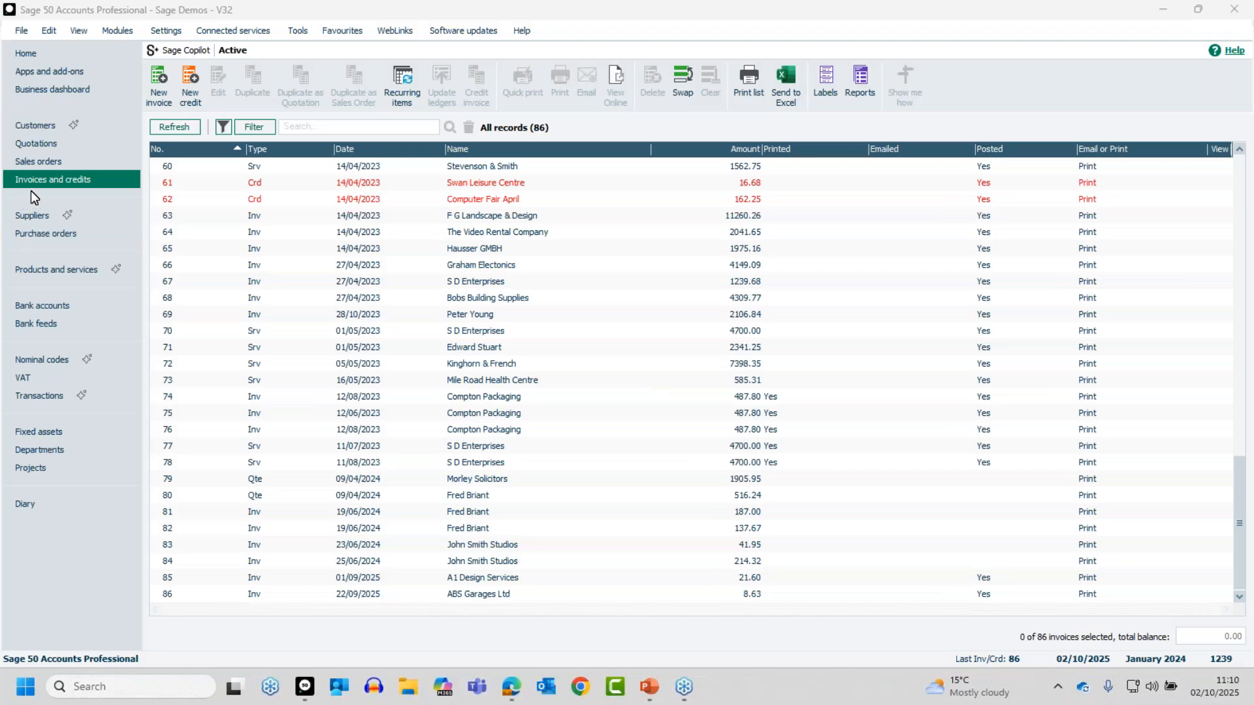
# Select invoice 86 for ABS Garages Ltd and open the full list of layouts for printing it
pyautogui.click(406, 596)
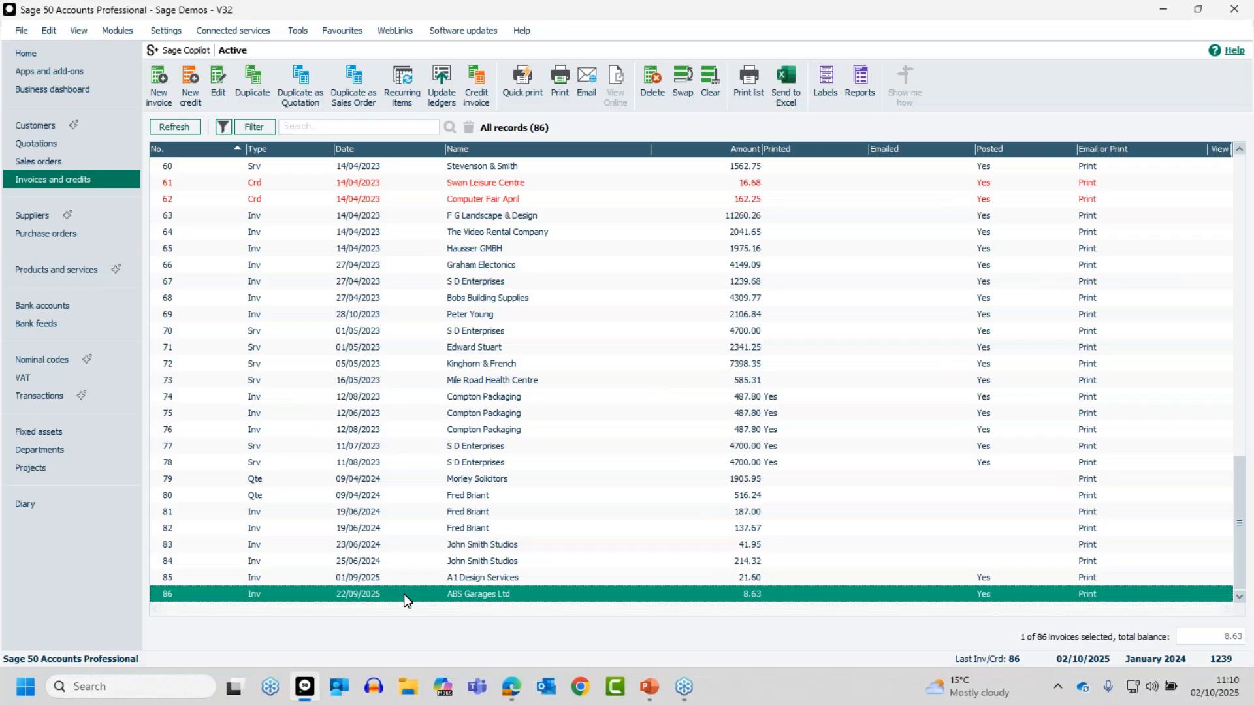
pyautogui.click(406, 597)
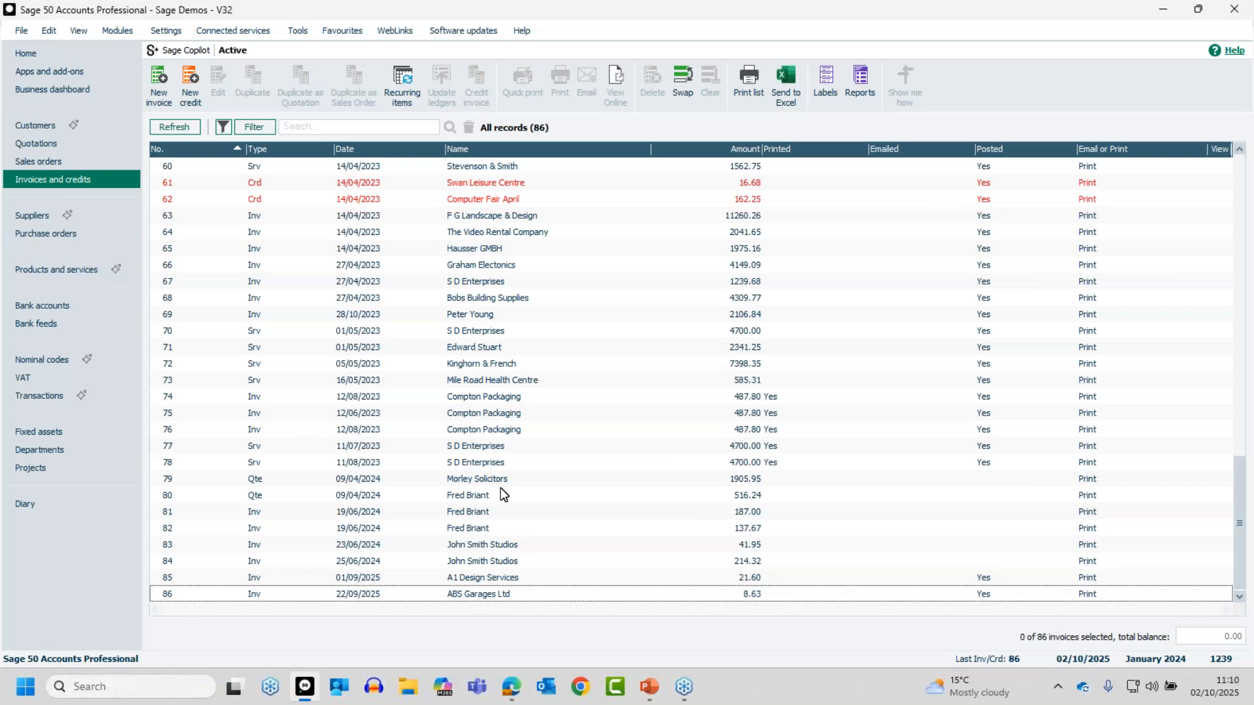
pyautogui.click(490, 596)
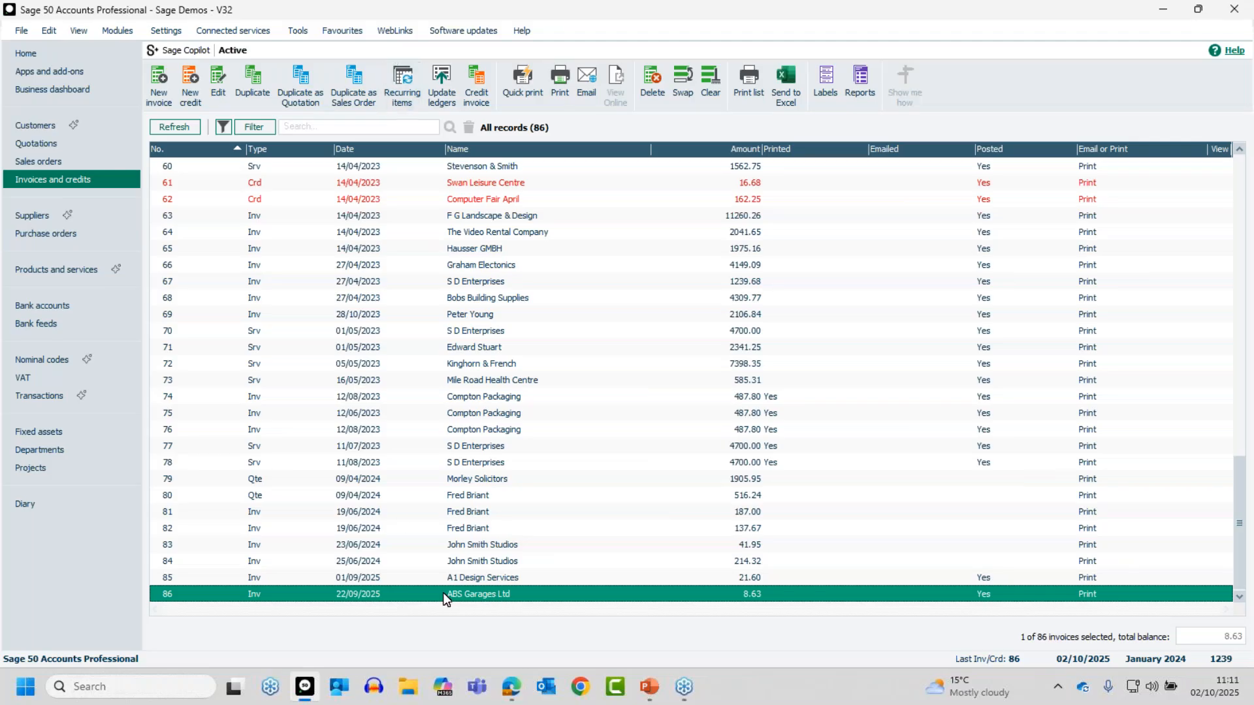
pyautogui.click(560, 83)
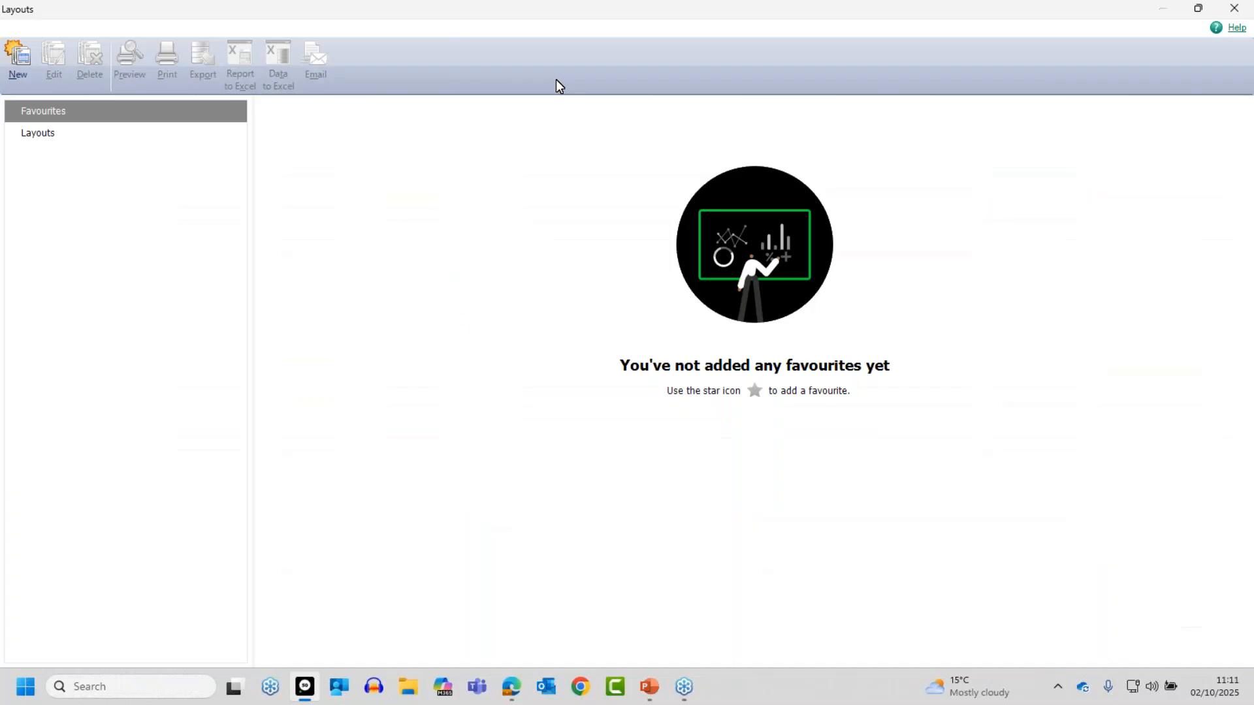
pyautogui.click(42, 132)
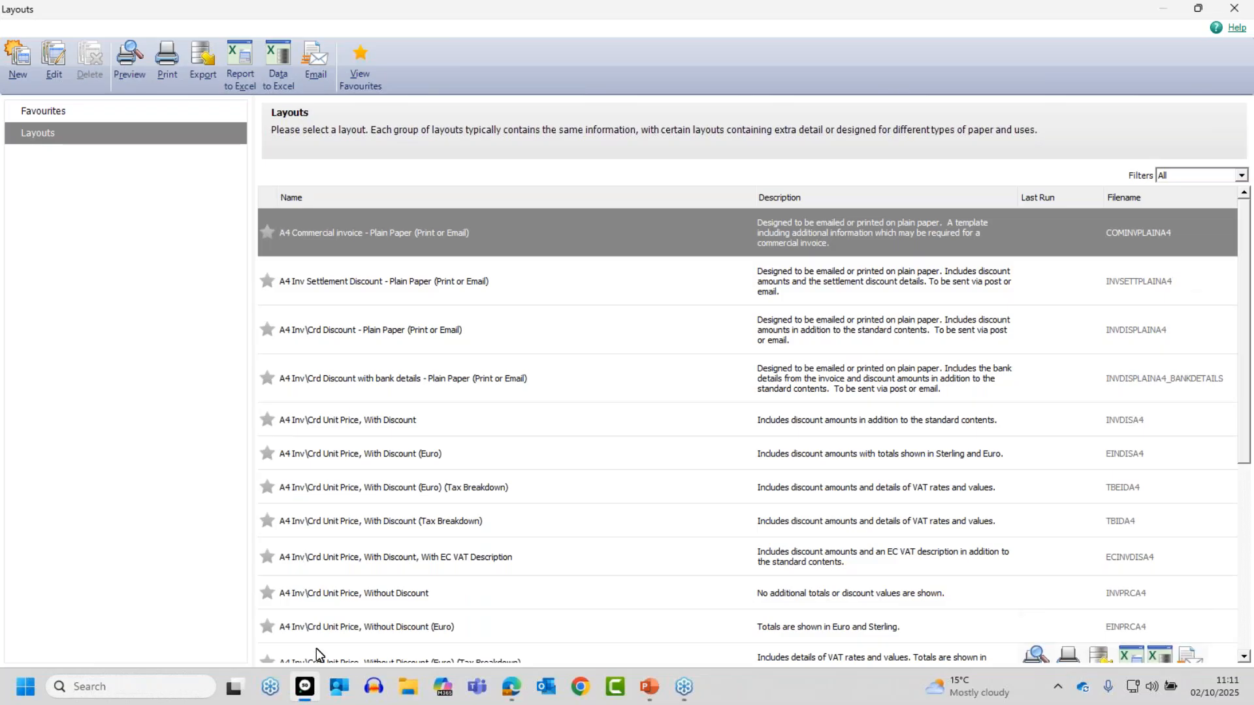
# Open the "A4 Inv\Crd Unit Price, Without Discount" layout for editing
pyautogui.scroll(-1, 326, 636)
pyautogui.scroll(-3, 328, 637)
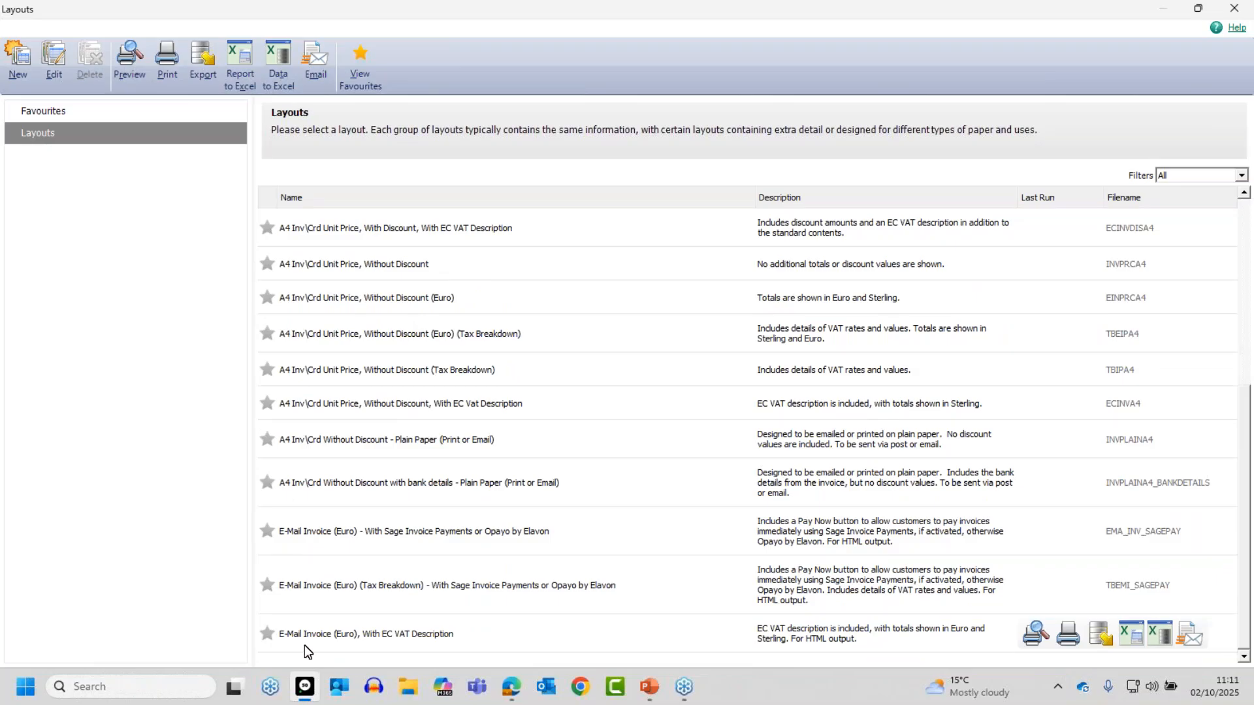
pyautogui.scroll(4, 334, 529)
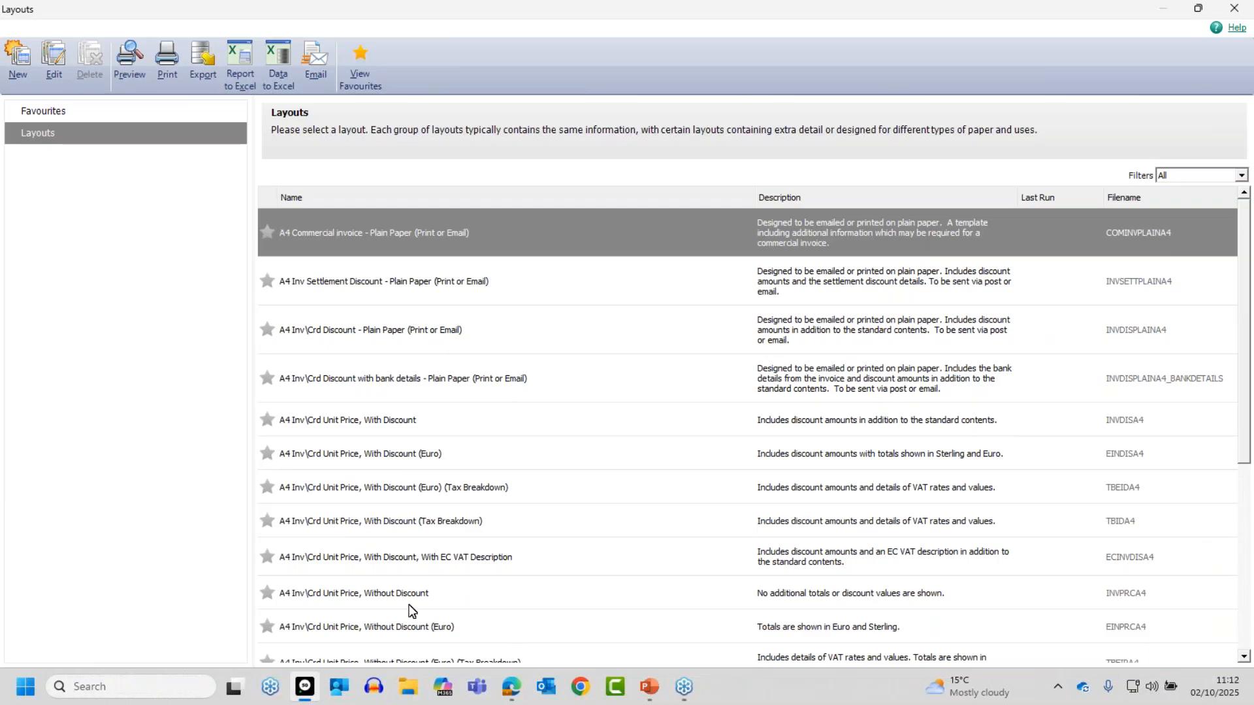
pyautogui.click(394, 591)
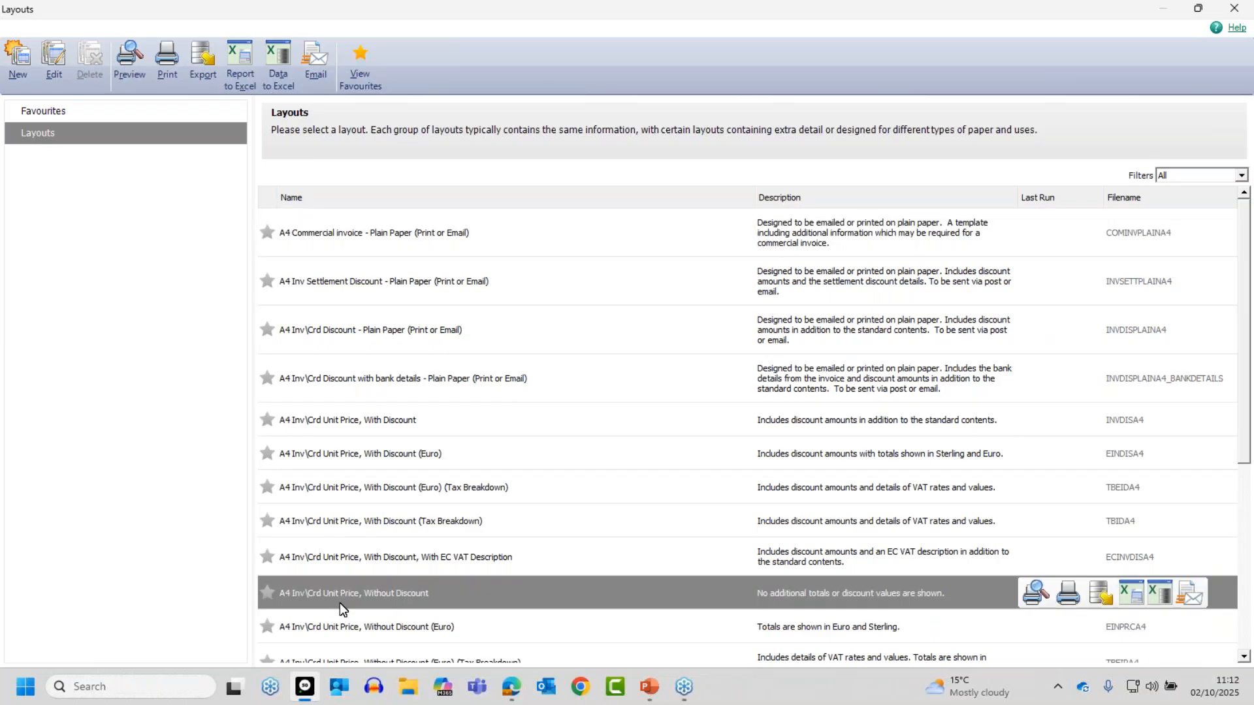
pyautogui.click(54, 65)
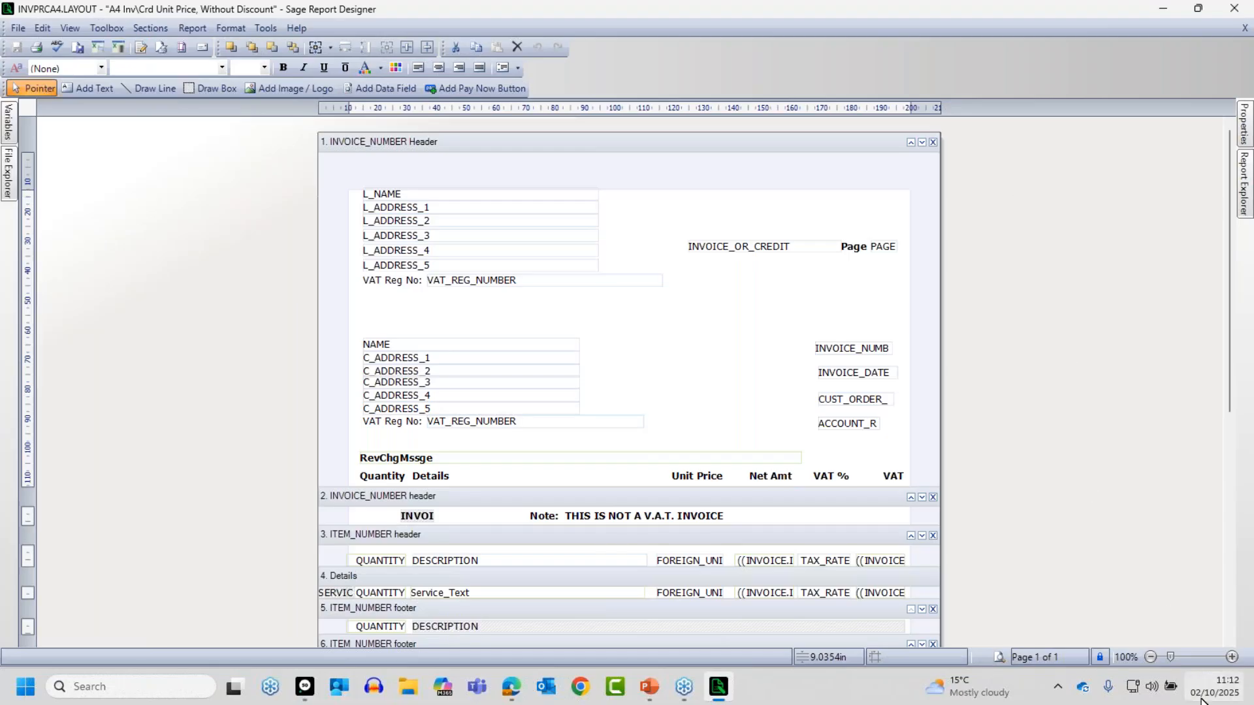
# Look through the layout's sections and change the report name in its properties to "MC 021025"
pyautogui.click(1233, 658)
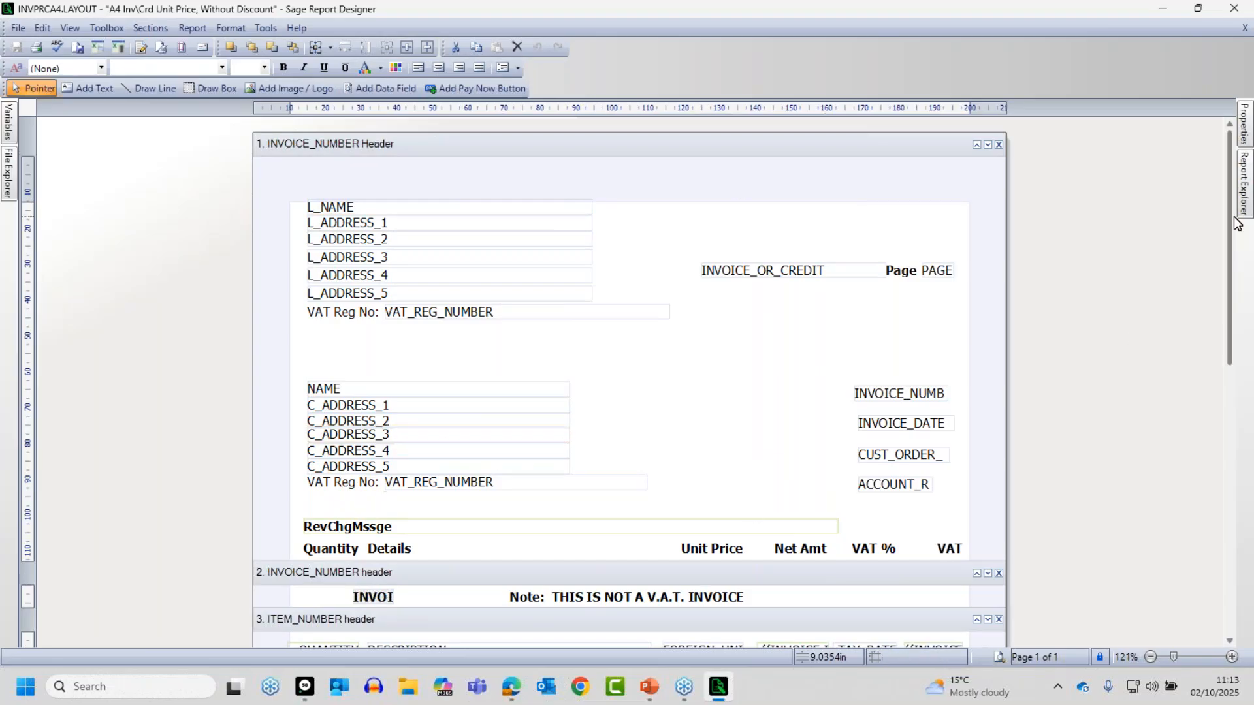
pyautogui.moveTo(1230, 226); pyautogui.dragTo(1226, 391)
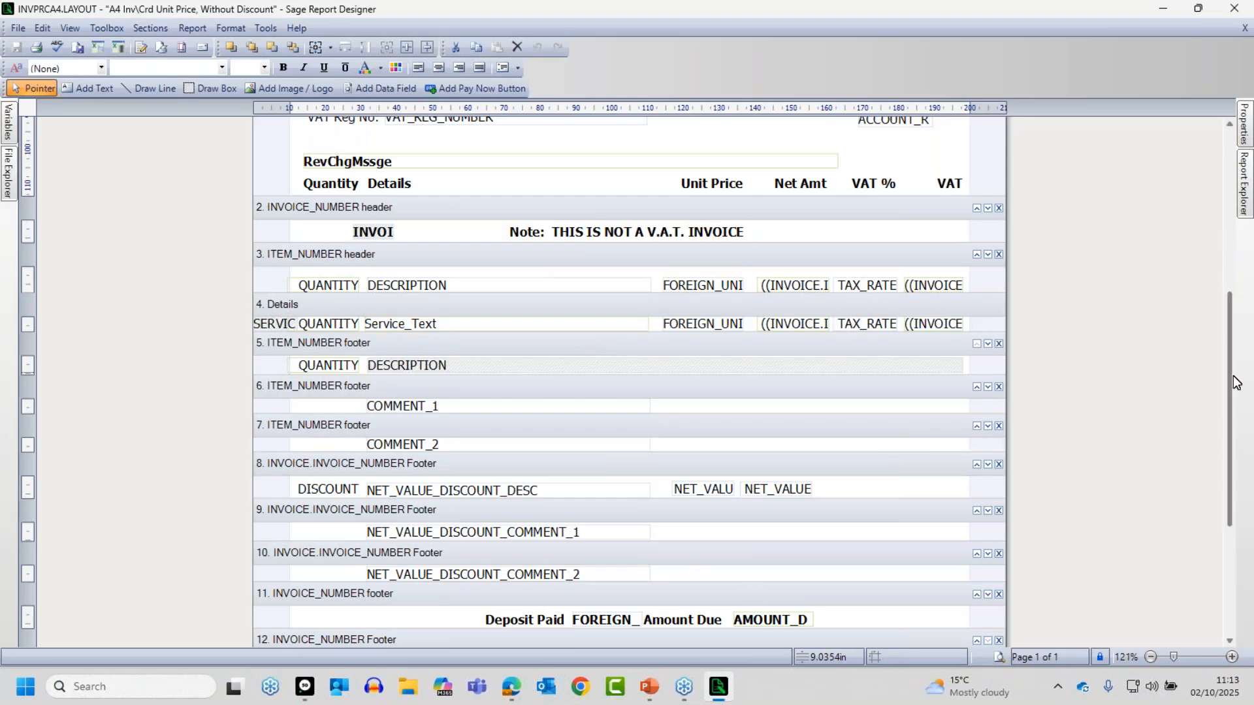
pyautogui.moveTo(1237, 383); pyautogui.dragTo(1226, 496)
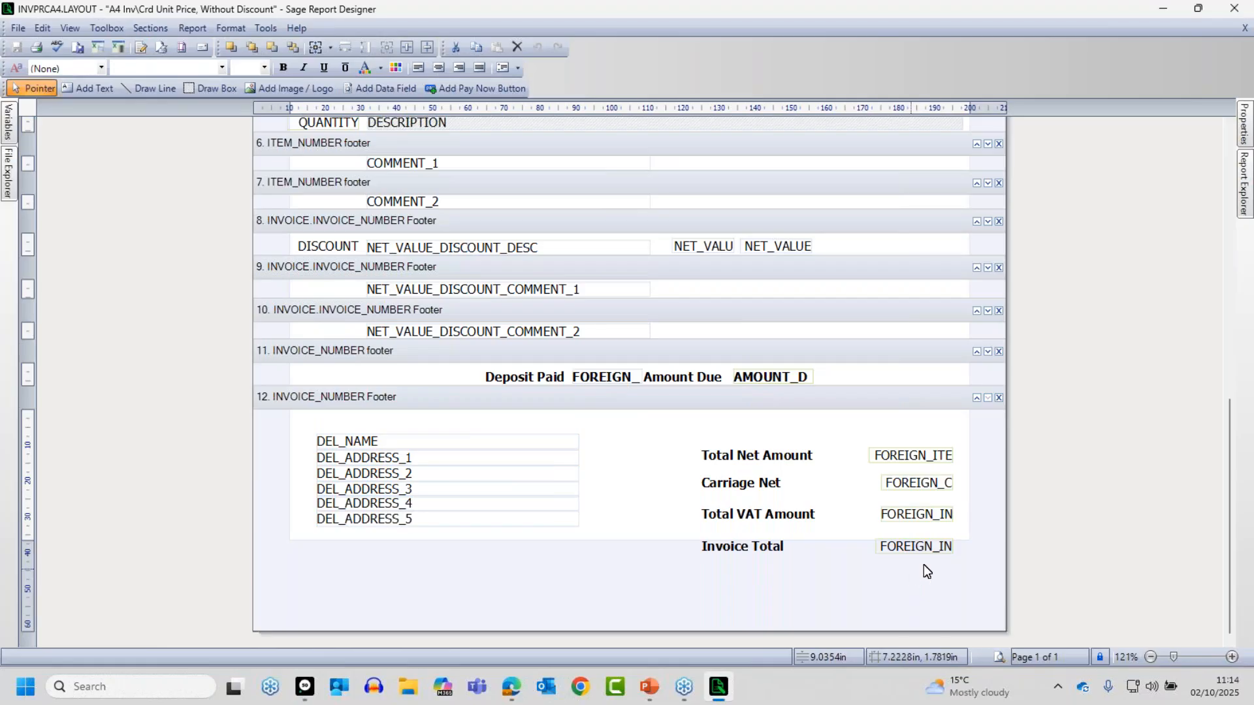
pyautogui.moveTo(1228, 522); pyautogui.dragTo(1223, 233)
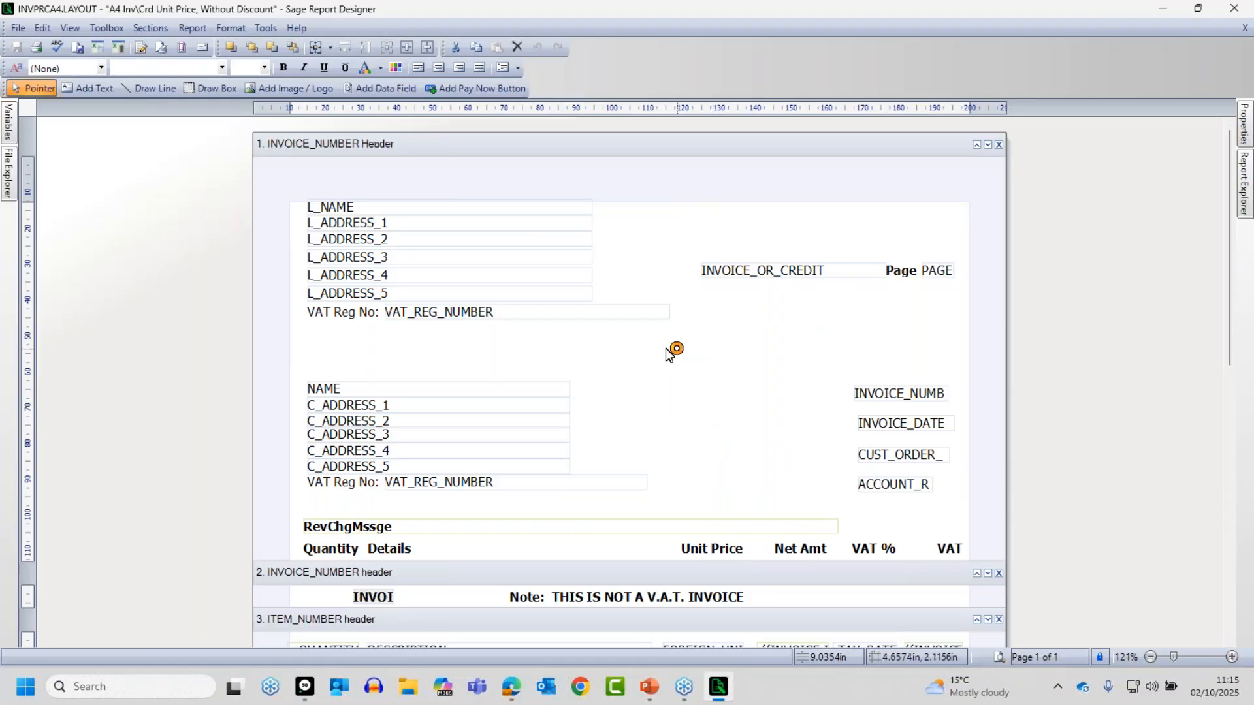
pyautogui.click(188, 29)
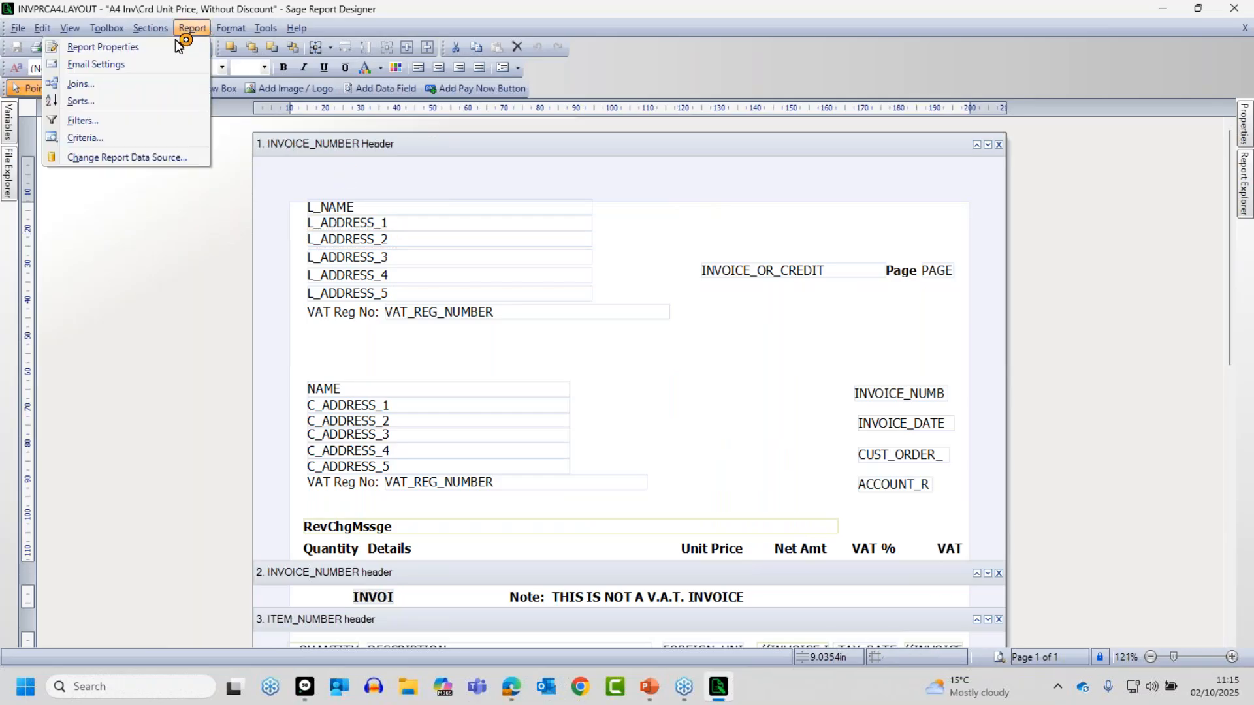
pyautogui.click(109, 47)
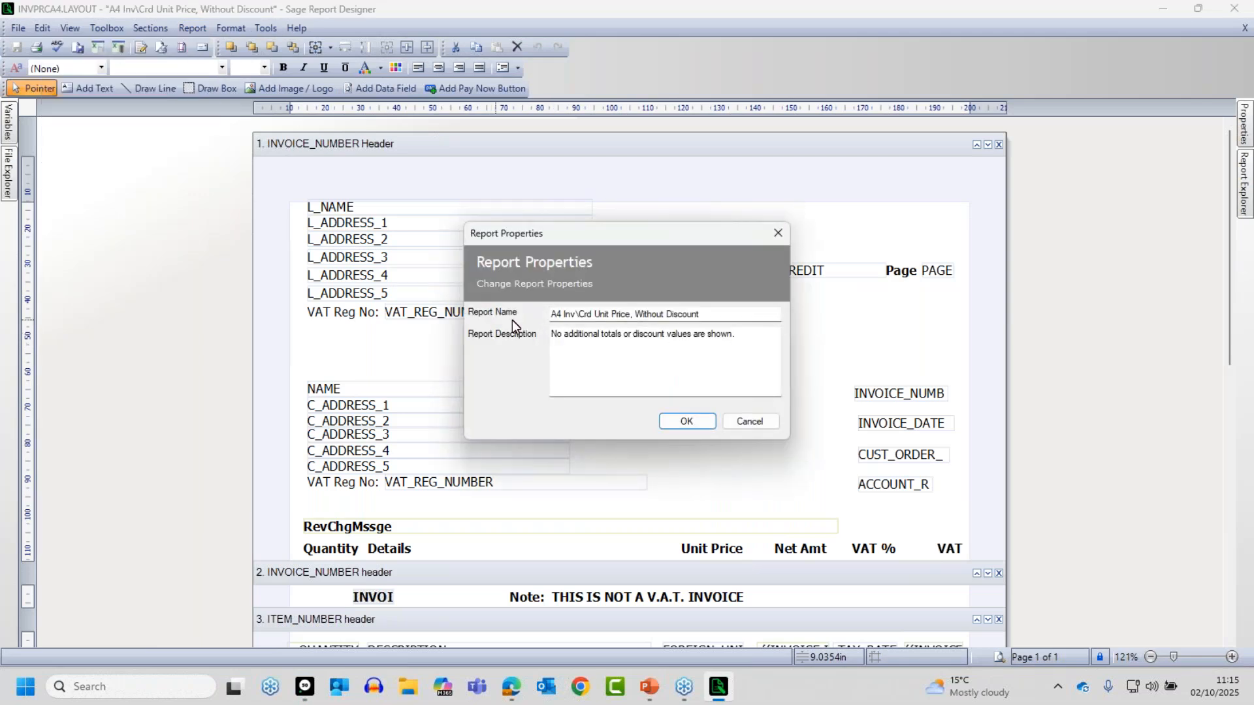
pyautogui.click(731, 310)
pyautogui.press('BackSpace')
pyautogui.press('BackSpace')
pyautogui.press('BackSpace')
pyautogui.press('BackSpace')
pyautogui.press('BackSpace')
pyautogui.press('BackSpace')
pyautogui.press('BackSpace')
pyautogui.press('BackSpace')
pyautogui.press('BackSpace')
pyautogui.press('BackSpace')
pyautogui.press('BackSpace')
pyautogui.press('BackSpace')
pyautogui.press('BackSpace')
pyautogui.press('BackSpace')
pyautogui.press('BackSpace')
pyautogui.press('BackSpace')
pyautogui.press('BackSpace')
pyautogui.press('BackSpace')
pyautogui.press('BackSpace')
pyautogui.press('BackSpace')
pyautogui.press('BackSpace')
pyautogui.press('BackSpace')
pyautogui.press('BackSpace')
pyautogui.press('BackSpace')
pyautogui.press('BackSpace')
pyautogui.press('BackSpace')
pyautogui.press('BackSpace')
pyautogui.press('BackSpace')
pyautogui.press('BackSpace')
pyautogui.press('BackSpace')
pyautogui.press('BackSpace')
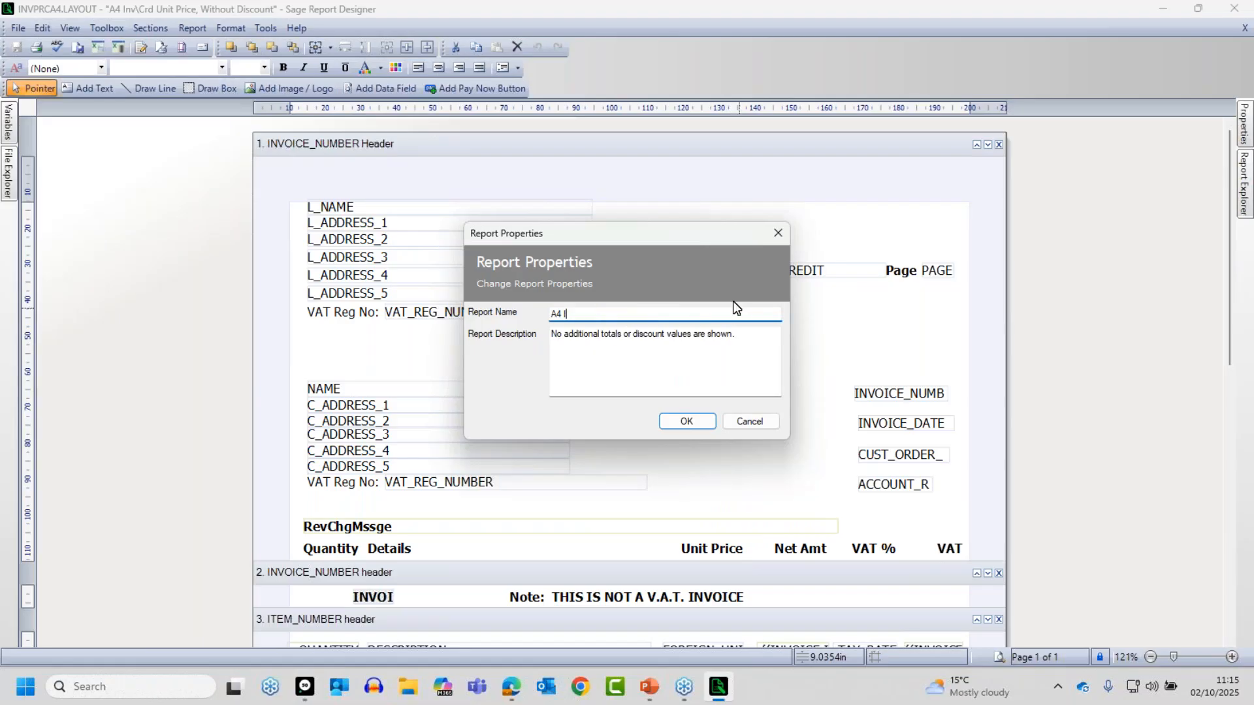
pyautogui.write('MC 021025')
# Replace the report description with the owner's first name followed by "'s invoice layout", and recheck the saved properties
pyautogui.moveTo(745, 337); pyautogui.dragTo(546, 356)
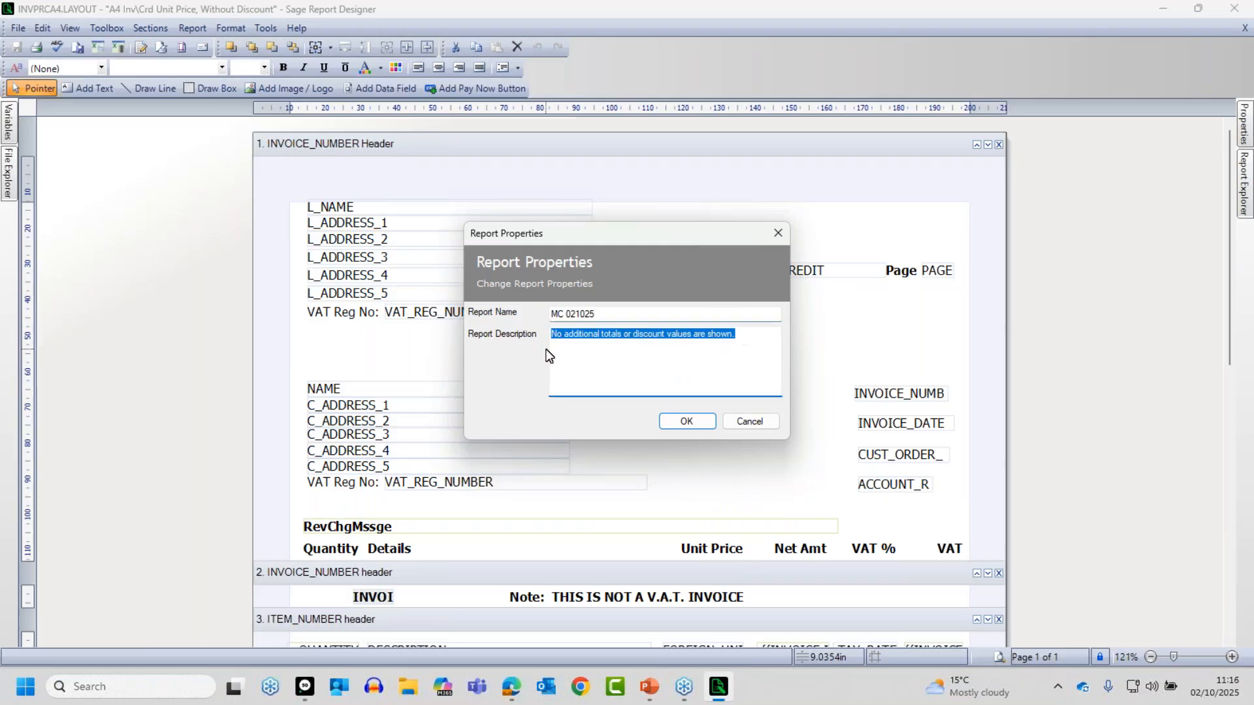
pyautogui.write('Michael')
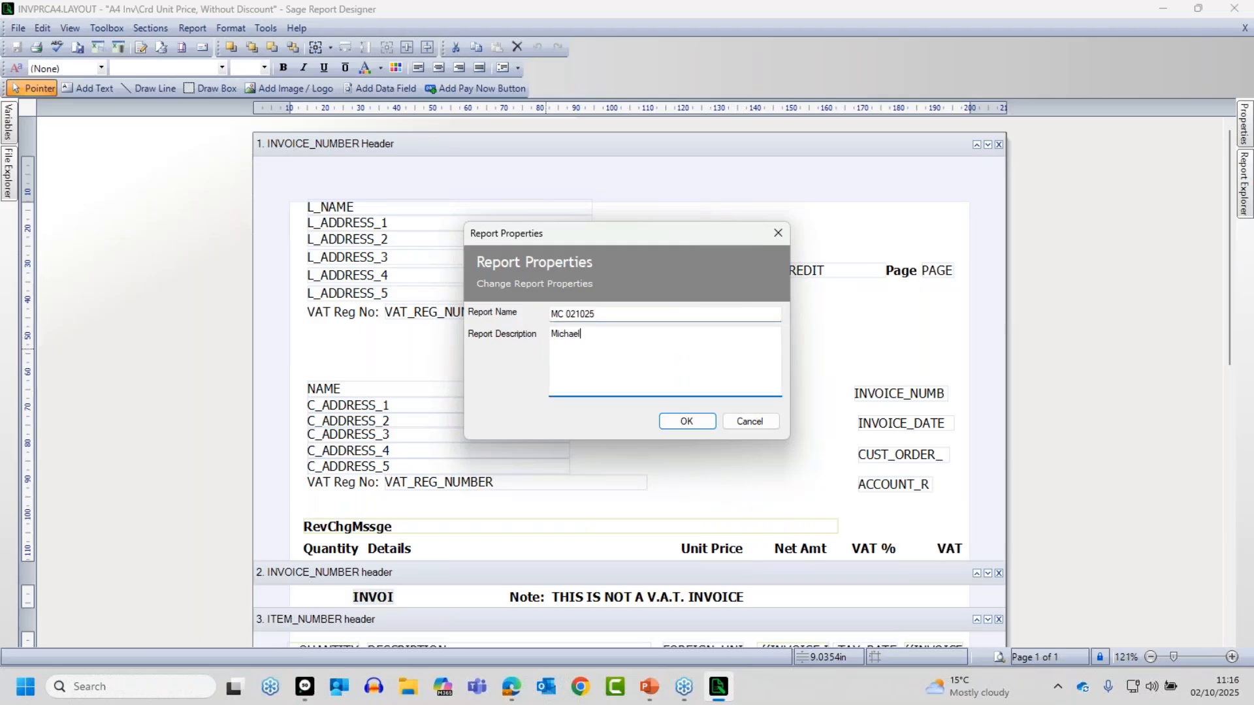
pyautogui.write("'s invoice layout")
pyautogui.click(696, 422)
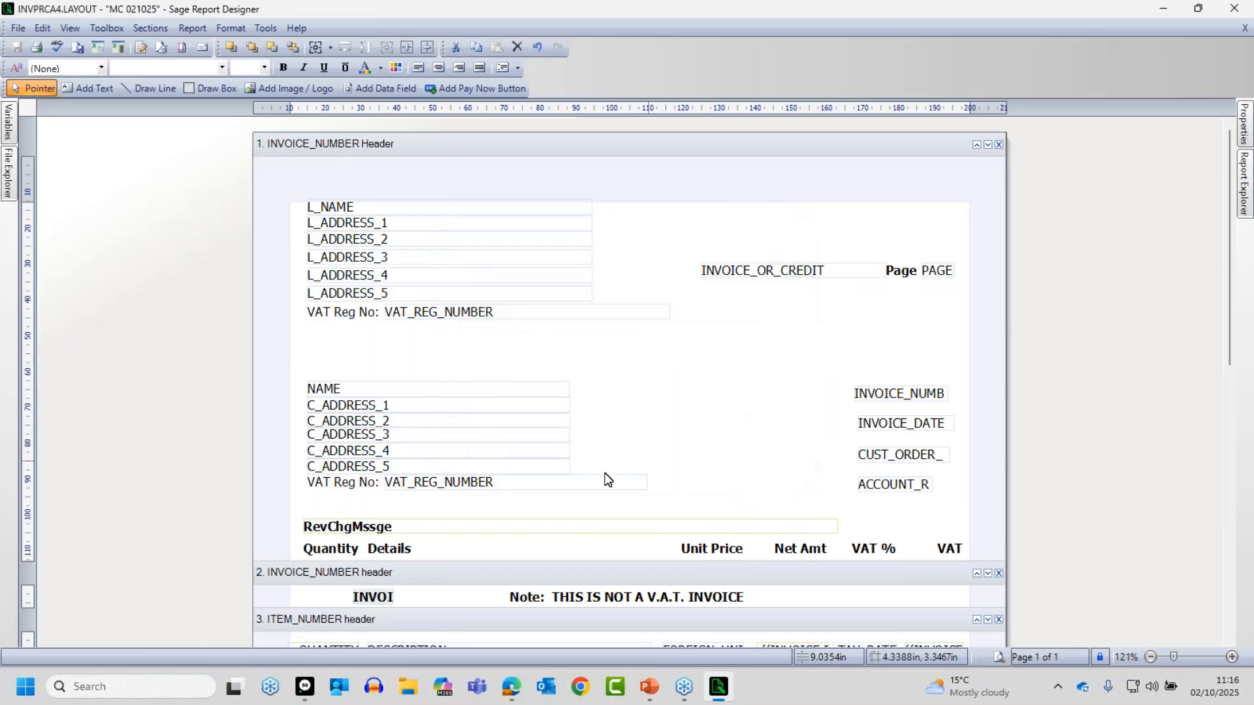
pyautogui.click(192, 27)
pyautogui.click(136, 47)
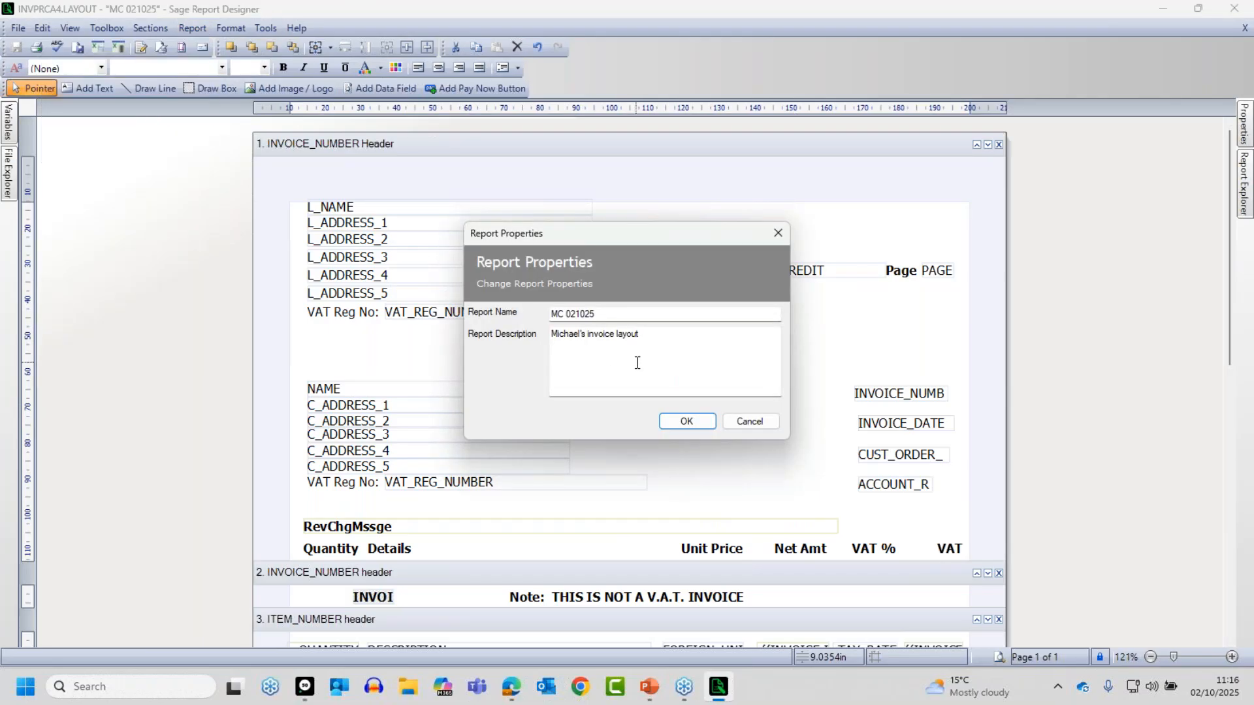
pyautogui.click(689, 422)
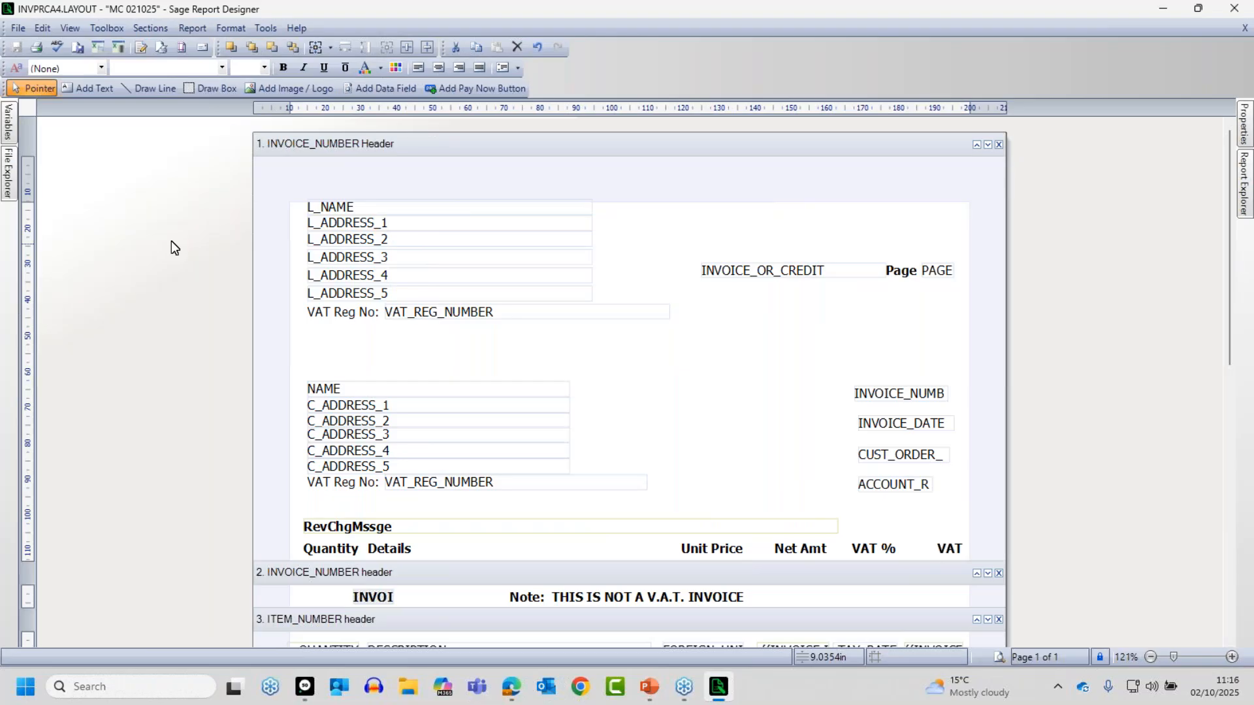
# Save the layout as a new file named MC021025 in the company's Layouts folder and close the designer
pyautogui.click(18, 28)
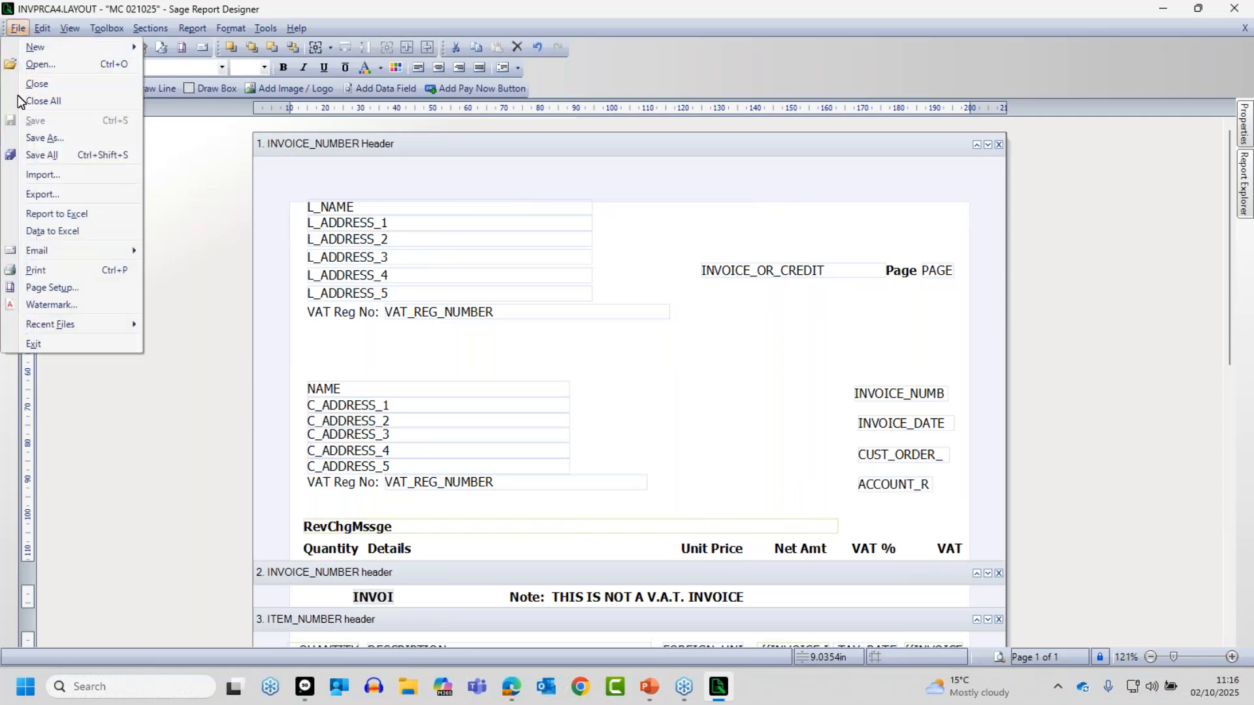
pyautogui.click(45, 138)
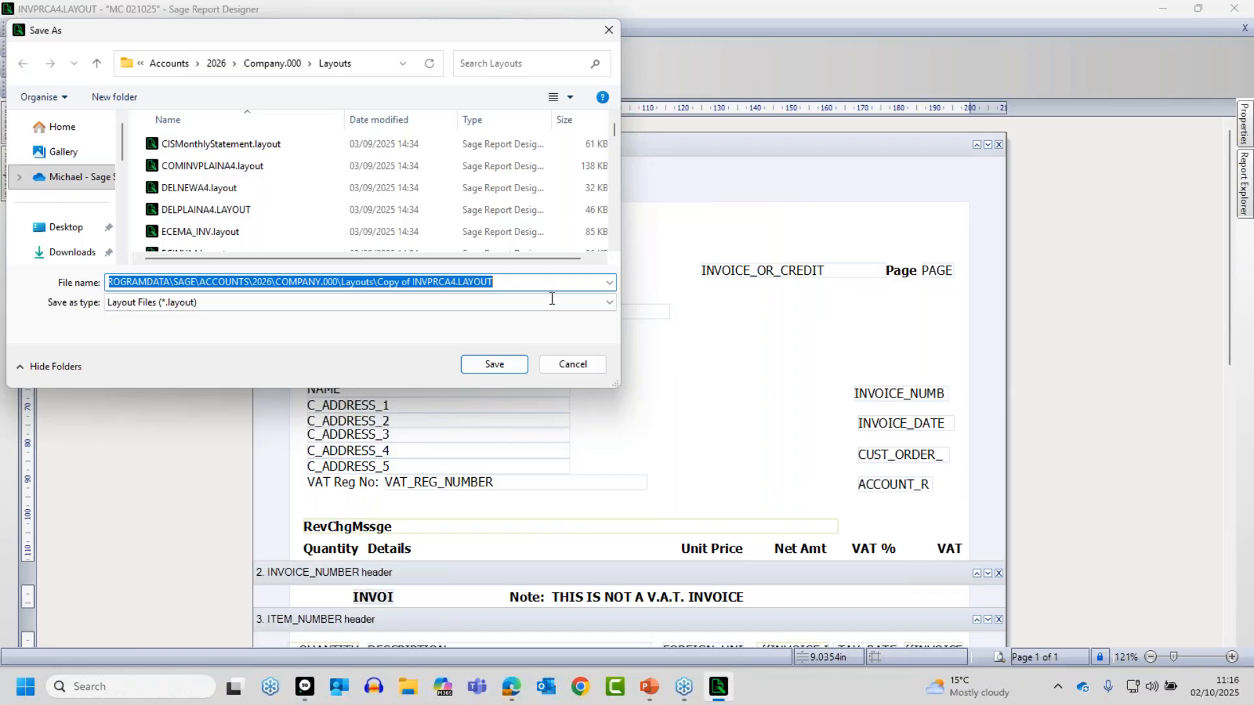
pyautogui.press('BackSpace')
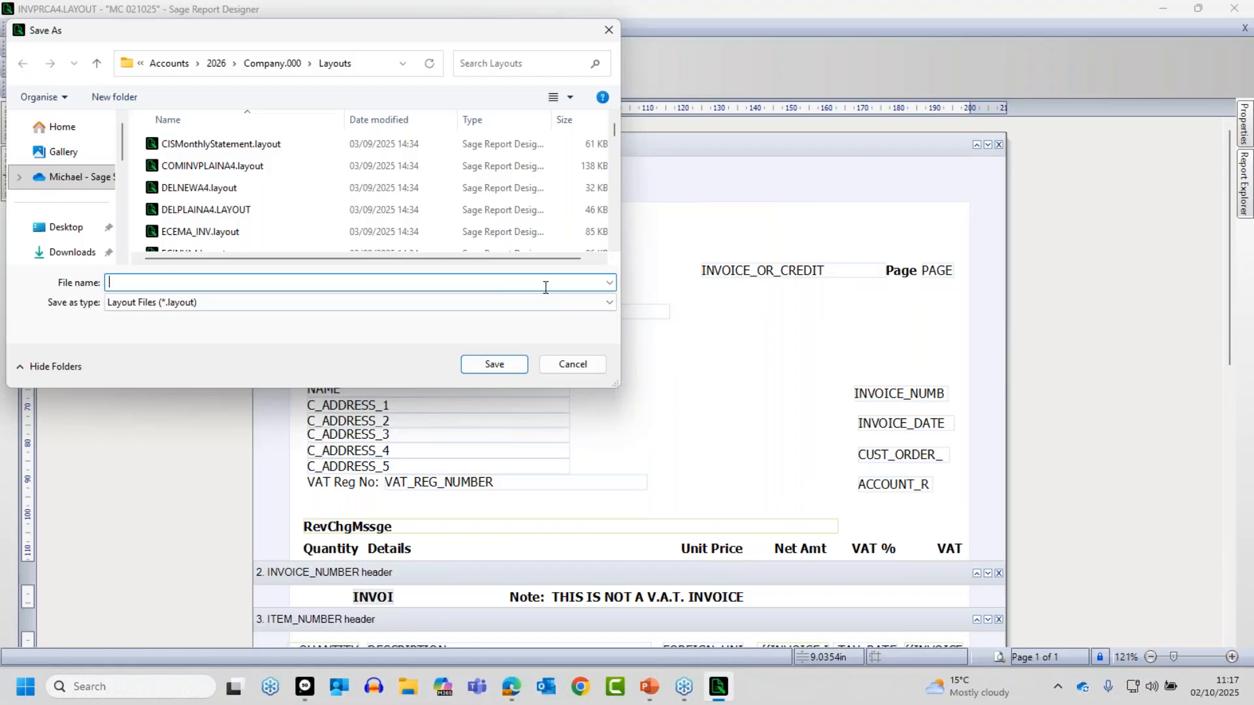
pyautogui.write('MC021025')
pyautogui.click(507, 363)
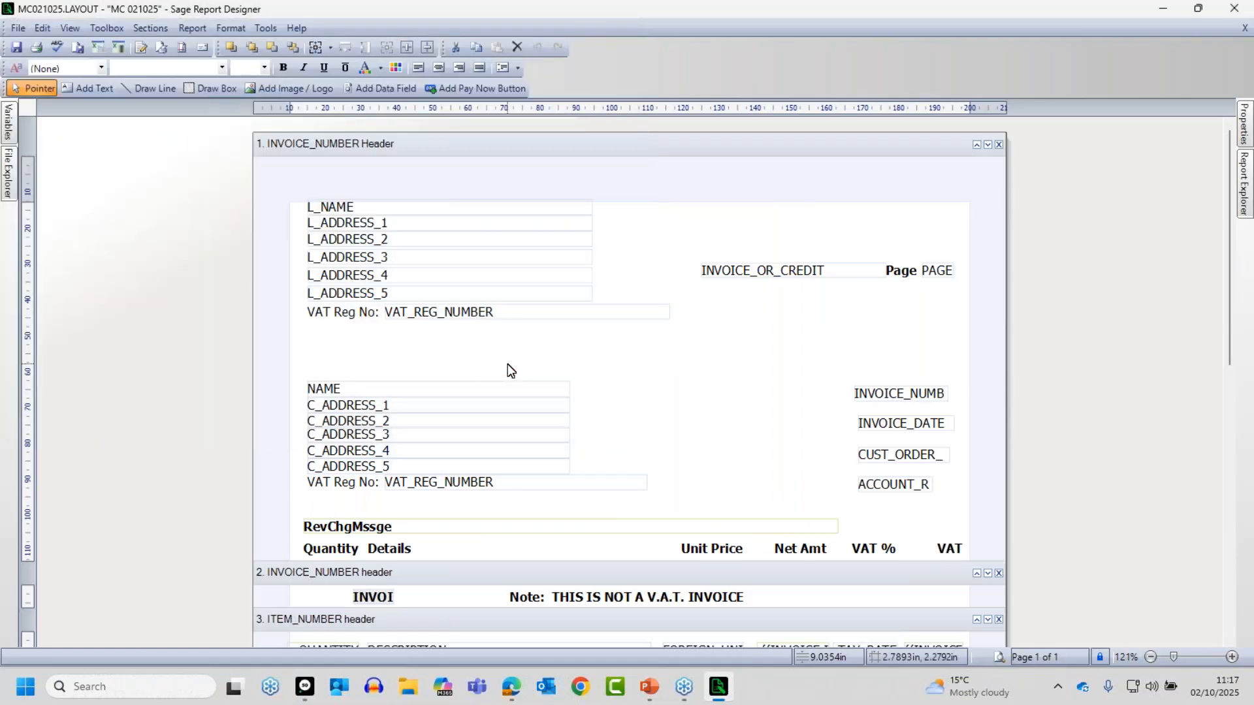
pyautogui.click(1233, 10)
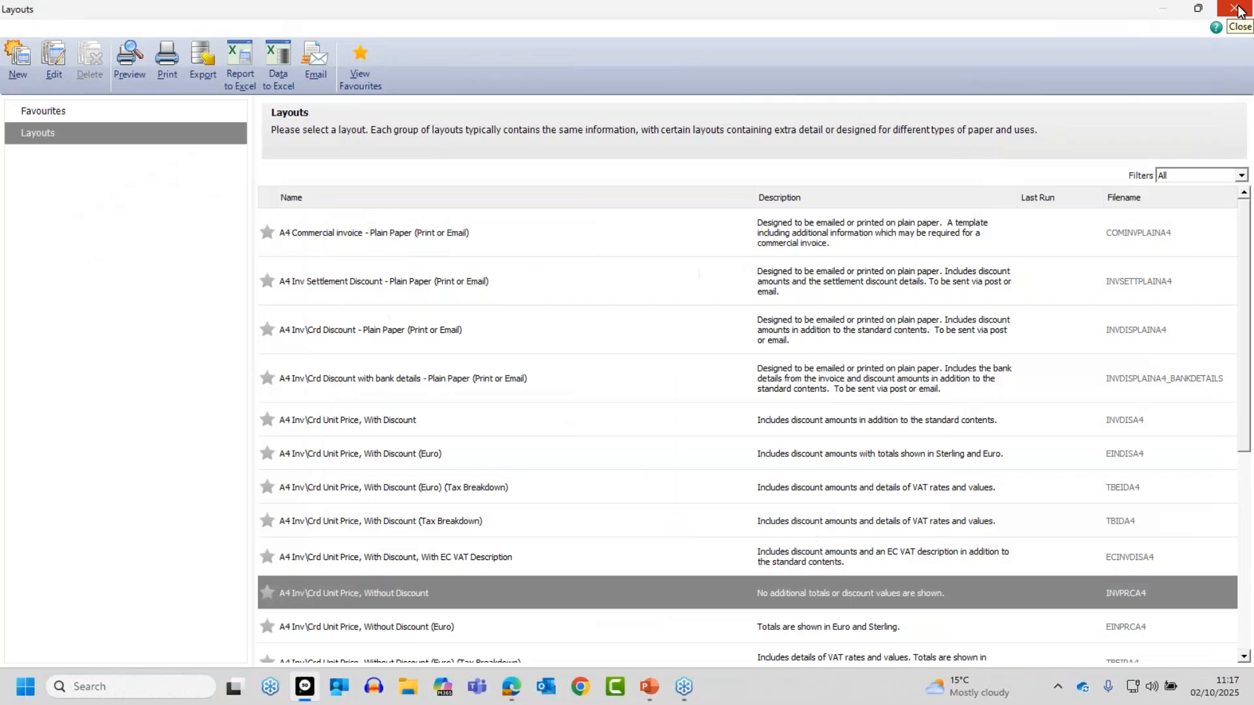
# Mark the MC 021025 layout as a favourite and close the layouts window
pyautogui.scroll(-5, 326, 401)
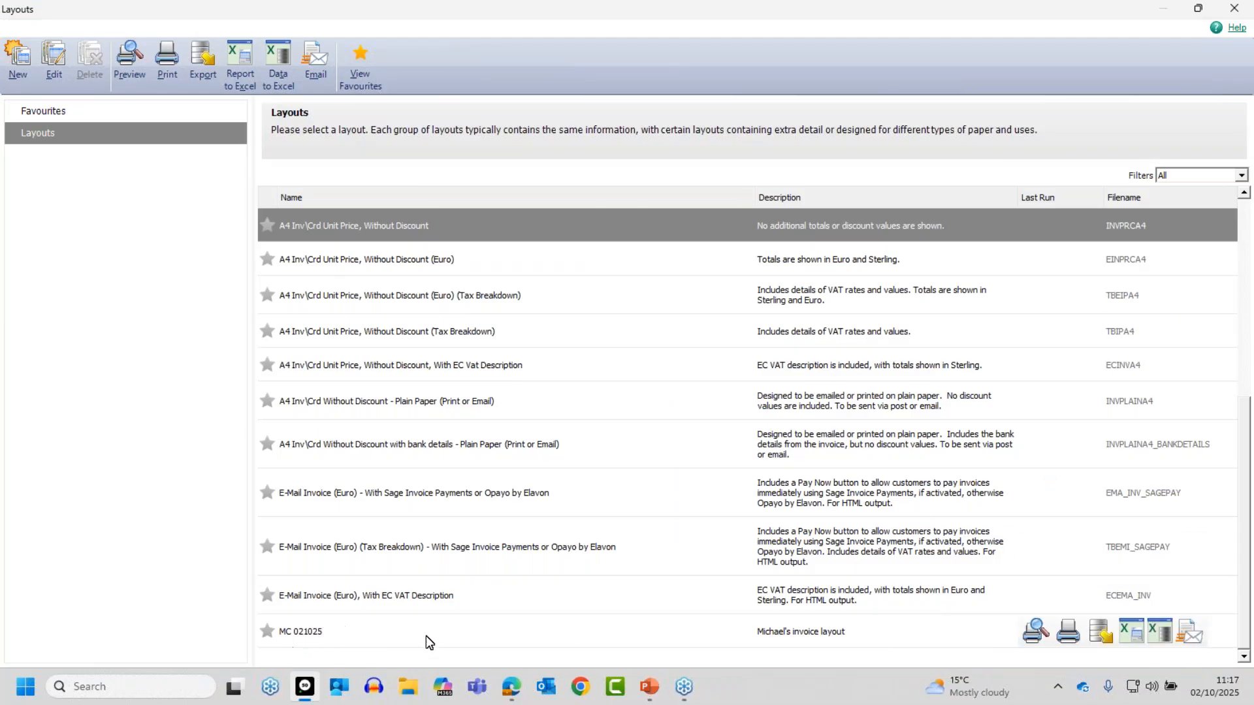
pyautogui.click(266, 632)
pyautogui.click(267, 631)
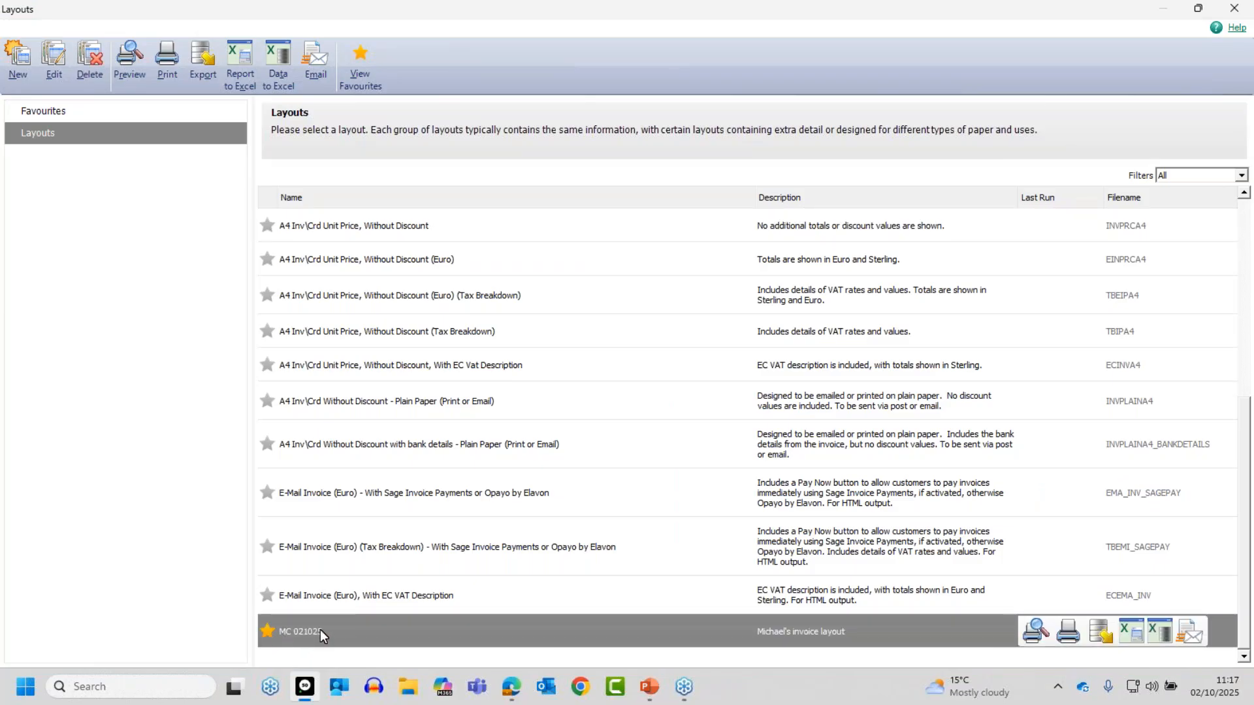
pyautogui.click(1234, 8)
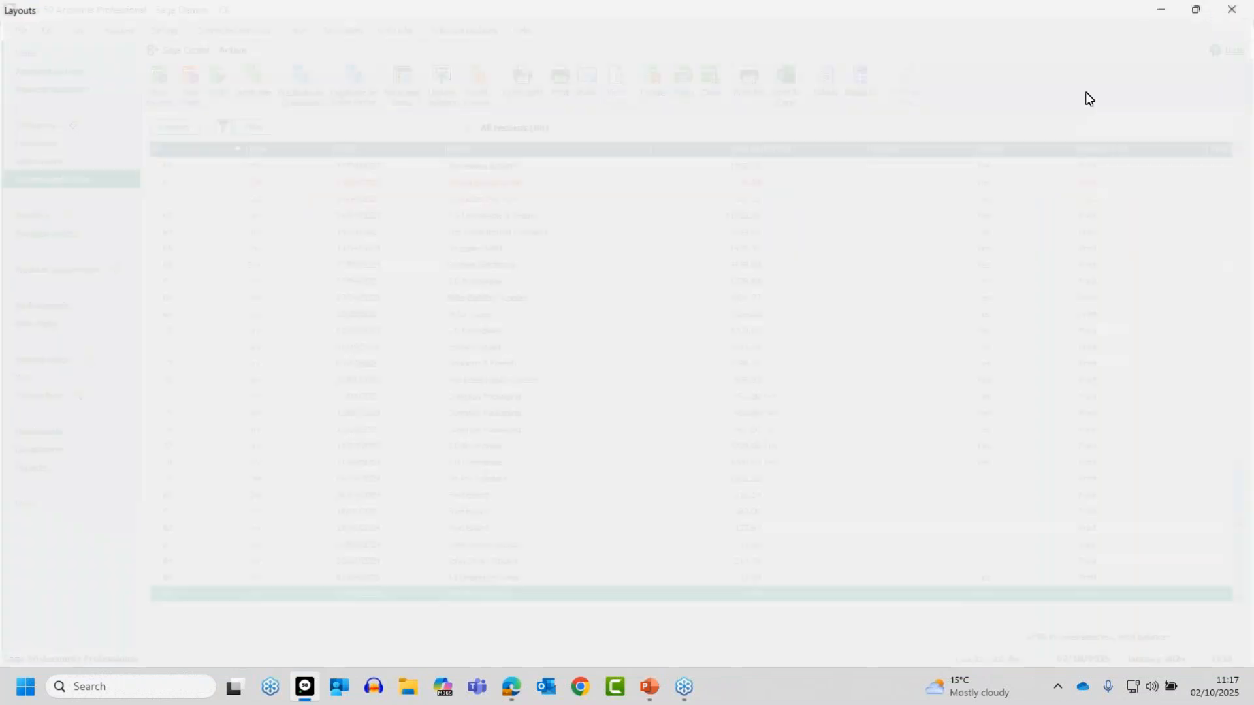
# Reopen the invoice's print layouts and open the favourite MC 021025 for editing
pyautogui.click(558, 84)
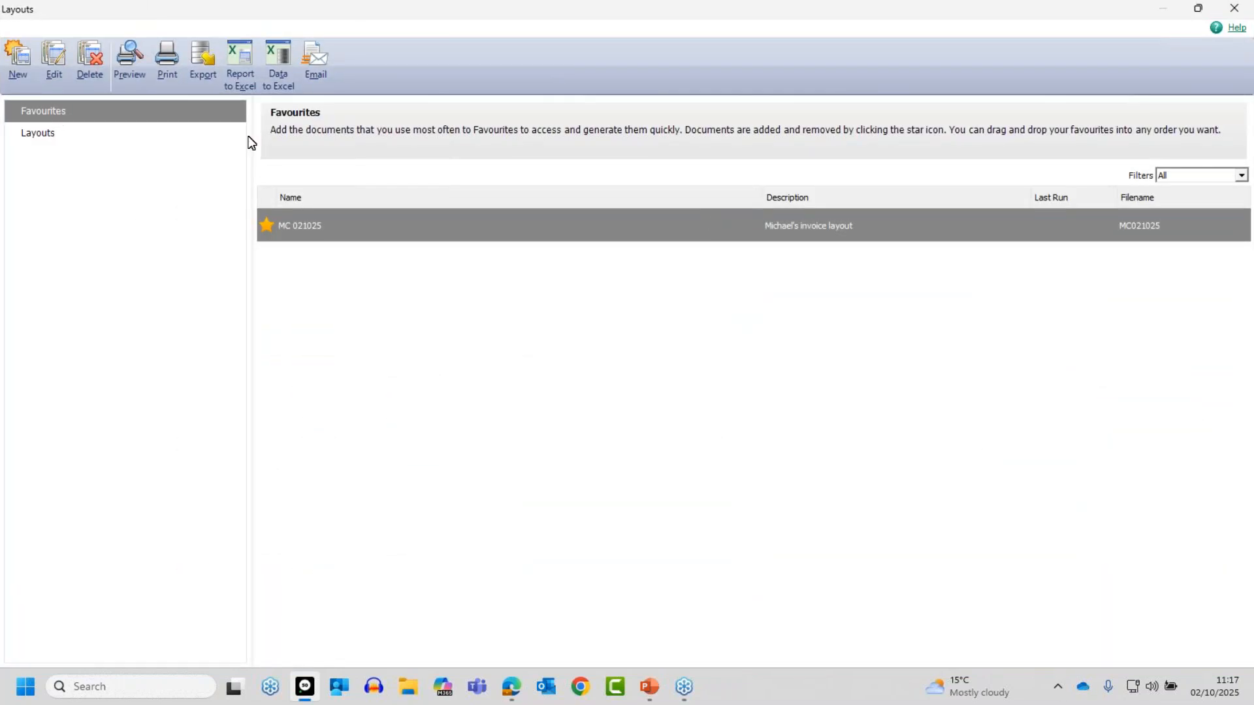
pyautogui.moveTo(528, 241)
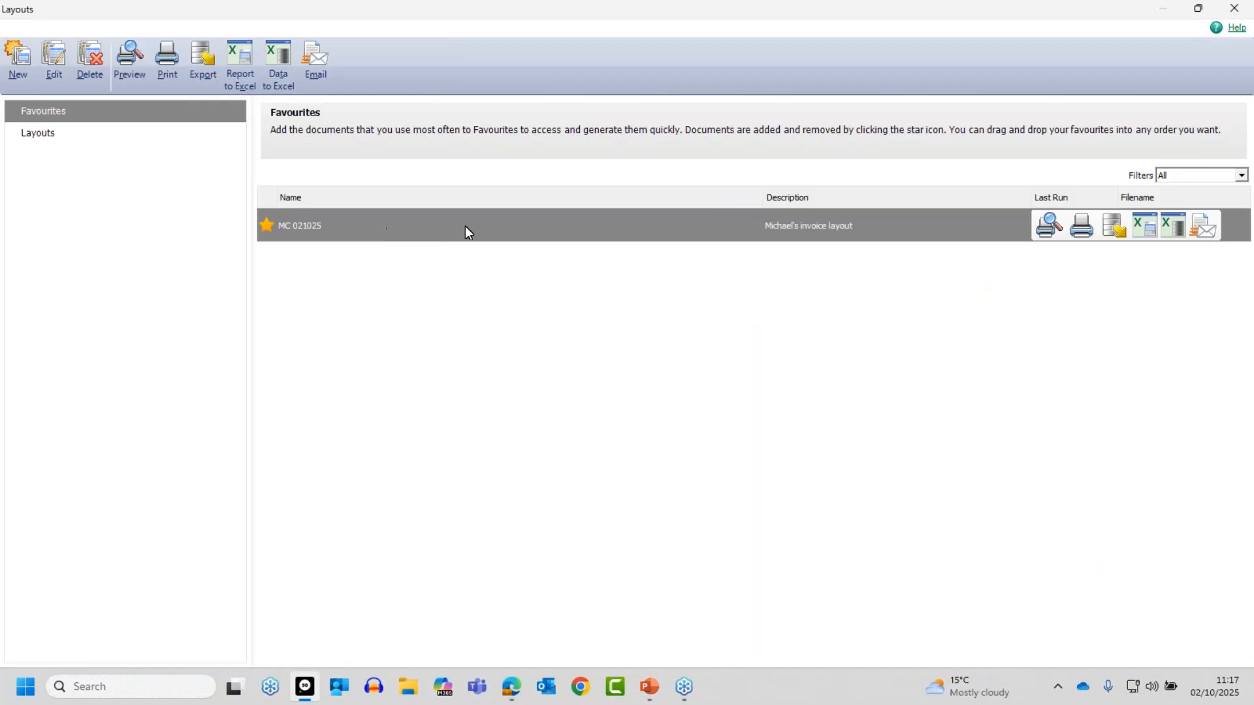
pyautogui.click(60, 60)
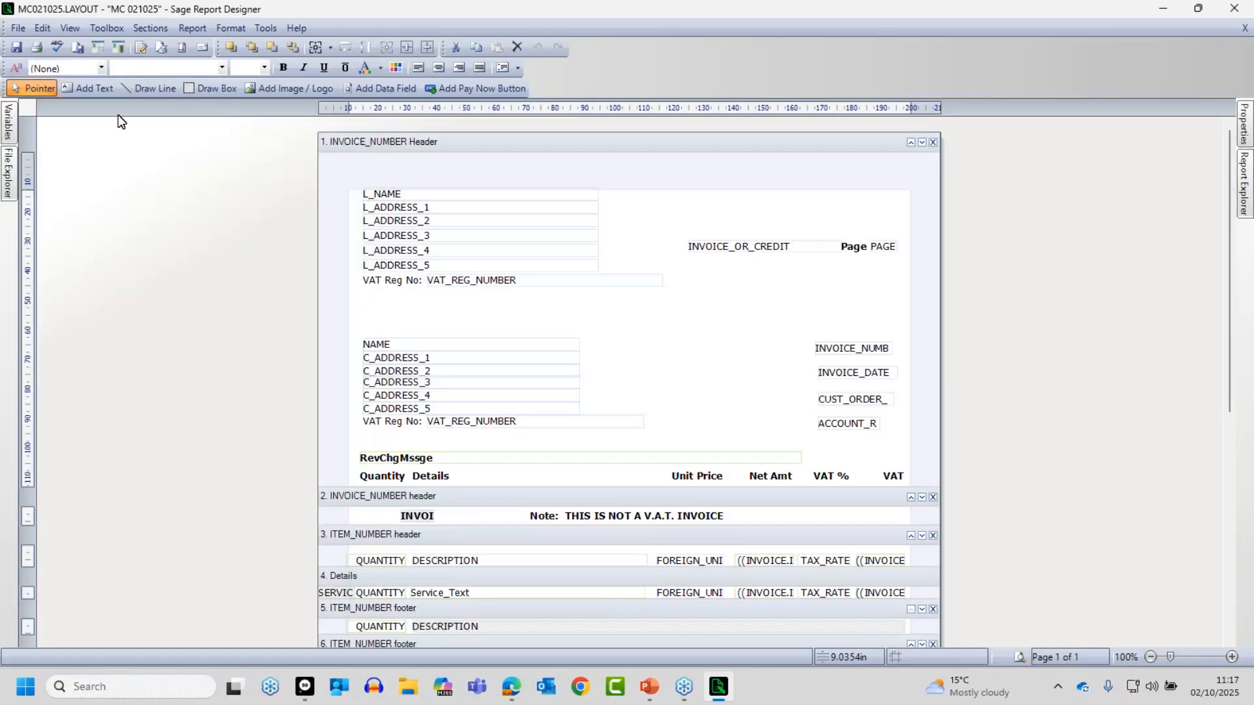
# Zoom the invoice layout to 143% and review the design elements offered in the toolbox
pyautogui.click(1233, 657)
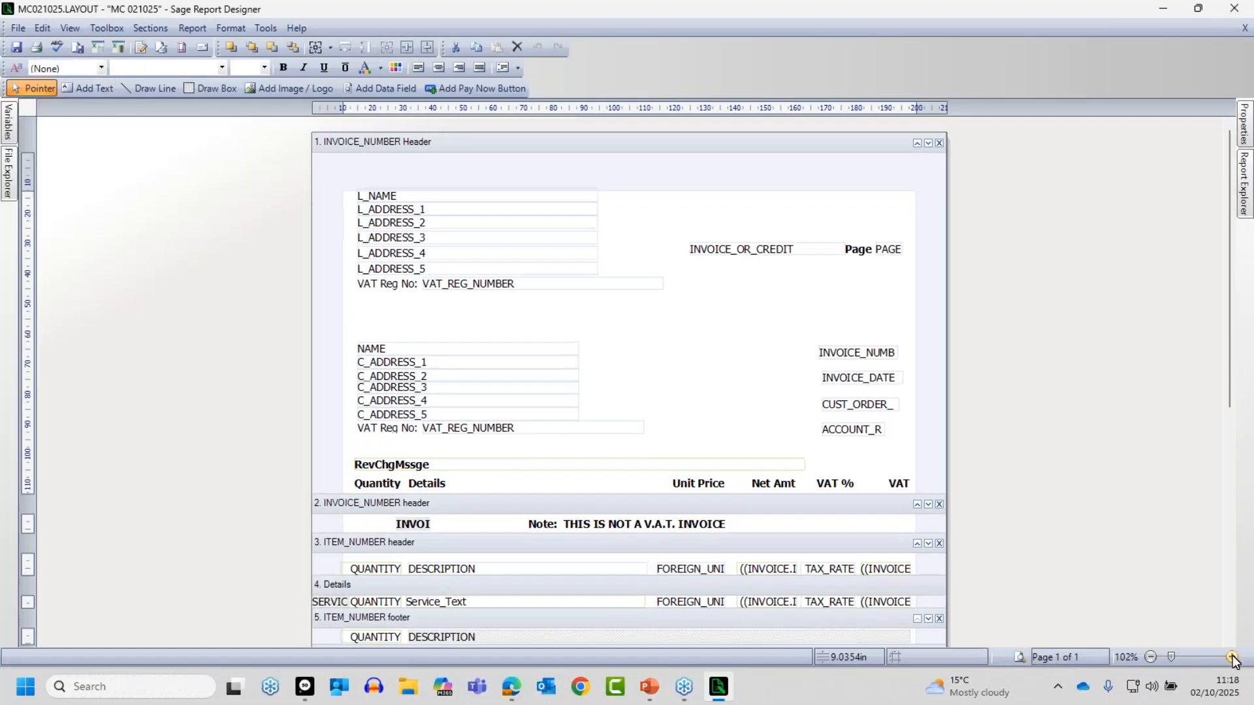
pyautogui.click(1233, 657)
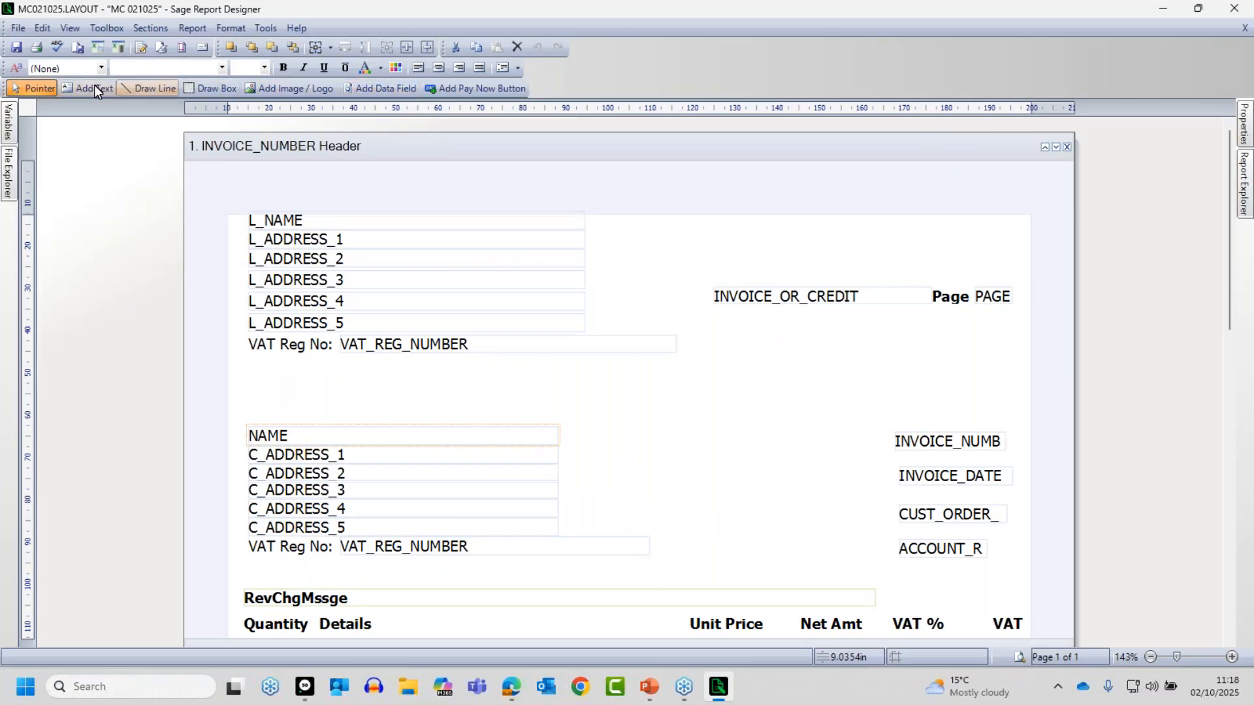
pyautogui.click(106, 28)
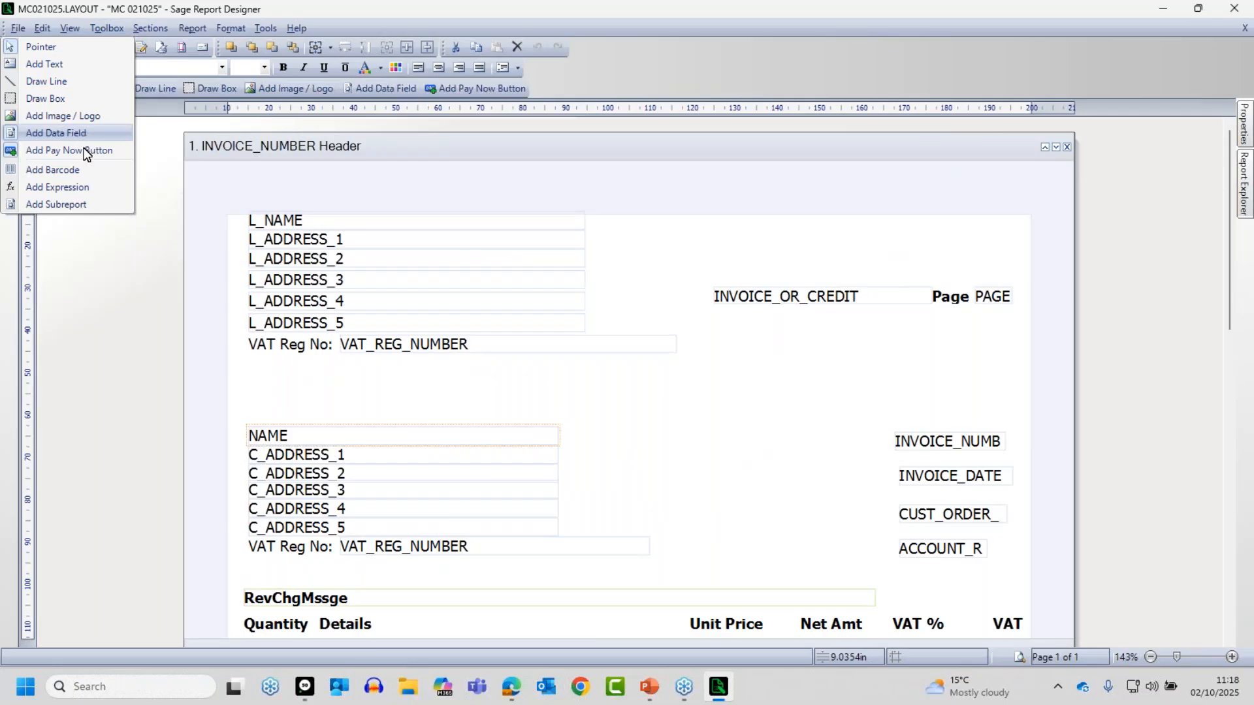
pyautogui.click(115, 272)
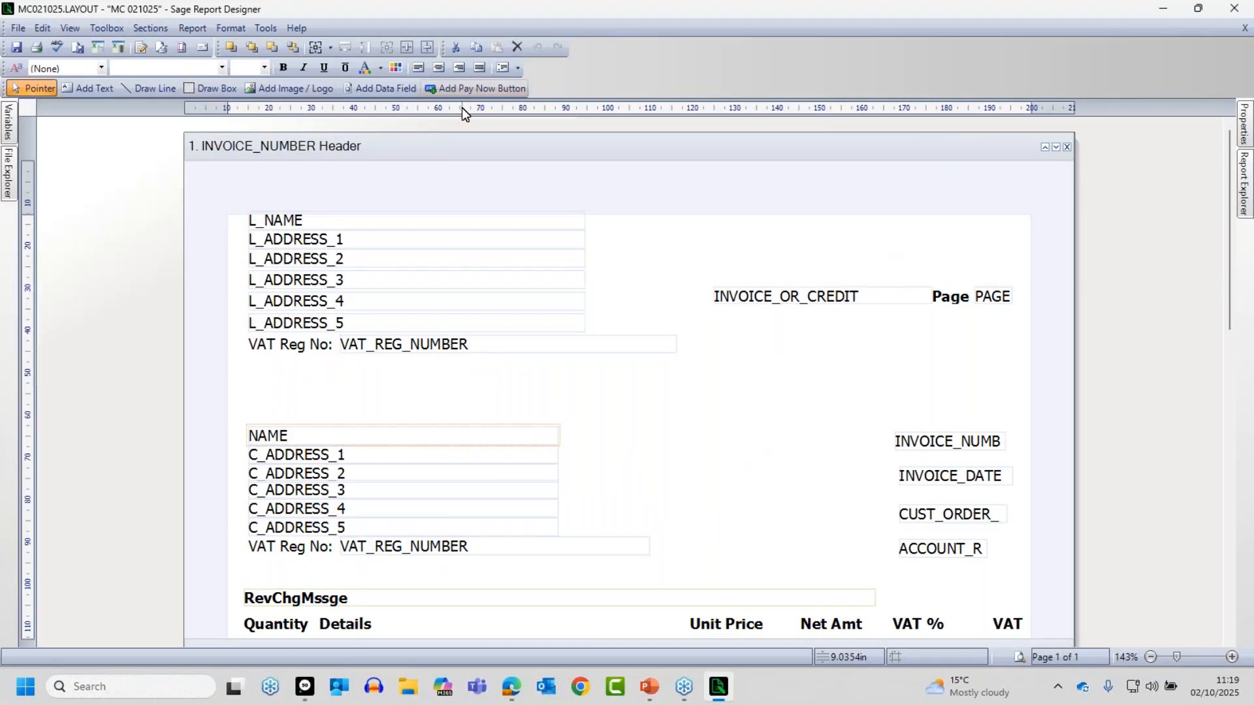
# Hide the Toolbox - Basic toolbar and show it again
pyautogui.rightClick(672, 73)
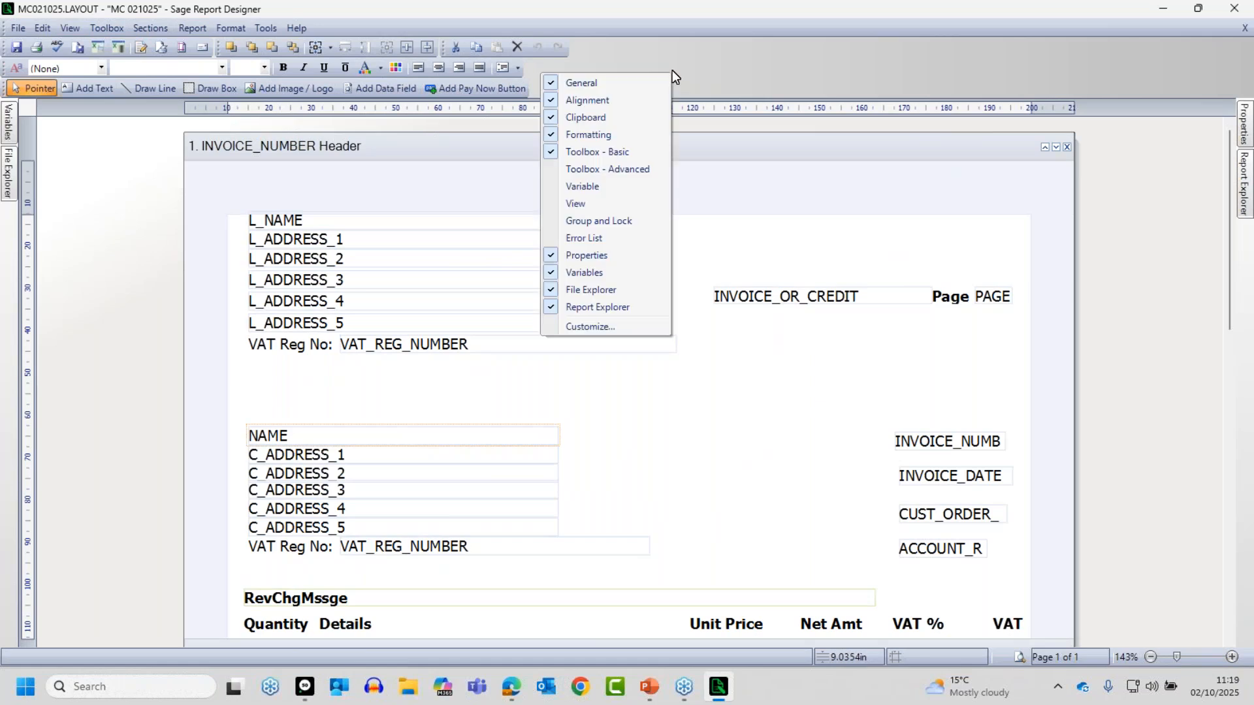
pyautogui.click(580, 150)
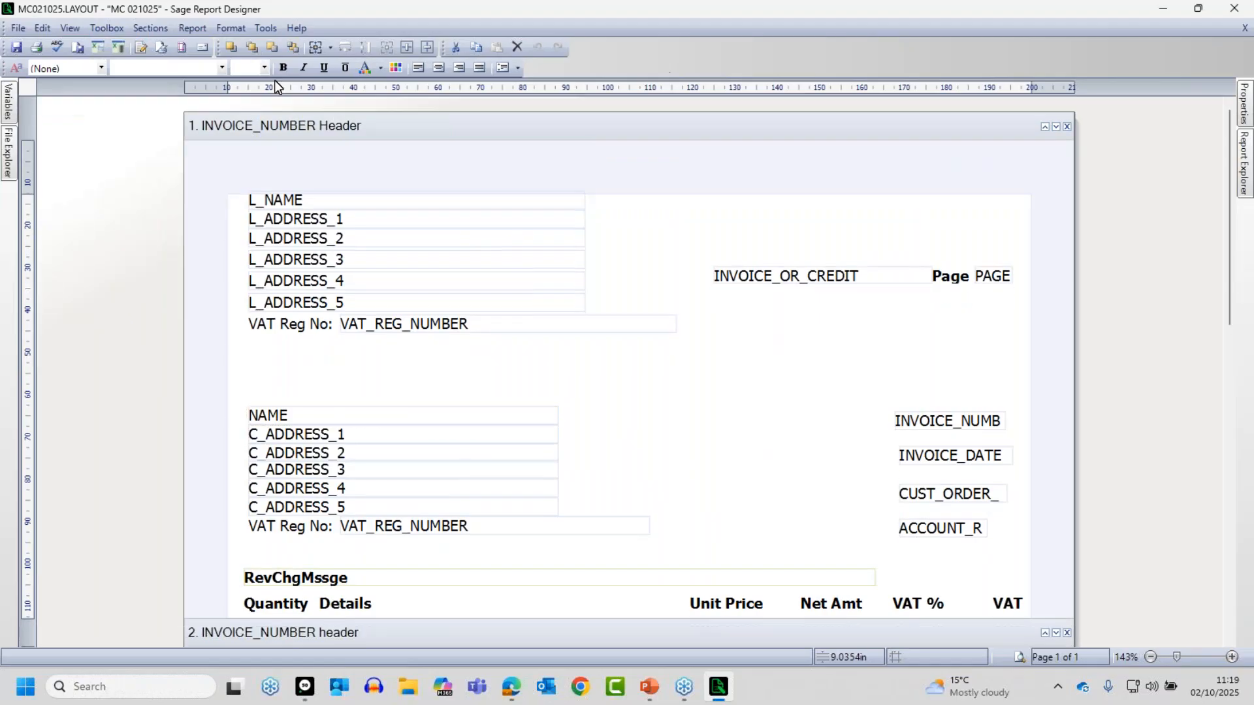
pyautogui.rightClick(661, 53)
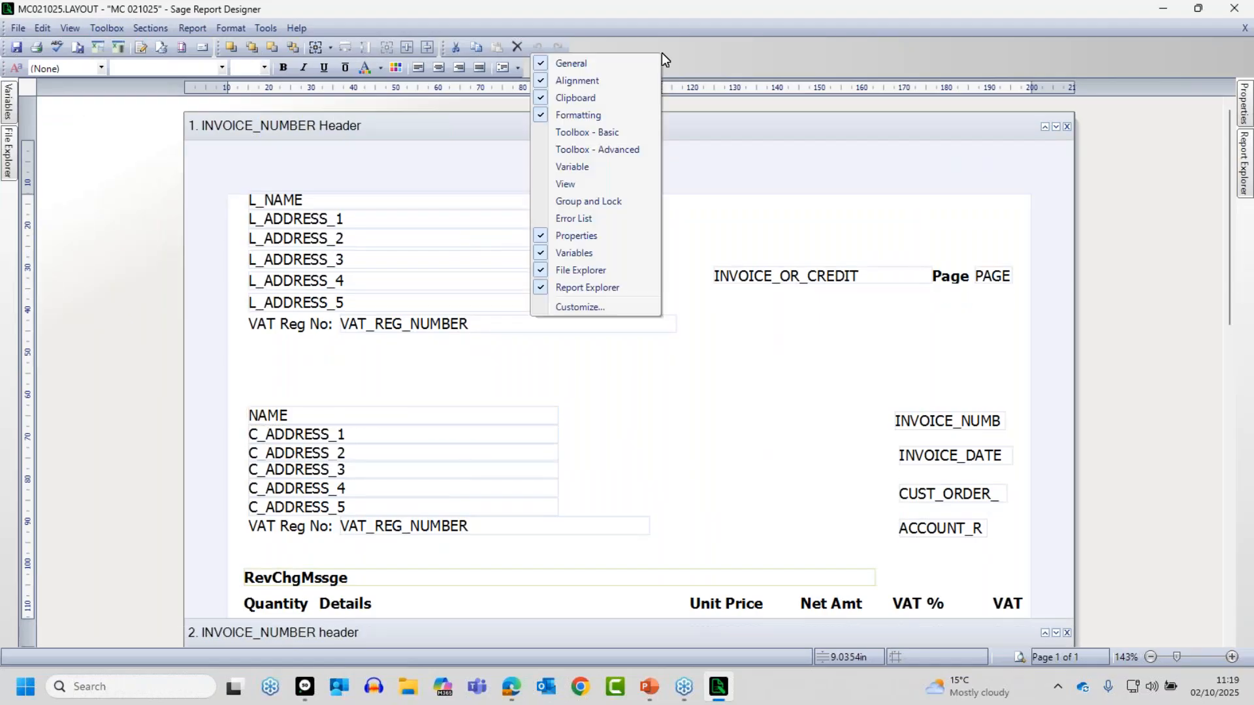
pyautogui.click(575, 132)
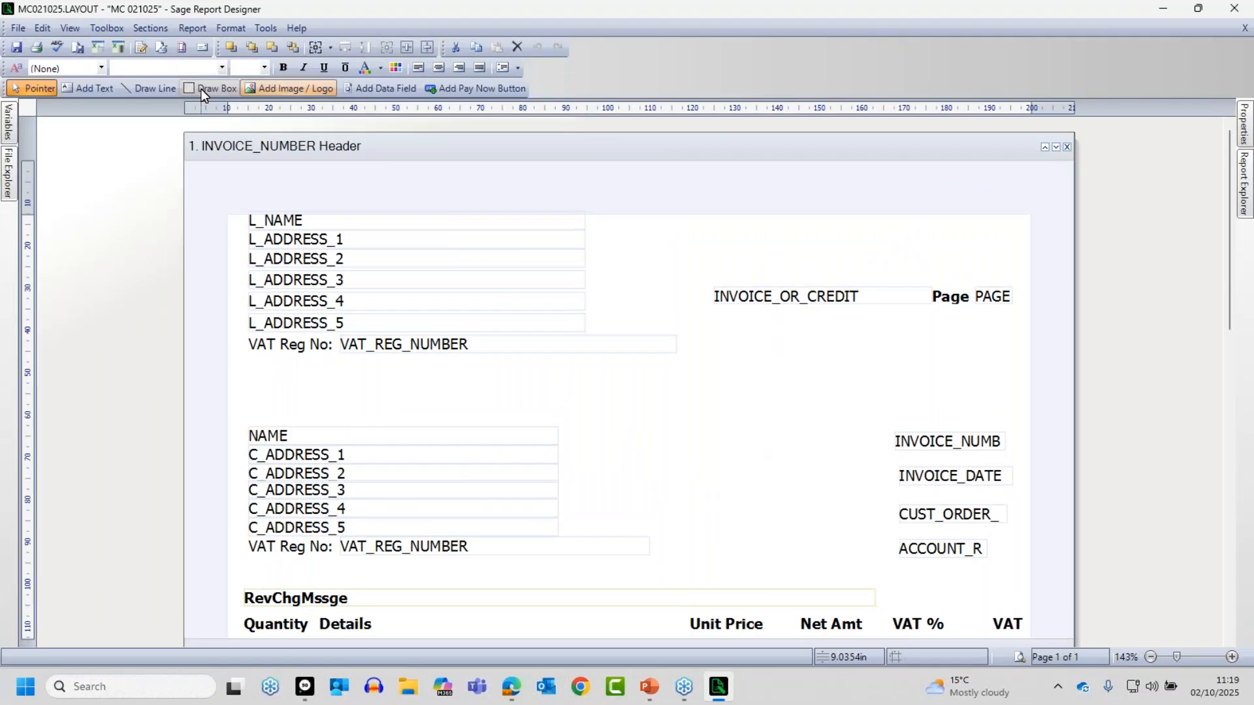
pyautogui.click(444, 88)
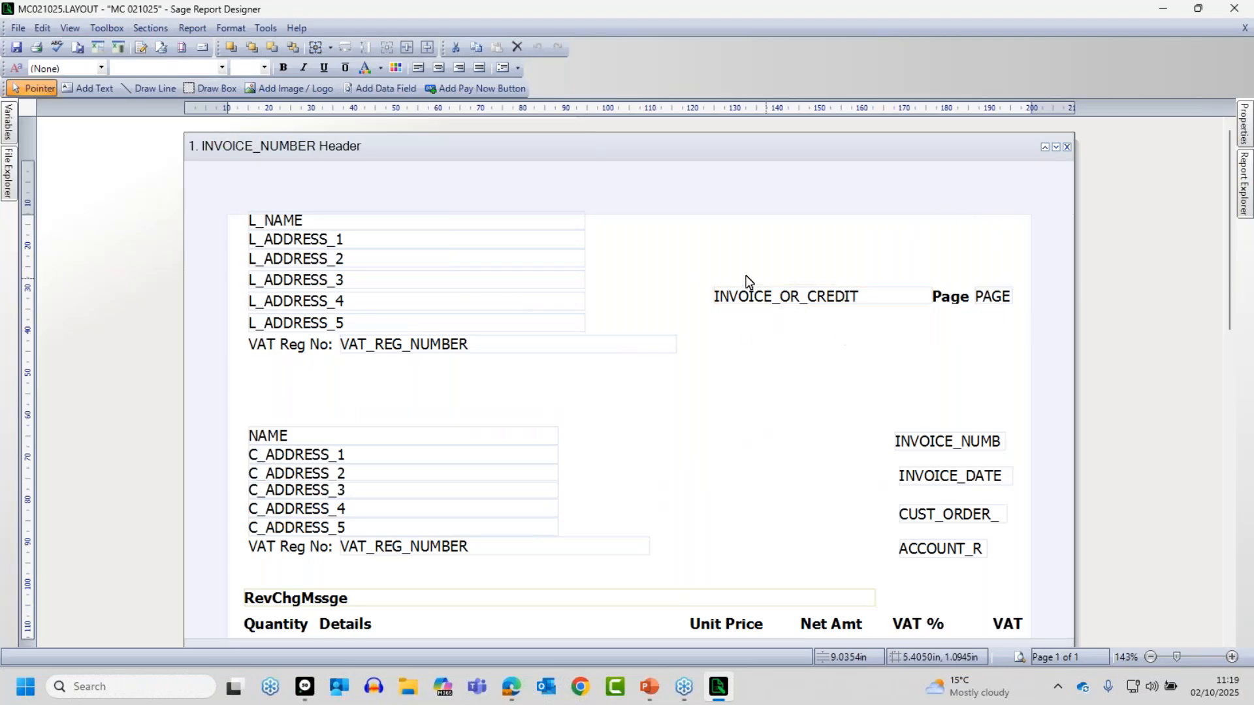
# Move the INVOICE_OR_CREDIT field, Page label and PAGE field together down to just above the invoice number field
pyautogui.moveTo(692, 257); pyautogui.dragTo(1032, 319)
pyautogui.moveTo(942, 301); pyautogui.dragTo(920, 406)
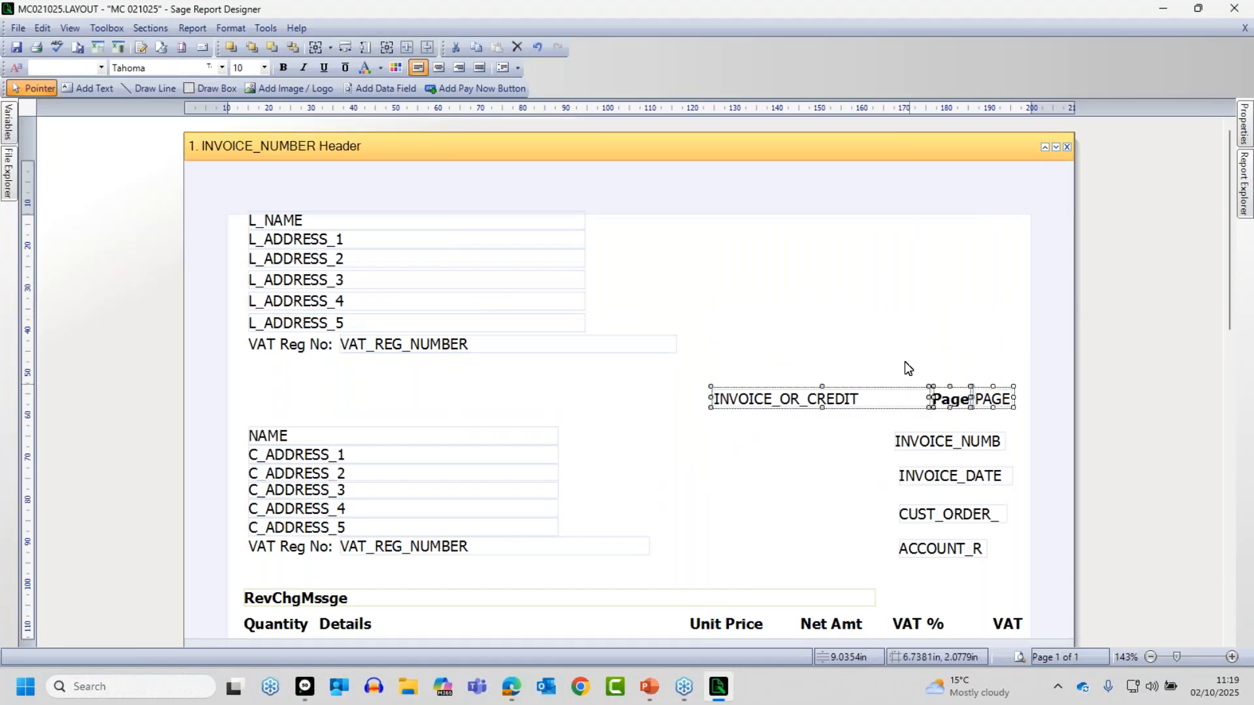
pyautogui.click(876, 336)
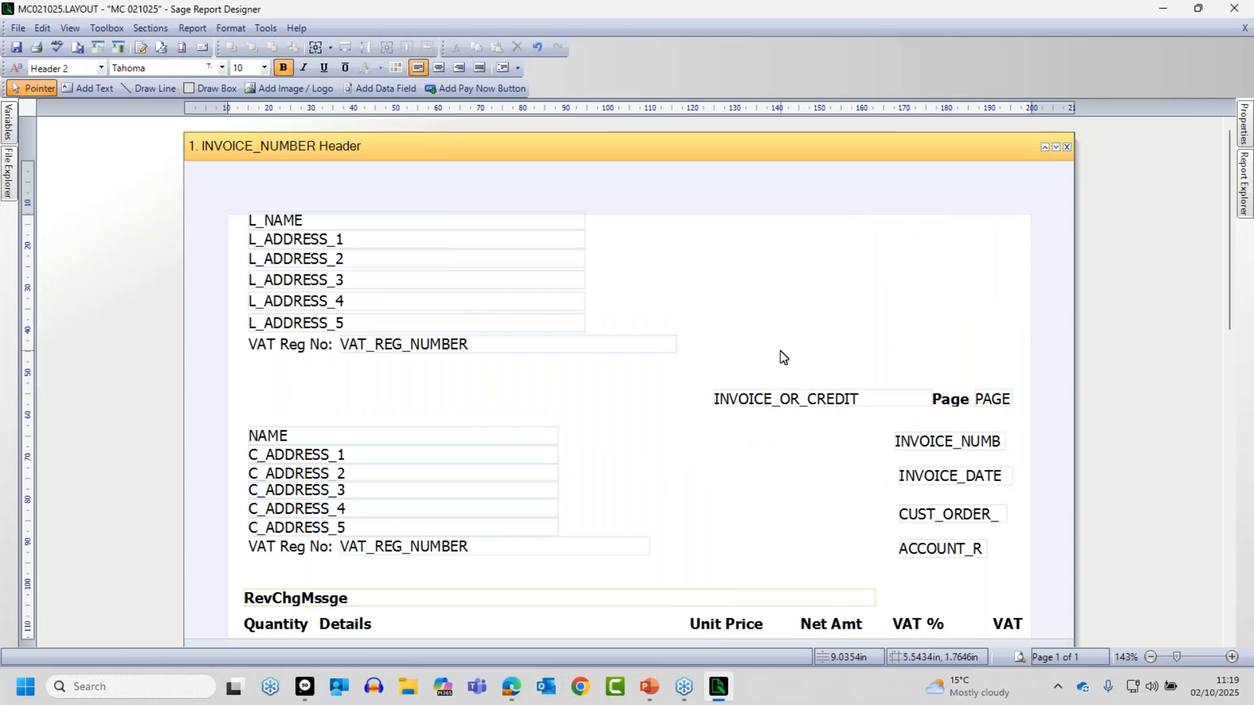
# Insert Sage_Logo.png from the Desktop's Logos folder into the header space above INVOICE_OR_CREDIT, storing the image in the report
pyautogui.click(288, 87)
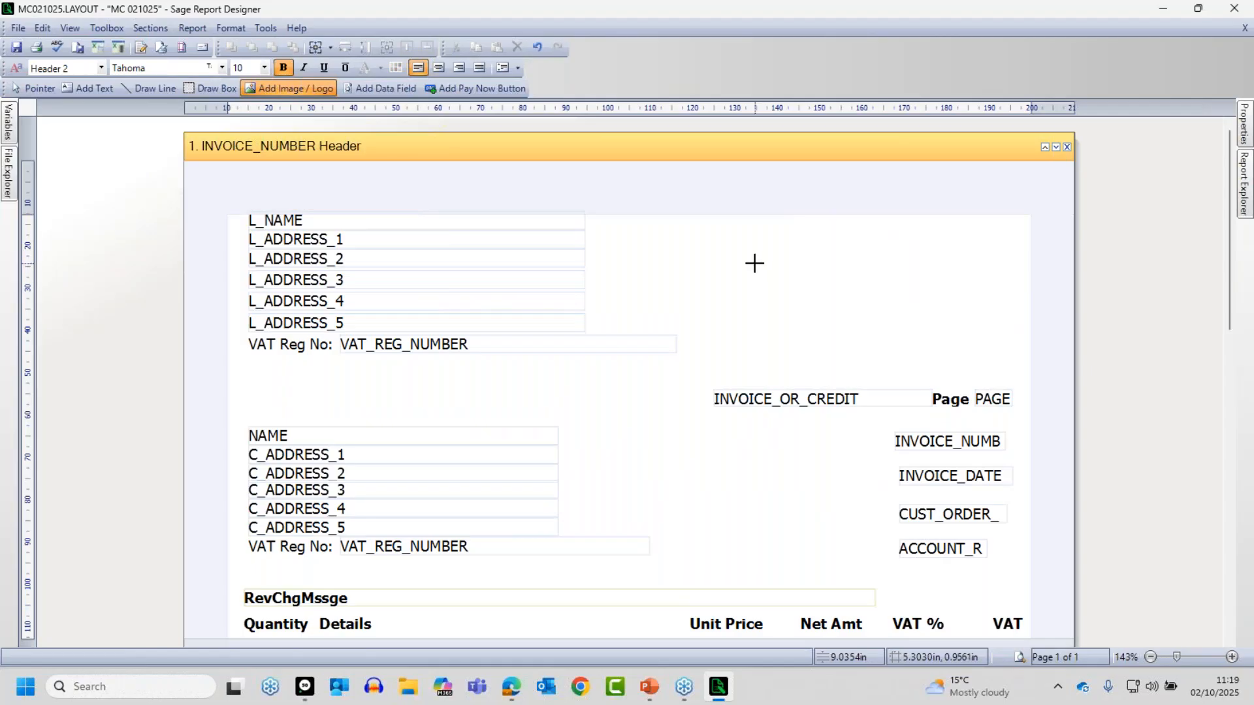
pyautogui.click(754, 263)
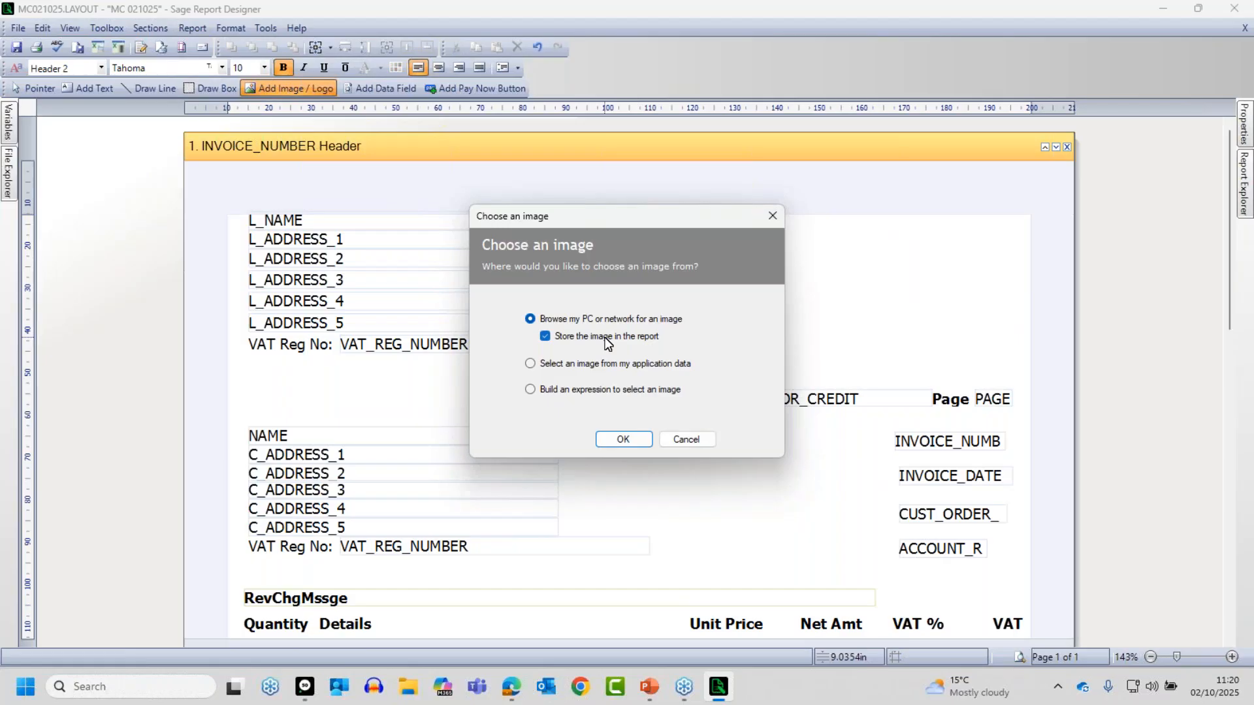
pyautogui.click(622, 434)
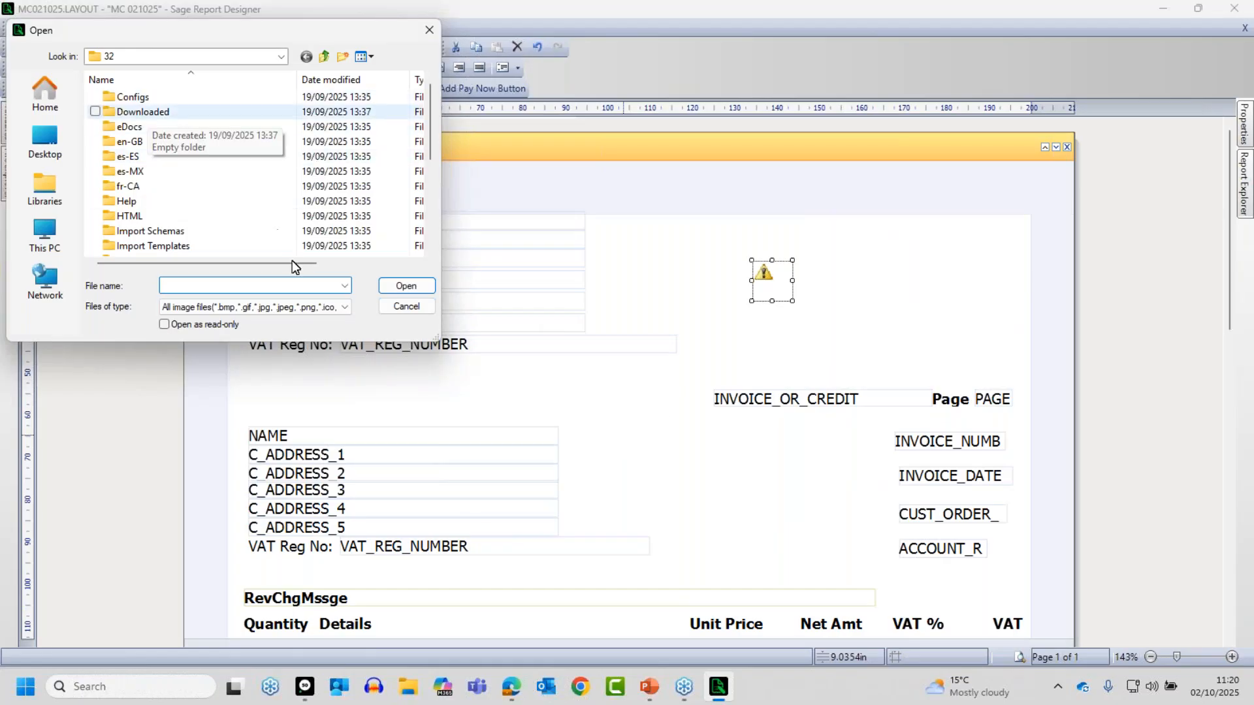
pyautogui.moveTo(436, 337); pyautogui.dragTo(1074, 391)
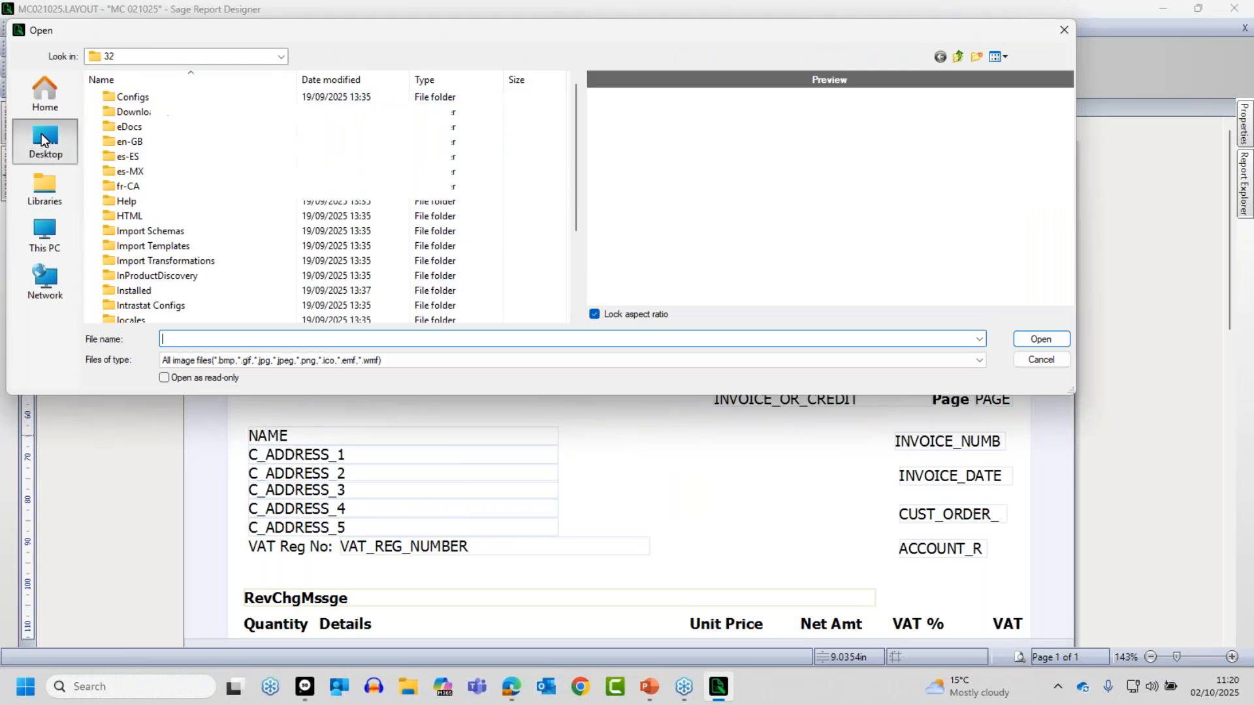
pyautogui.click(65, 133)
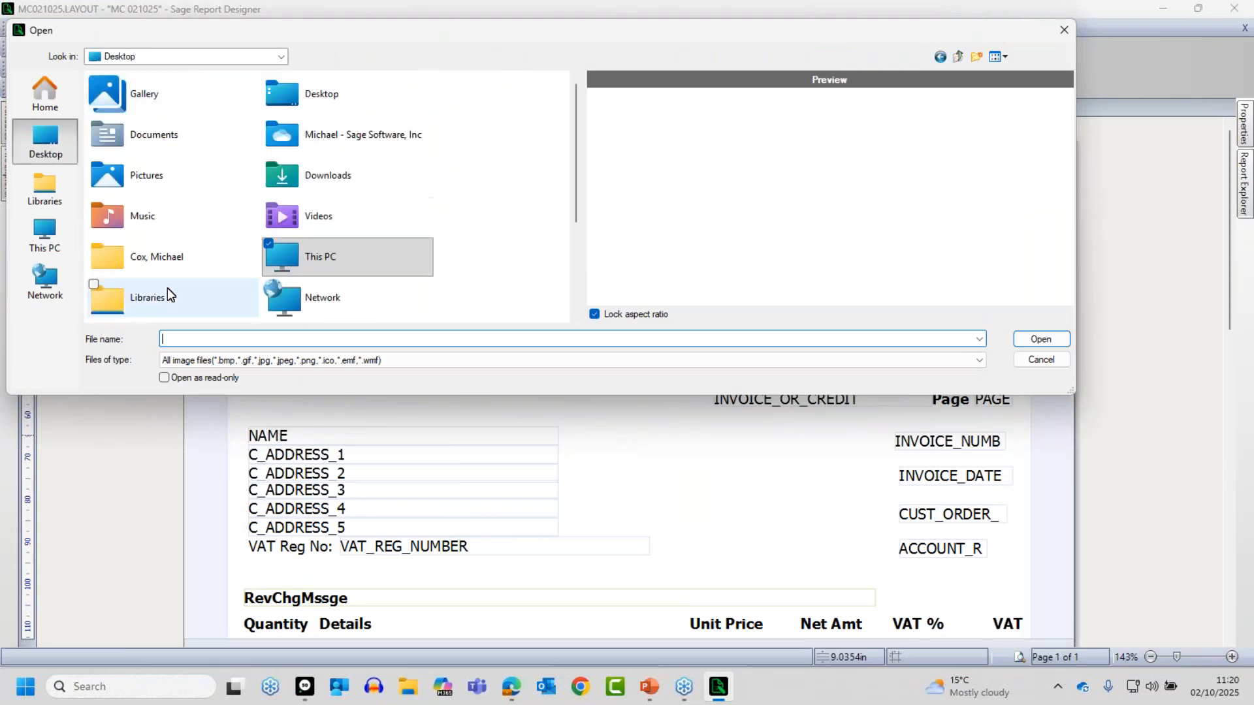
pyautogui.scroll(-2, 339, 280)
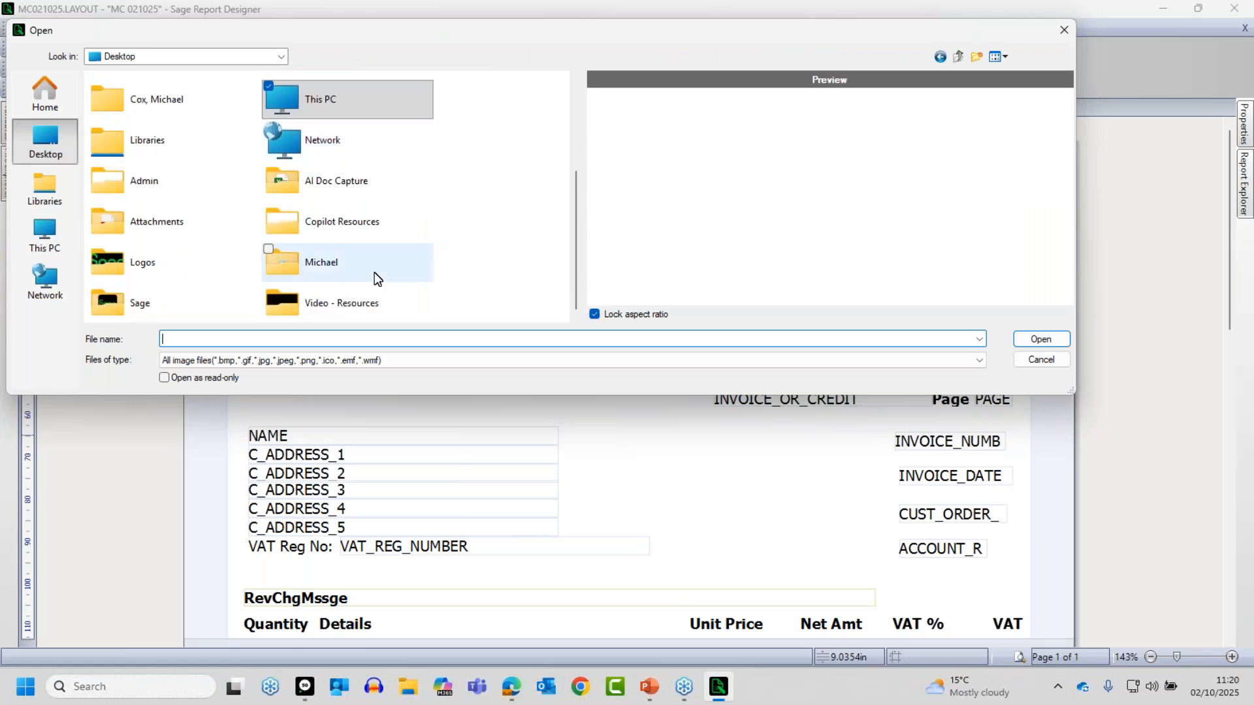
pyautogui.doubleClick(140, 261)
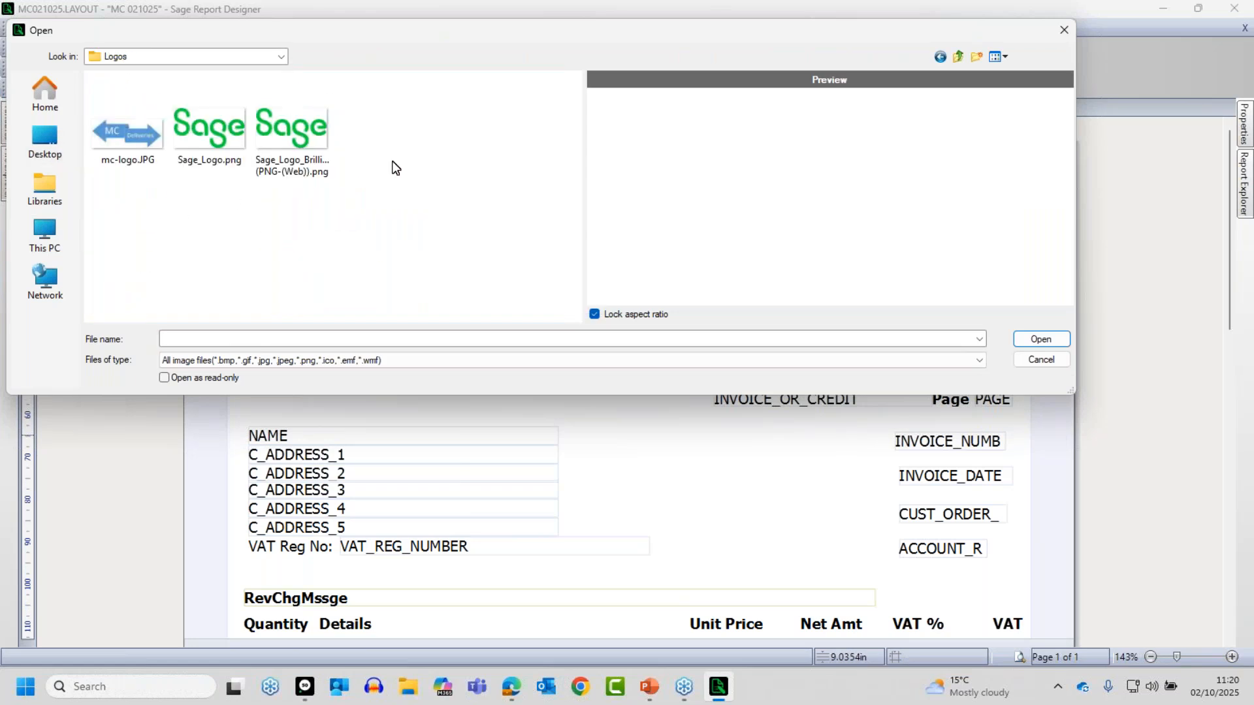
pyautogui.click(209, 135)
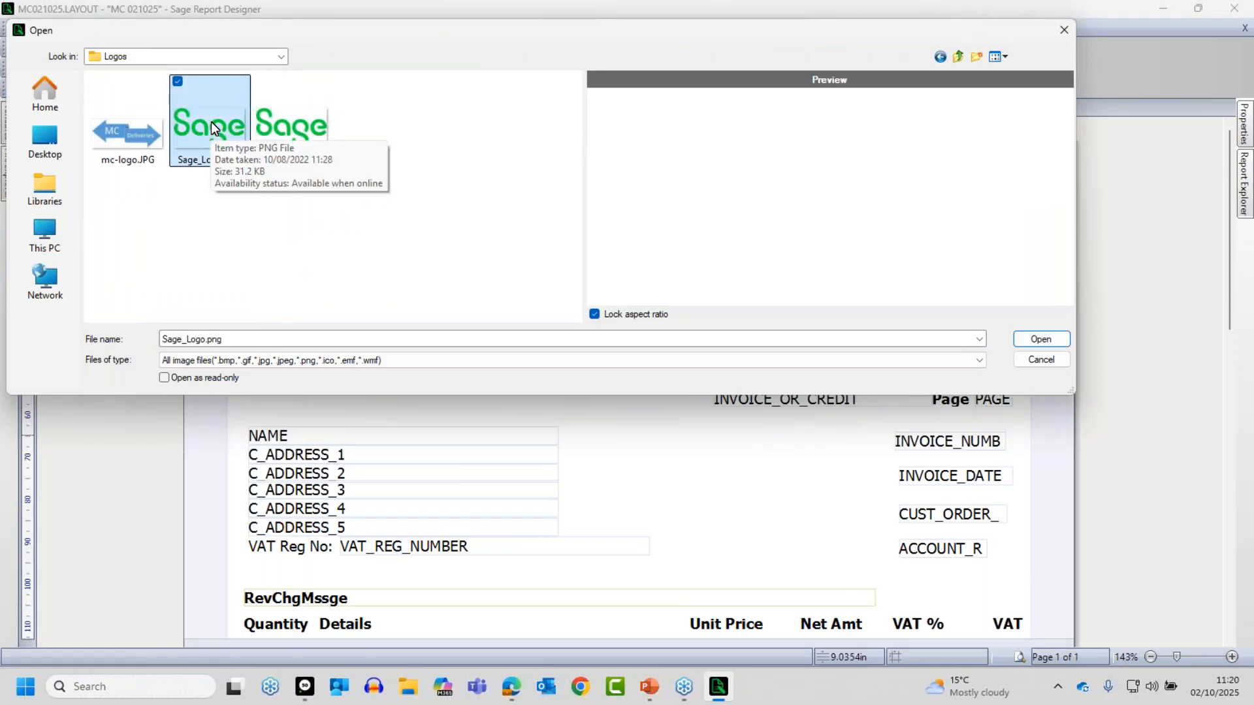
pyautogui.click(1035, 338)
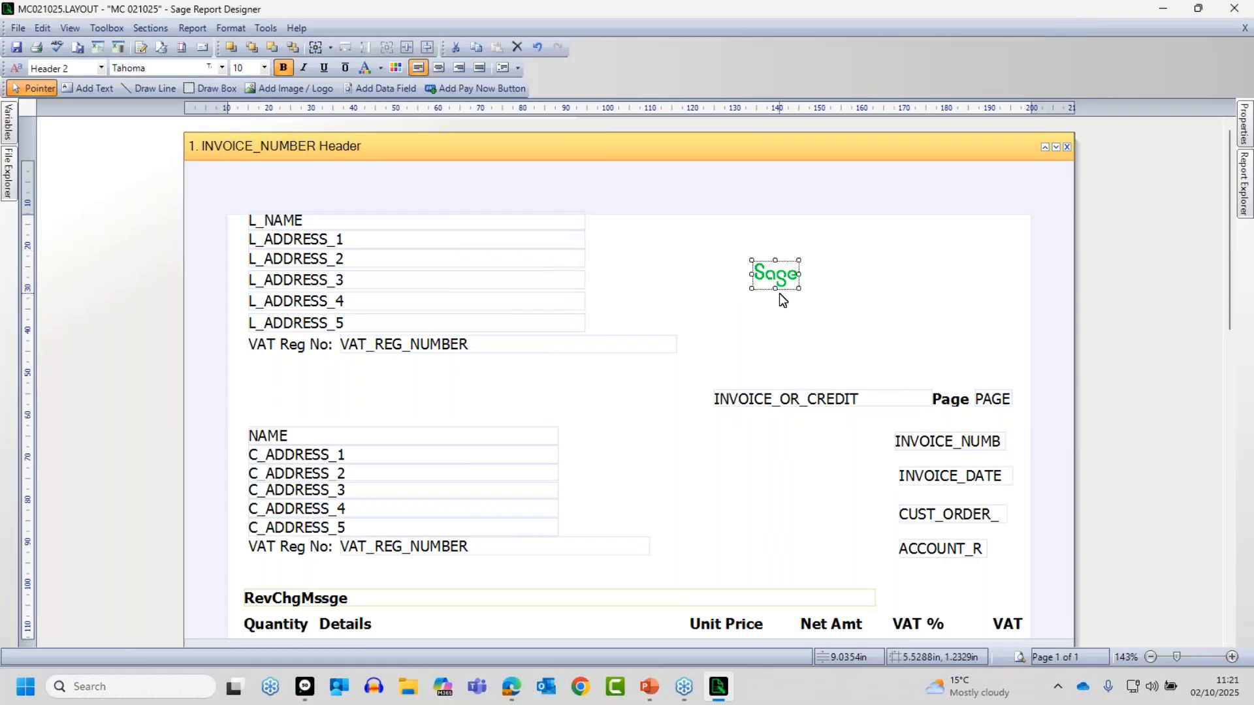
pyautogui.click(719, 329)
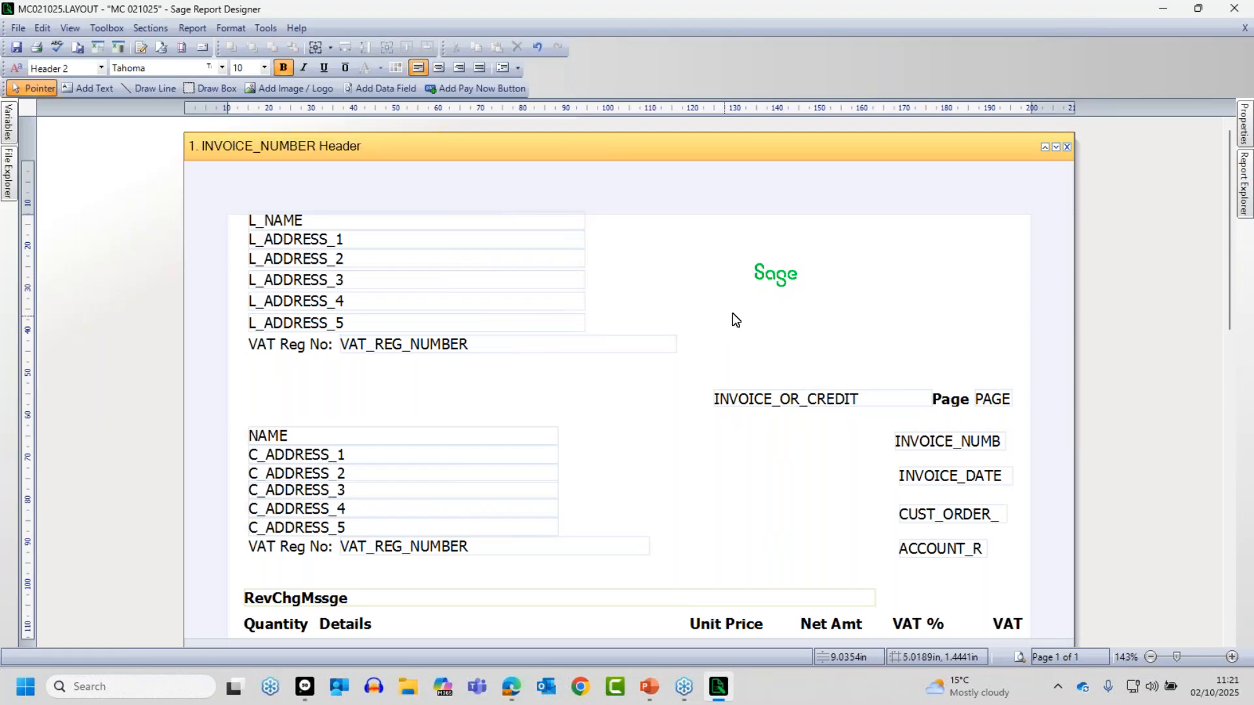
# Enlarge the Sage logo to about 52 mm wide and move it into the upper right corner of the invoice header
pyautogui.click(782, 287)
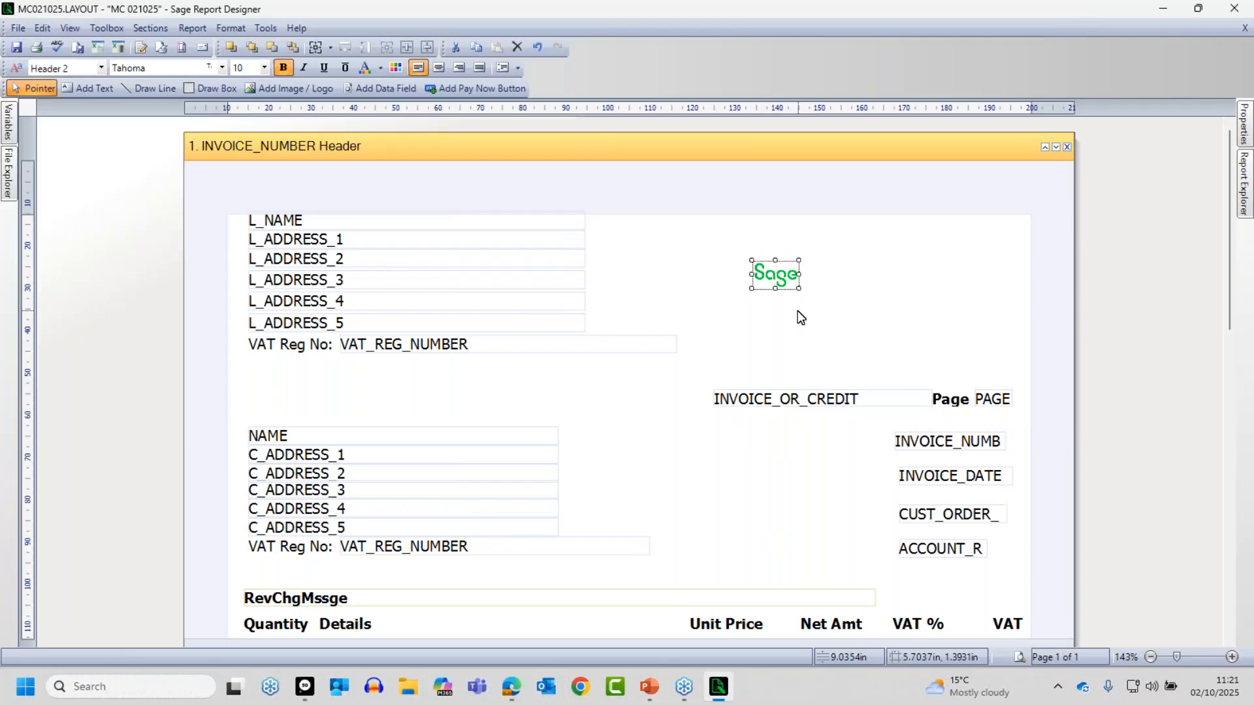
pyautogui.moveTo(798, 288); pyautogui.dragTo(967, 359)
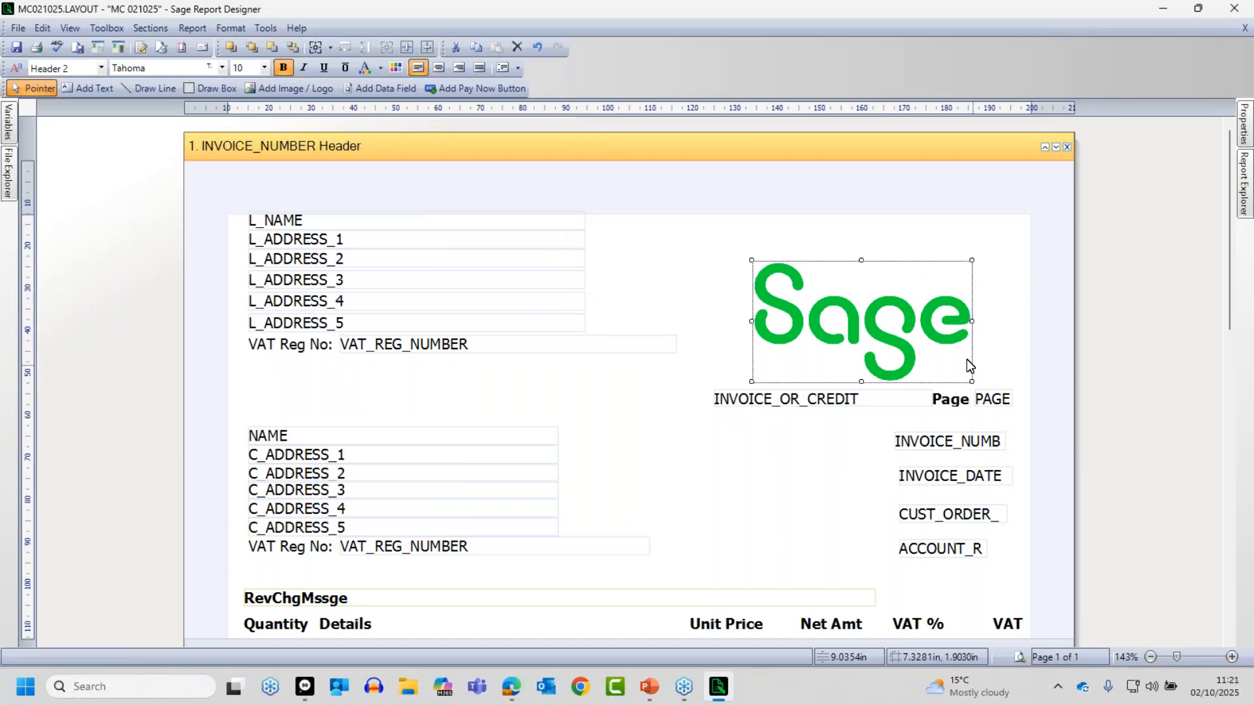
pyautogui.click(768, 486)
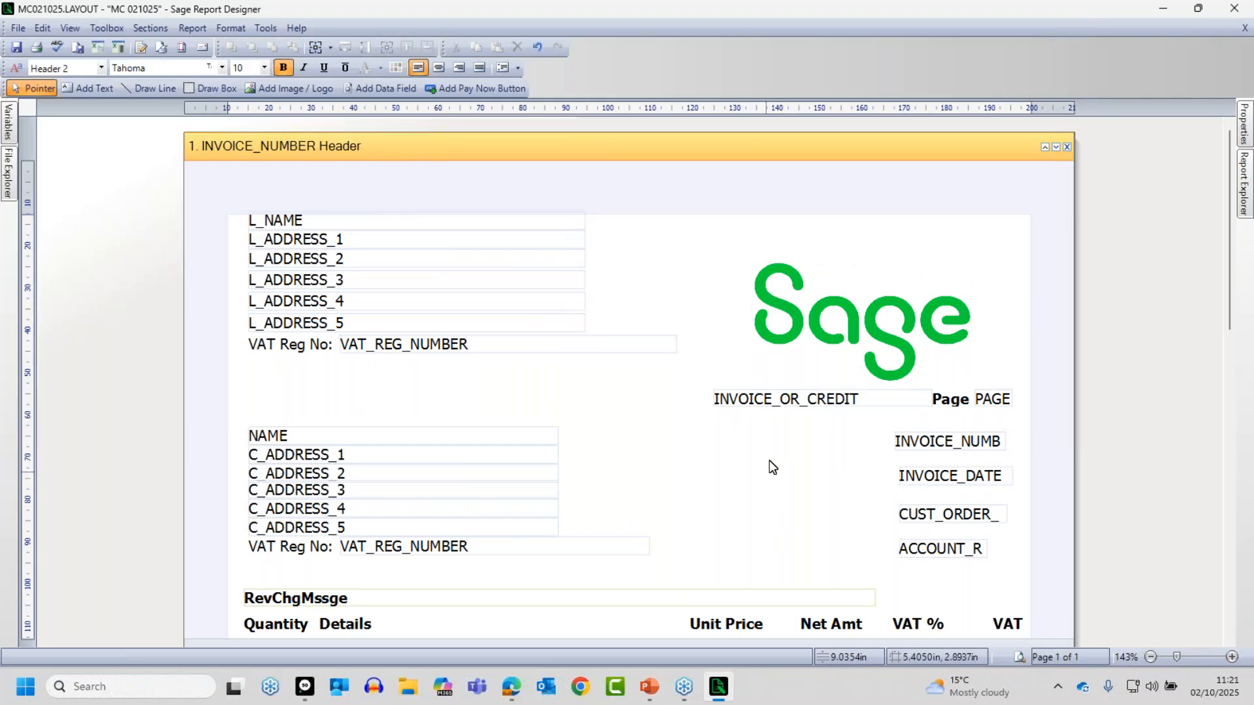
pyautogui.click(864, 325)
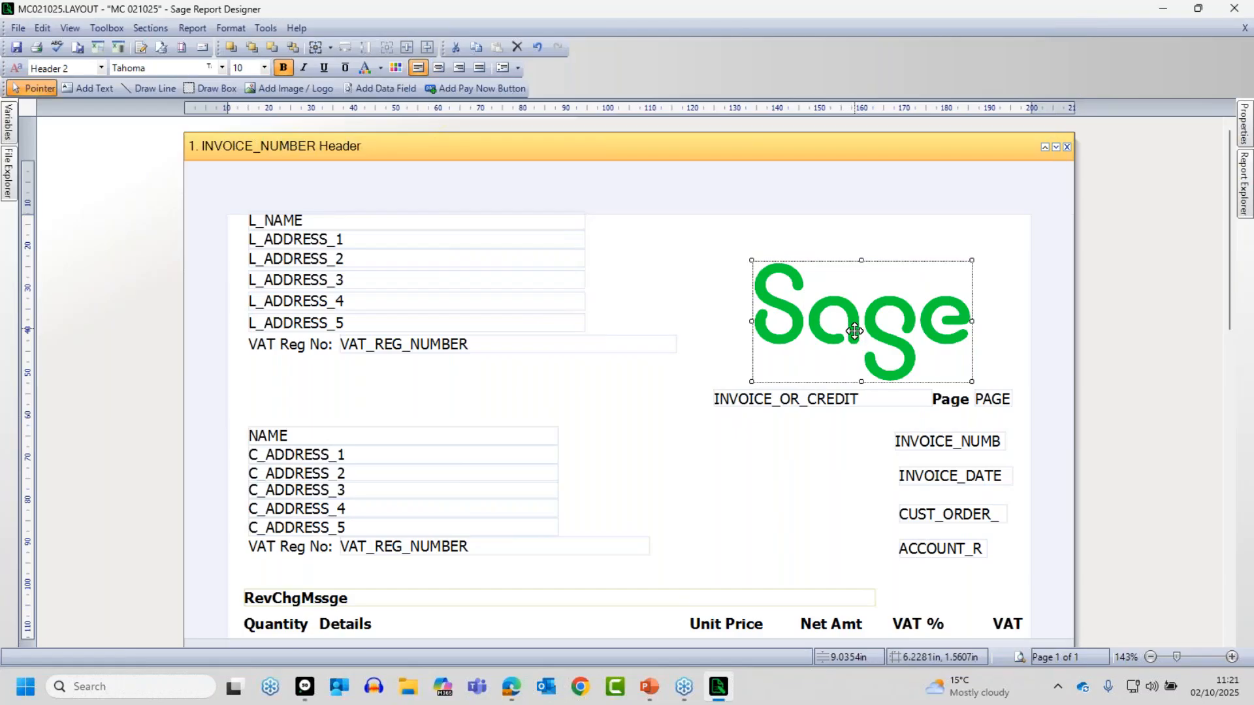
pyautogui.moveTo(845, 323); pyautogui.dragTo(916, 277)
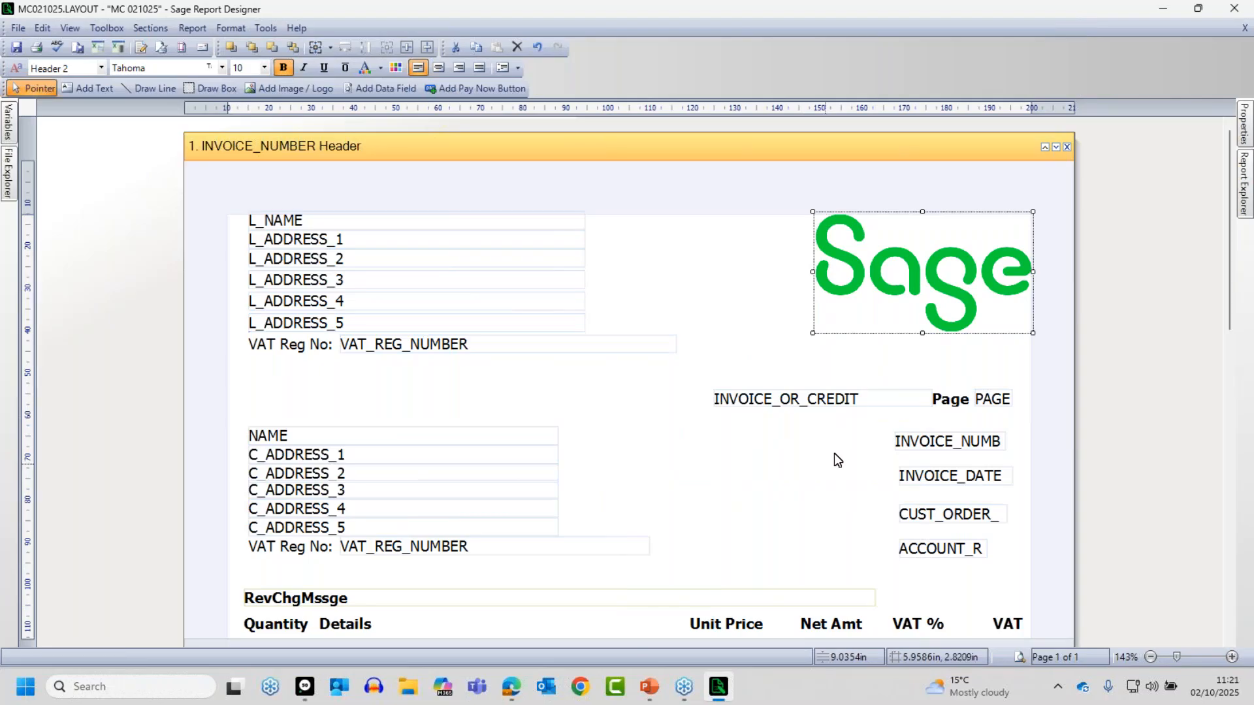
pyautogui.click(853, 363)
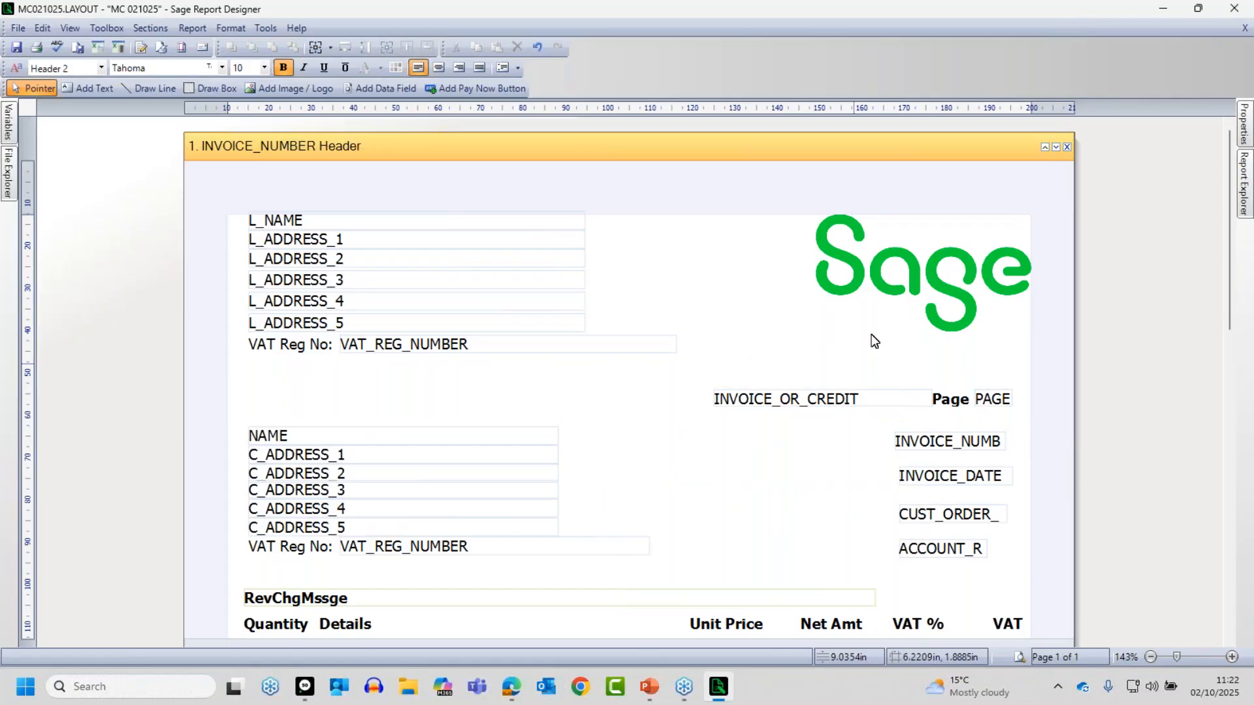
# Nudge the Sage logo in small increments so its right edge lines up with the header's right margin
pyautogui.click(909, 276)
pyautogui.moveTo(909, 280)
pyautogui.mouseDown()
pyautogui.moveTo(778, 307)
pyautogui.moveTo(918, 275)
pyautogui.mouseUp()
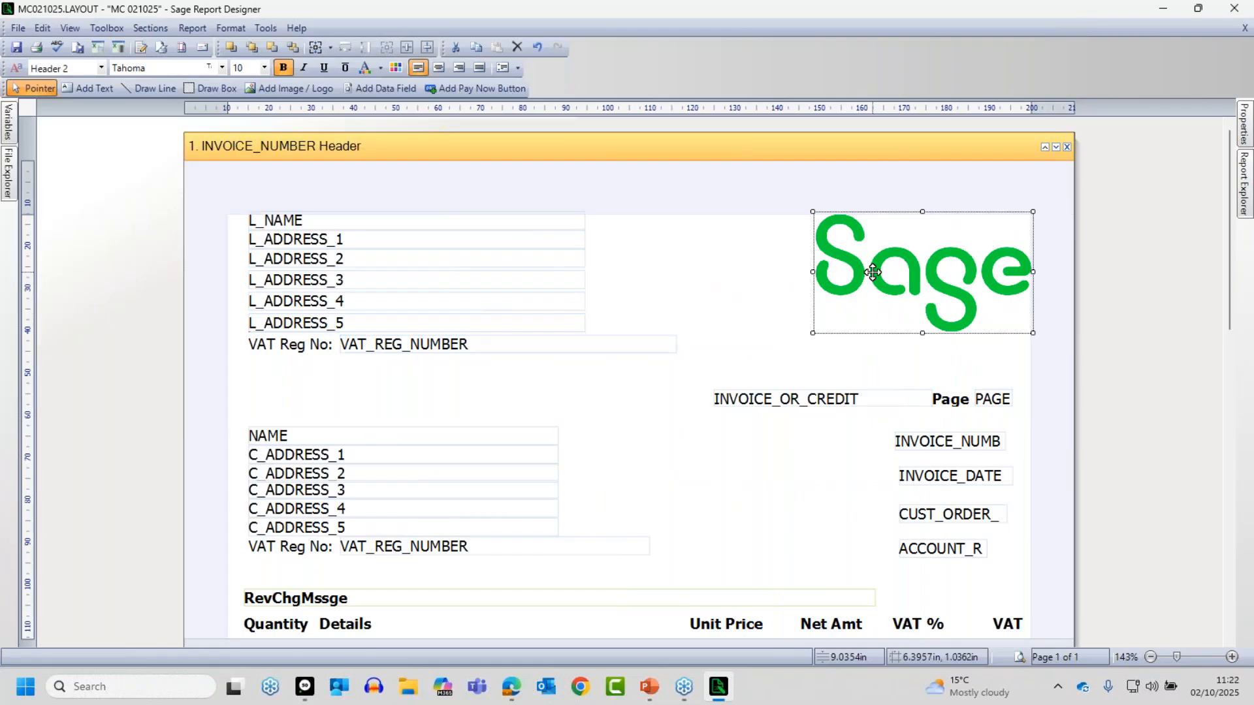
pyautogui.press('Left')
pyautogui.press('Left')
pyautogui.press('Left')
pyautogui.press('Left')
pyautogui.press('Left')
pyautogui.press('Down')
pyautogui.press('Down')
pyautogui.press('Right')
pyautogui.press('Right')
pyautogui.press('Right')
pyautogui.press('Right')
pyautogui.press('Right')
pyautogui.press('Up')
pyautogui.press('Up')
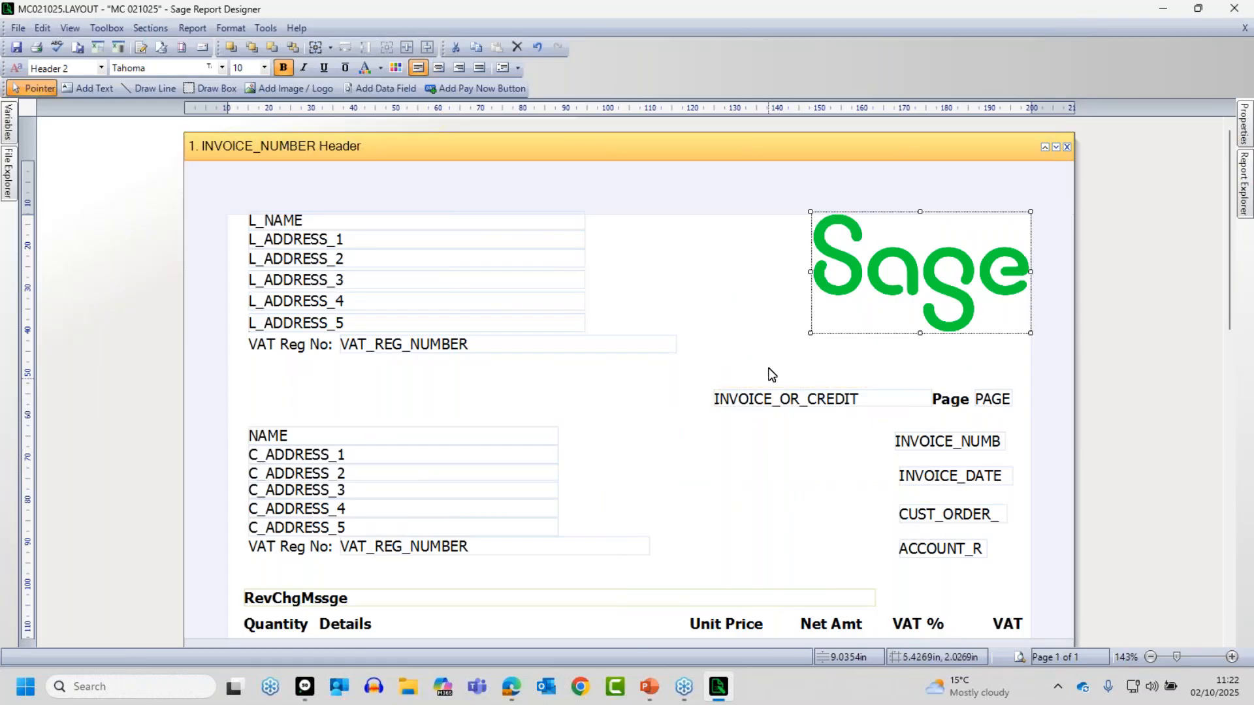
pyautogui.click(767, 305)
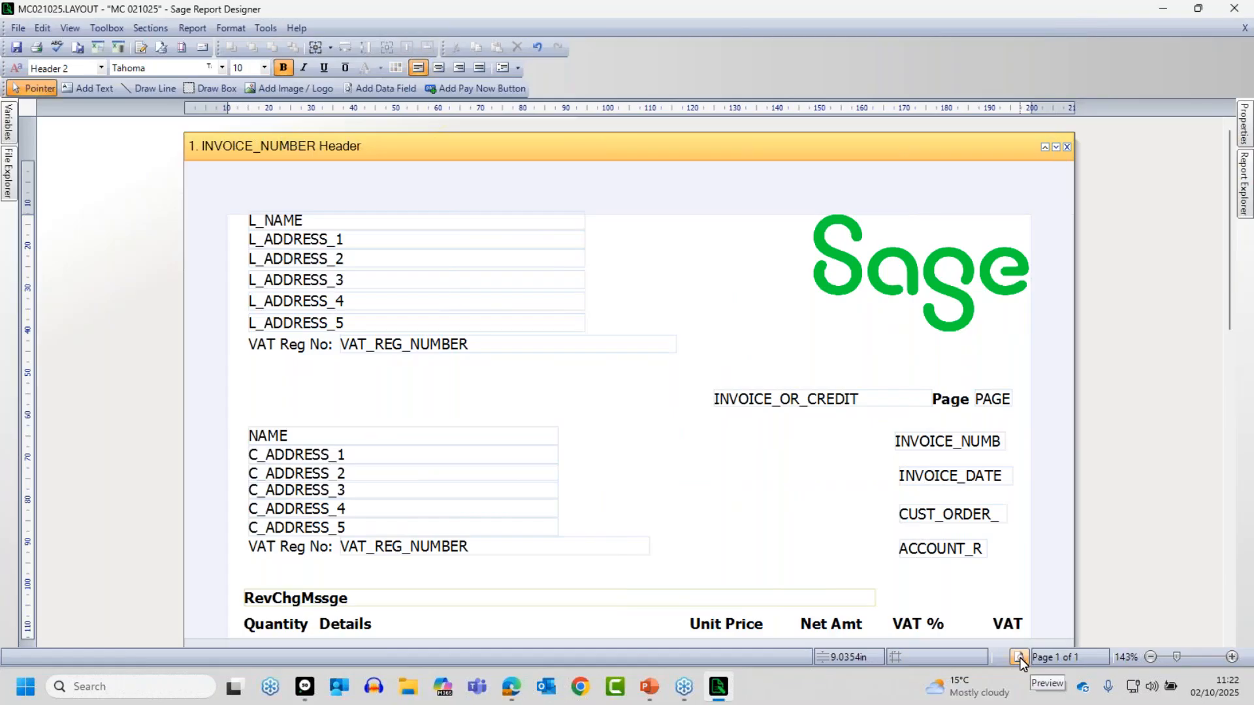
# Save the MC 021025 layout and close both the designer and the layouts window
pyautogui.click(17, 48)
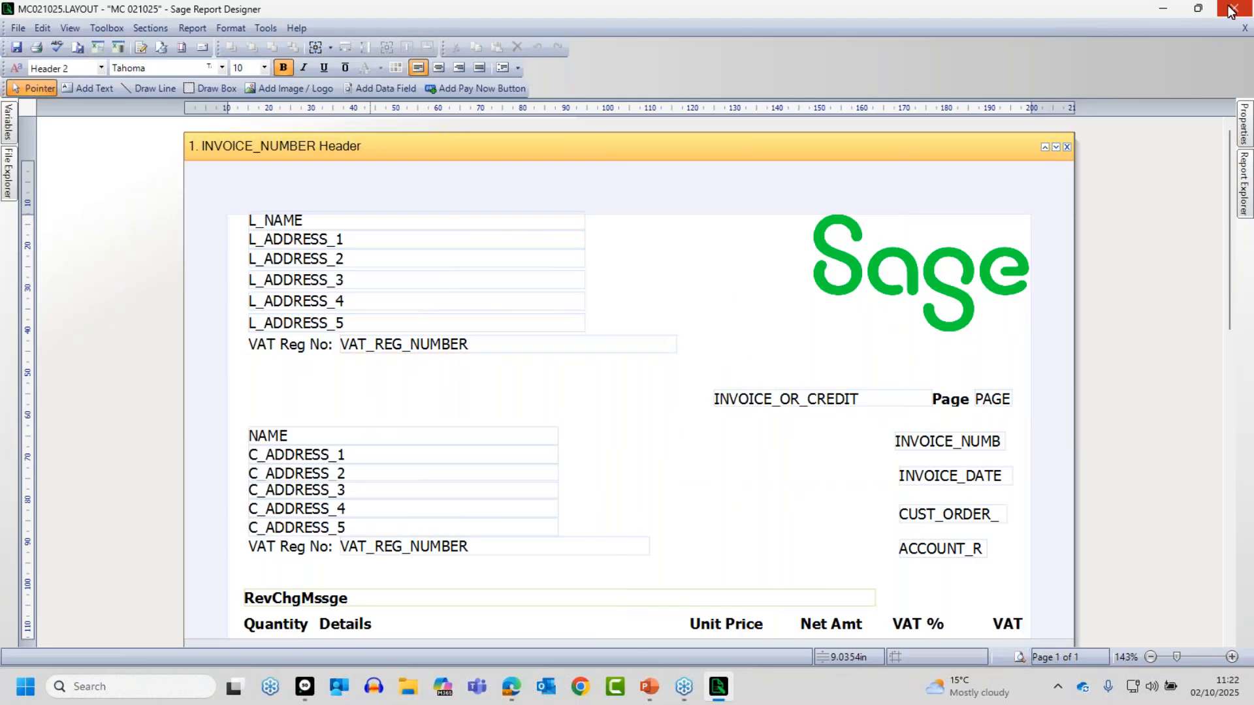
pyautogui.click(1232, 10)
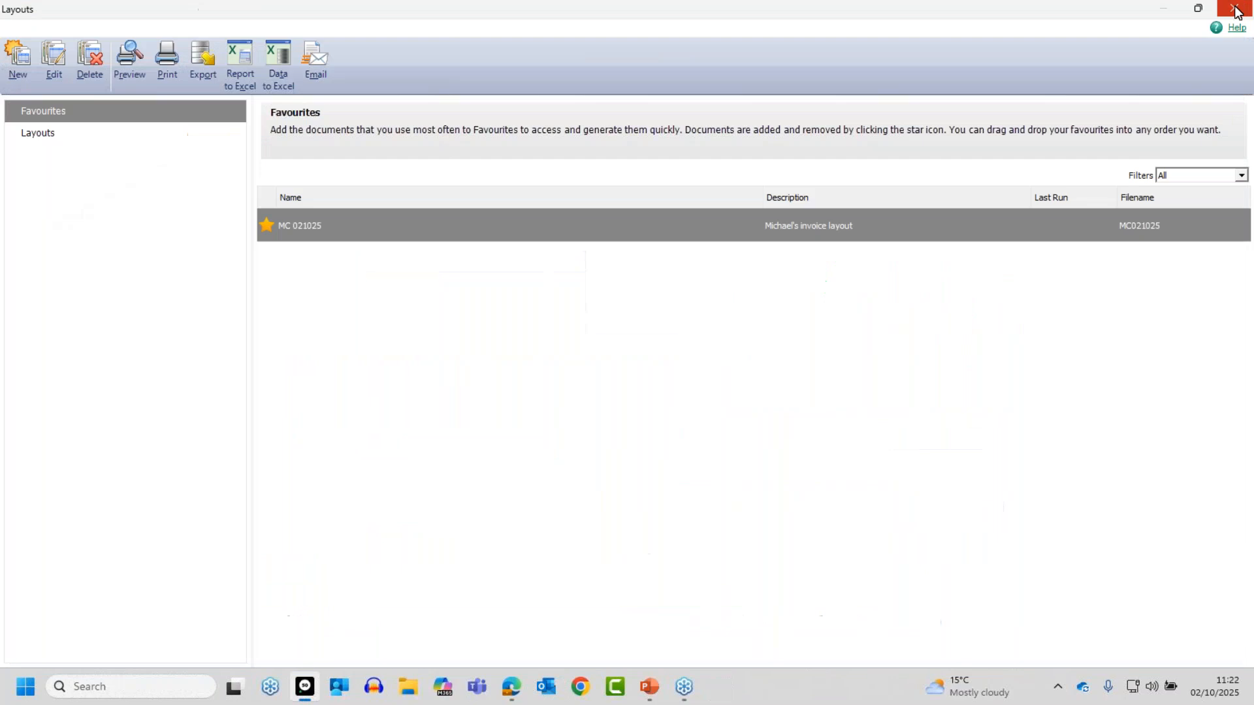
pyautogui.click(1235, 10)
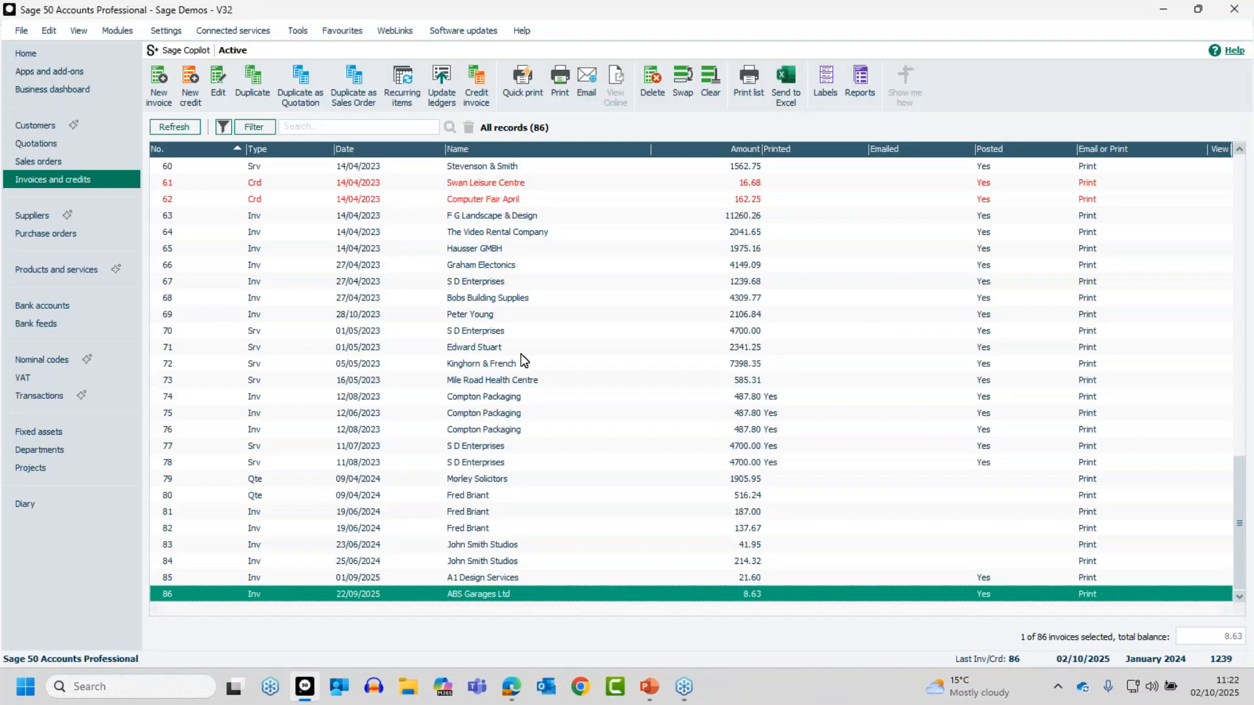
# Add invoice 85 to the selection with invoice 86 and preview both using the MC 021025 layout
pyautogui.click(466, 578)
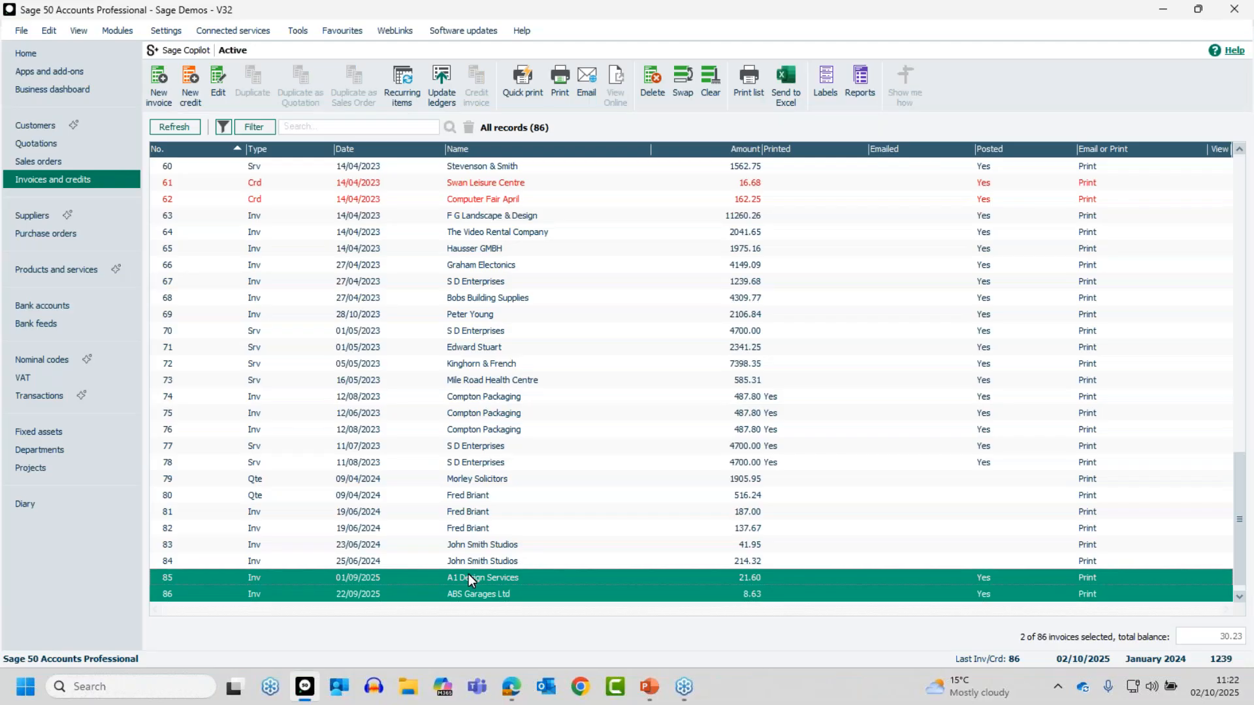
pyautogui.click(562, 81)
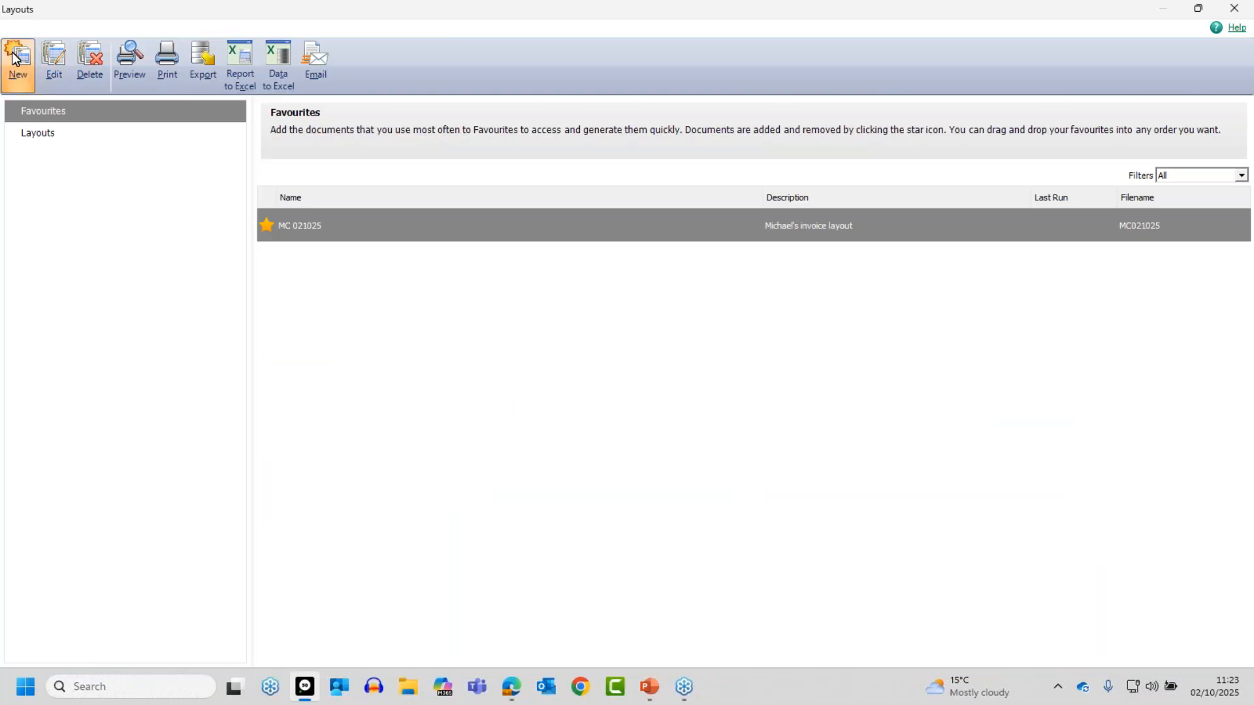
pyautogui.click(127, 64)
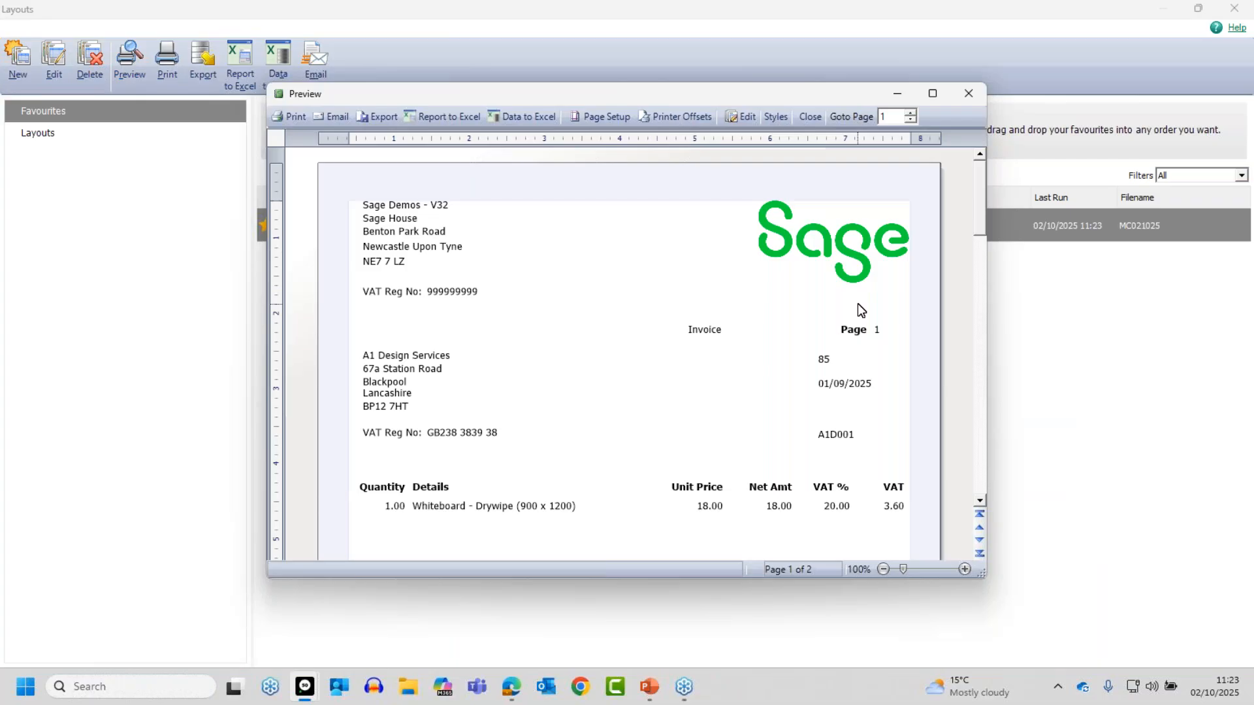
pyautogui.click(959, 94)
# Open the MC 021025 layout for editing and check the logo's placement in a preview before returning to the design view
pyautogui.moveTo(747, 223)
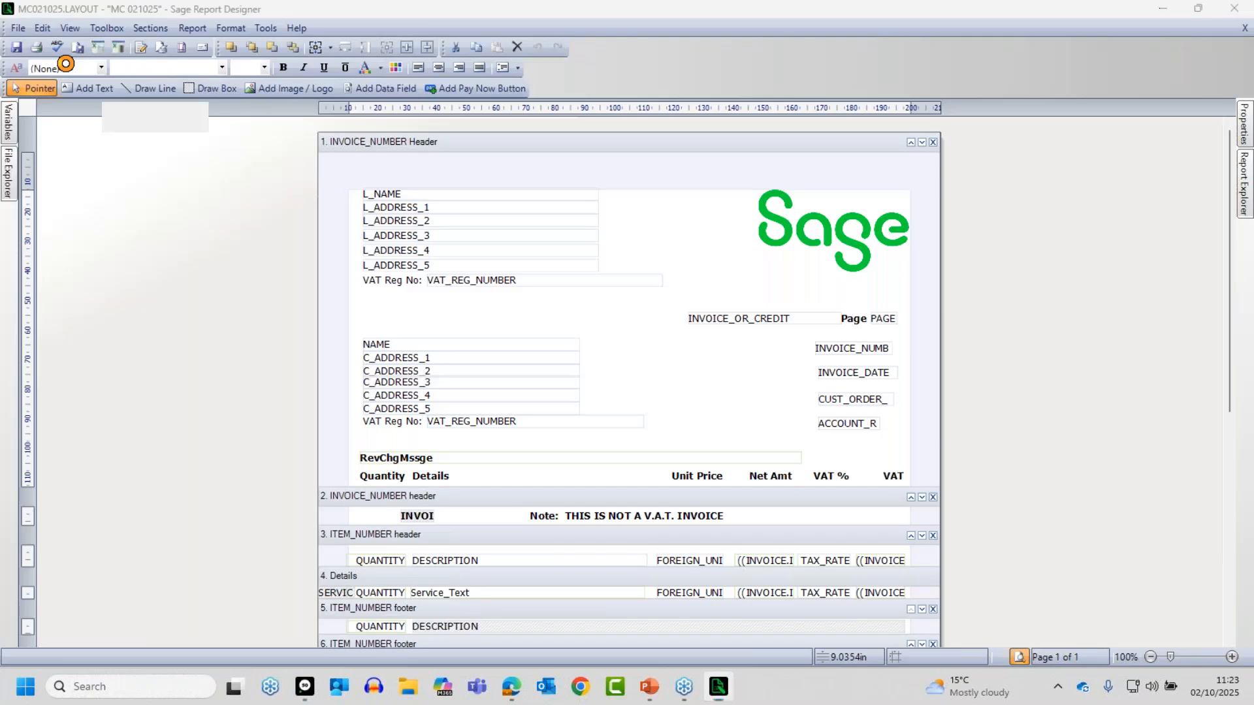
pyautogui.click(823, 249)
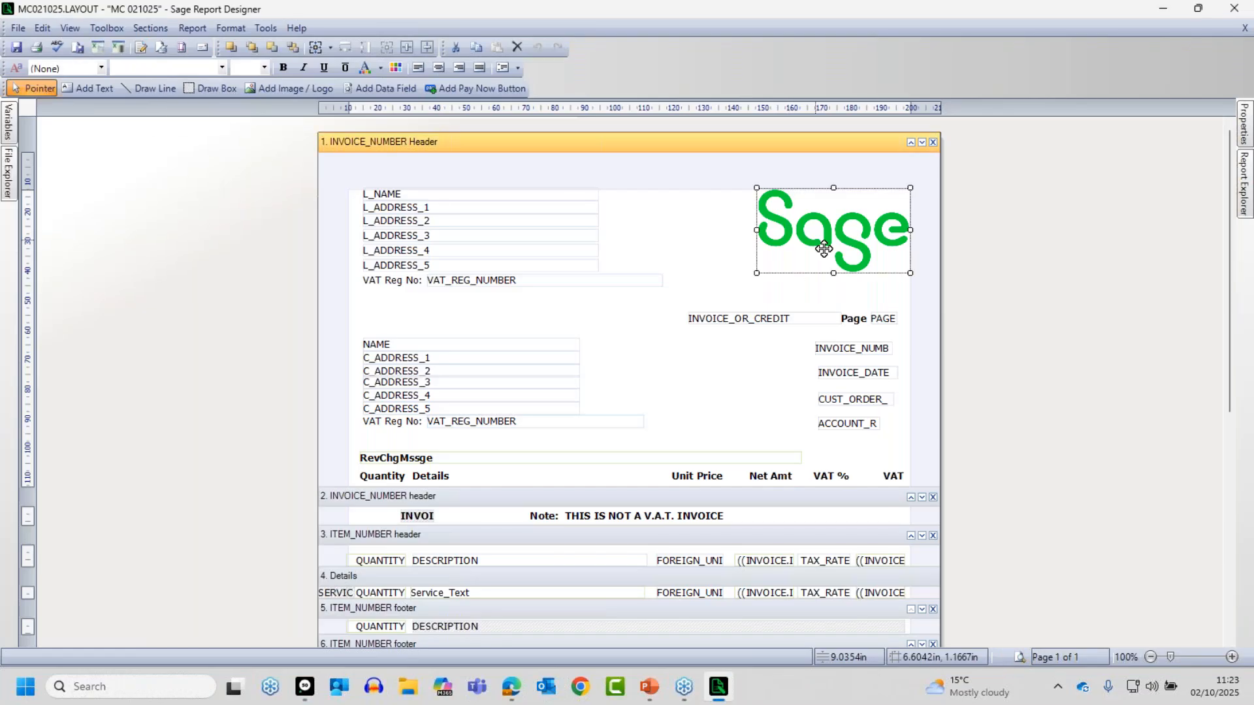
pyautogui.click(808, 293)
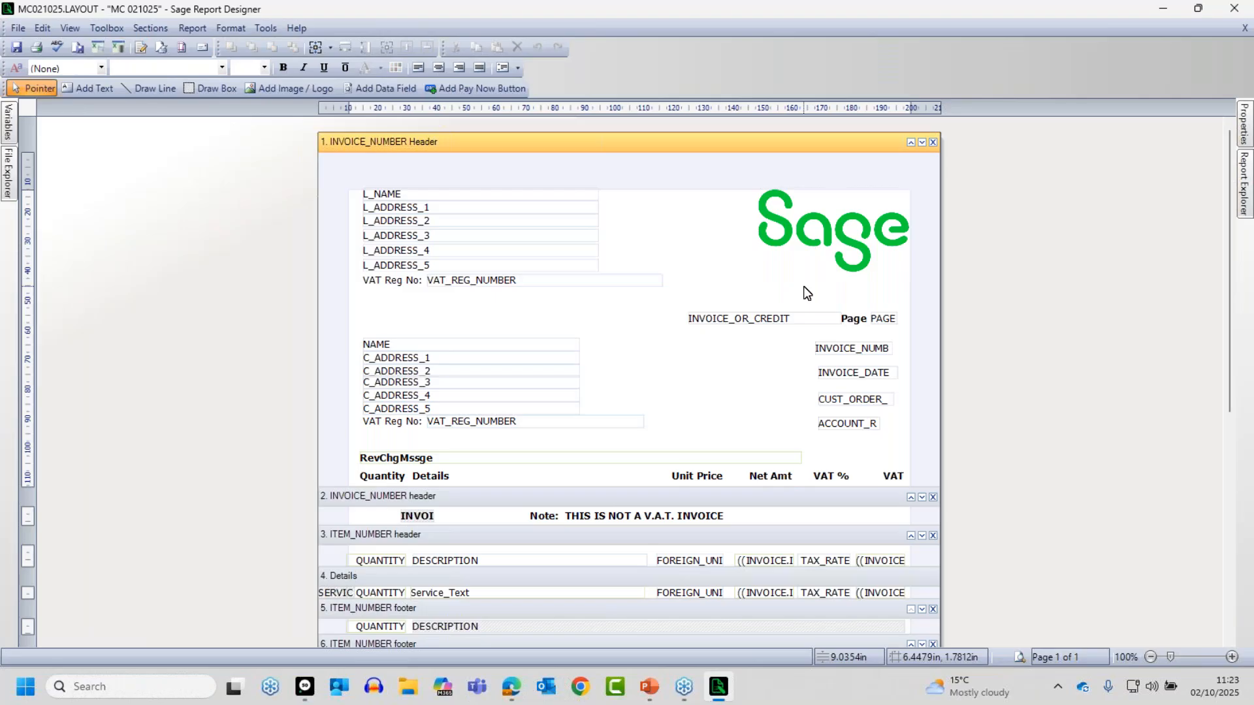
pyautogui.click(1020, 658)
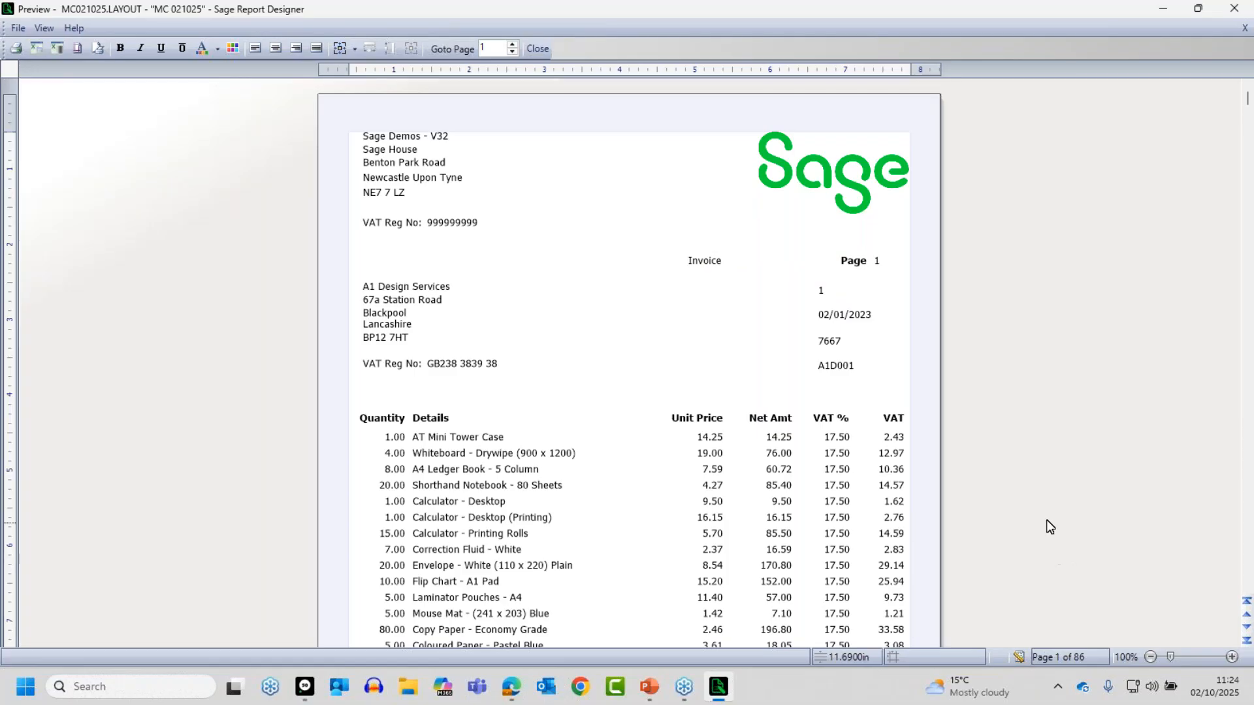
pyautogui.click(1018, 656)
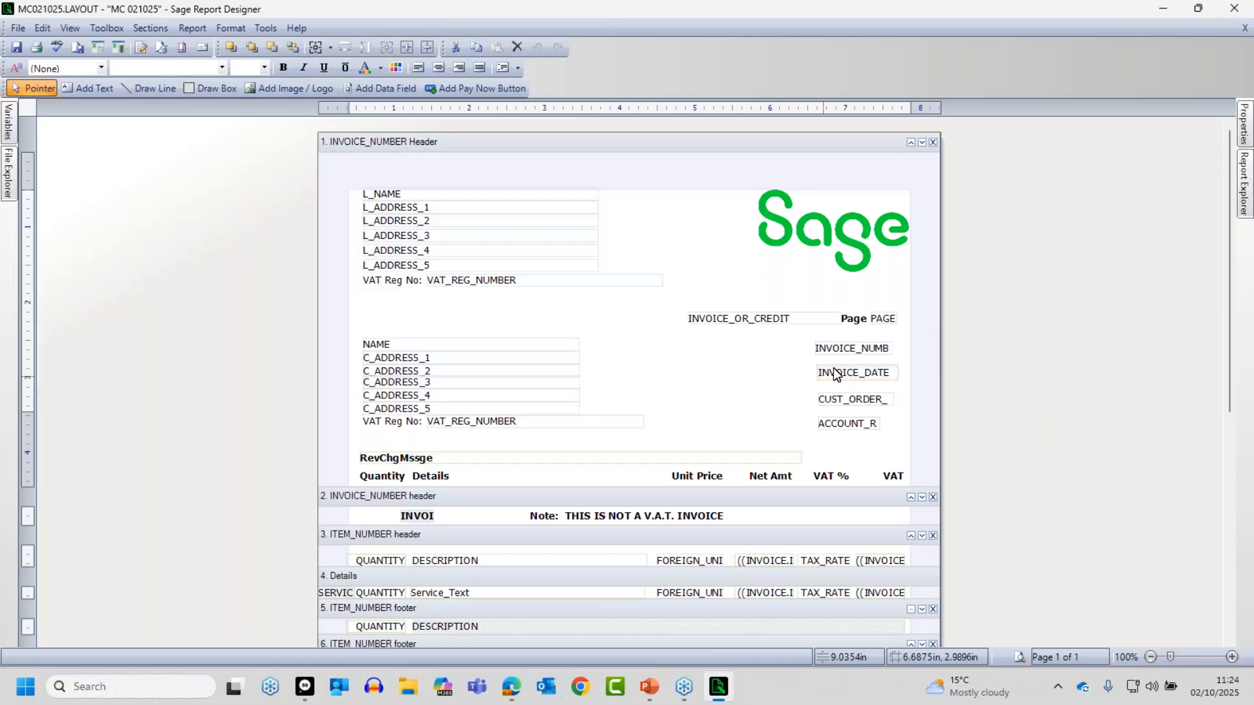
# Delete the header logo and insert Sage_Logo.png from the Logos folder again, storing the image in the report
pyautogui.click(826, 223)
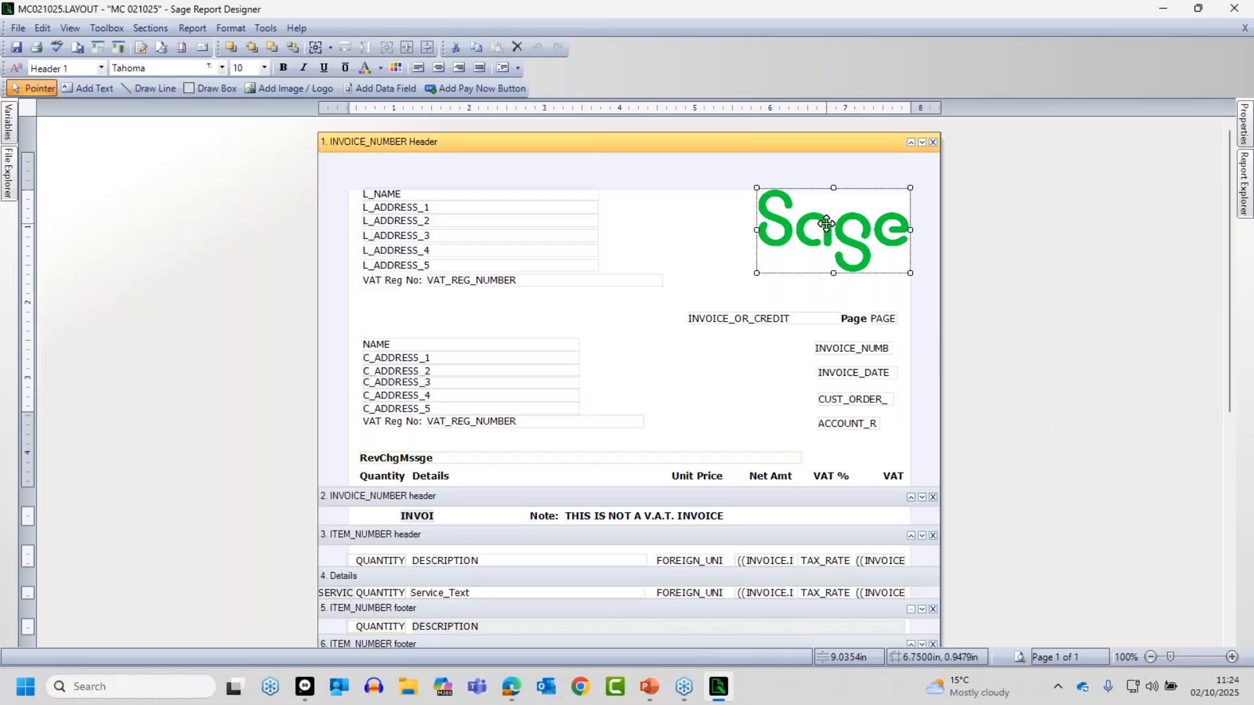
pyautogui.press('Delete')
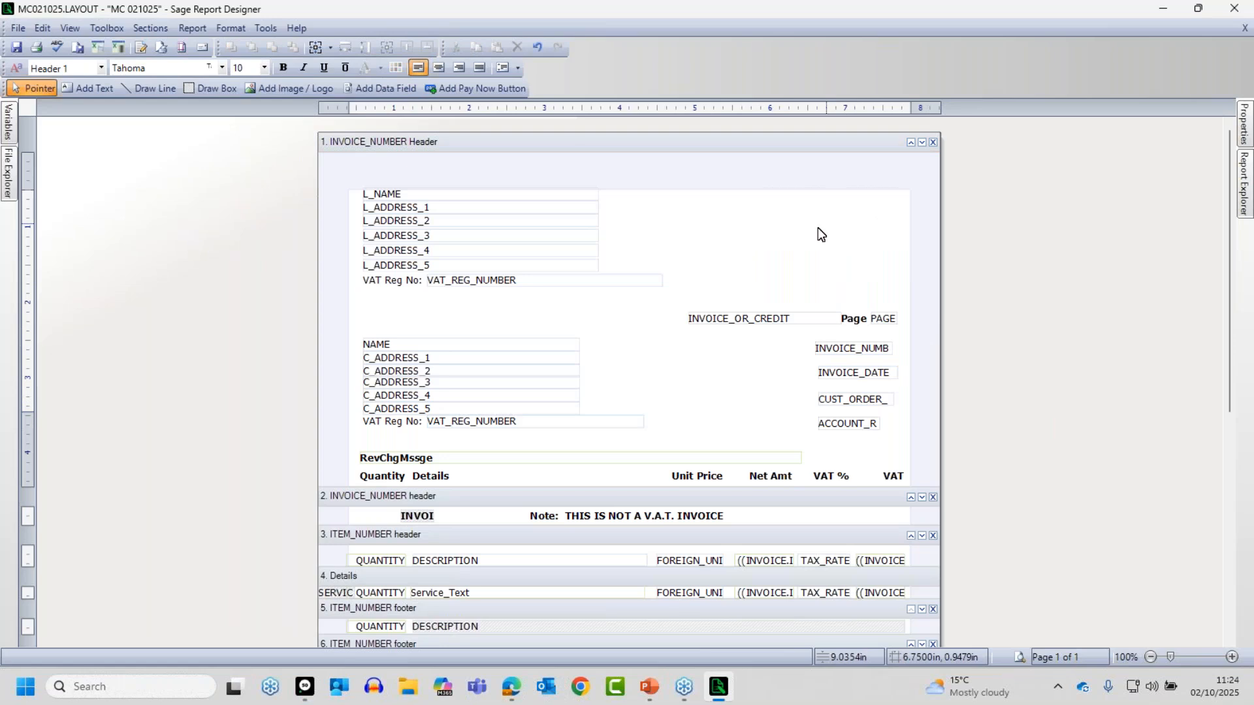
pyautogui.click(290, 90)
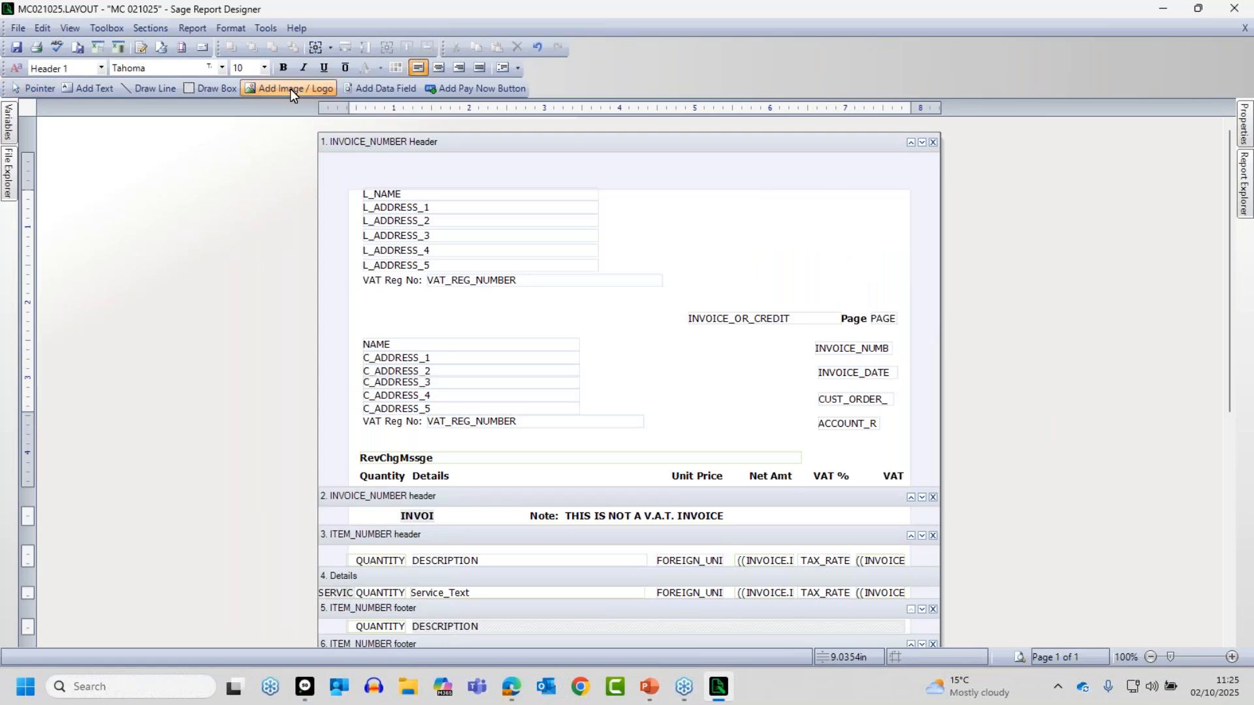
pyautogui.click(767, 214)
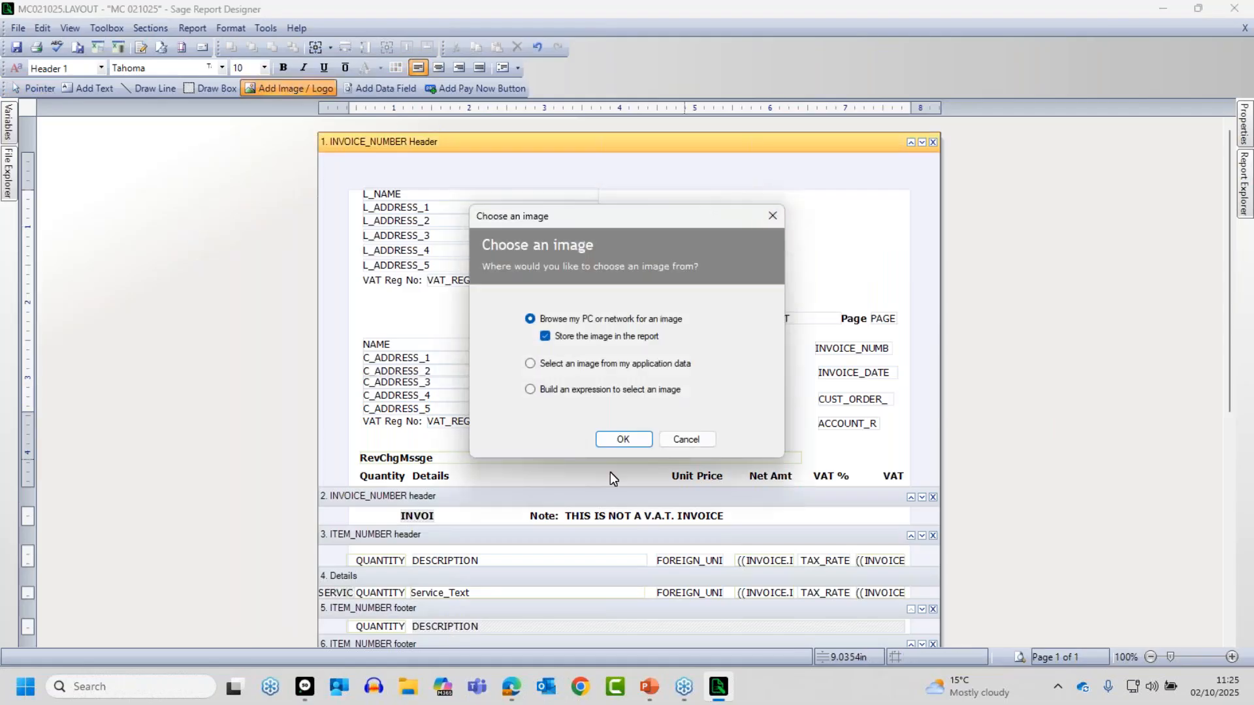
pyautogui.click(623, 441)
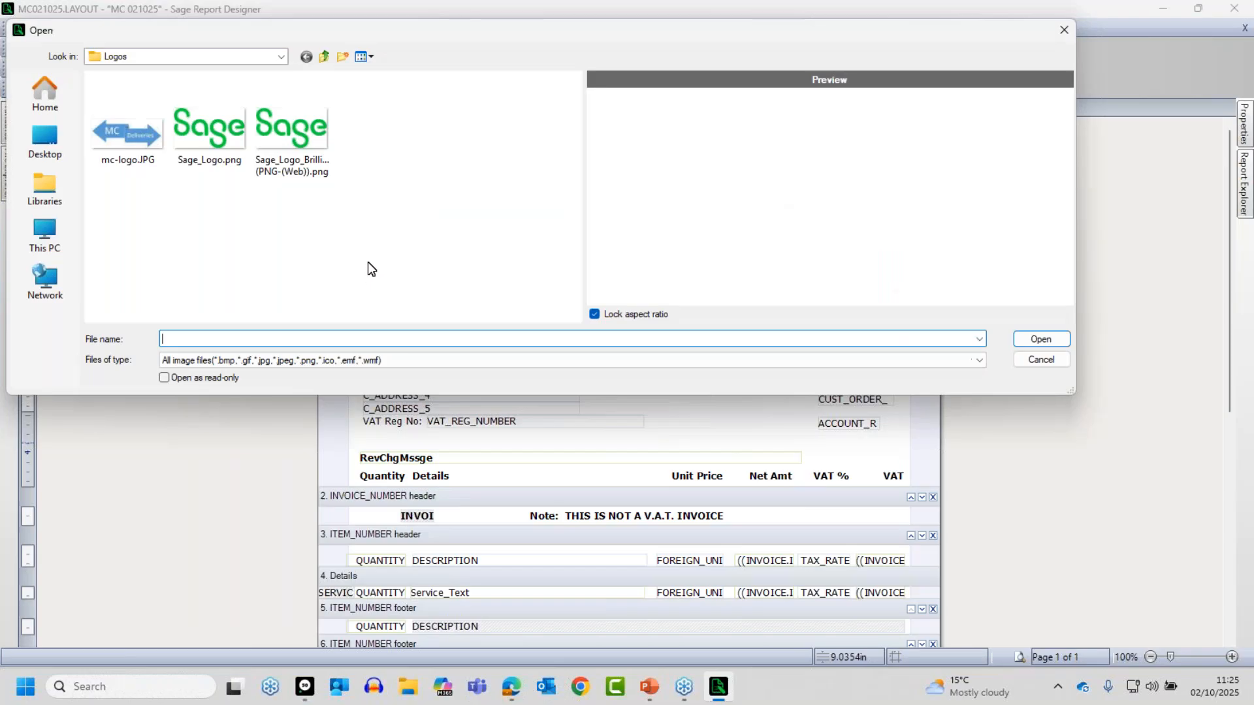
pyautogui.click(230, 124)
pyautogui.click(1040, 340)
# Enlarge the Sage logo to about 1.8 inches wide, move it into the header's upper right corner and check it in a preview
pyautogui.moveTo(831, 262); pyautogui.dragTo(911, 307)
pyautogui.moveTo(850, 274); pyautogui.dragTo(852, 235)
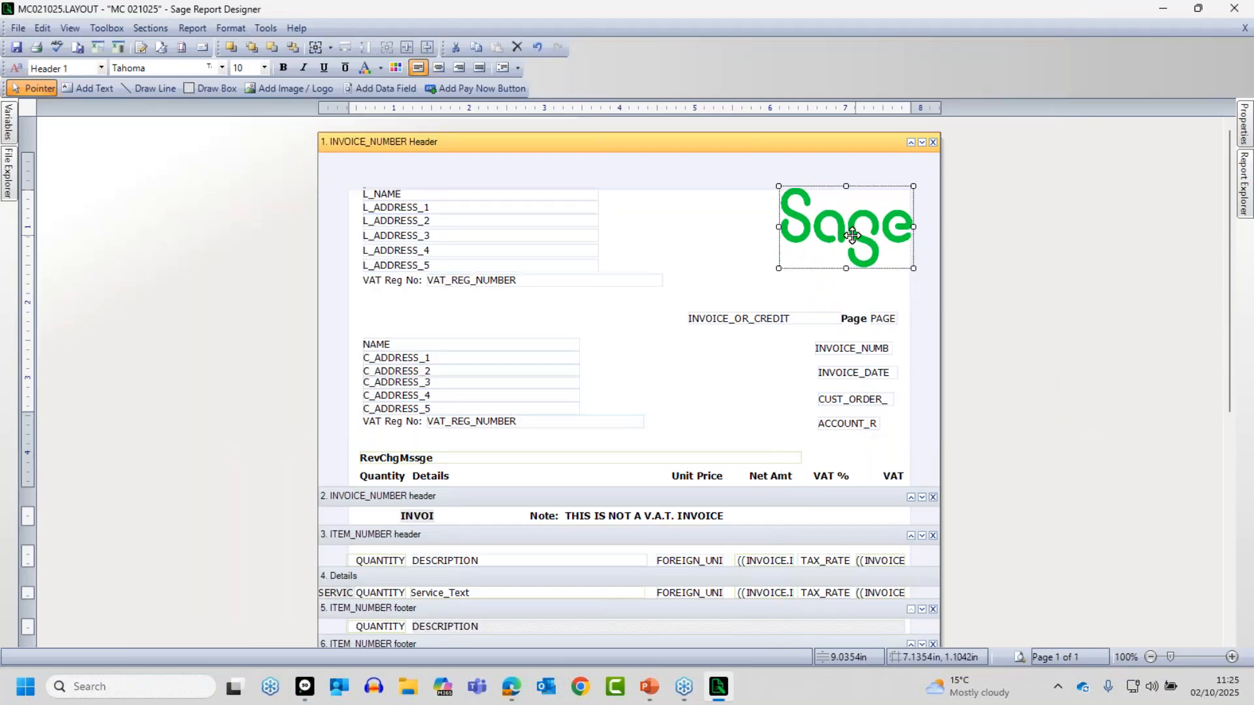
pyautogui.click(776, 281)
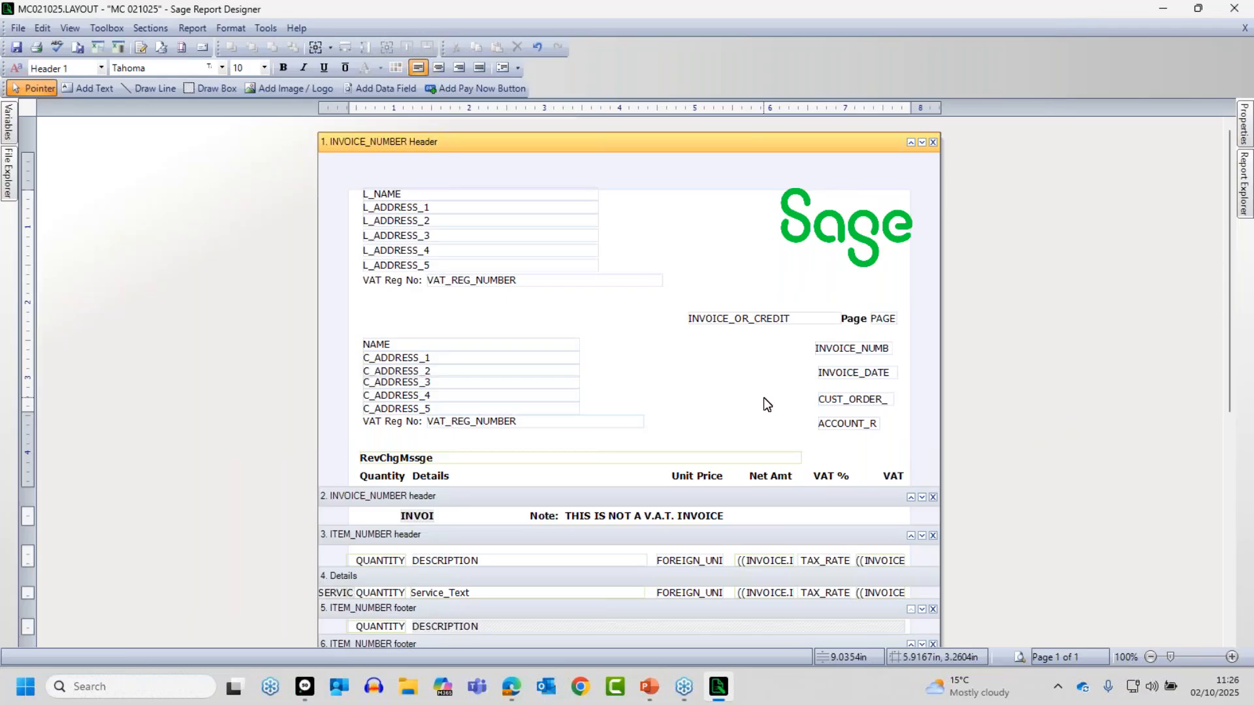
pyautogui.click(1020, 657)
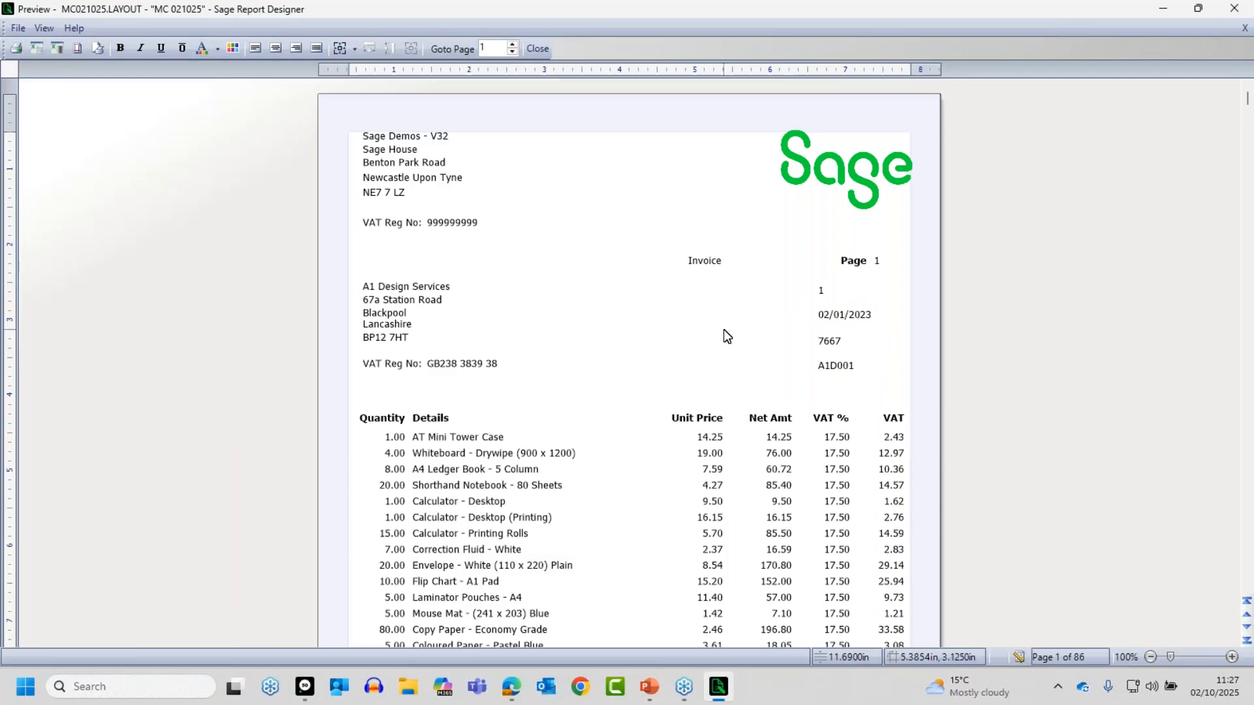
pyautogui.click(1019, 657)
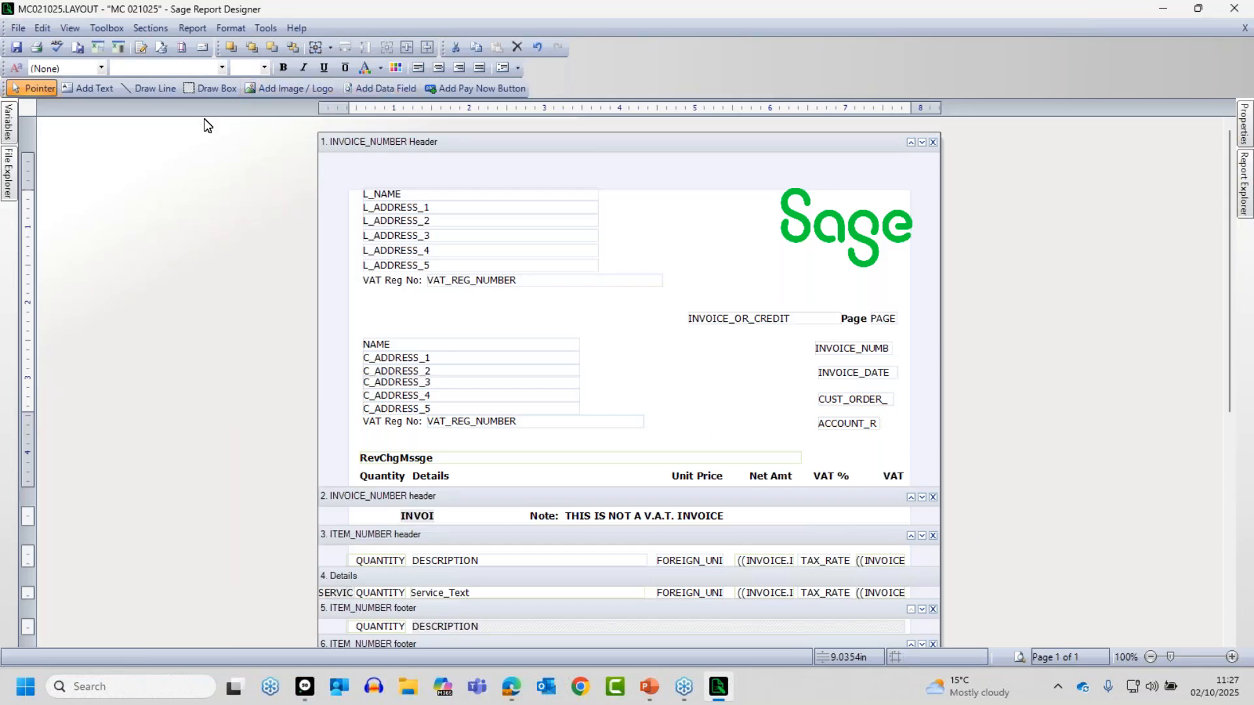
# Add the text label "Invoice No:" beside the INVOICE_NUMB field in the invoice header
pyautogui.click(93, 87)
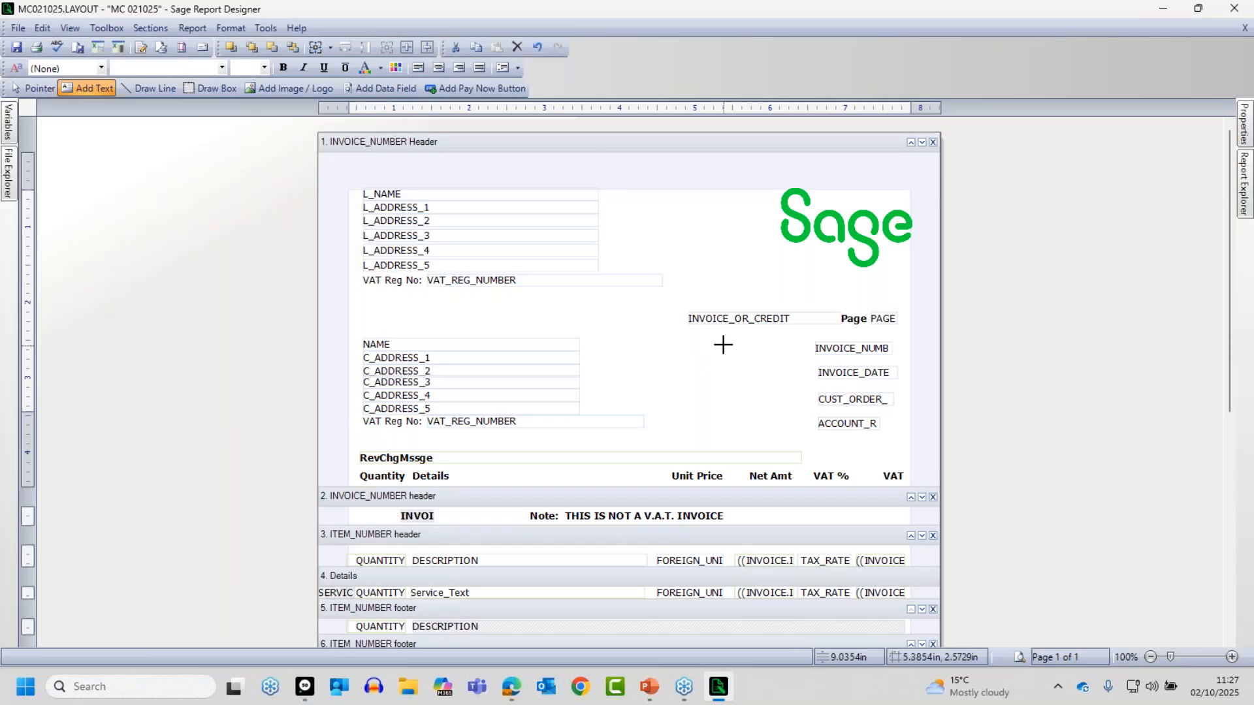
pyautogui.moveTo(707, 332); pyautogui.dragTo(747, 370)
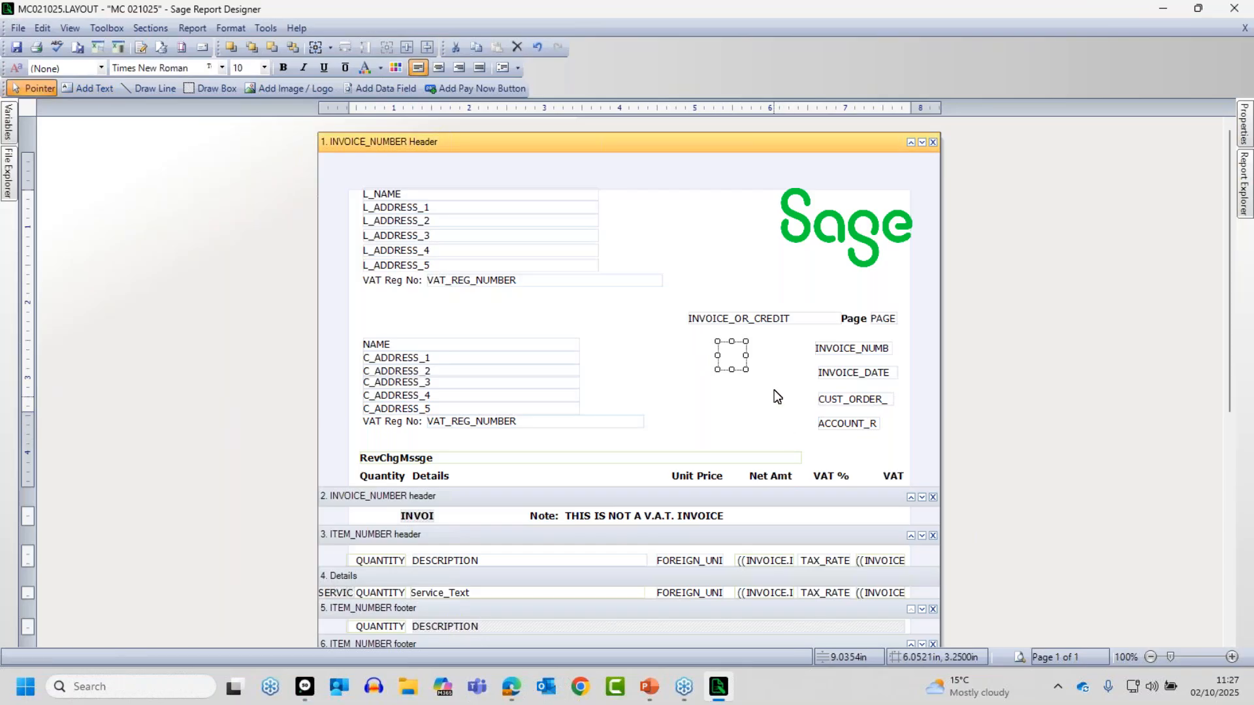
pyautogui.write('Invoice')
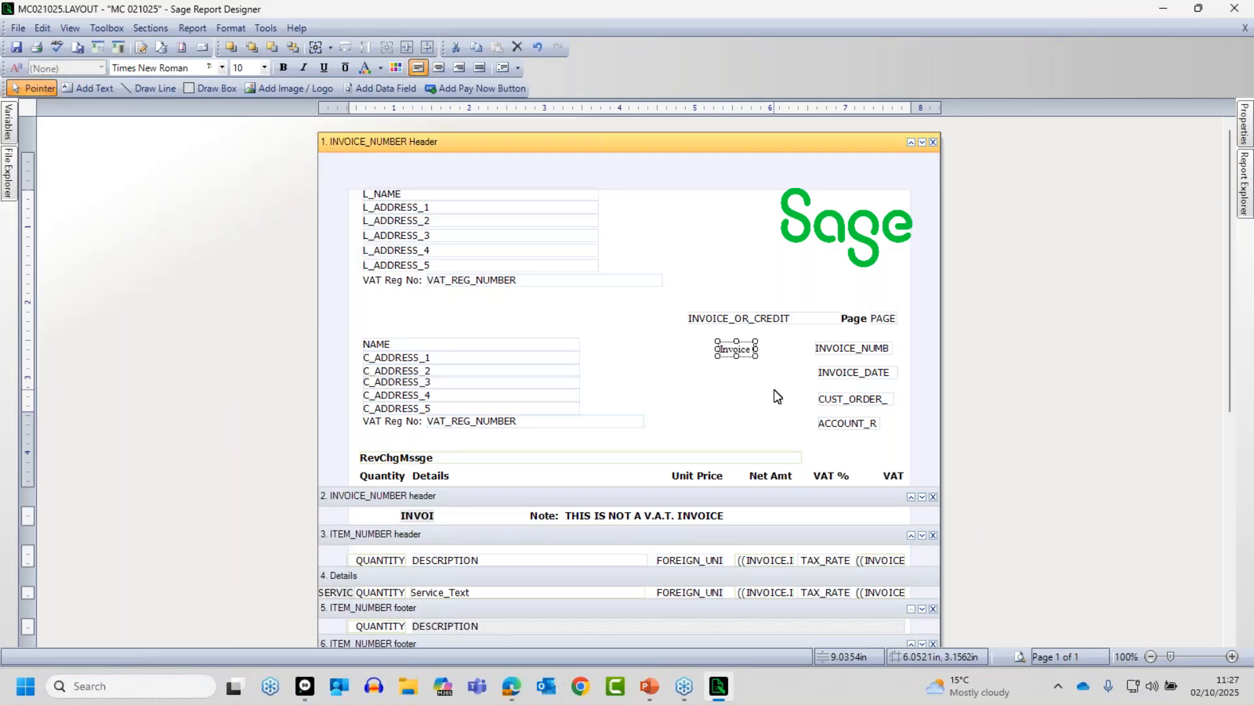
pyautogui.write(' No:')
pyautogui.click(773, 391)
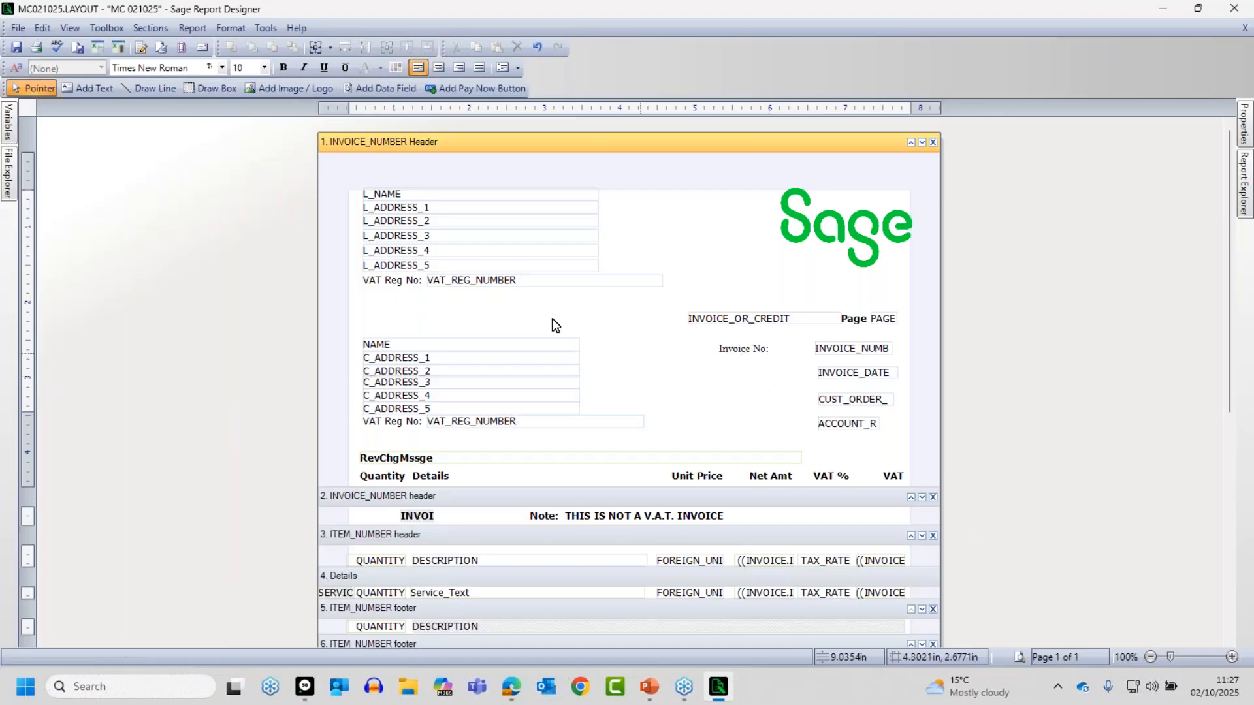
# Add the text label "Invoice Date:" beside the INVOICE_DATE field, below the Invoice No: label
pyautogui.click(96, 84)
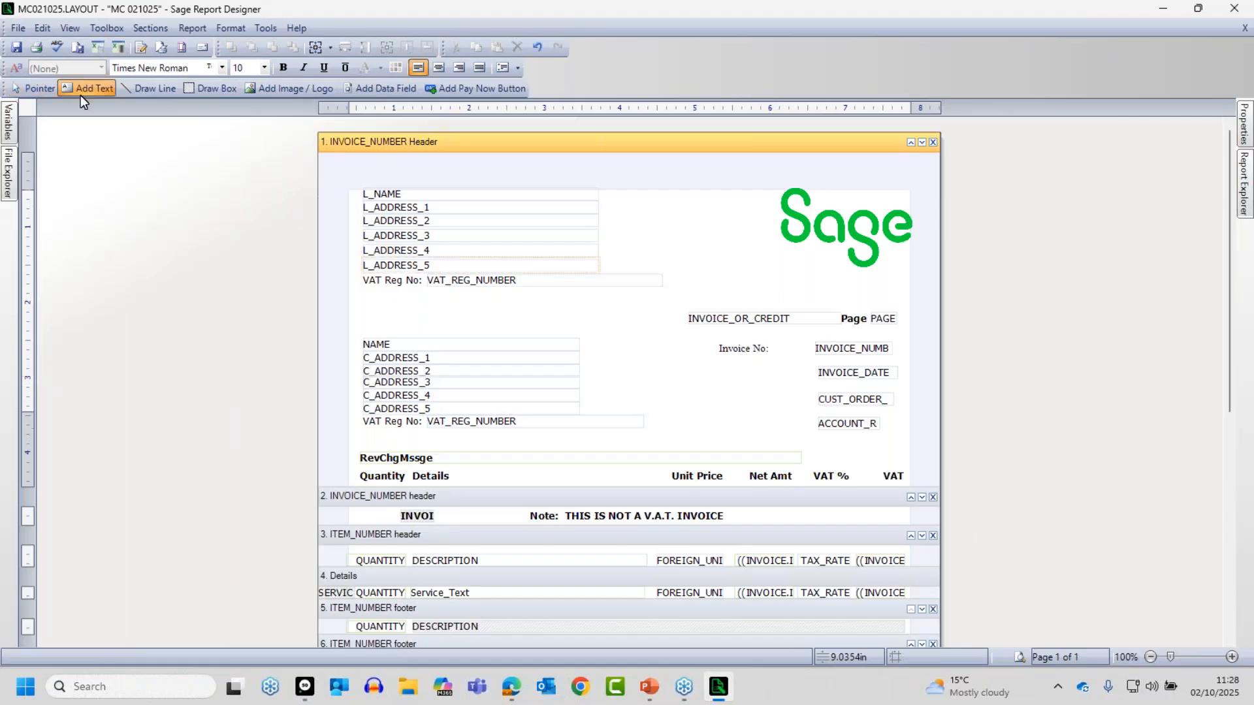
pyautogui.click(718, 359)
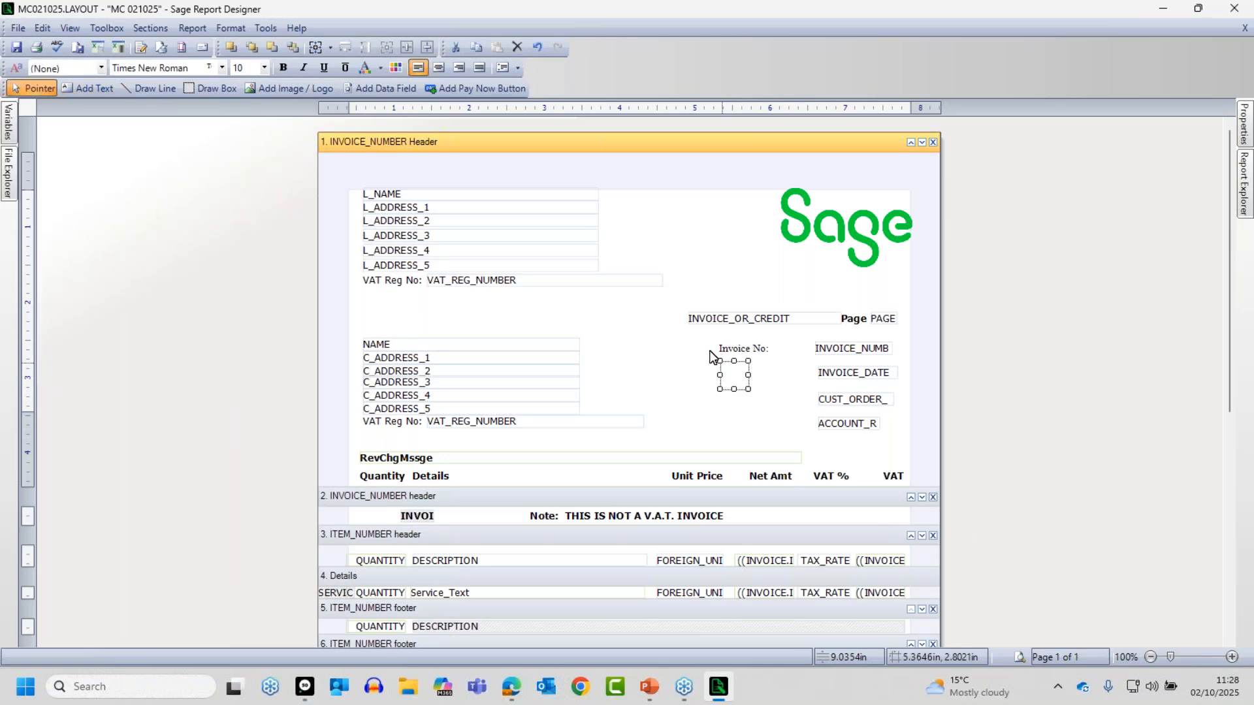
pyautogui.write('Invoice')
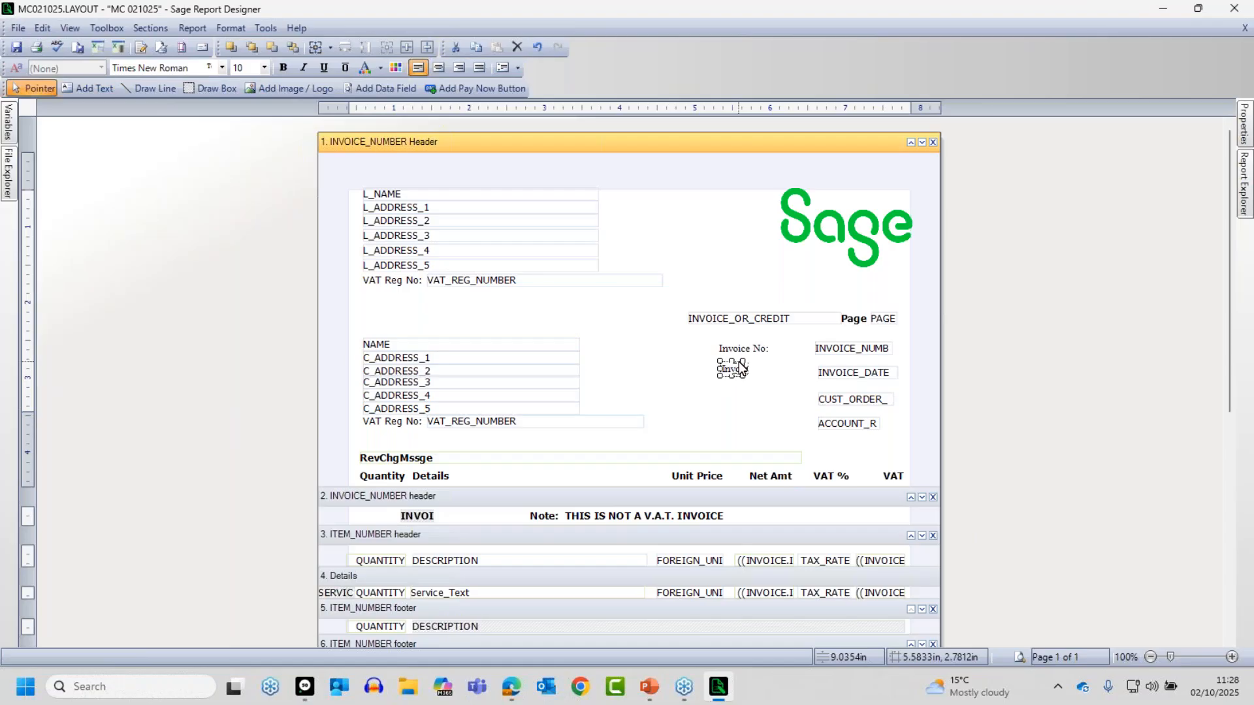
pyautogui.write(' date')
pyautogui.press('BackSpace')
pyautogui.press('BackSpace')
pyautogui.press('BackSpace')
pyautogui.press('BackSpace')
pyautogui.write('Date:')
pyautogui.click(765, 397)
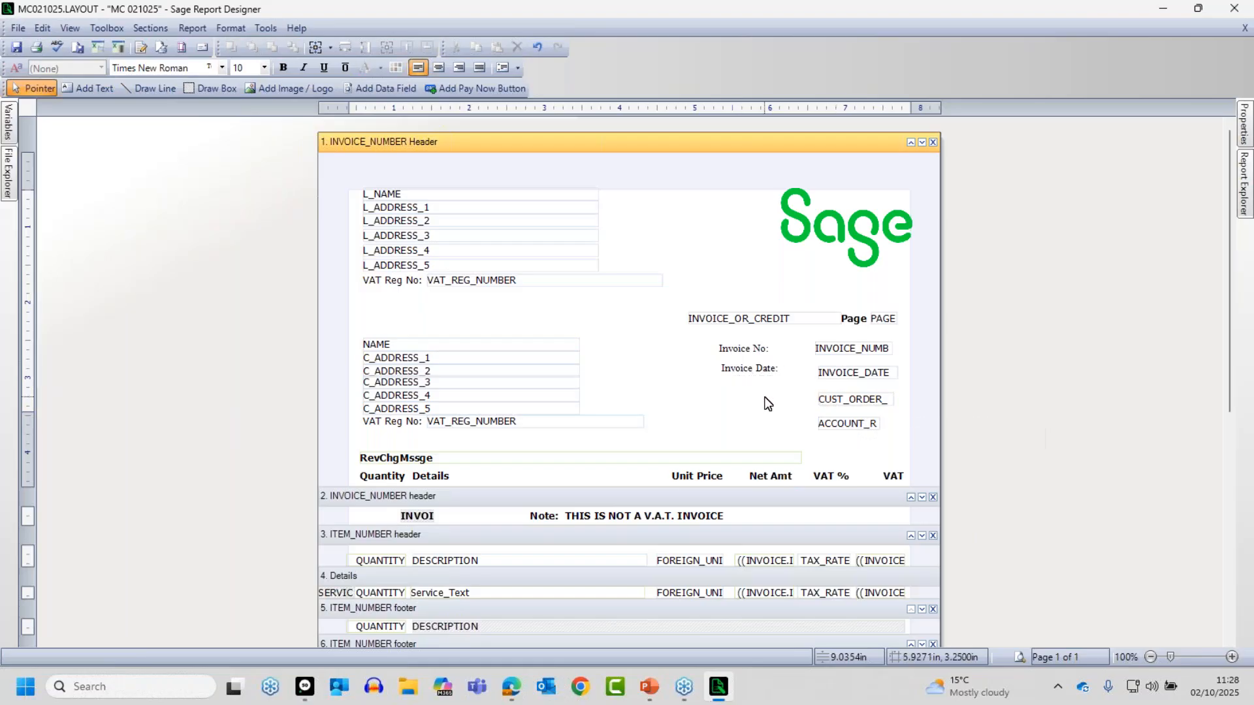
# Try editing the wording of the Invoice Date: label by removing its last characters
pyautogui.click(744, 369)
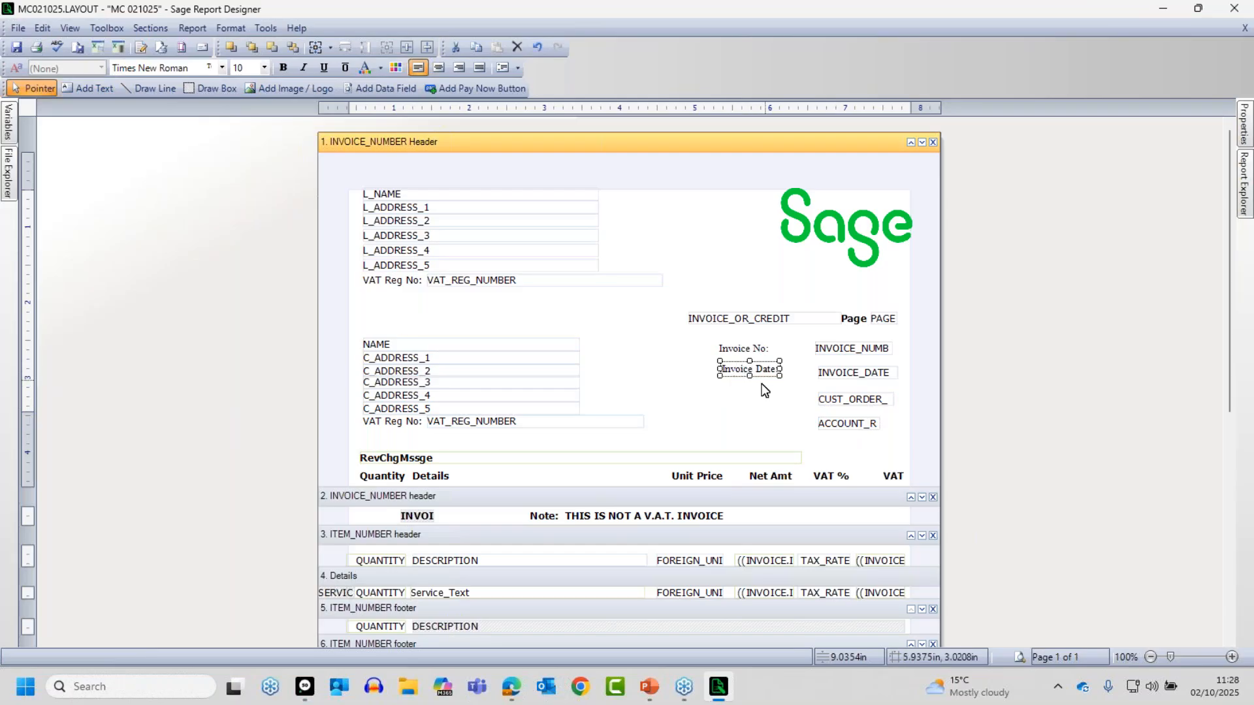
pyautogui.press('BackSpace')
pyautogui.press('BackSpace')
pyautogui.press('BackSpace')
pyautogui.press('BackSpace')
pyautogui.press('BackSpace')
pyautogui.click(786, 404)
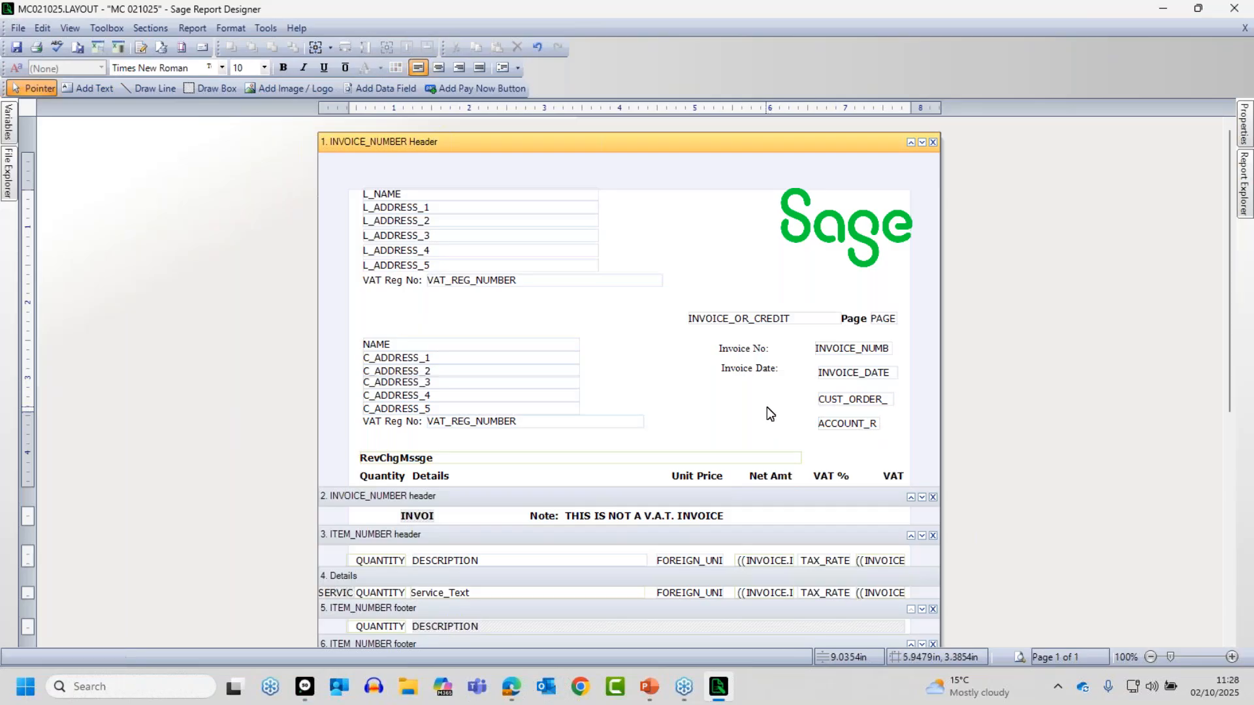
# Add the text label "Order No:" beside the CUST_ORDER_ field in the invoice header
pyautogui.click(93, 85)
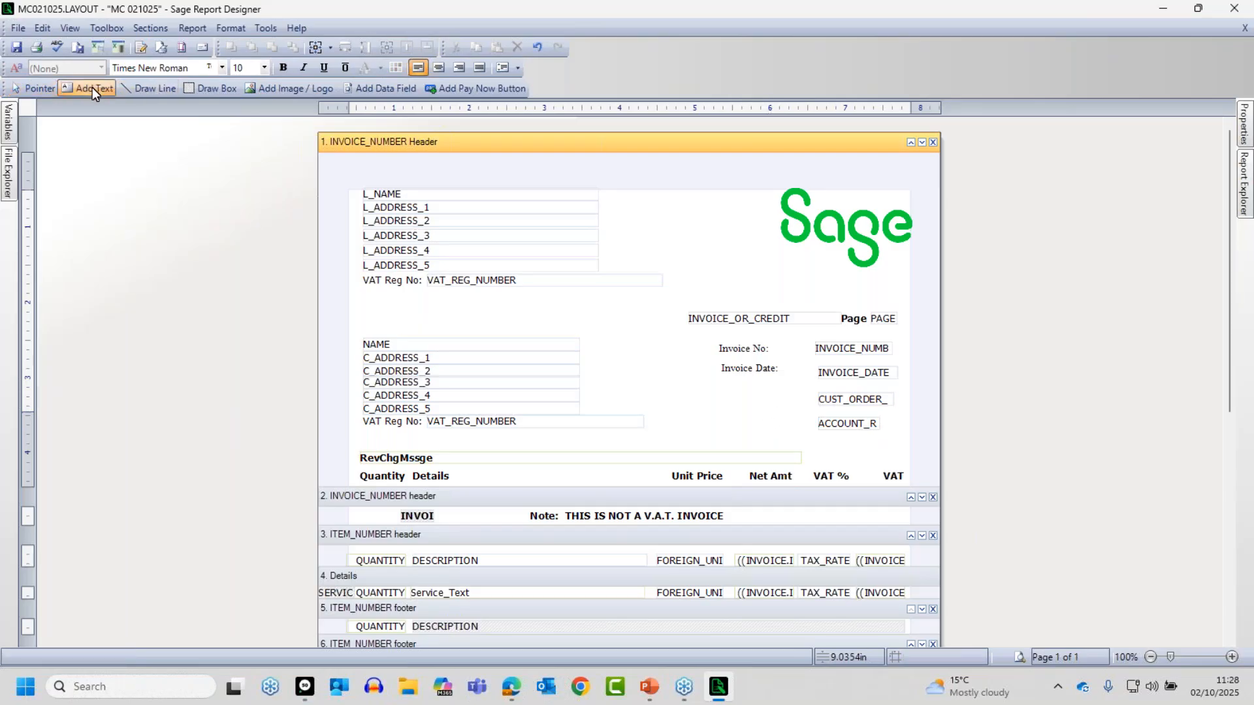
pyautogui.click(715, 390)
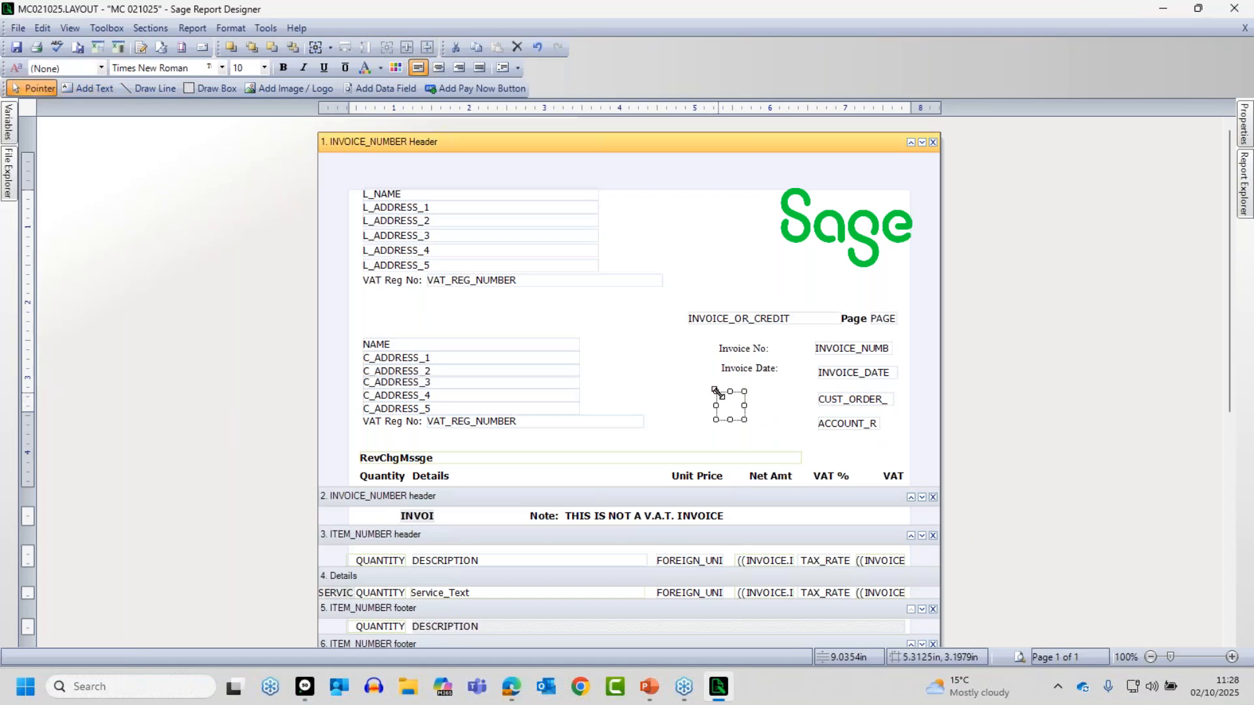
pyautogui.write('Order No:')
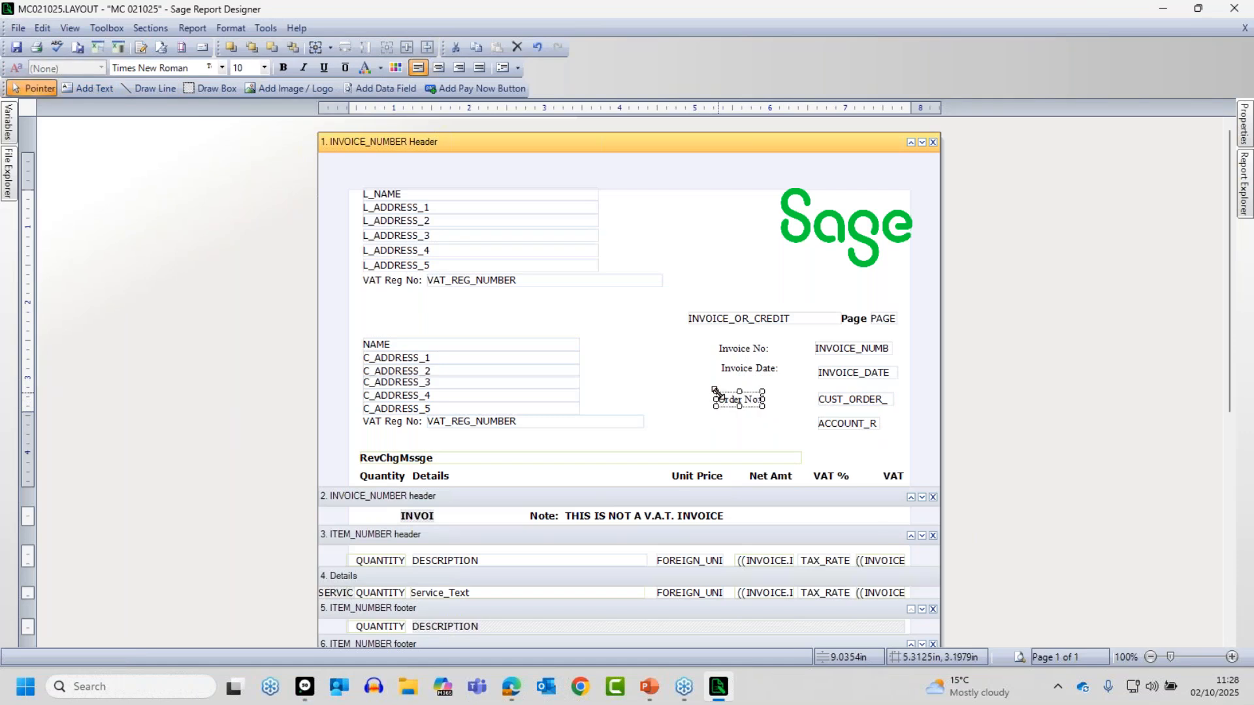
pyautogui.click(775, 438)
# Add the text label "Account No:" beside the ACCOUNT_R field and preview the layout with all the header labels
pyautogui.click(98, 87)
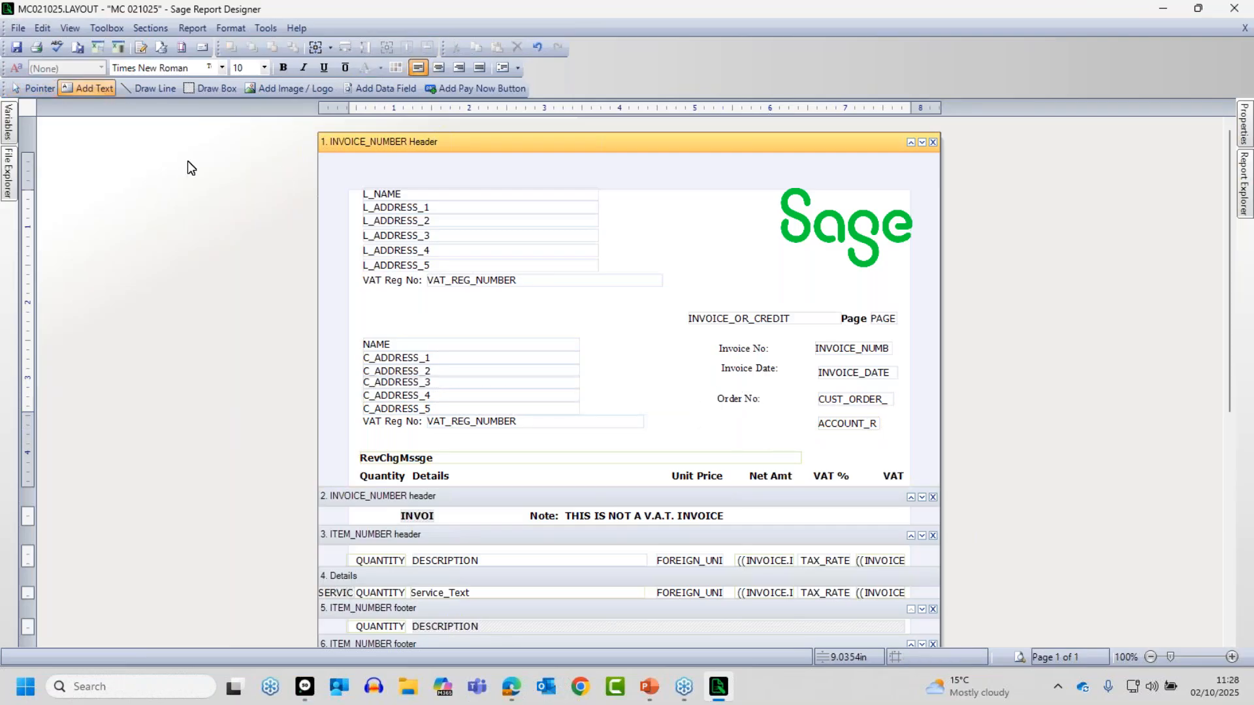
pyautogui.click(706, 416)
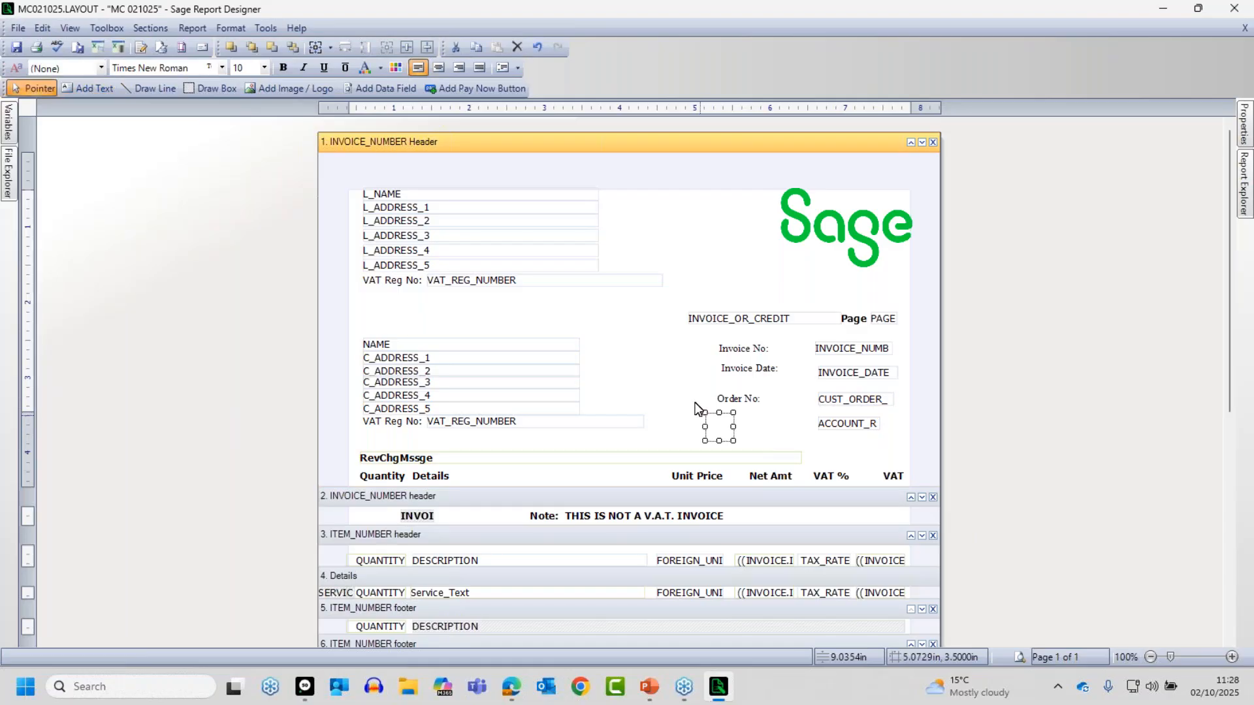
pyautogui.write('Account No:')
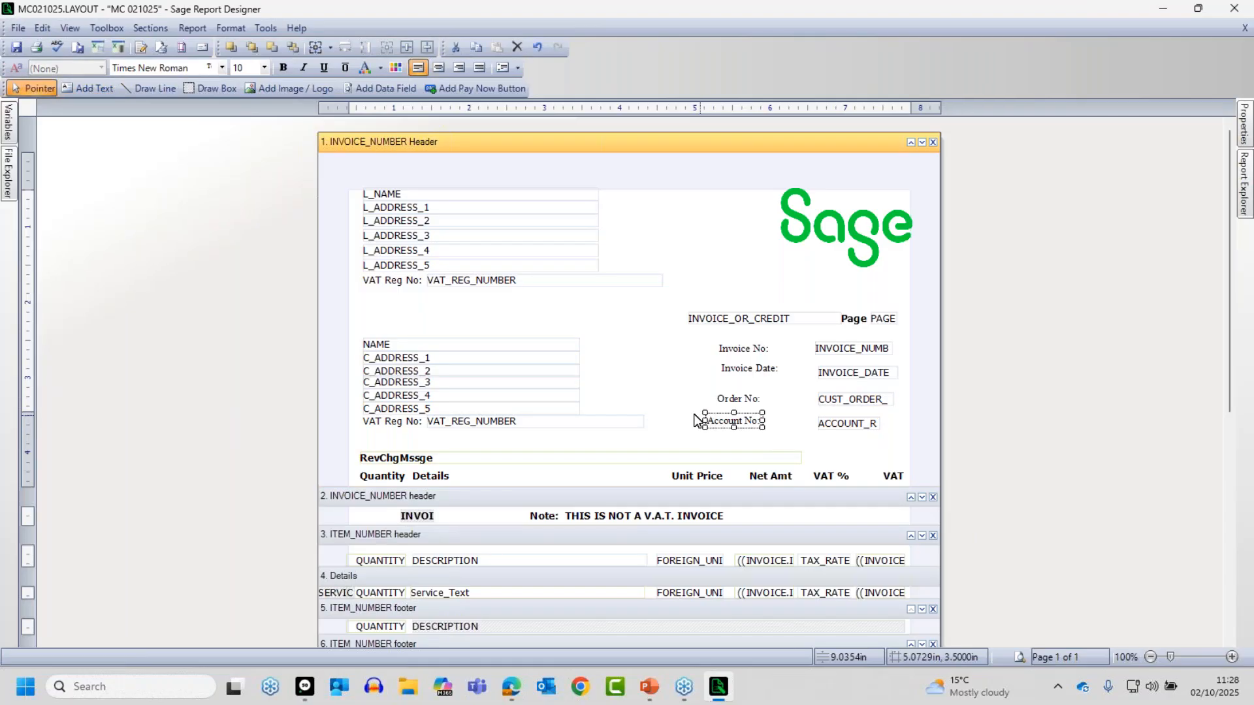
pyautogui.click(691, 389)
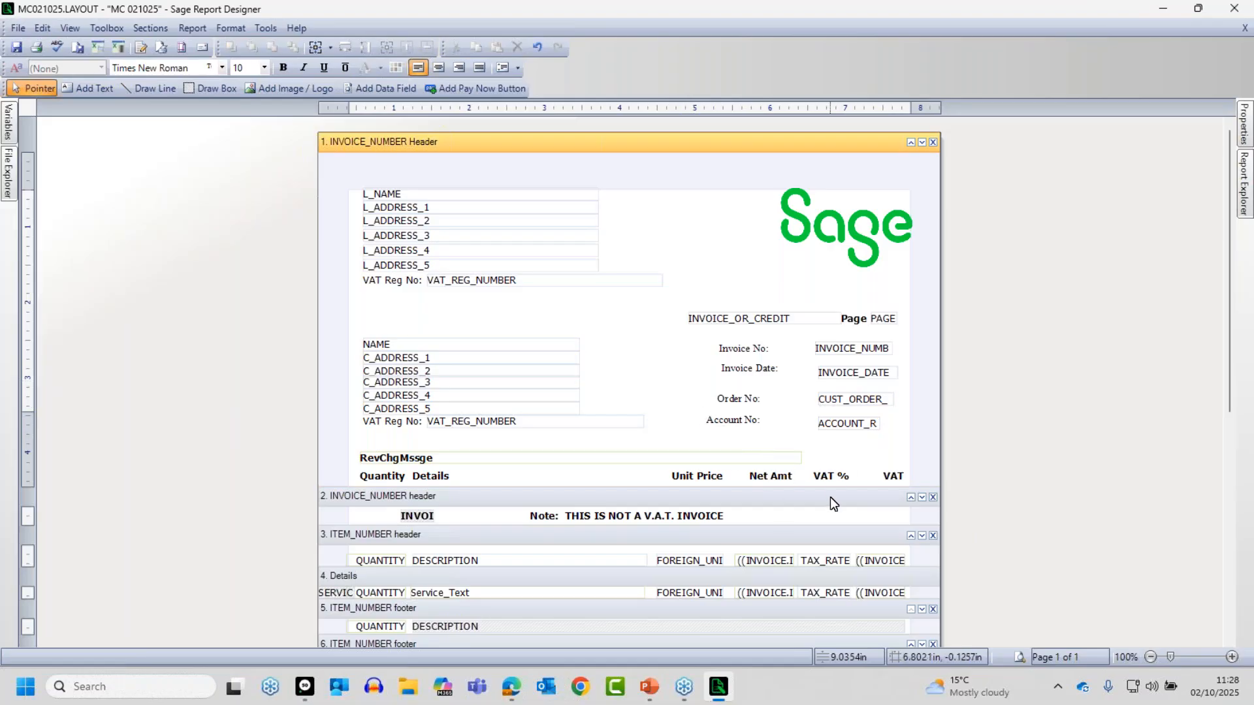
pyautogui.click(1019, 657)
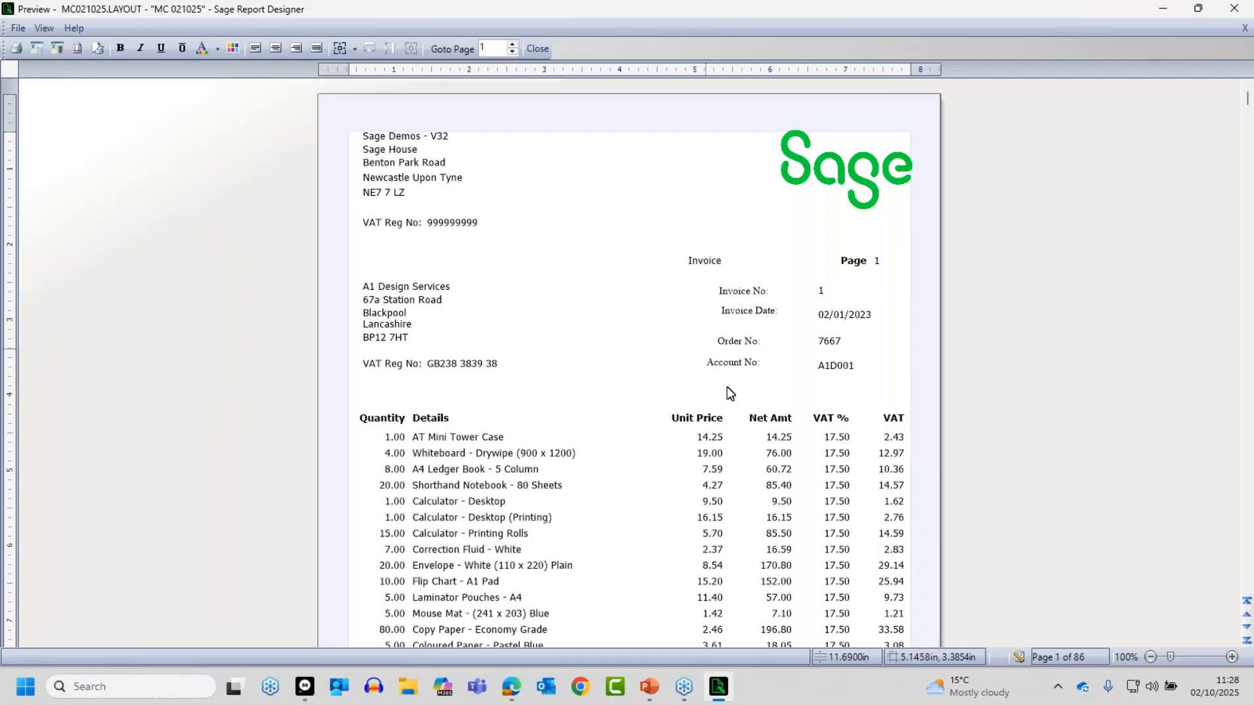
# Return to the layout design and apply the bold Tahoma Title style of the Quantity heading to the Invoice No: label
pyautogui.click(770, 287)
pyautogui.click(1018, 655)
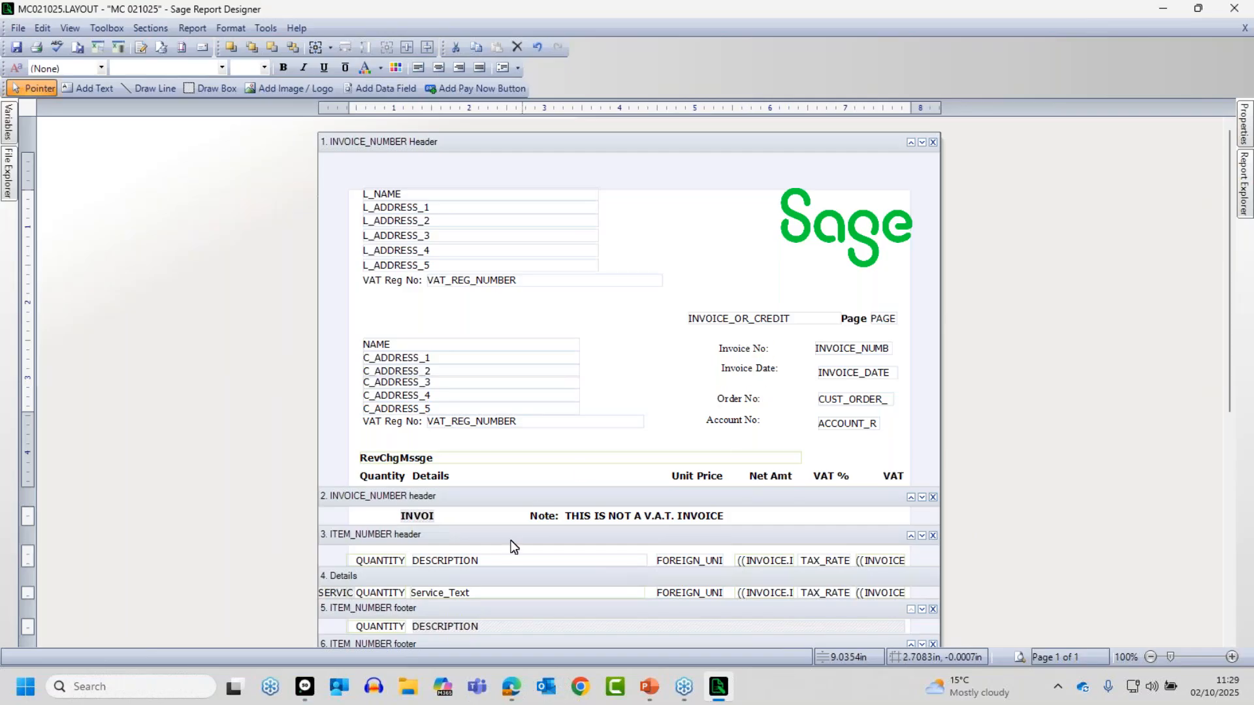
pyautogui.click(386, 482)
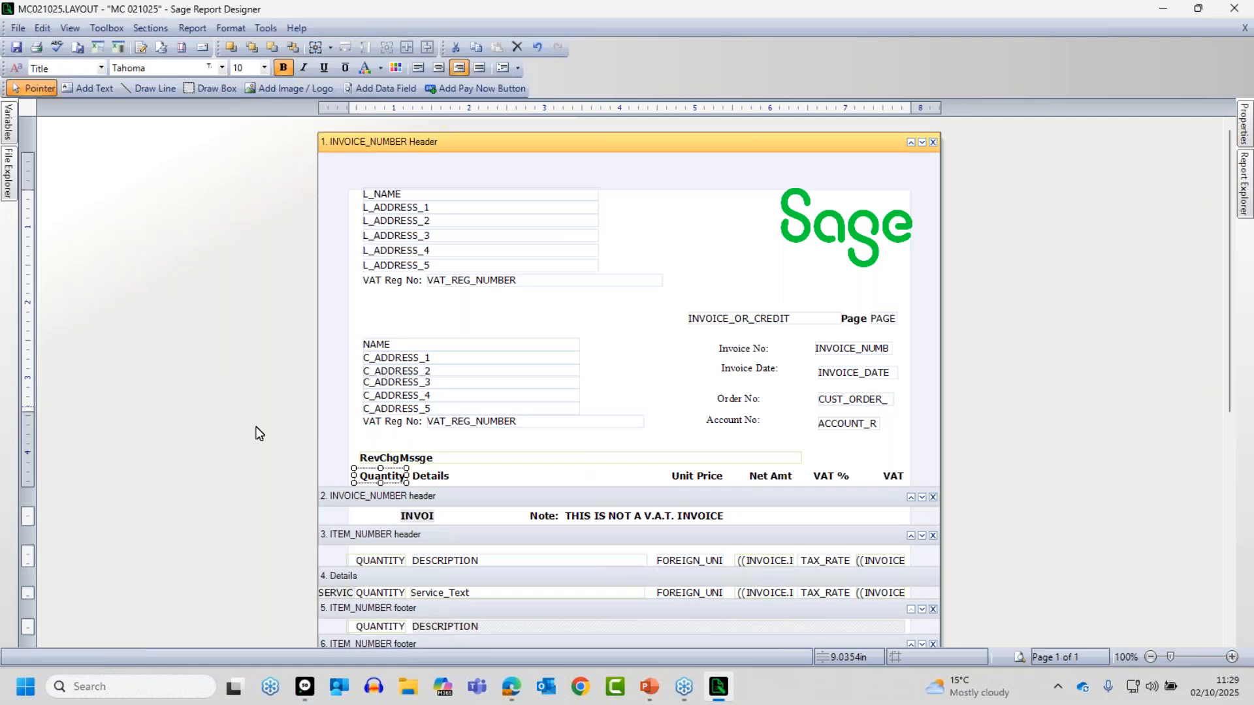
pyautogui.click(748, 351)
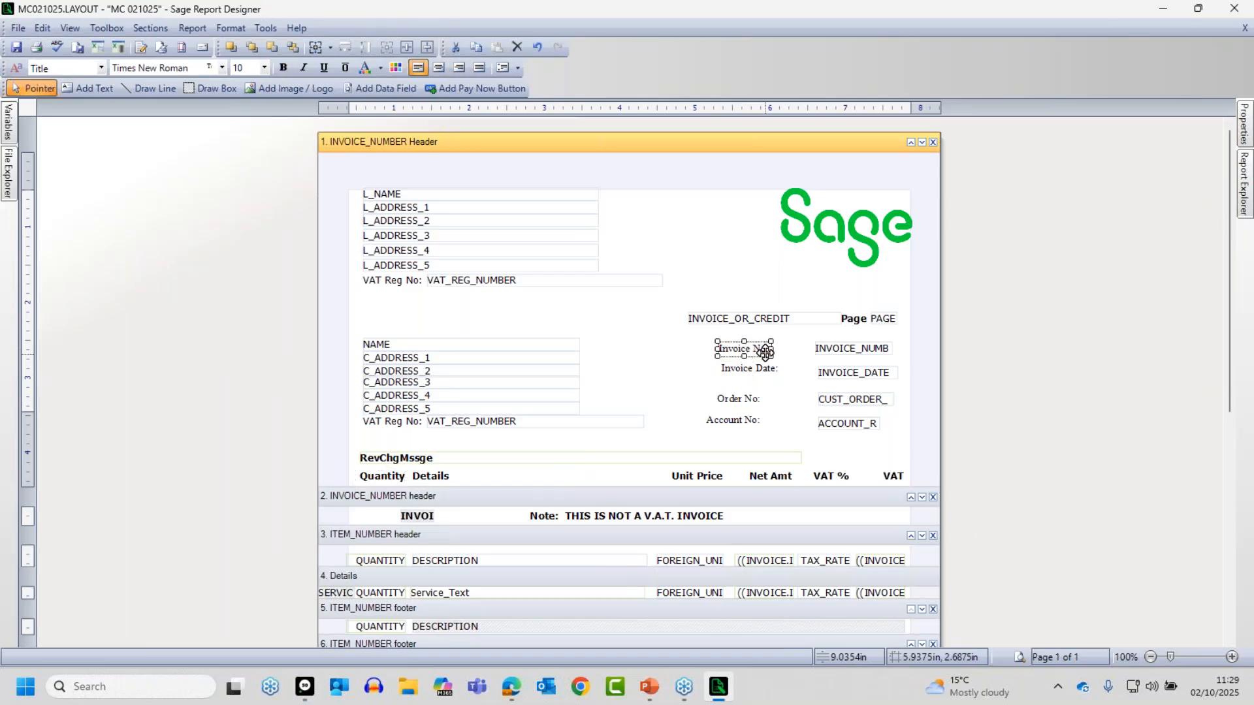
pyautogui.click(101, 67)
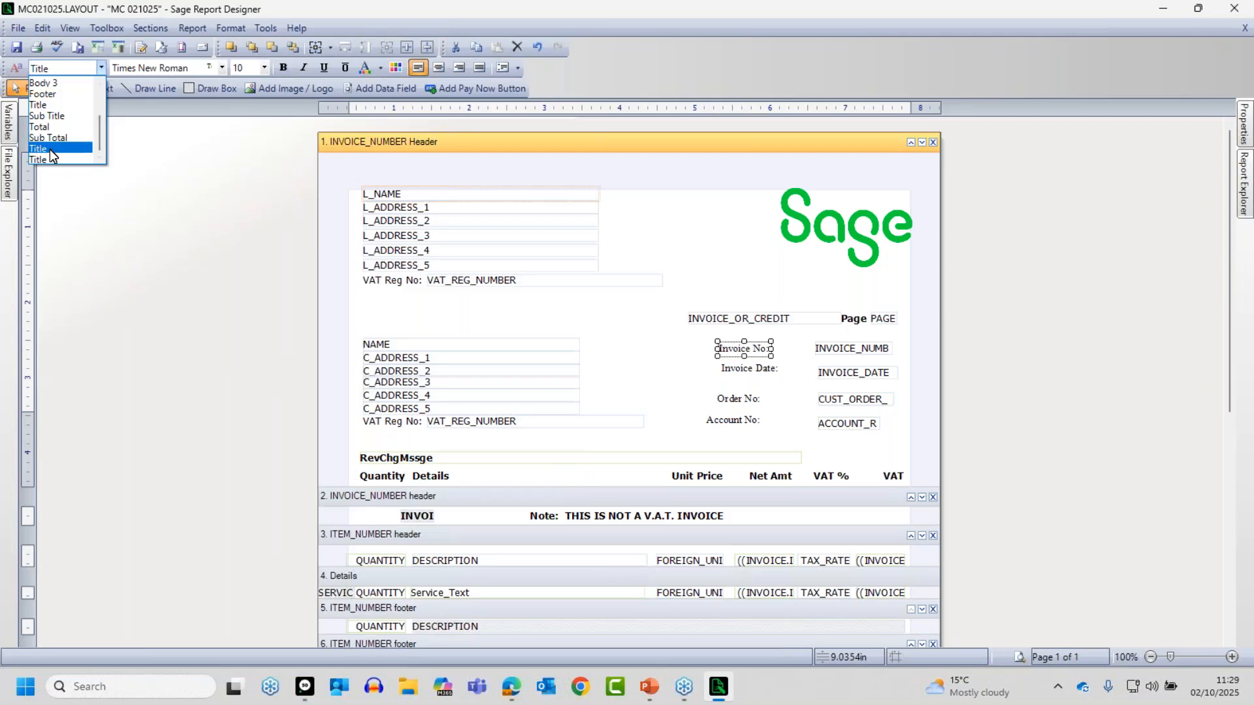
pyautogui.click(50, 149)
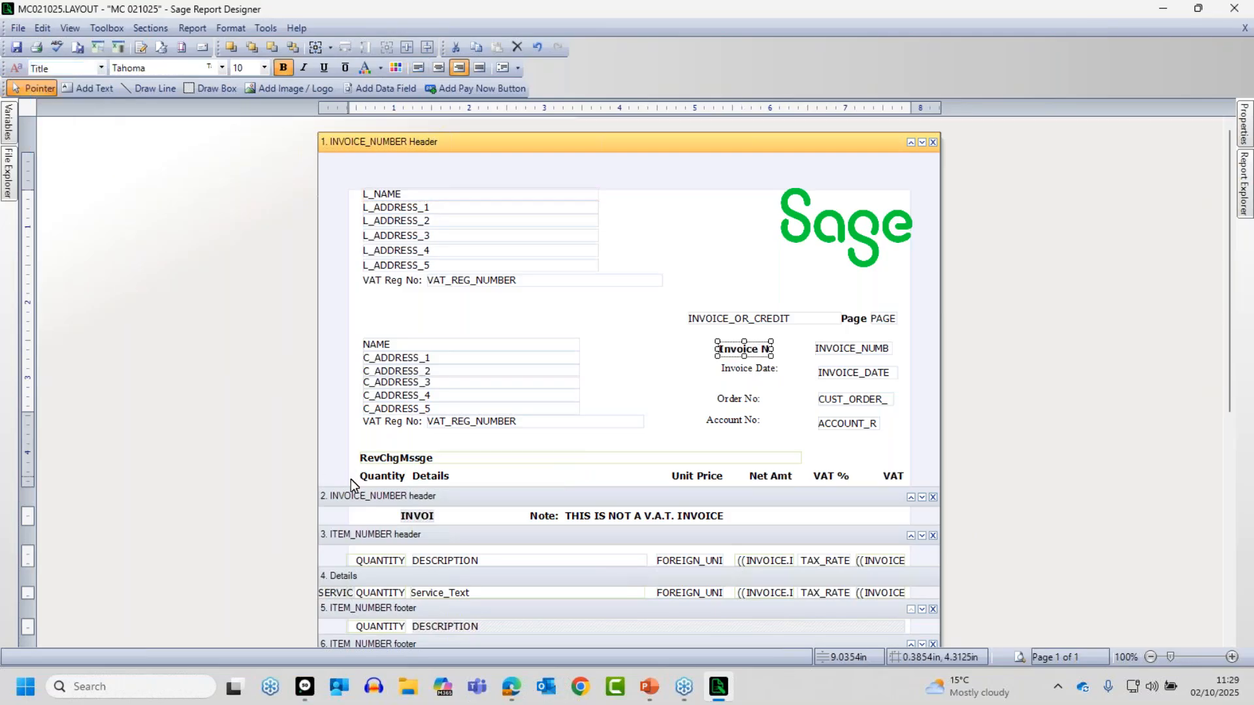
# Resize the Invoice No: label so its box fits the full text
pyautogui.click(673, 381)
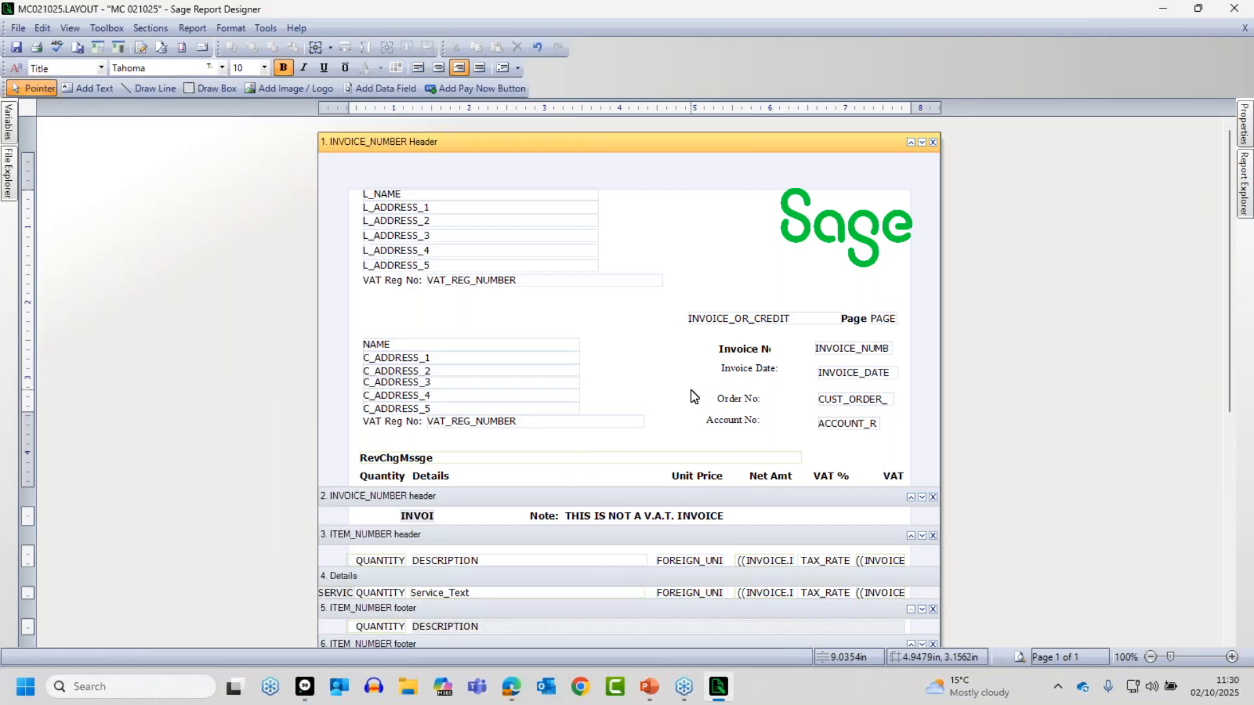
pyautogui.doubleClick(744, 351)
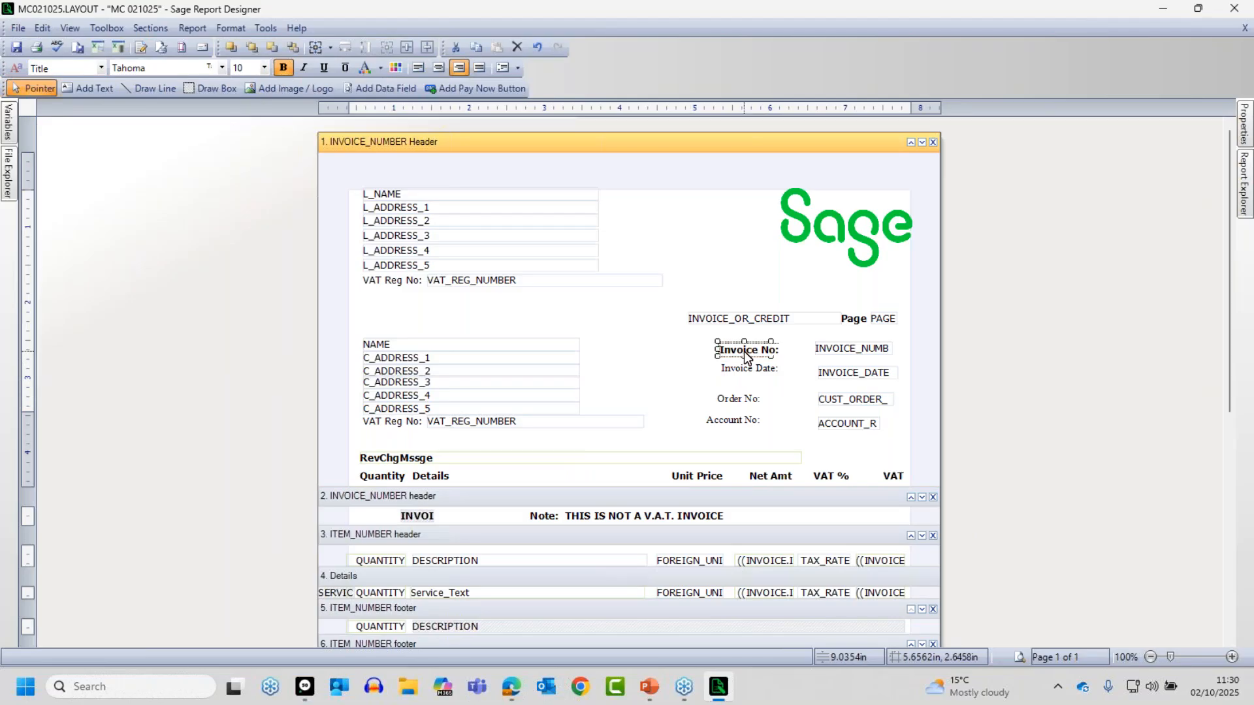
pyautogui.click(665, 402)
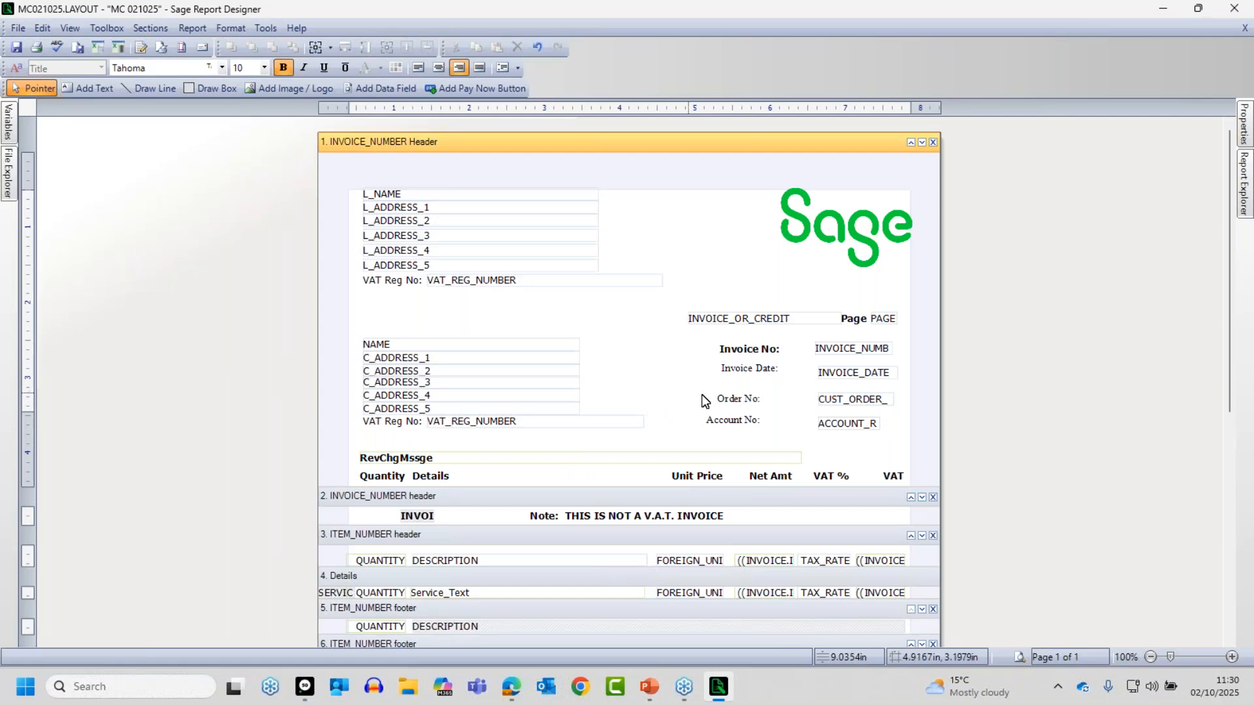
# Apply the same bold Tahoma Title style to the Invoice Date:, Order No: and Account No: labels
pyautogui.click(744, 370)
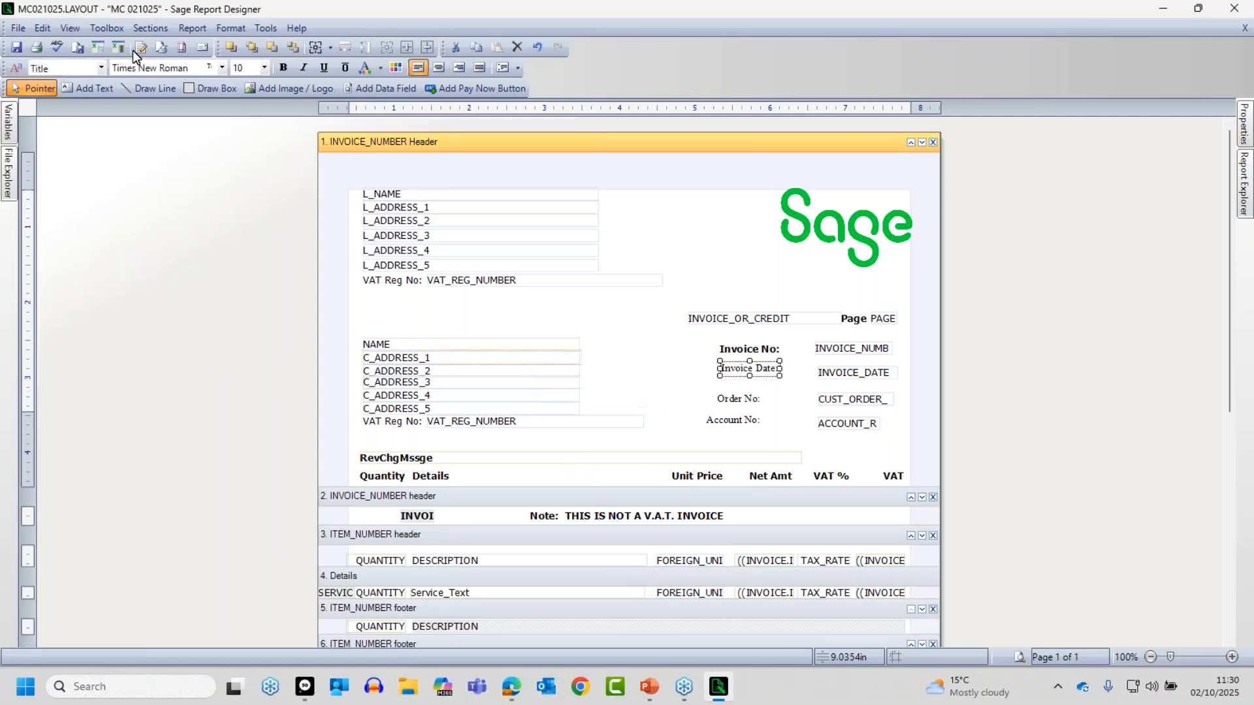
pyautogui.click(101, 68)
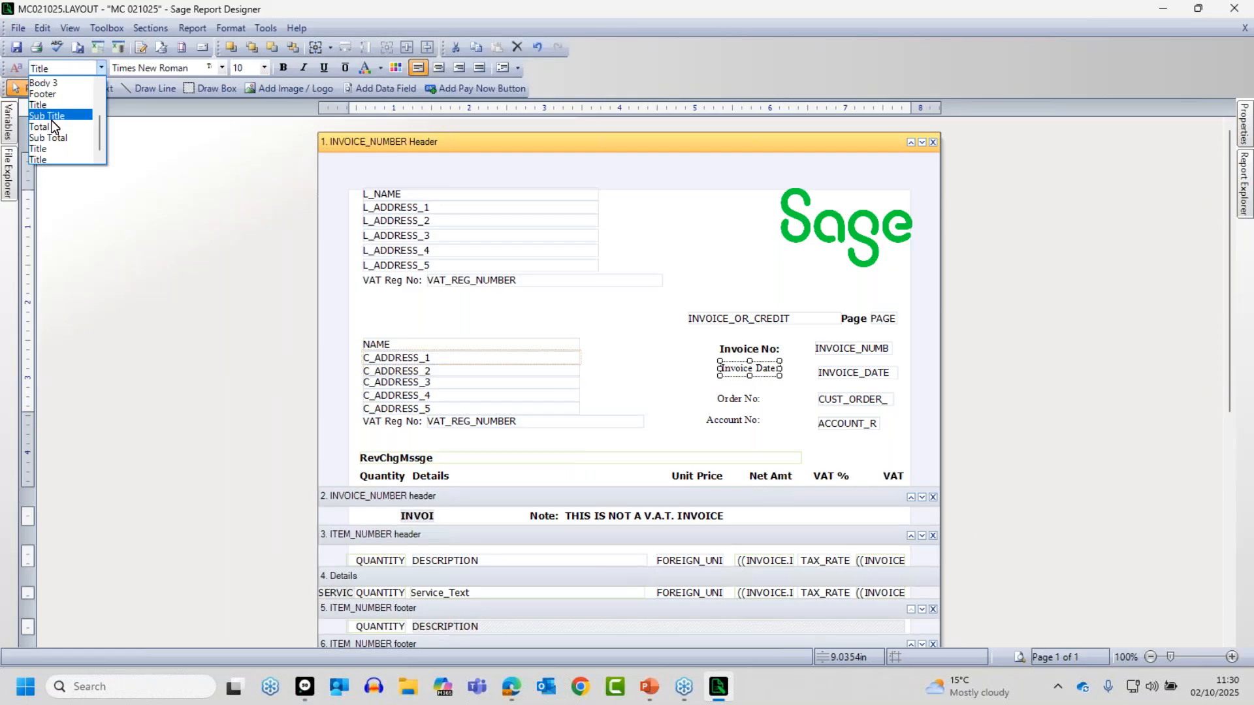
pyautogui.click(47, 149)
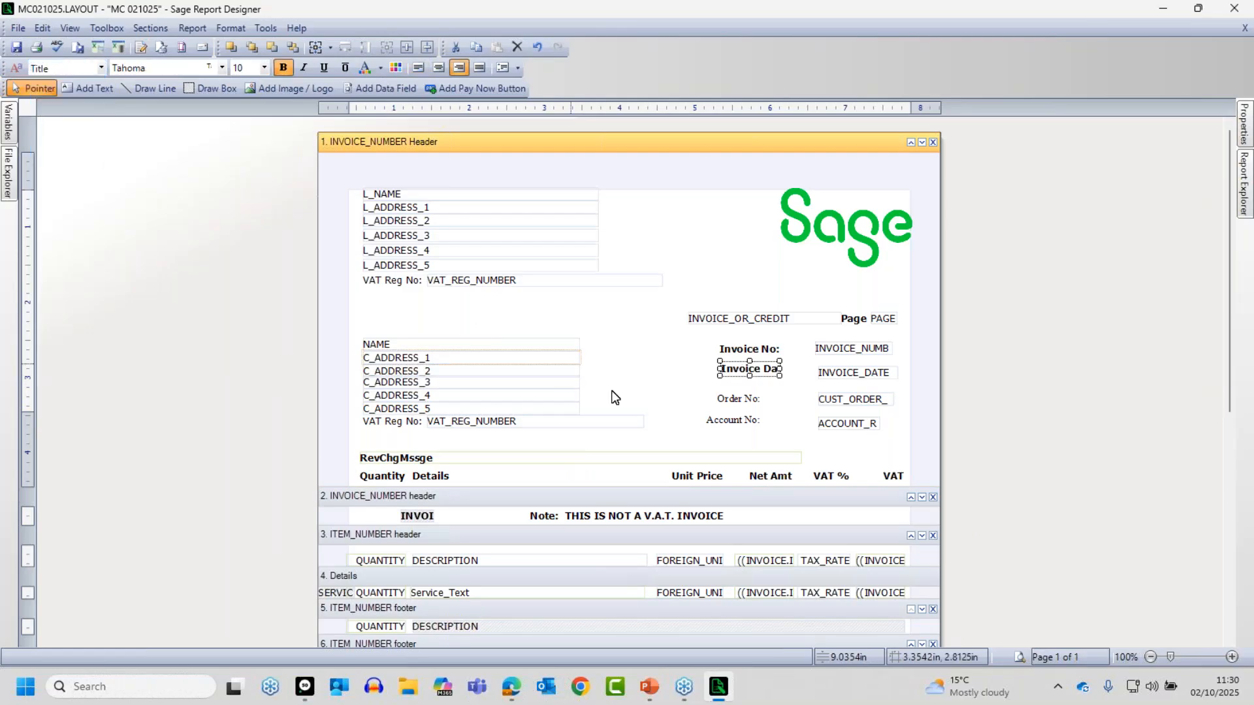
pyautogui.click(732, 400)
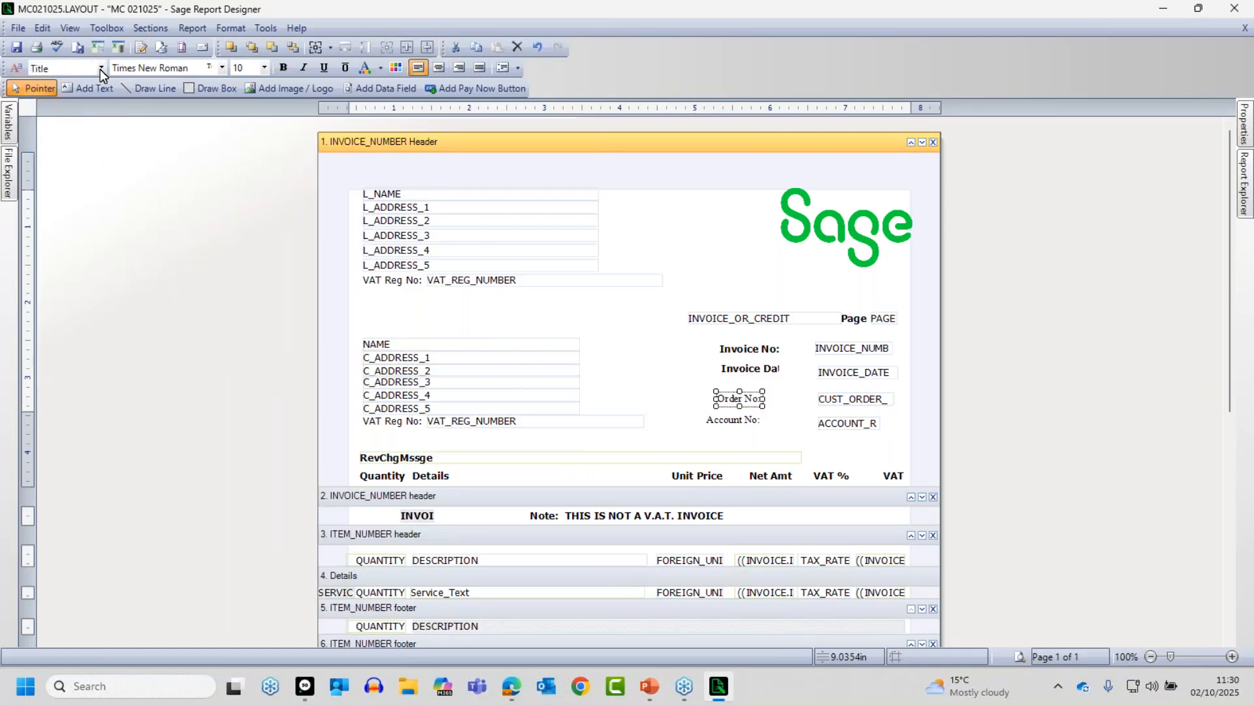
pyautogui.click(101, 68)
pyautogui.click(47, 150)
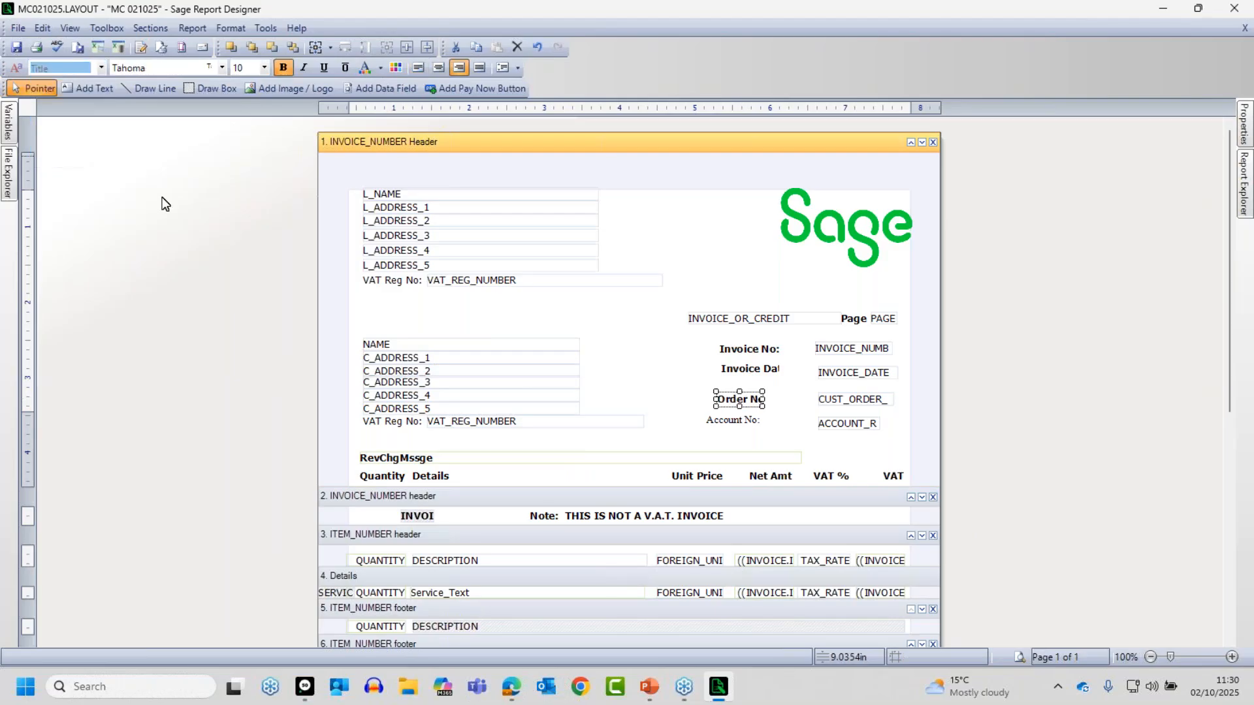
pyautogui.click(732, 420)
pyautogui.click(101, 68)
pyautogui.click(47, 151)
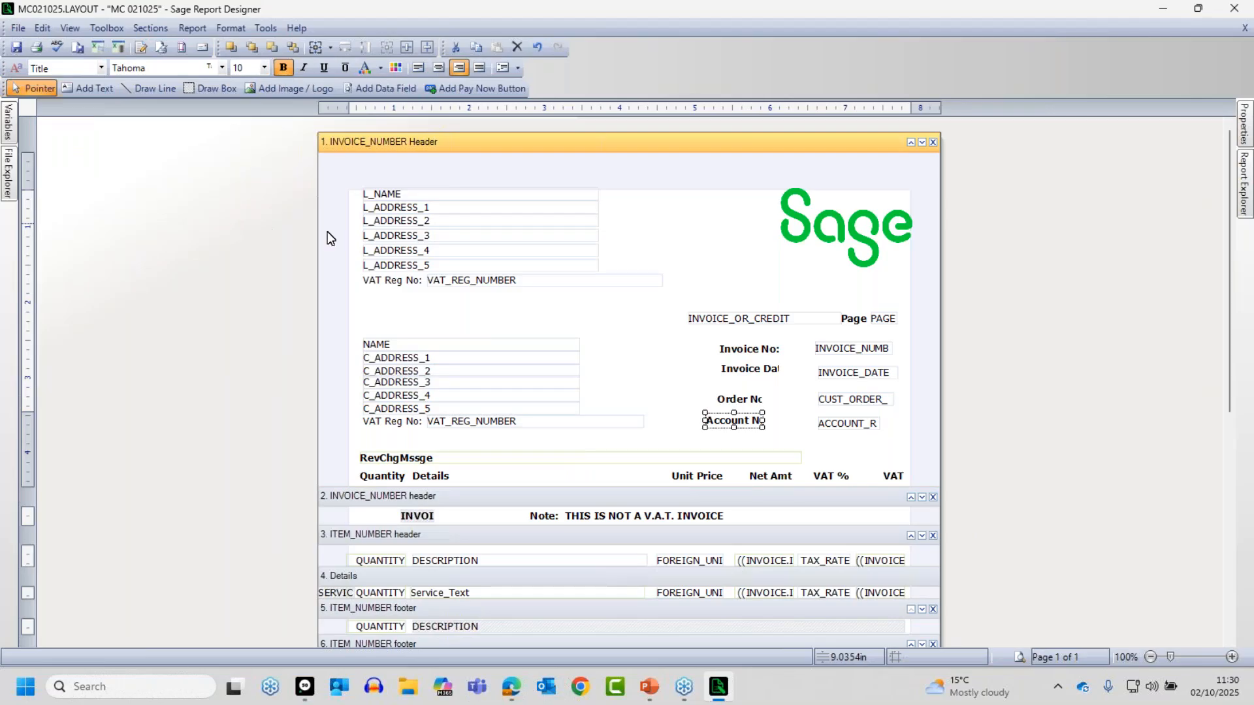
# Resize the Invoice Date:, Order No: and Account No: labels to fit their text, and check them in a layout preview
pyautogui.click(673, 349)
pyautogui.click(758, 369)
pyautogui.click(749, 402)
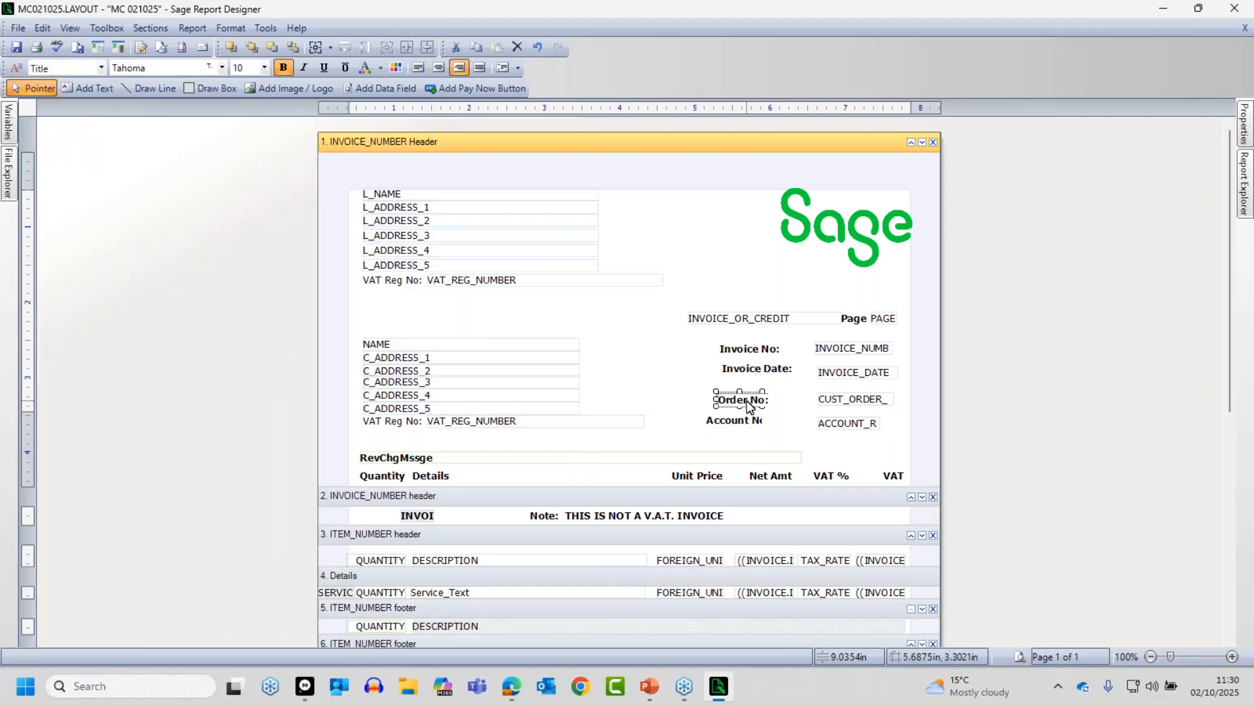
pyautogui.click(742, 422)
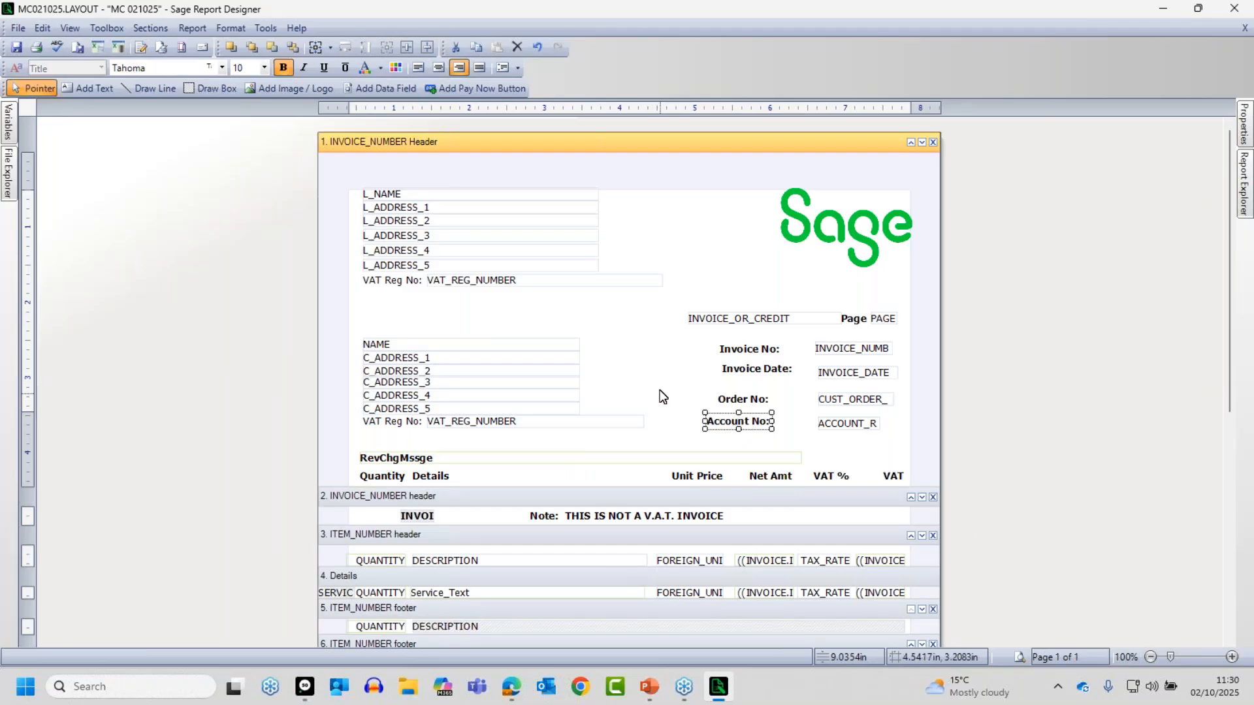
pyautogui.click(663, 396)
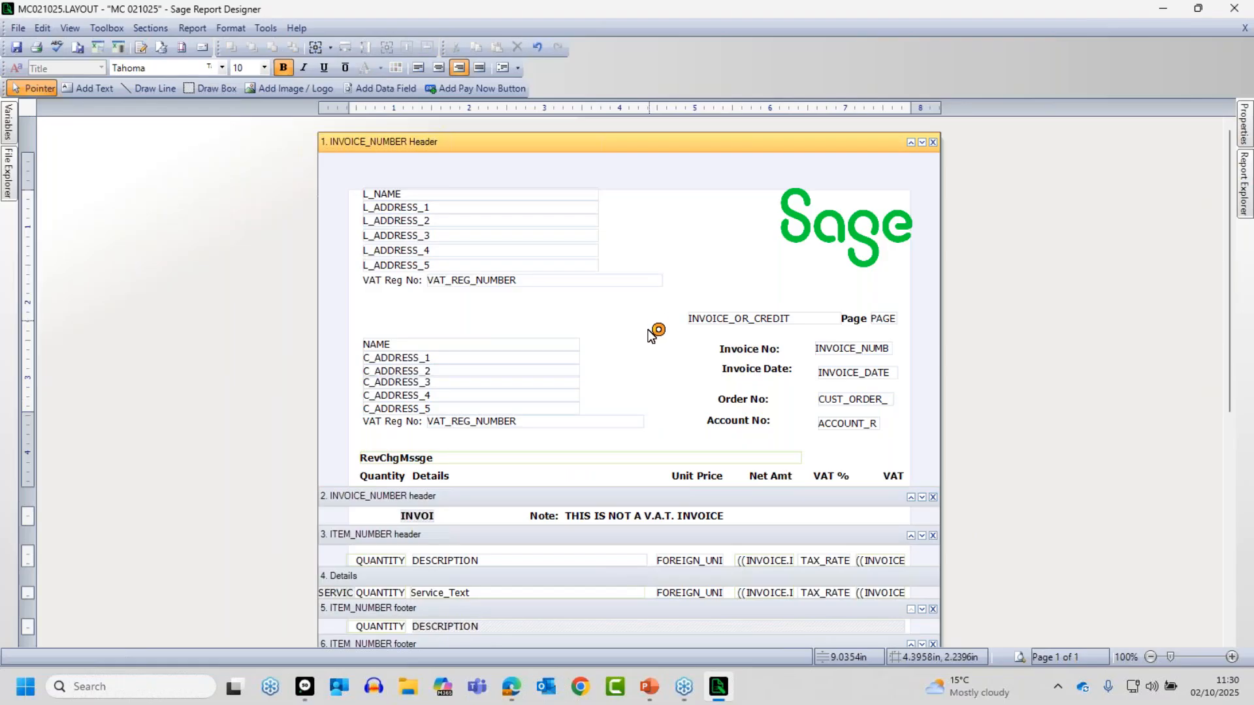
pyautogui.click(1022, 659)
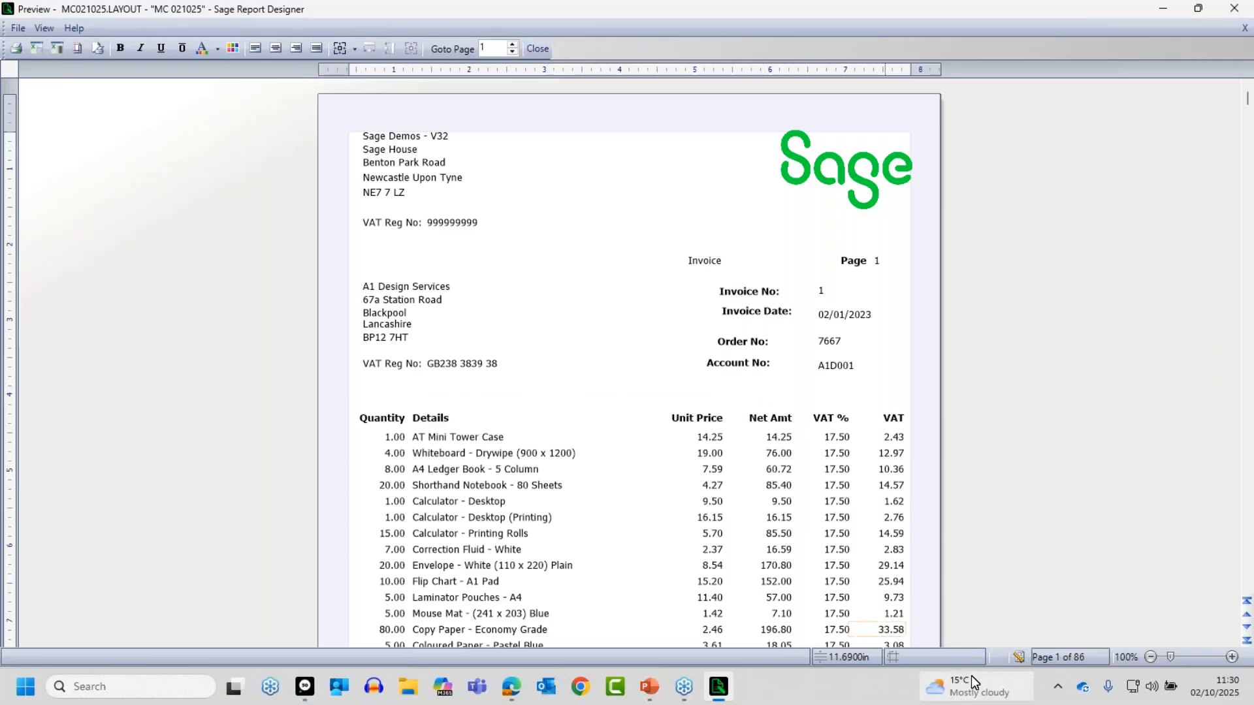
pyautogui.click(1017, 656)
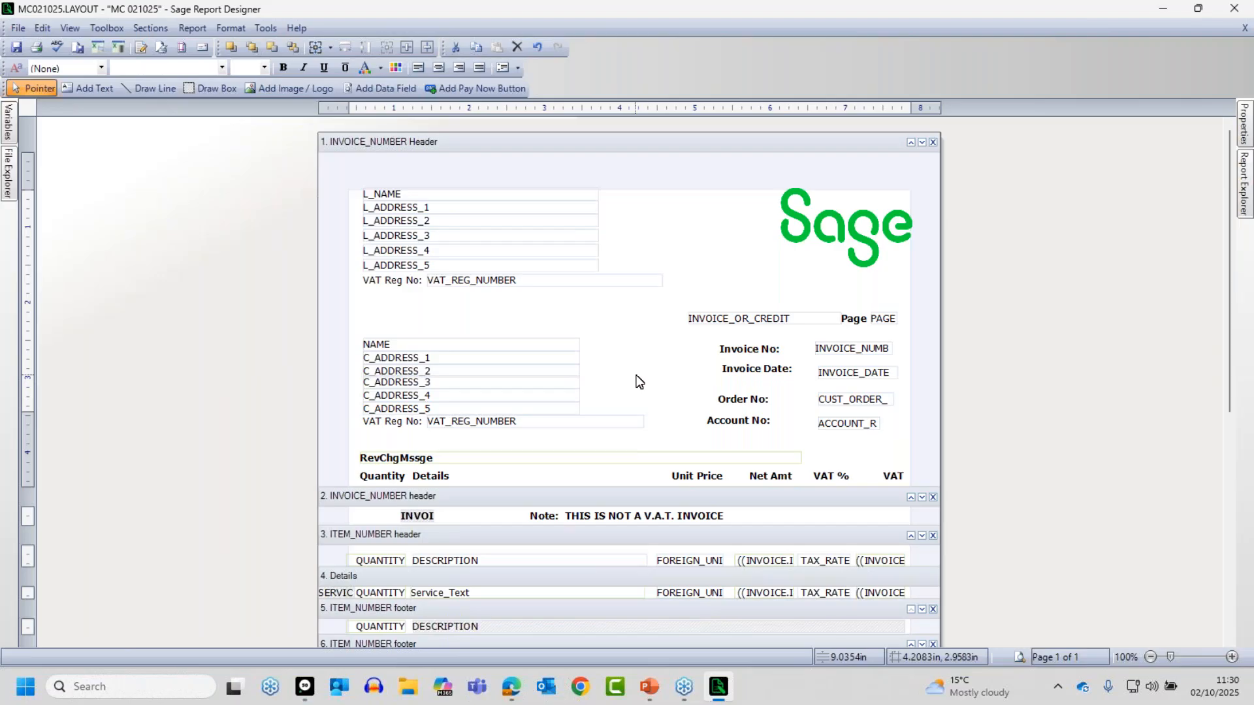
# Duplicate the Invoice No: label and place the copy beside the Invoice Date: label, between it and the customer address
pyautogui.click(741, 356)
pyautogui.rightClick(741, 353)
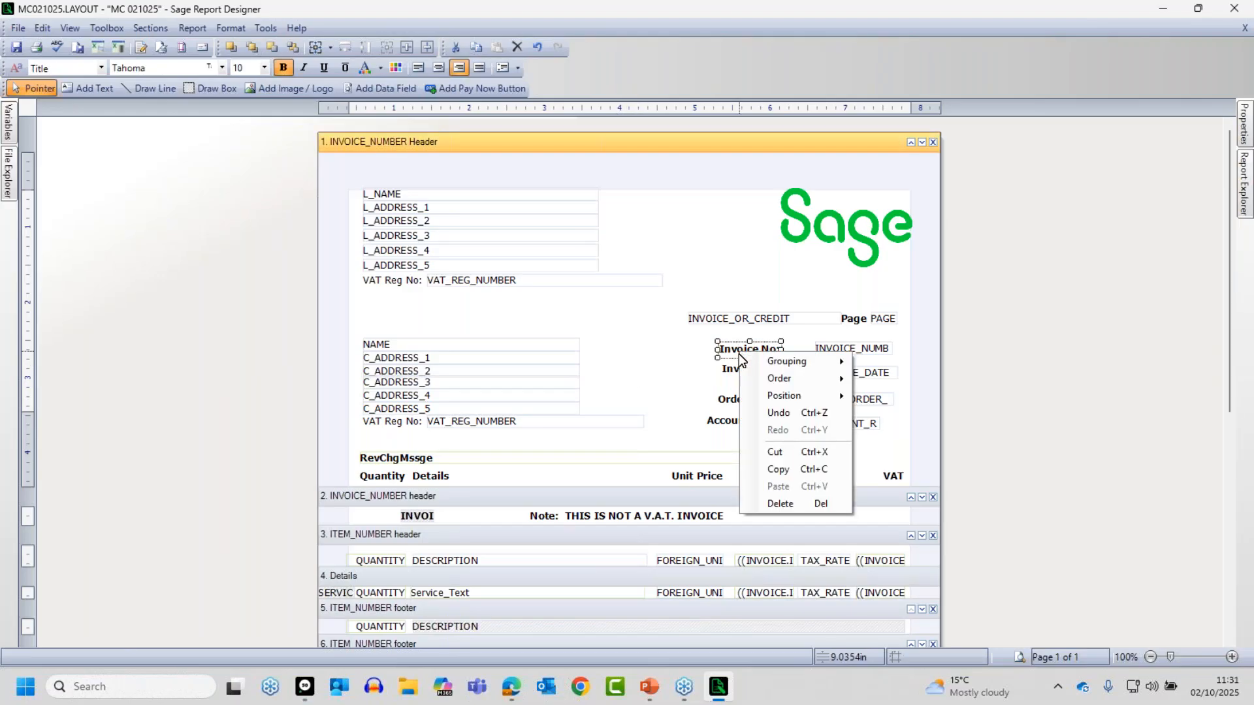
pyautogui.click(779, 467)
pyautogui.rightClick(676, 379)
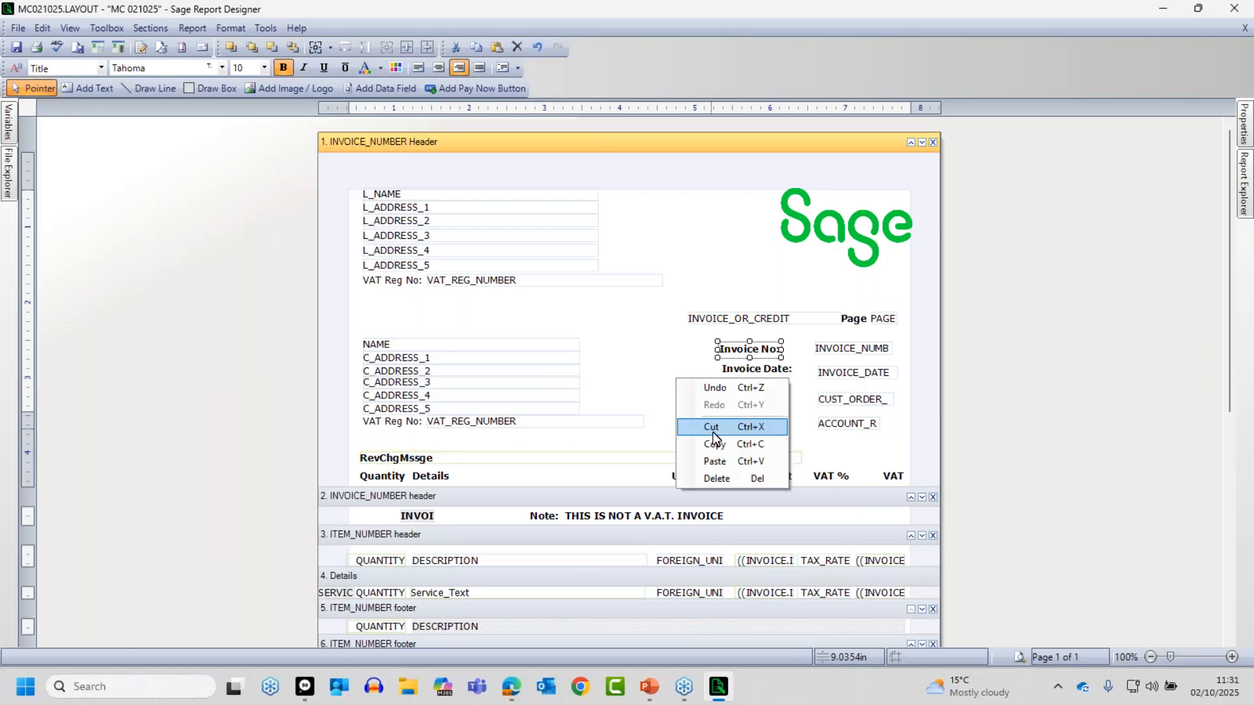
pyautogui.click(715, 462)
pyautogui.moveTo(688, 383); pyautogui.dragTo(638, 371)
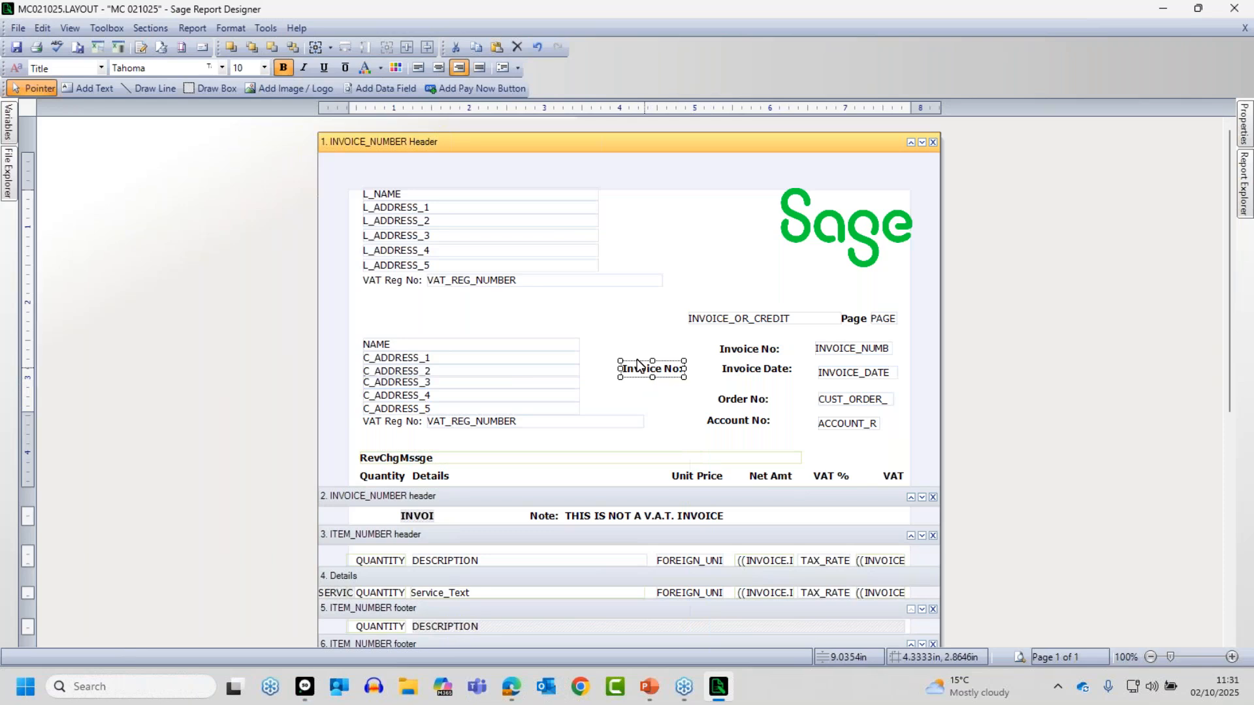
# Open the duplicated Invoice No: label's text for editing and remove the duplicate from the header
pyautogui.doubleClick(652, 369)
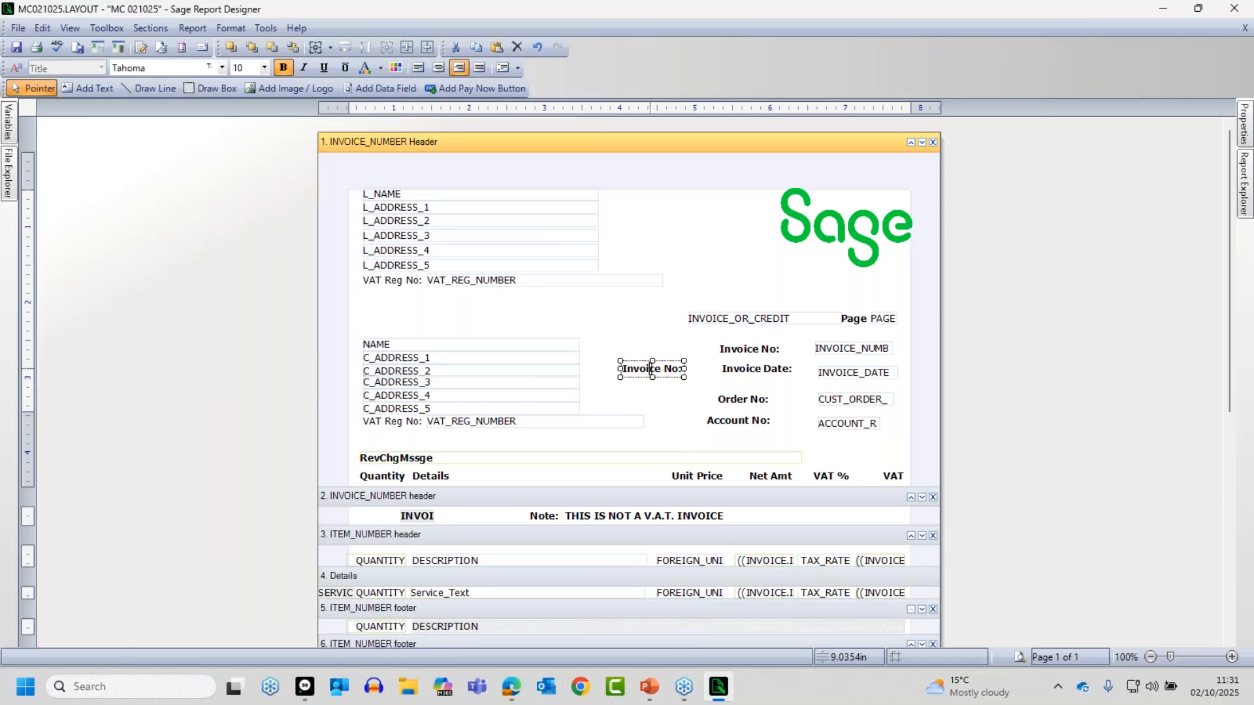
pyautogui.click(663, 369)
pyautogui.press('Delete')
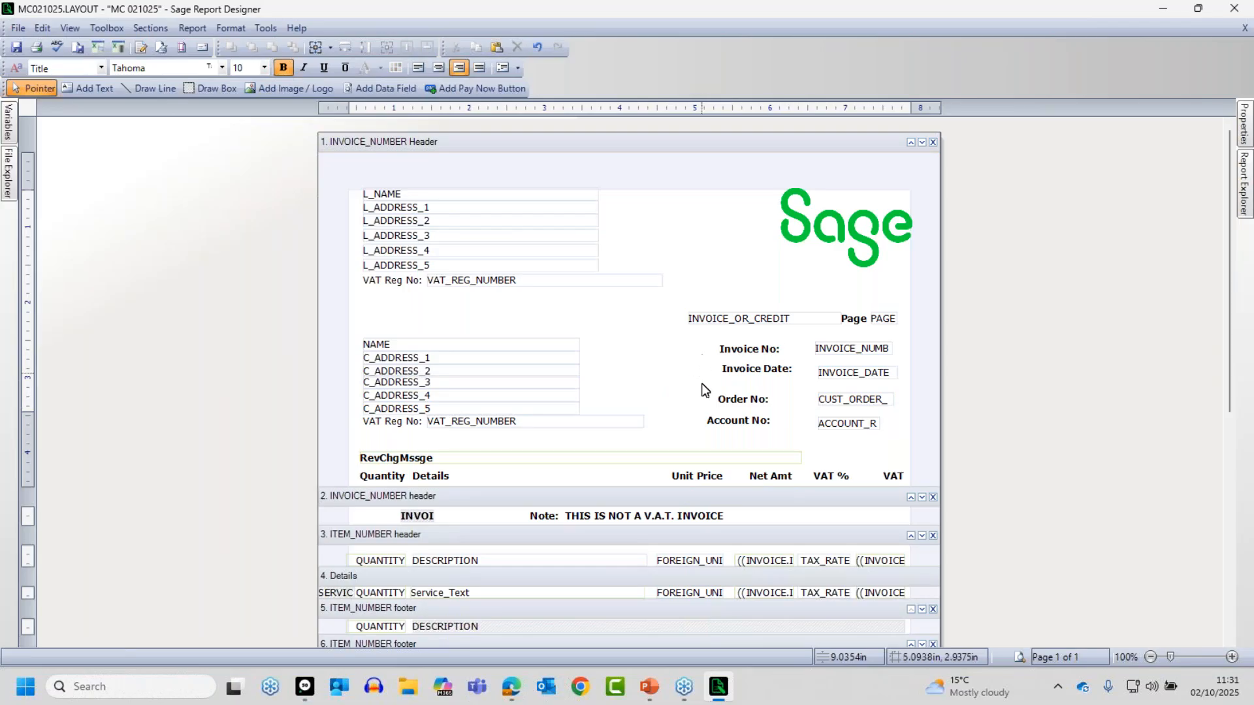
# Reposition the original Invoice No: label directly beside the INVOICE_NUMB field, level with it
pyautogui.click(756, 355)
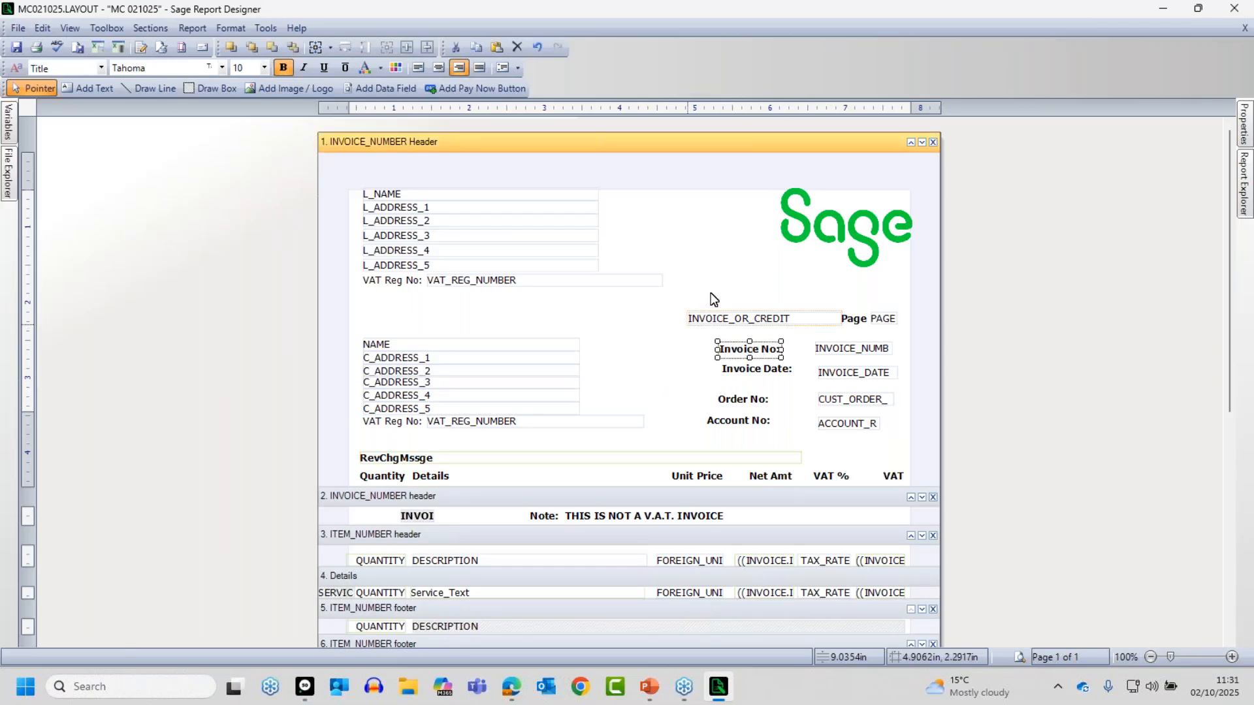
pyautogui.moveTo(751, 348); pyautogui.dragTo(633, 352)
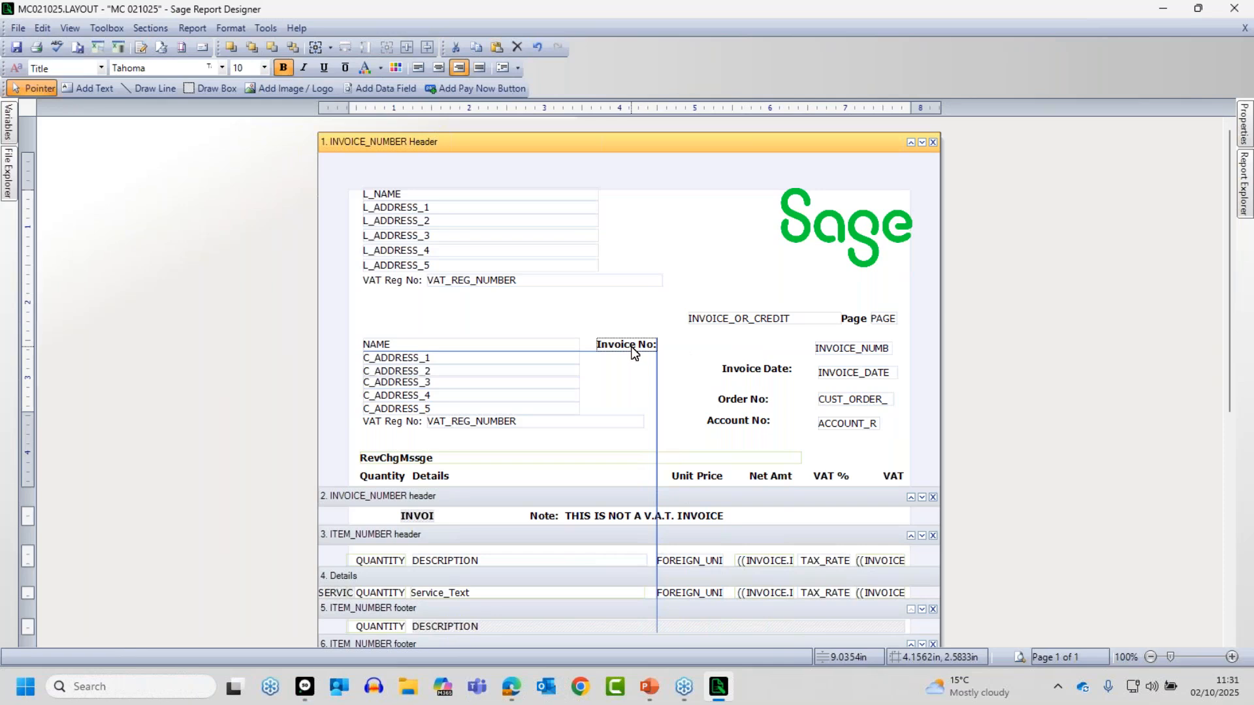
pyautogui.moveTo(631, 347); pyautogui.dragTo(784, 356)
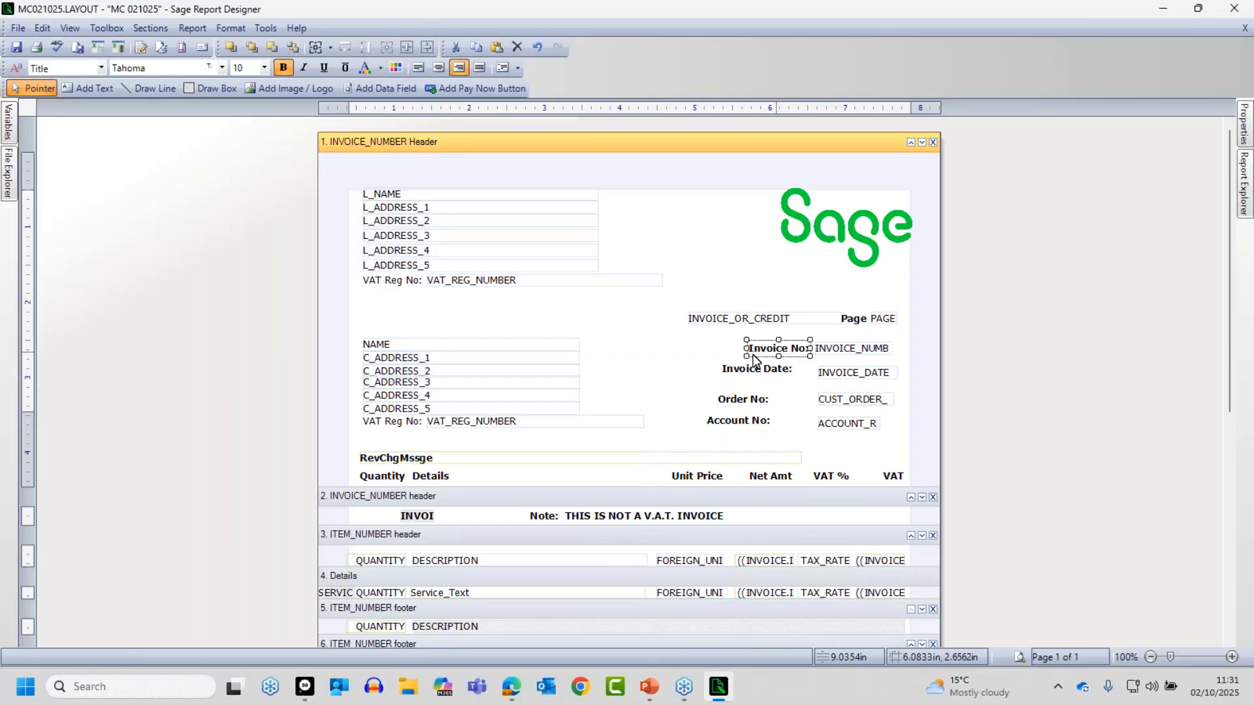
pyautogui.click(692, 357)
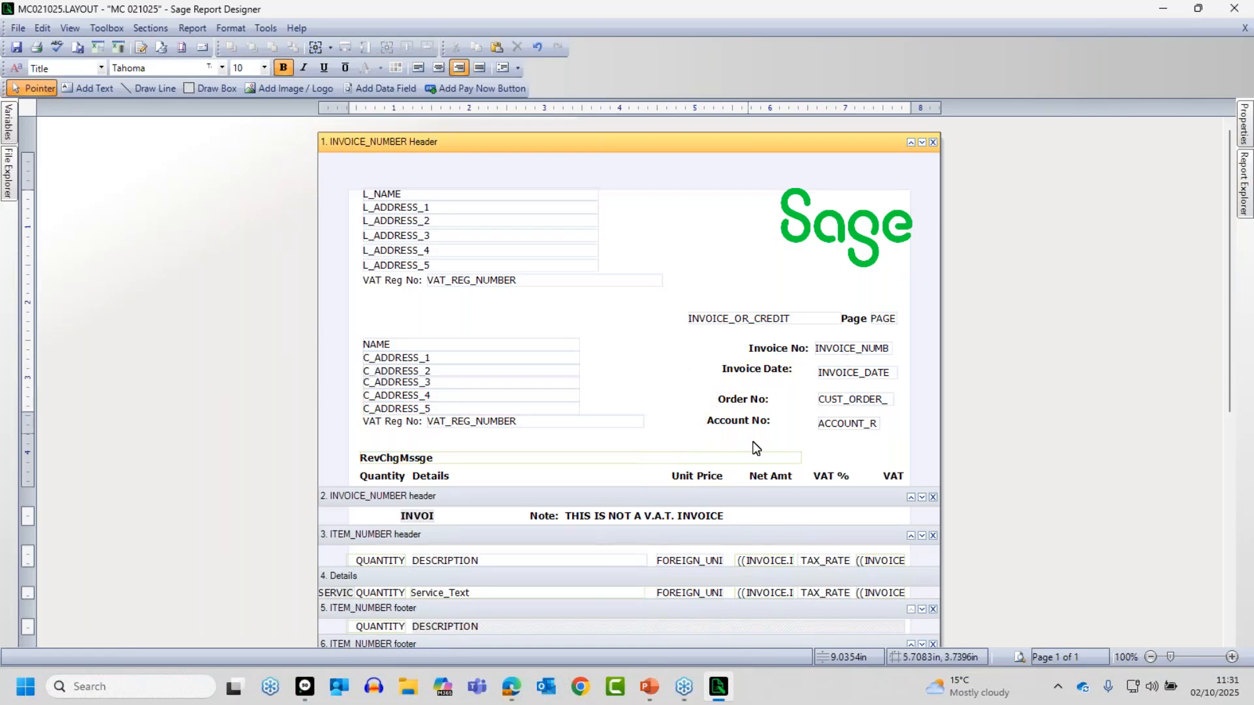
# Align the Invoice Date: label with the INVOICE_DATE field by their top edges
pyautogui.moveTo(855, 379)
pyautogui.click(849, 379)
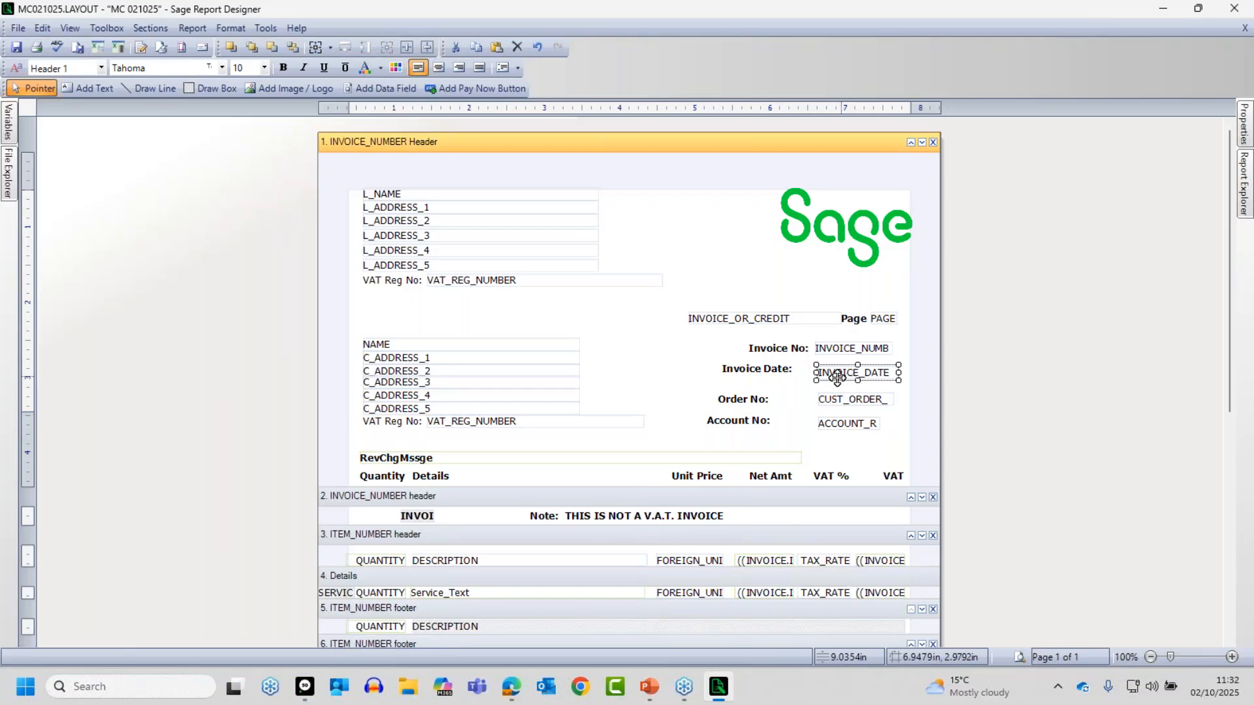
pyautogui.keyDown('shift'); pyautogui.click(756, 377); pyautogui.keyUp('shift')
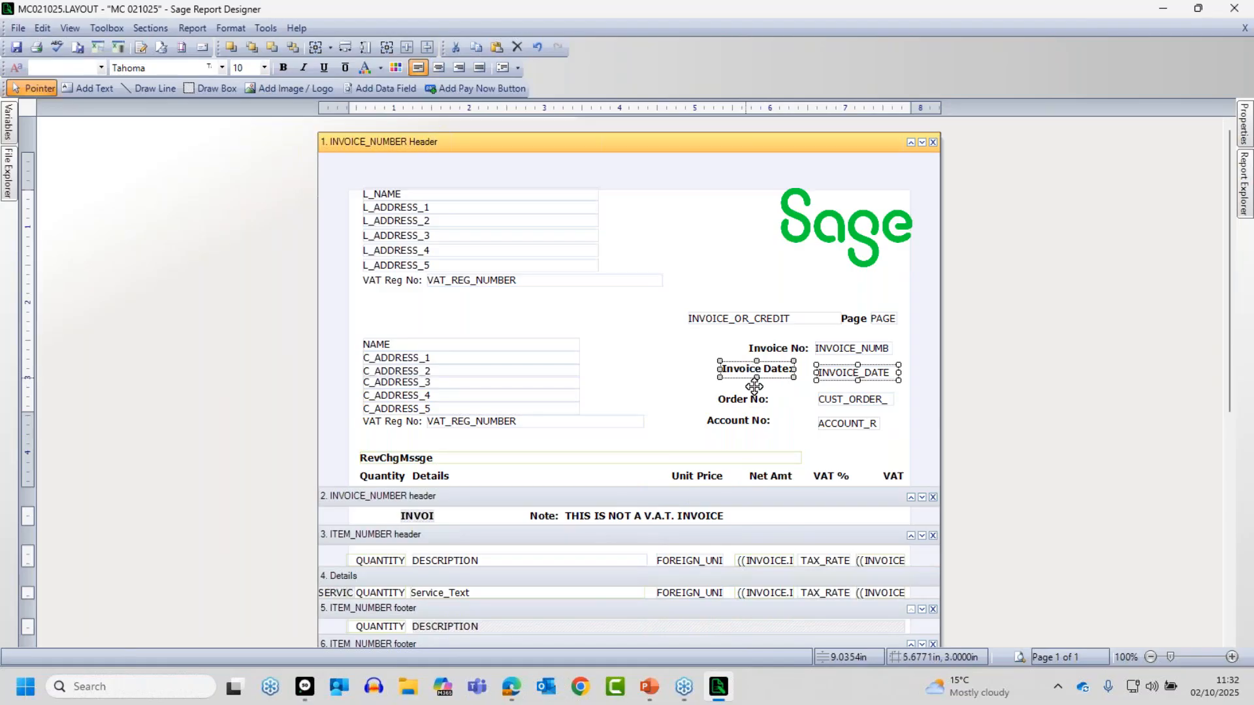
pyautogui.click(229, 27)
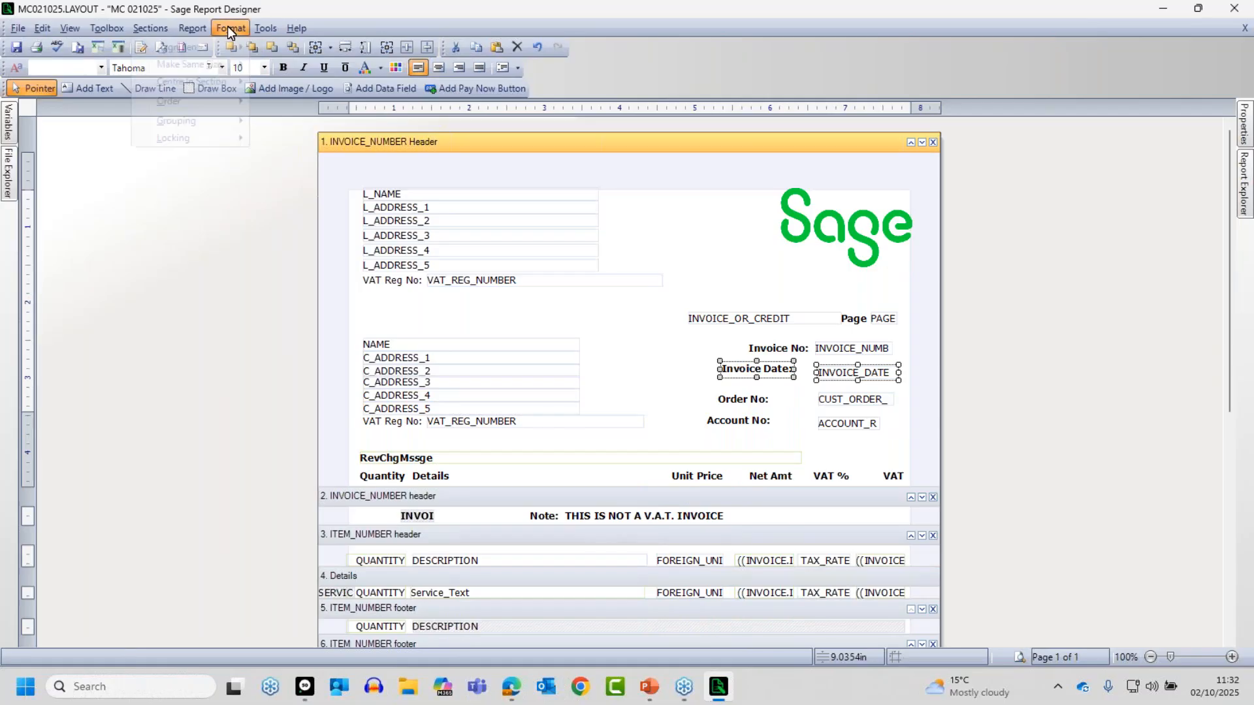
pyautogui.moveTo(193, 49)
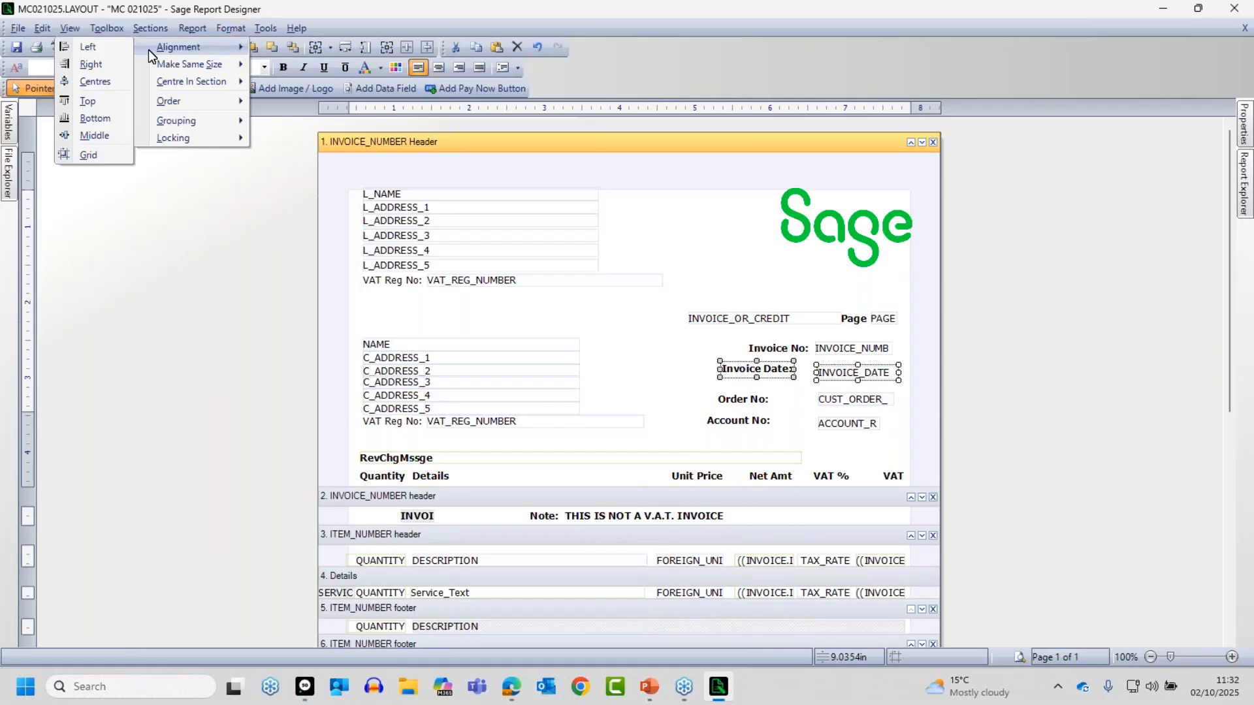
pyautogui.click(85, 102)
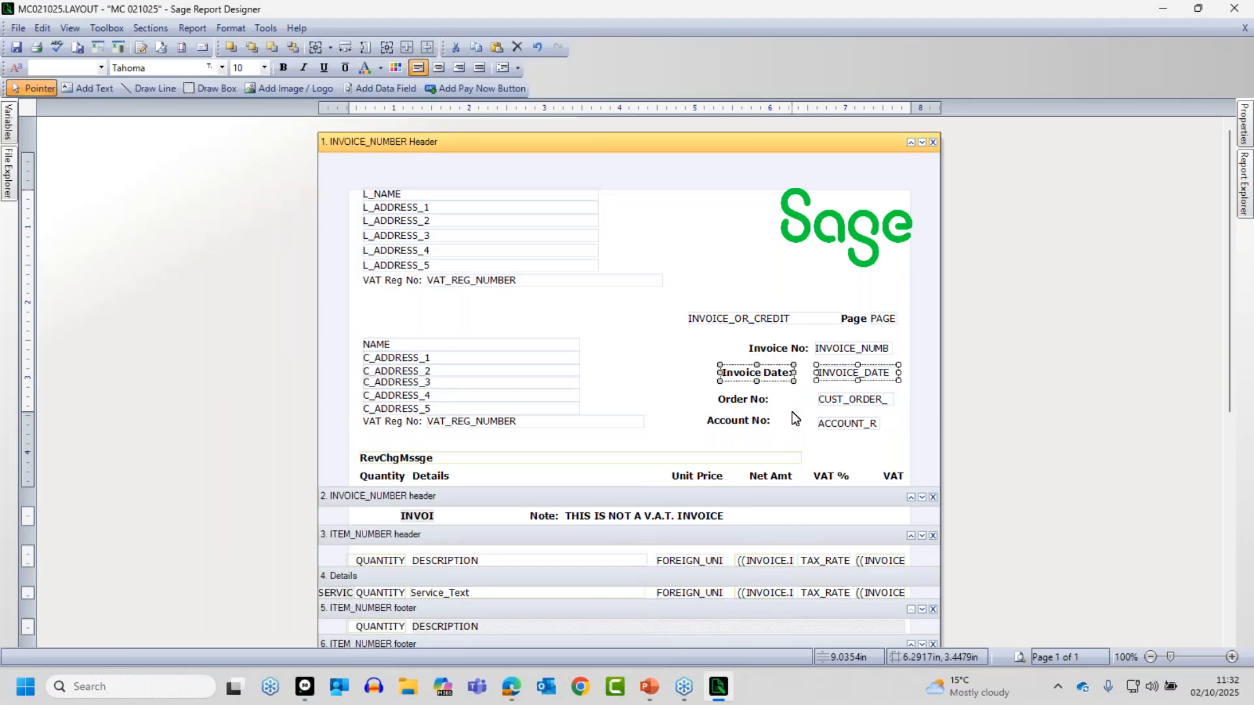
# Move the Order No: label closer to the CUST_ORDER_ field and bring the Account No: label level with the ACCOUNT_R field
pyautogui.click(852, 402)
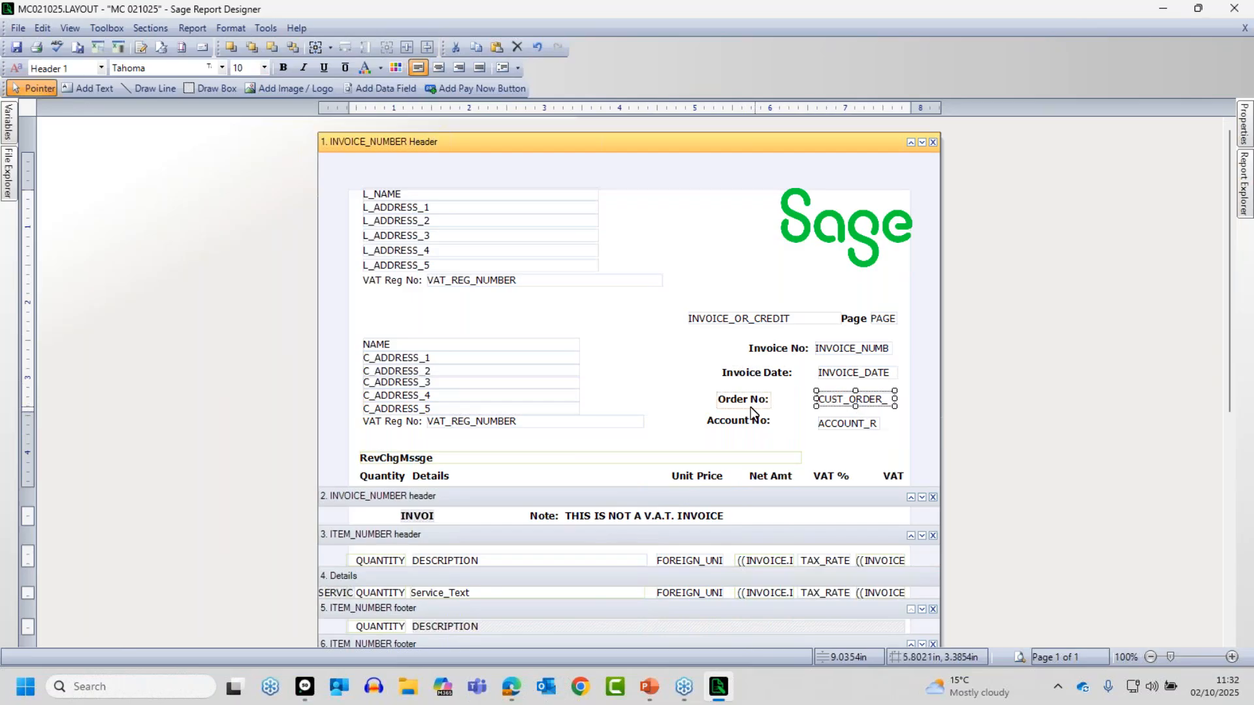
pyautogui.click(742, 399)
pyautogui.moveTo(742, 399); pyautogui.dragTo(763, 422)
pyautogui.click(755, 420)
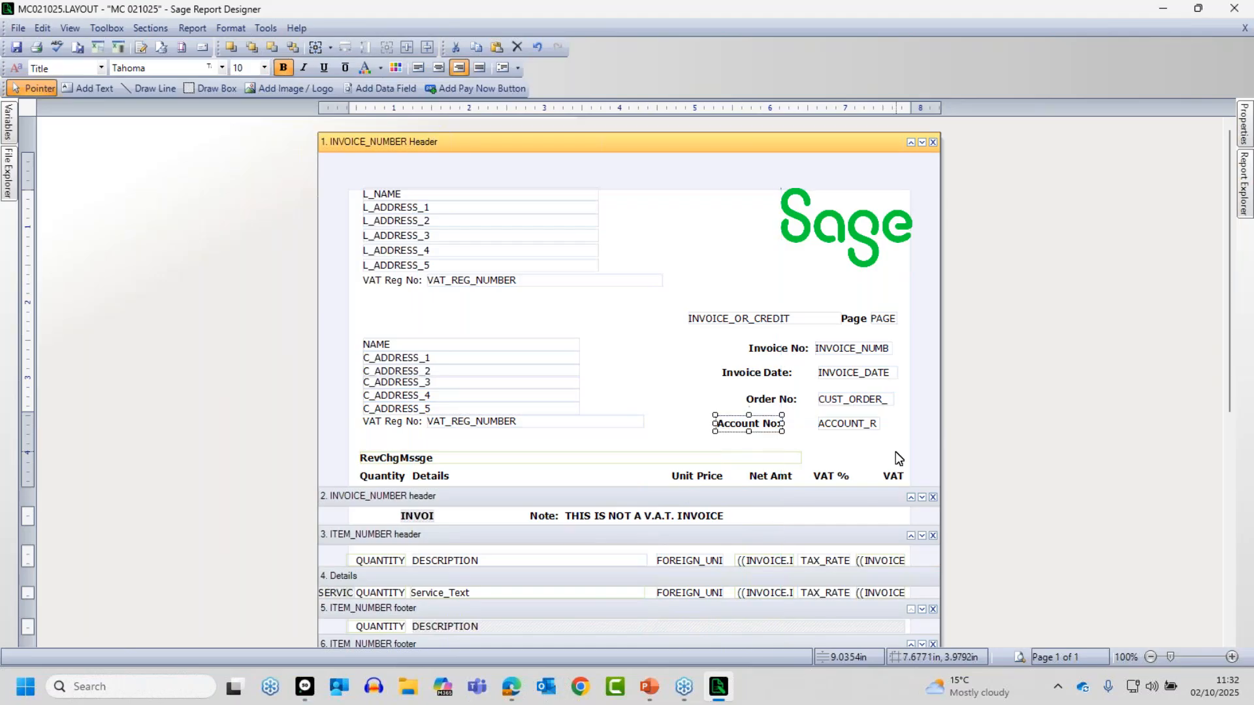
# Align the Invoice No:, Invoice Date:, Order No: and Account No: labels by their right edges, using Invoice No: as the reference
pyautogui.click(899, 459)
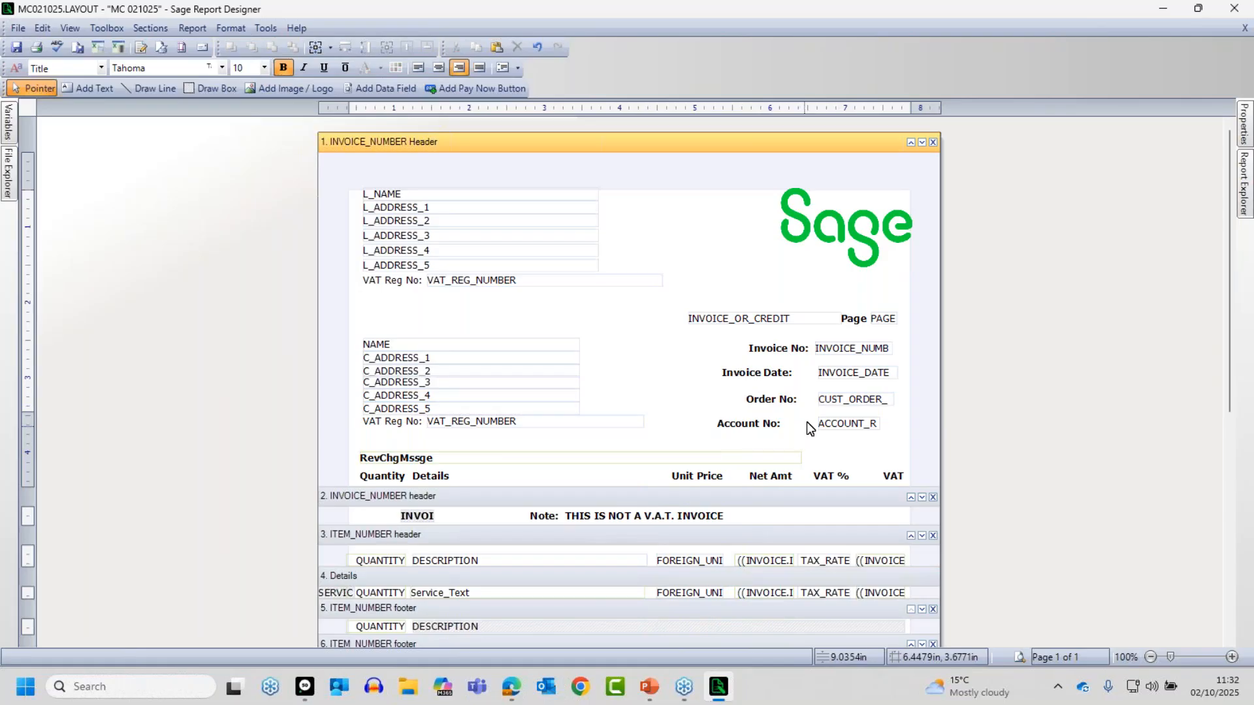
pyautogui.click(805, 353)
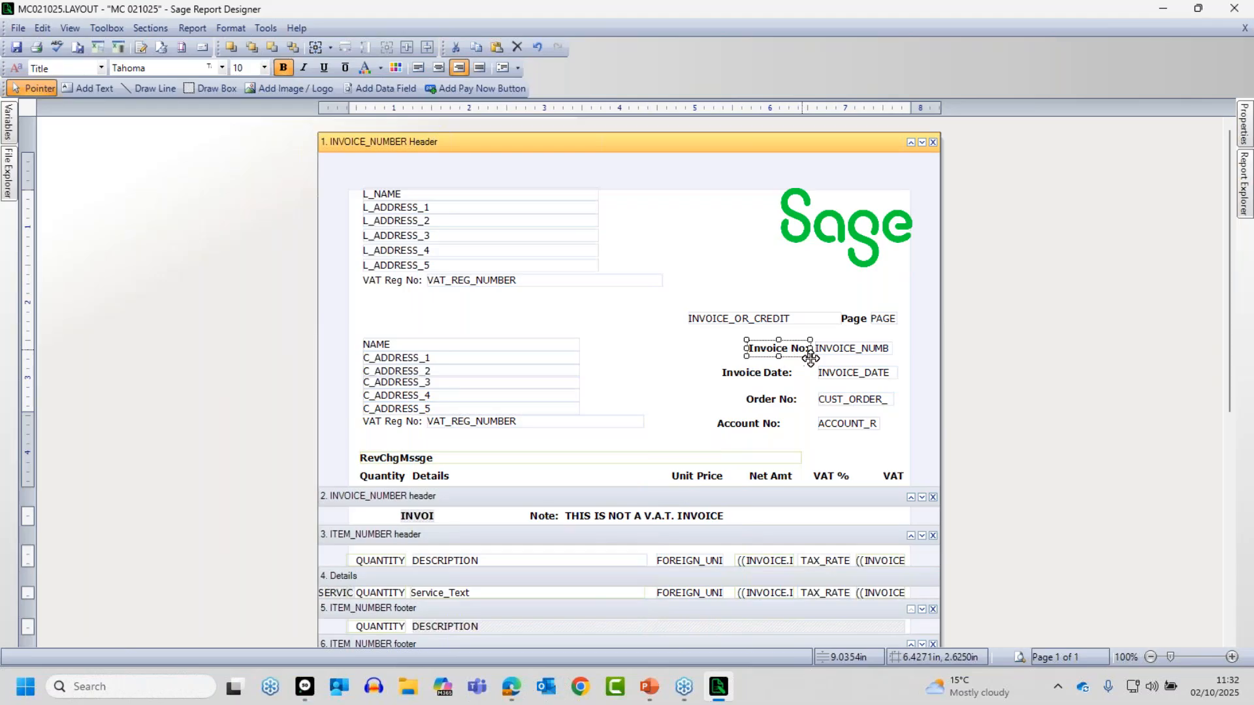
pyautogui.keyDown('ctrl'); pyautogui.click(757, 374); pyautogui.keyUp('ctrl')
pyautogui.keyDown('ctrl'); pyautogui.click(769, 401); pyautogui.keyUp('ctrl')
pyautogui.keyDown('ctrl'); pyautogui.click(763, 424); pyautogui.keyUp('ctrl')
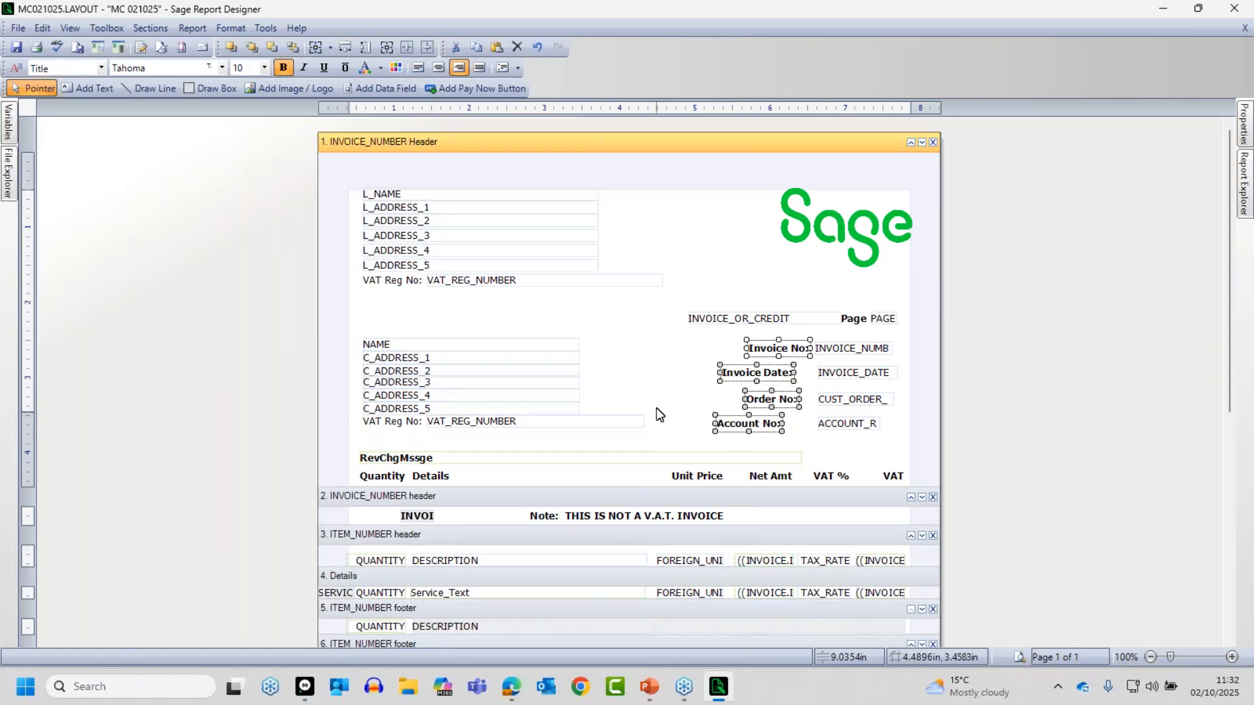
pyautogui.click(226, 26)
pyautogui.click(196, 29)
pyautogui.click(229, 28)
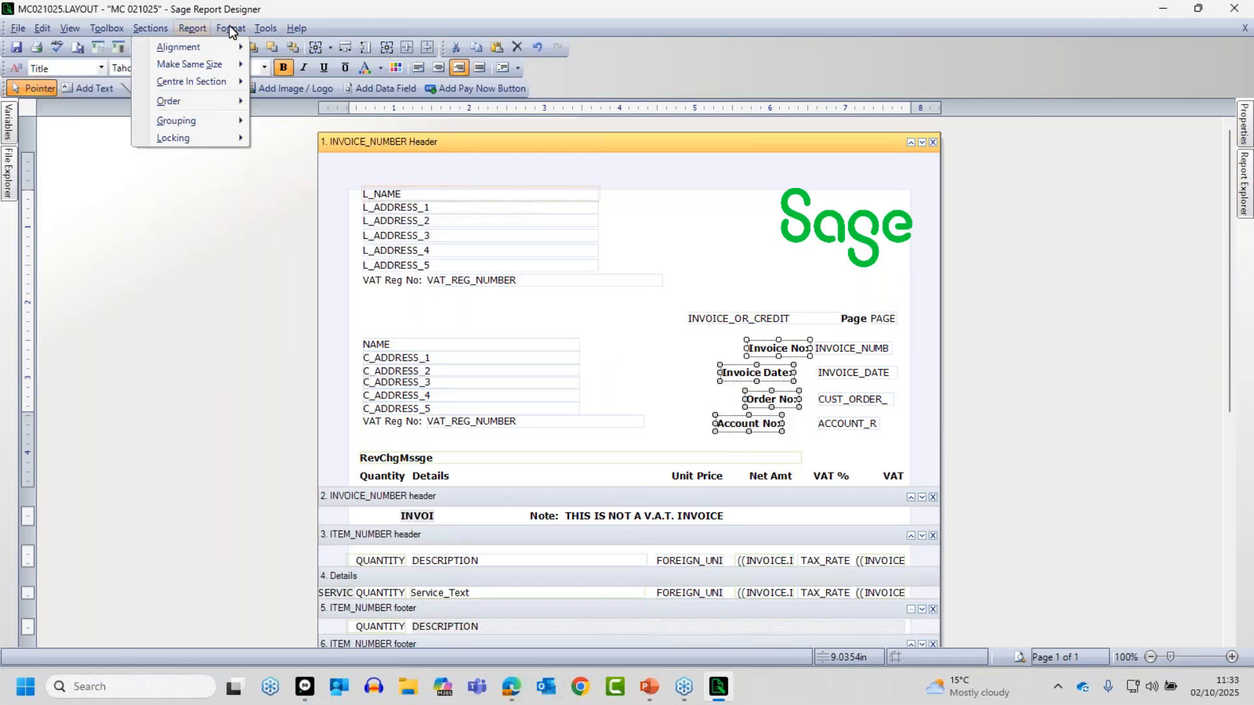
pyautogui.moveTo(190, 46)
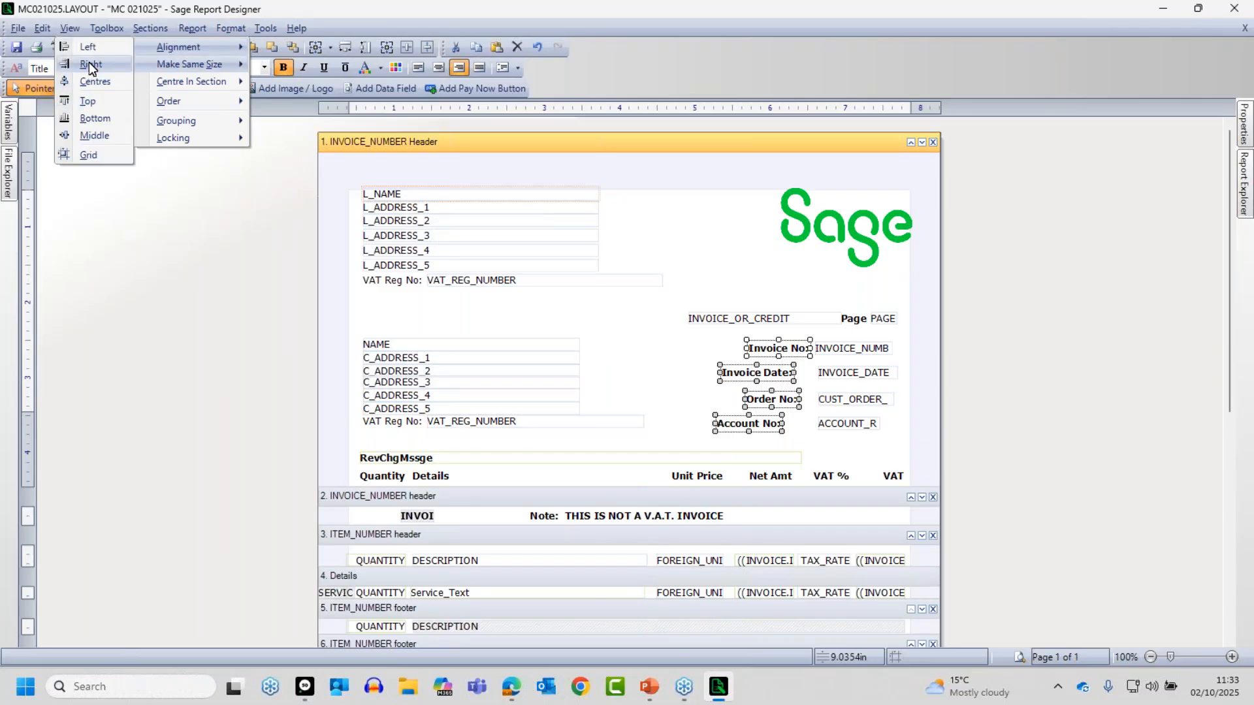
pyautogui.click(89, 63)
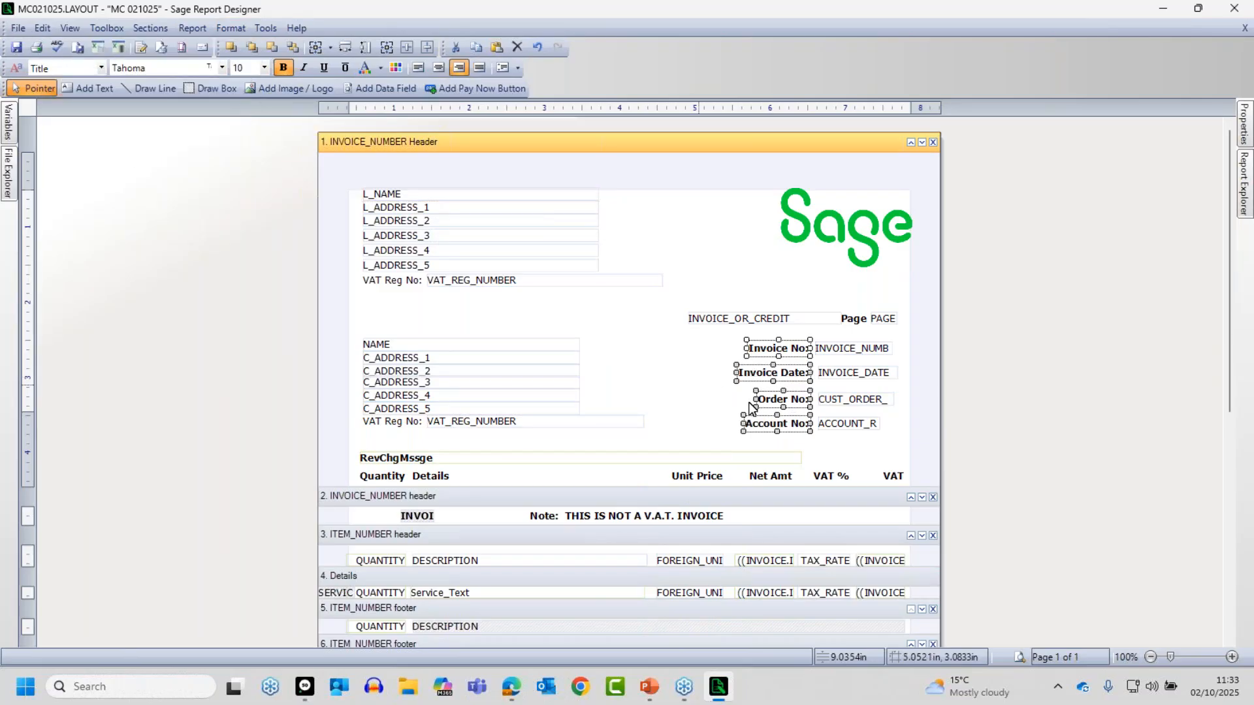
# Preview the invoice to check the header label alignment and return to the layout design
pyautogui.click(674, 407)
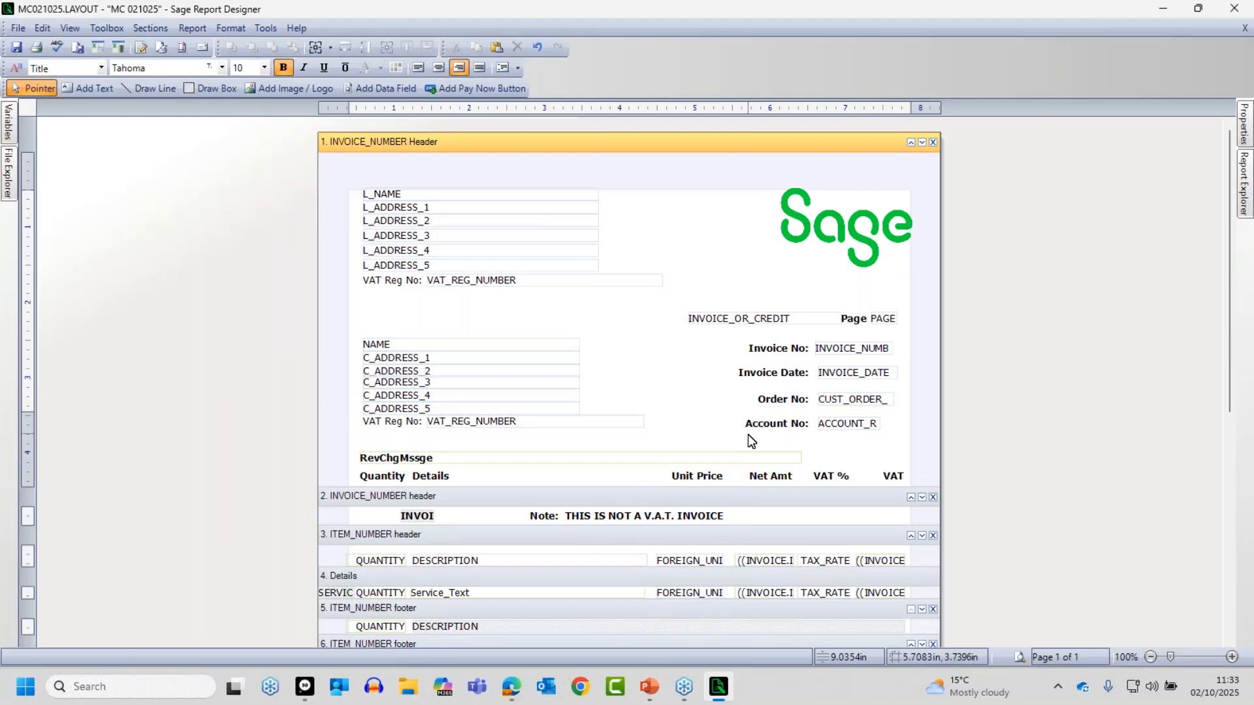
pyautogui.click(1018, 657)
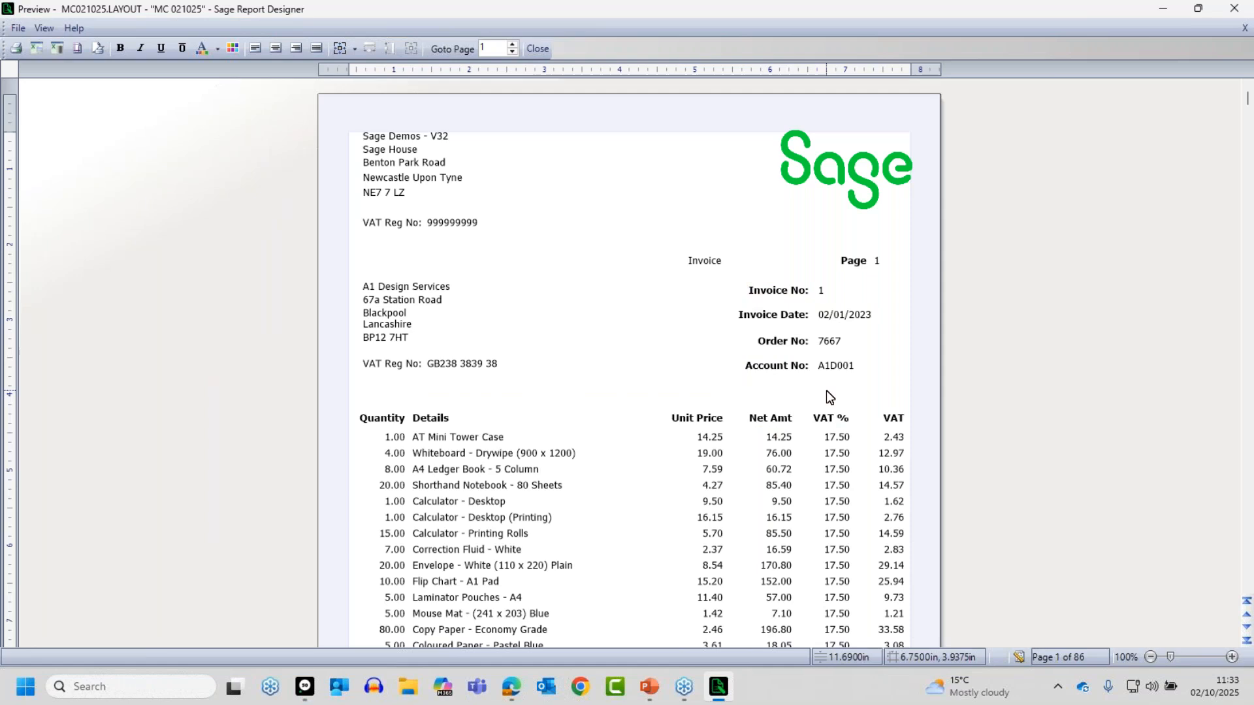
pyautogui.click(1020, 656)
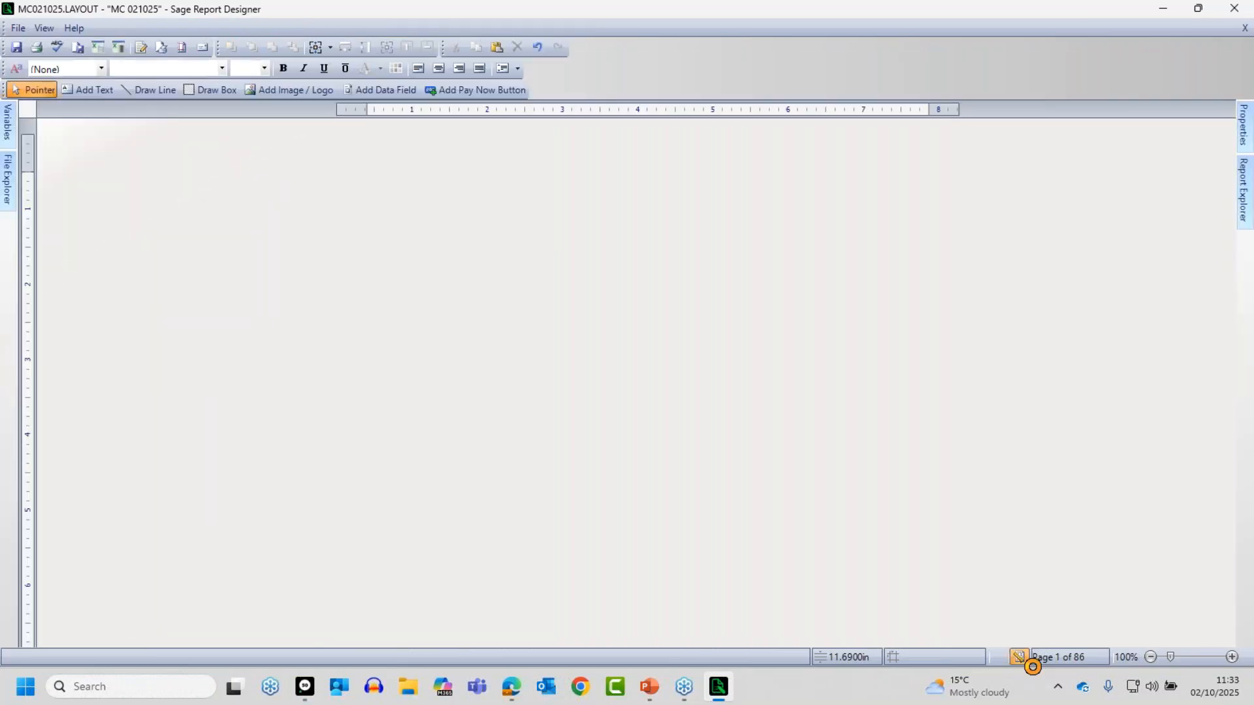
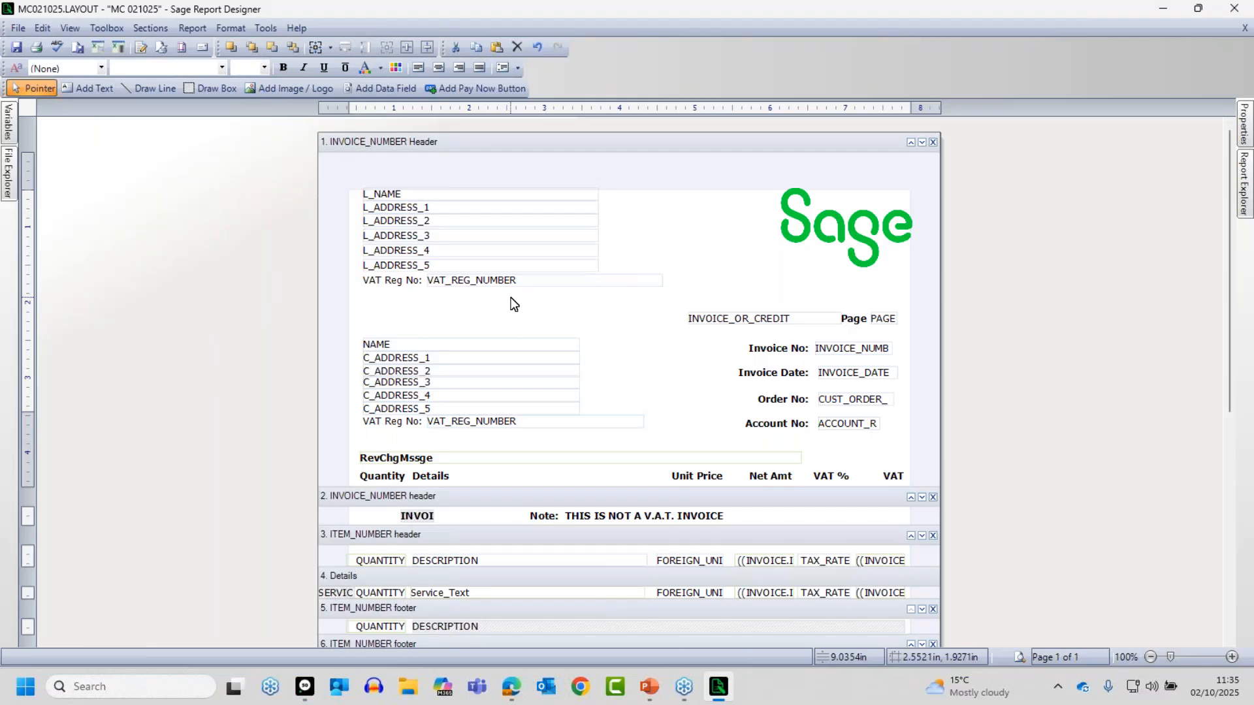
# Add the TELEPHONE data field from the COMPANY table below the company's VAT_REG_NUMBER field in the header
pyautogui.click(384, 89)
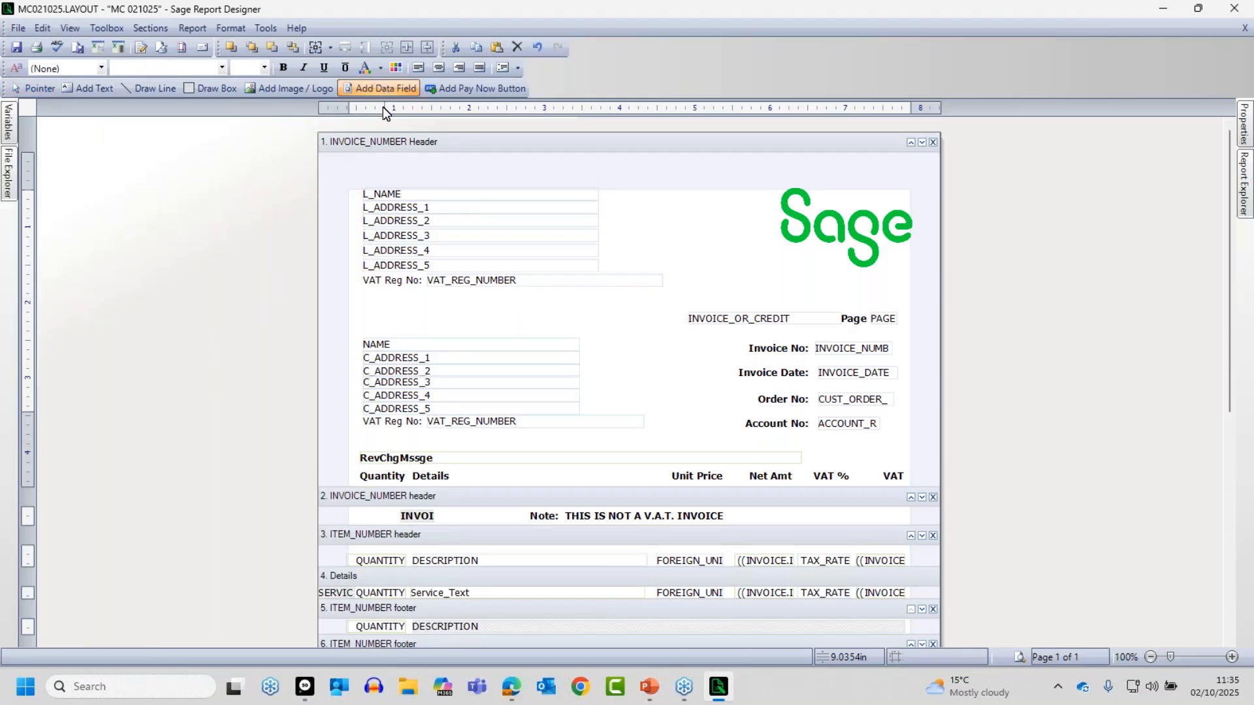
pyautogui.click(425, 296)
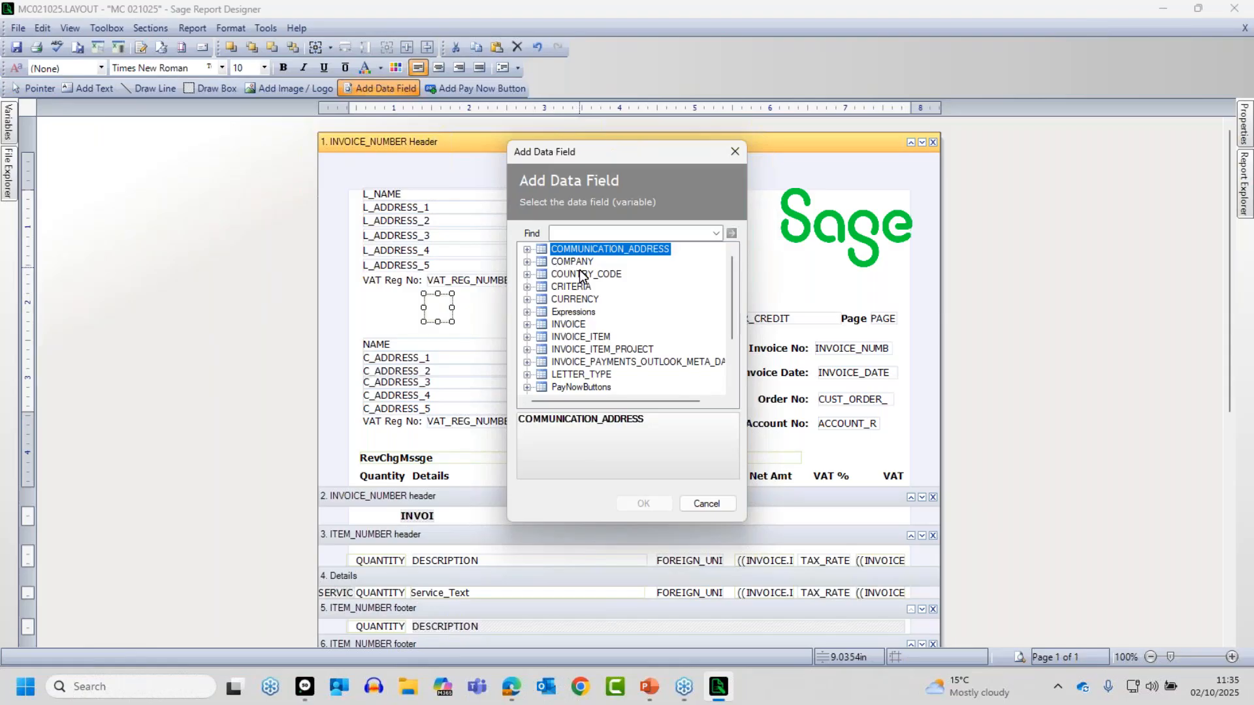
pyautogui.moveTo(735, 284); pyautogui.dragTo(728, 335)
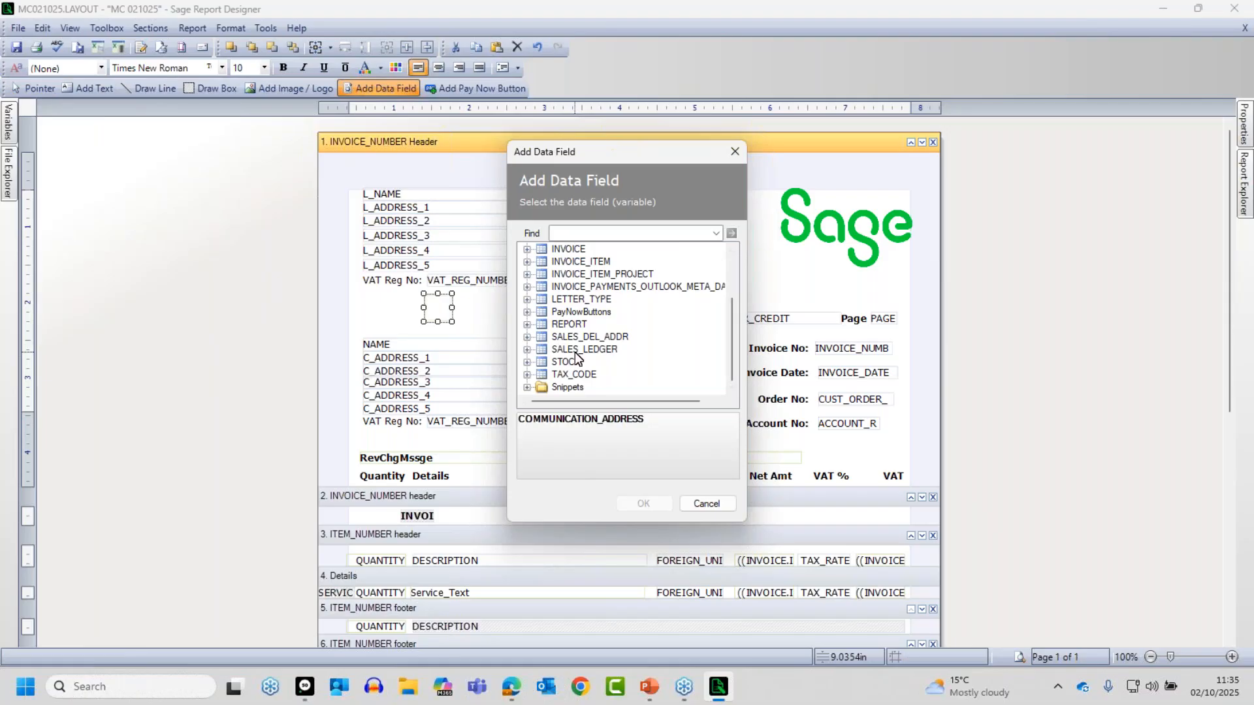
pyautogui.moveTo(733, 326); pyautogui.dragTo(712, 273)
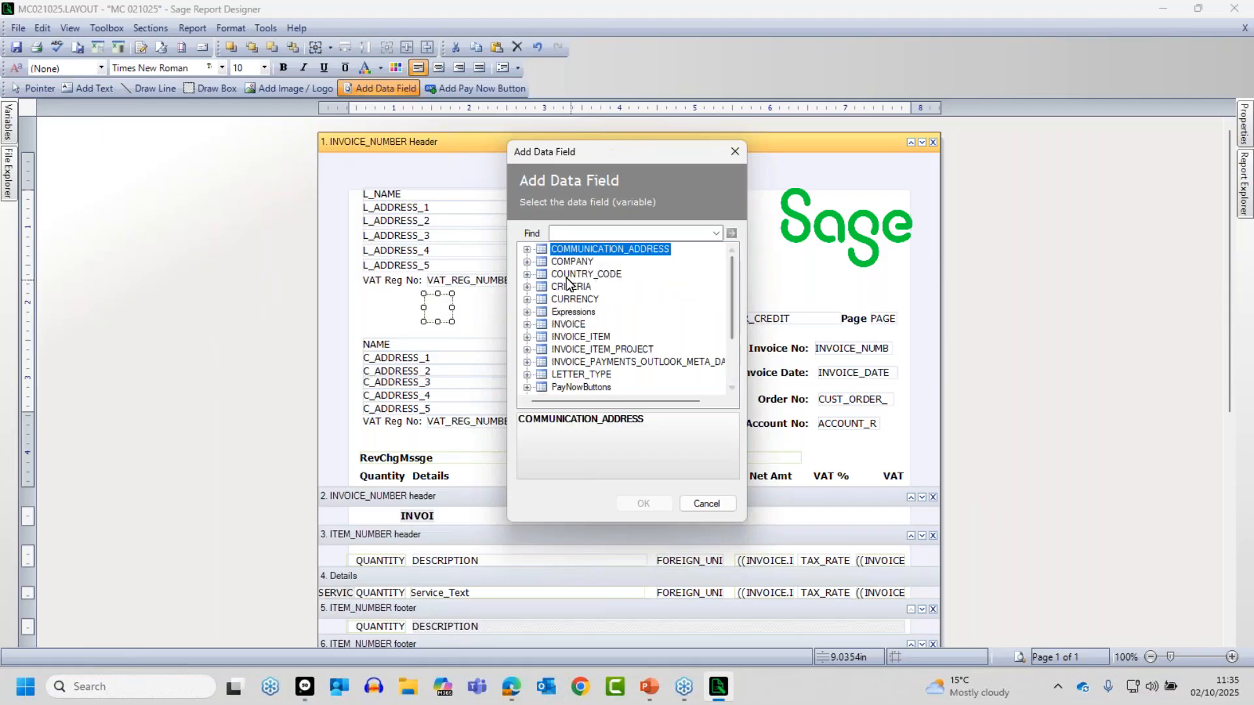
pyautogui.click(527, 262)
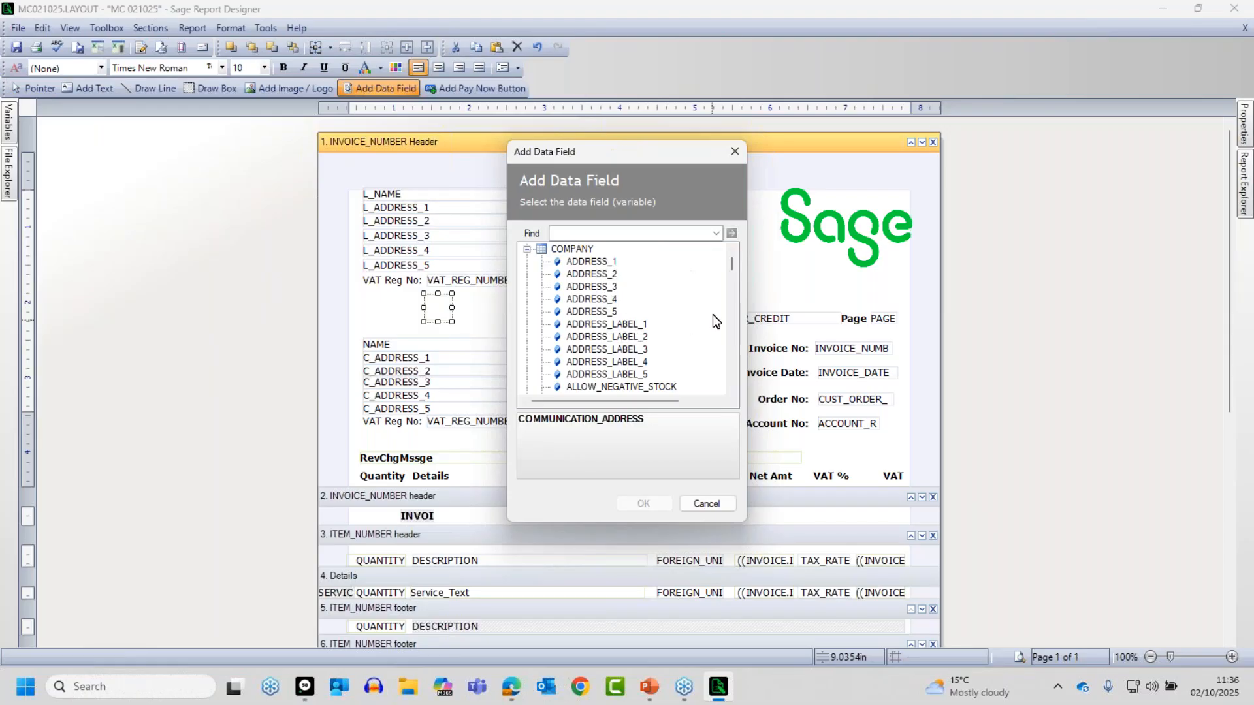
pyautogui.moveTo(733, 265); pyautogui.dragTo(737, 297)
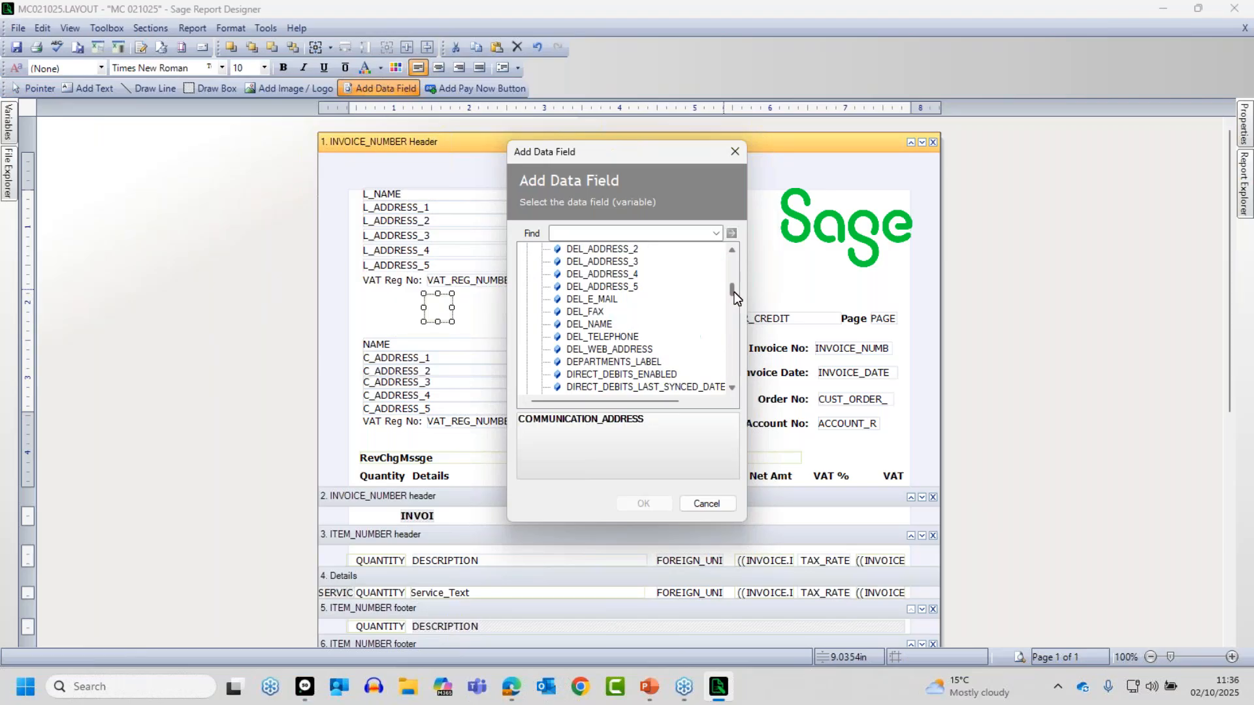
pyautogui.moveTo(731, 288); pyautogui.dragTo(736, 367)
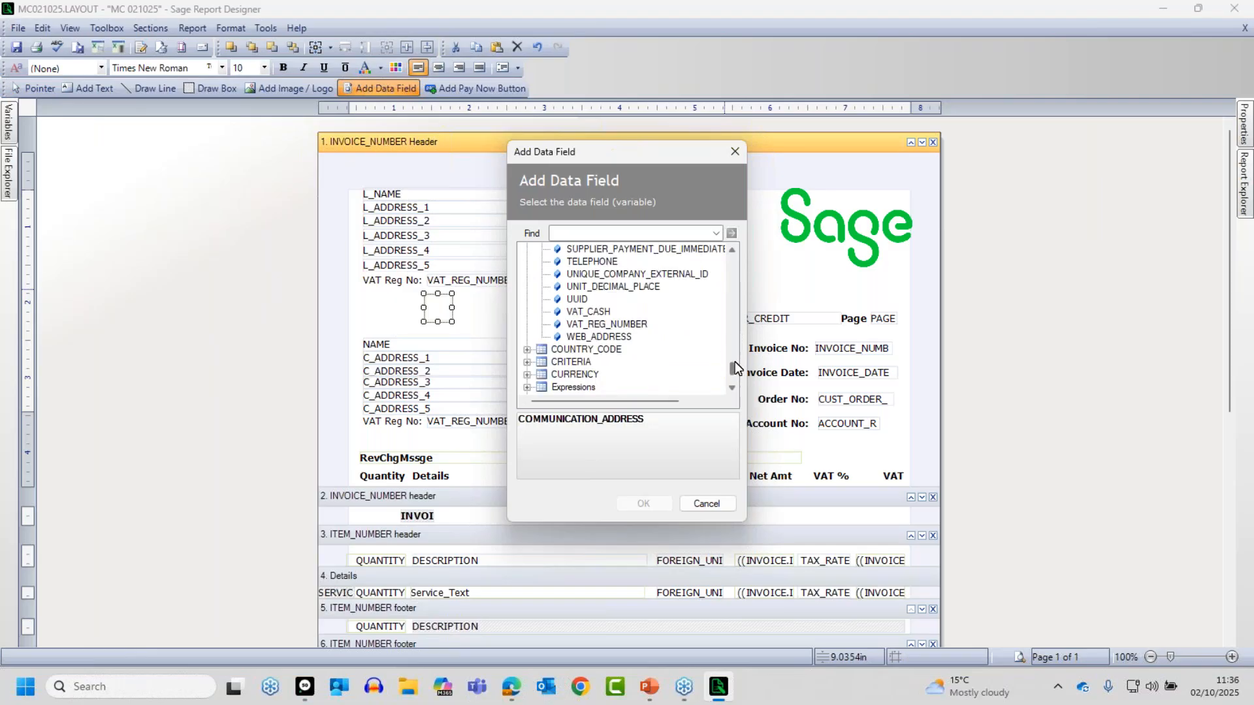
pyautogui.moveTo(736, 367); pyautogui.dragTo(735, 367)
pyautogui.click(577, 262)
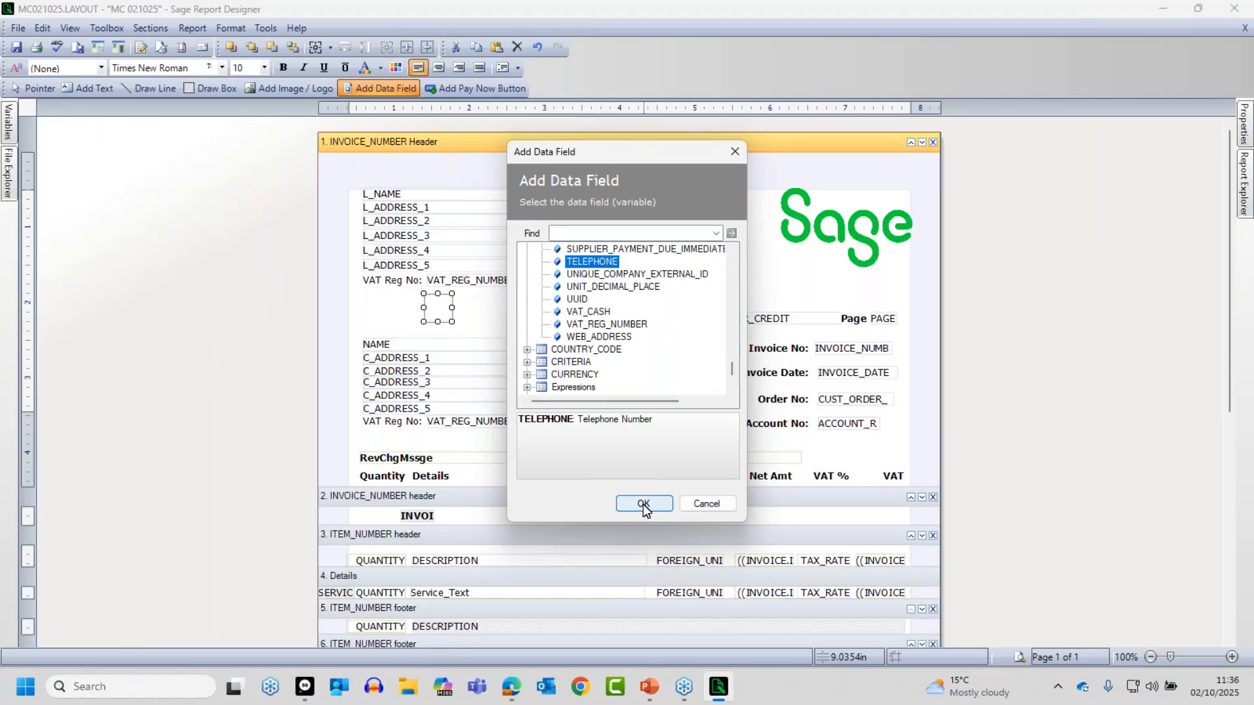
pyautogui.click(643, 504)
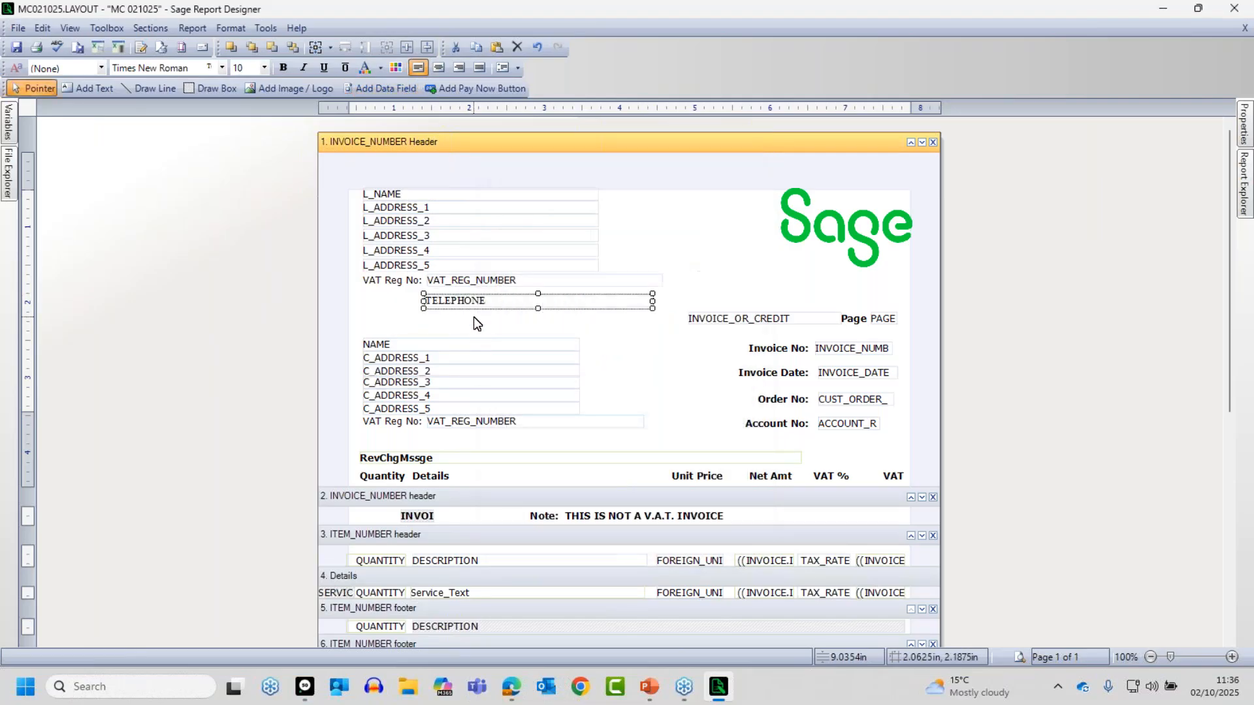
pyautogui.click(500, 333)
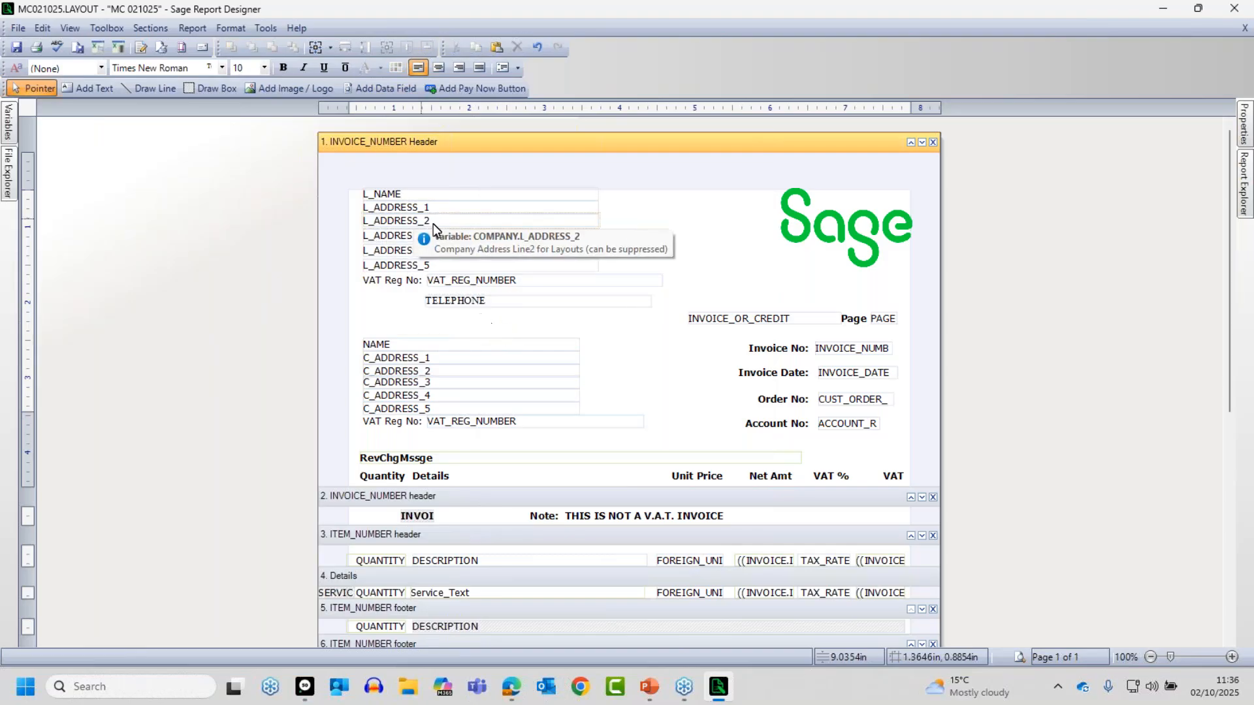
# Apply the Header 1 style to the TELEPHONE field to match the company's VAT_REG_NUMBER field
pyautogui.click(465, 279)
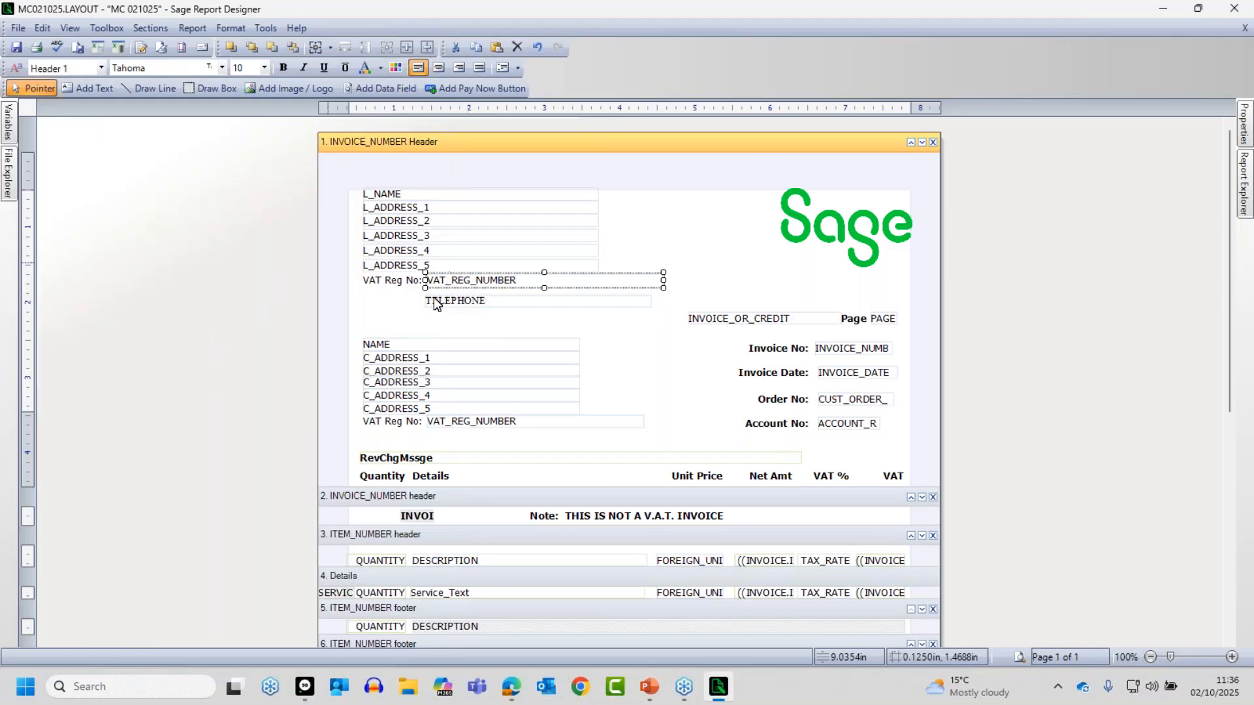
pyautogui.click(500, 307)
pyautogui.click(101, 68)
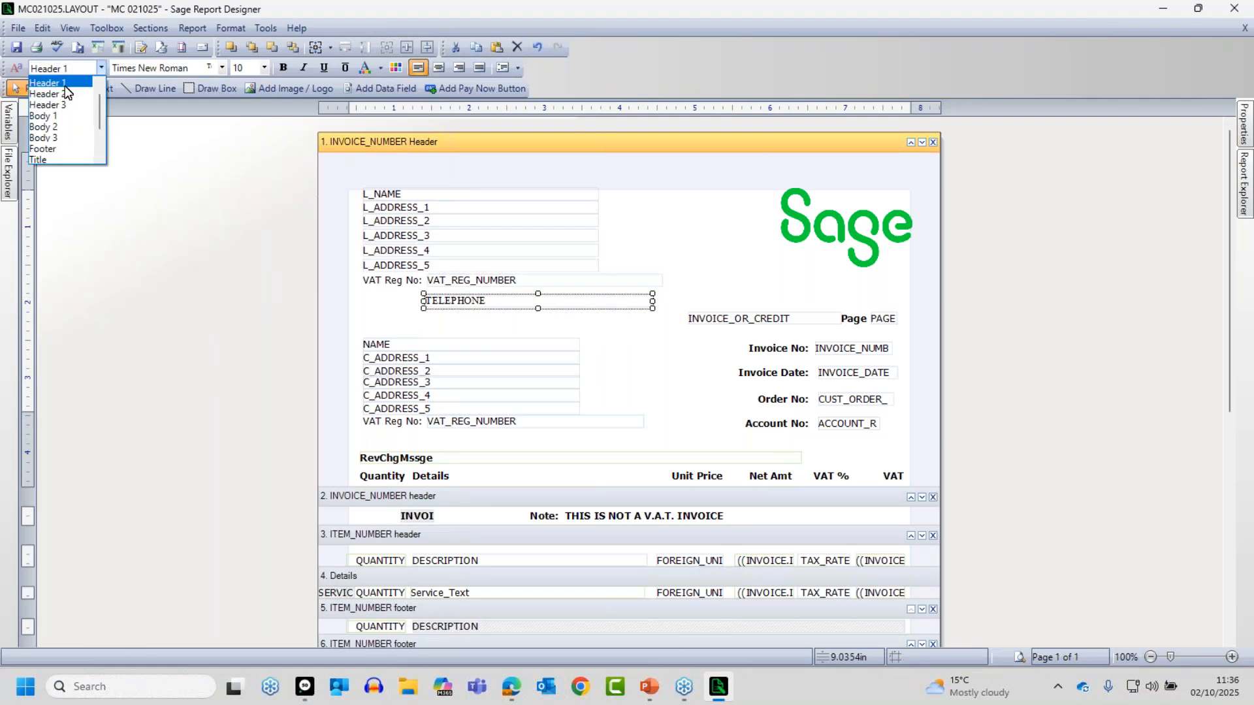
pyautogui.click(64, 84)
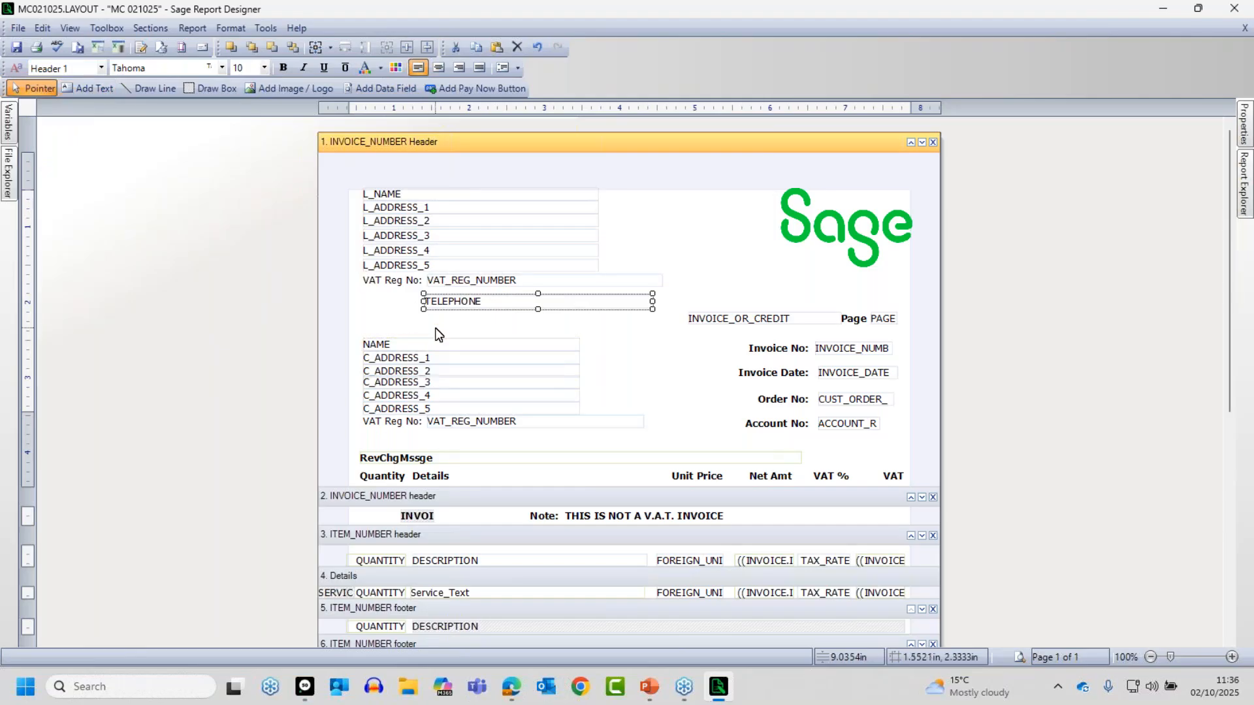
pyautogui.click(437, 327)
# Reposition the TELEPHONE field under the company's VAT_REG_NUMBER field and align the two by their left edges
pyautogui.moveTo(471, 304)
pyautogui.mouseDown()
pyautogui.moveTo(554, 302)
pyautogui.moveTo(471, 302)
pyautogui.mouseUp()
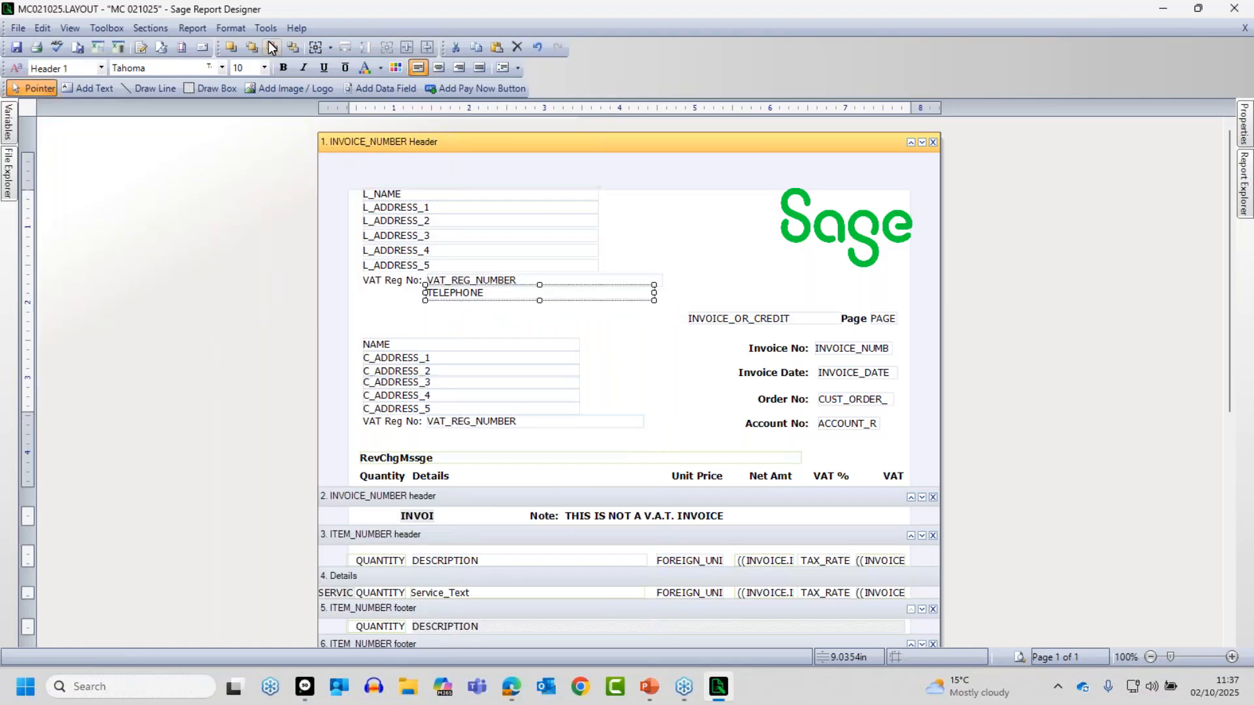
pyautogui.moveTo(469, 294); pyautogui.dragTo(482, 300)
pyautogui.click(480, 281)
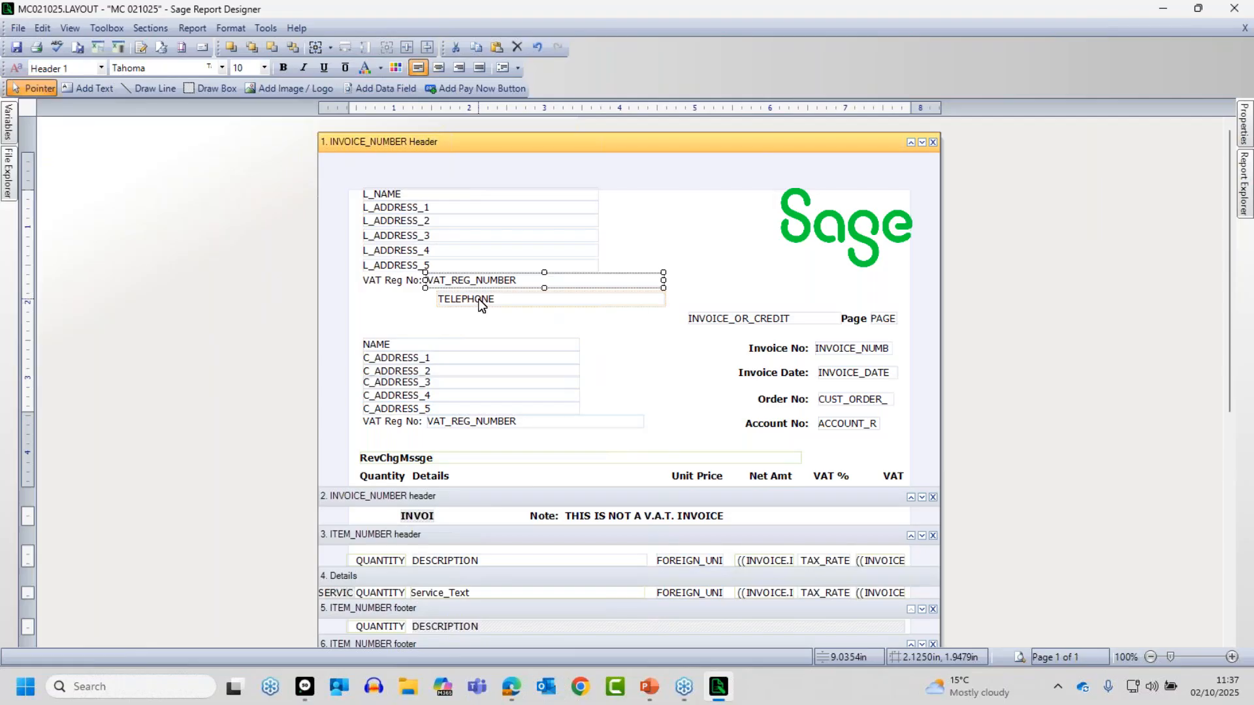
pyautogui.keyDown('ctrl'); pyautogui.click(480, 305); pyautogui.keyUp('ctrl')
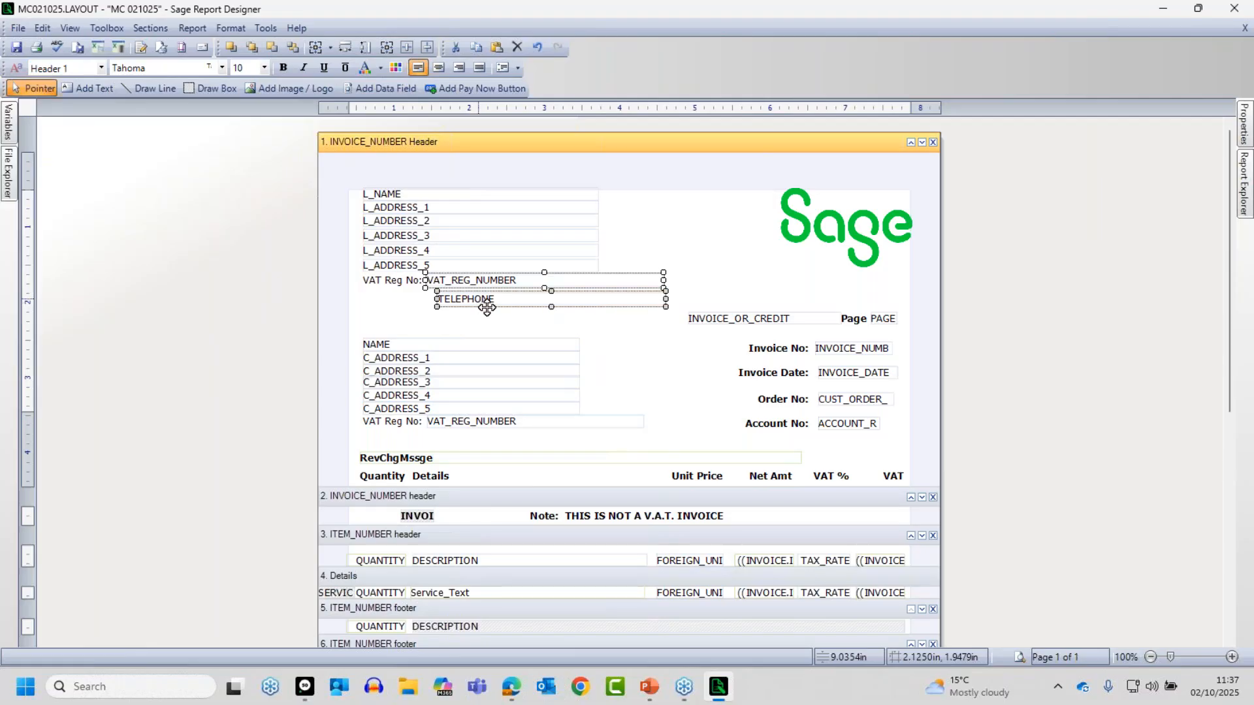
pyautogui.click(223, 25)
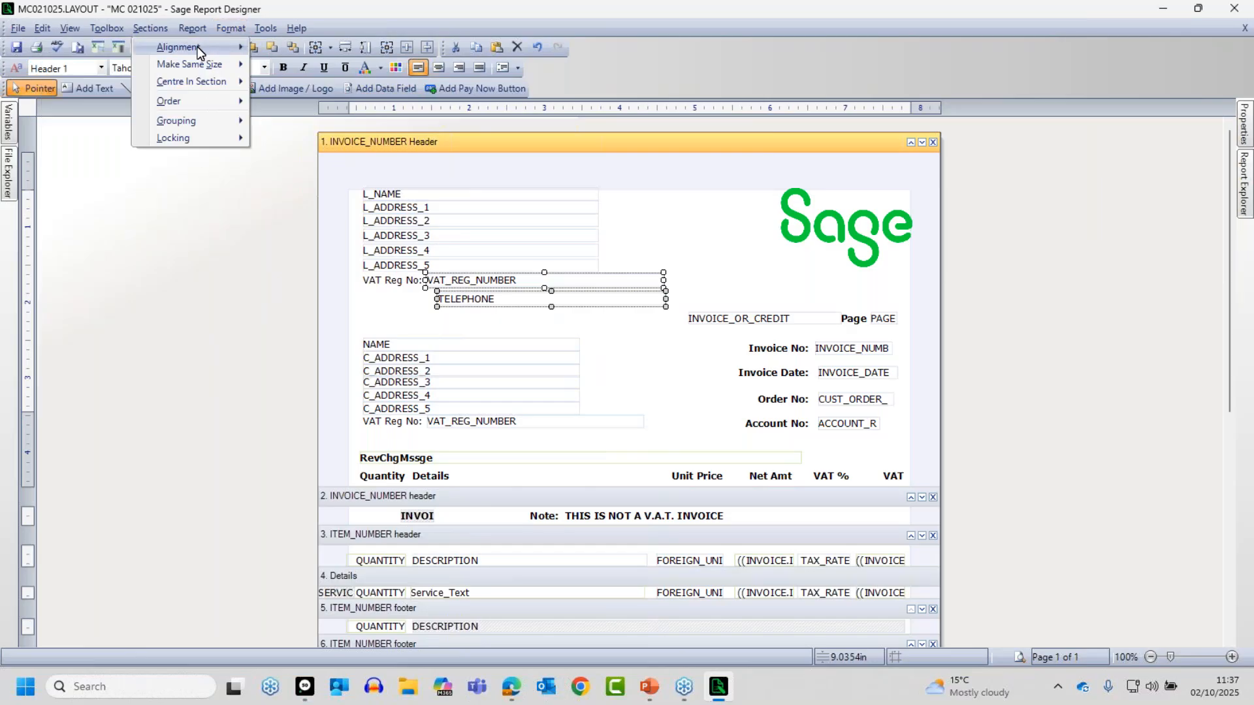
pyautogui.moveTo(199, 53)
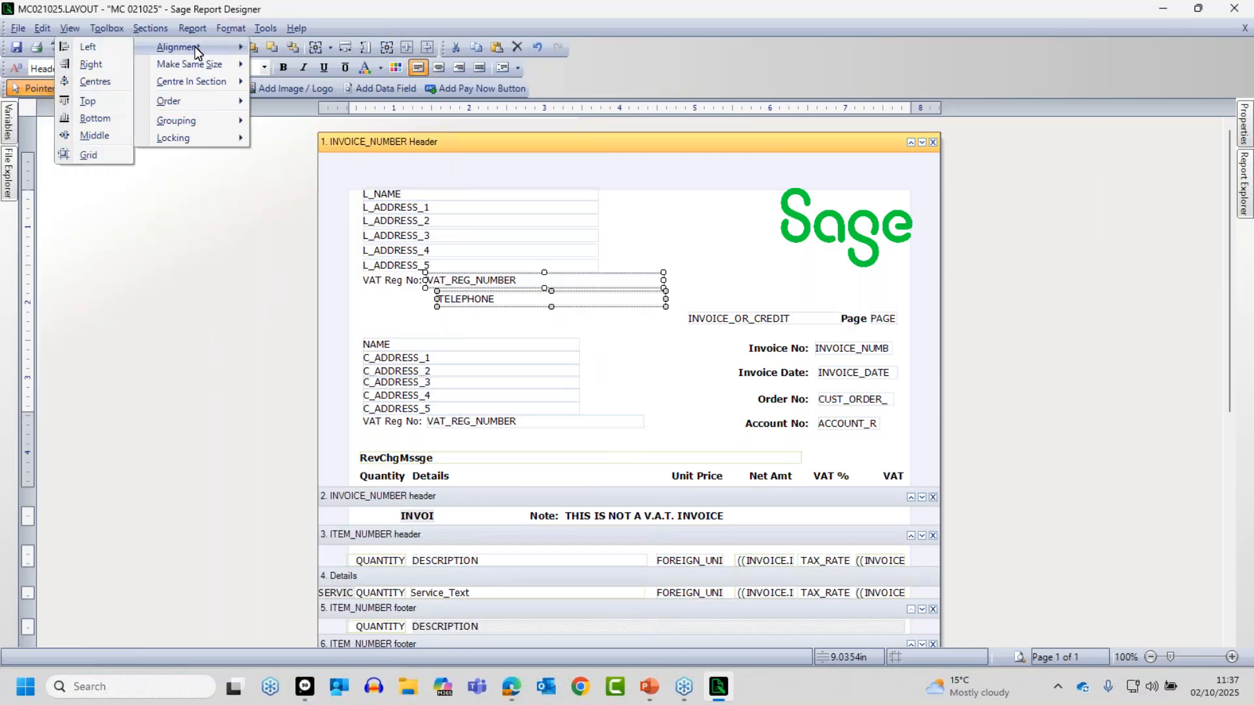
pyautogui.click(88, 47)
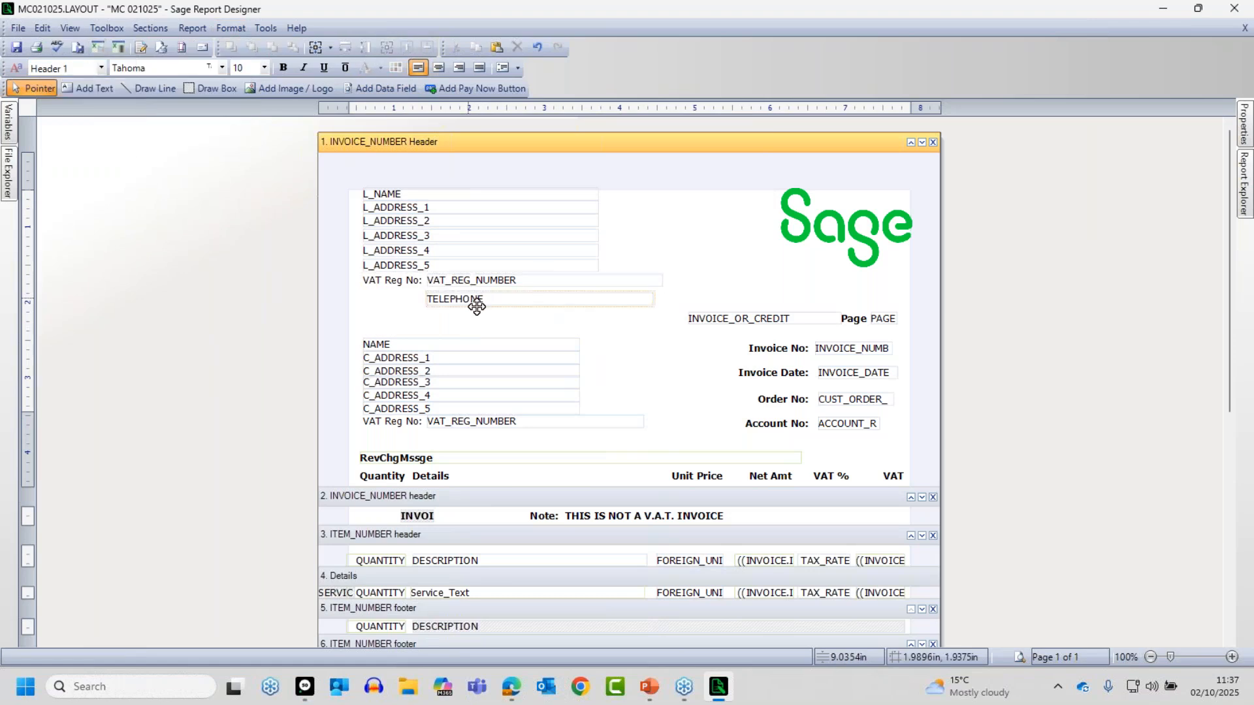
# Move the TELEPHONE field slightly up so it sits directly beneath the company's VAT_REG_NUMBER field
pyautogui.click(469, 298)
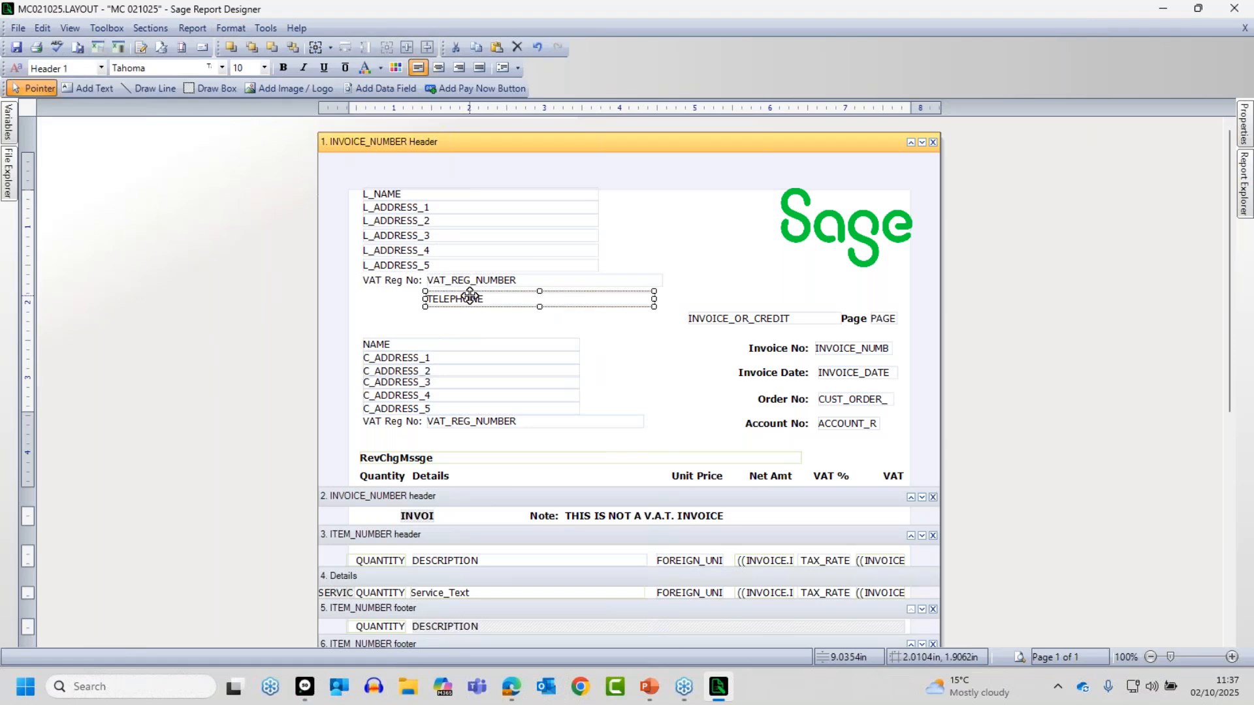
pyautogui.moveTo(469, 297); pyautogui.dragTo(470, 293)
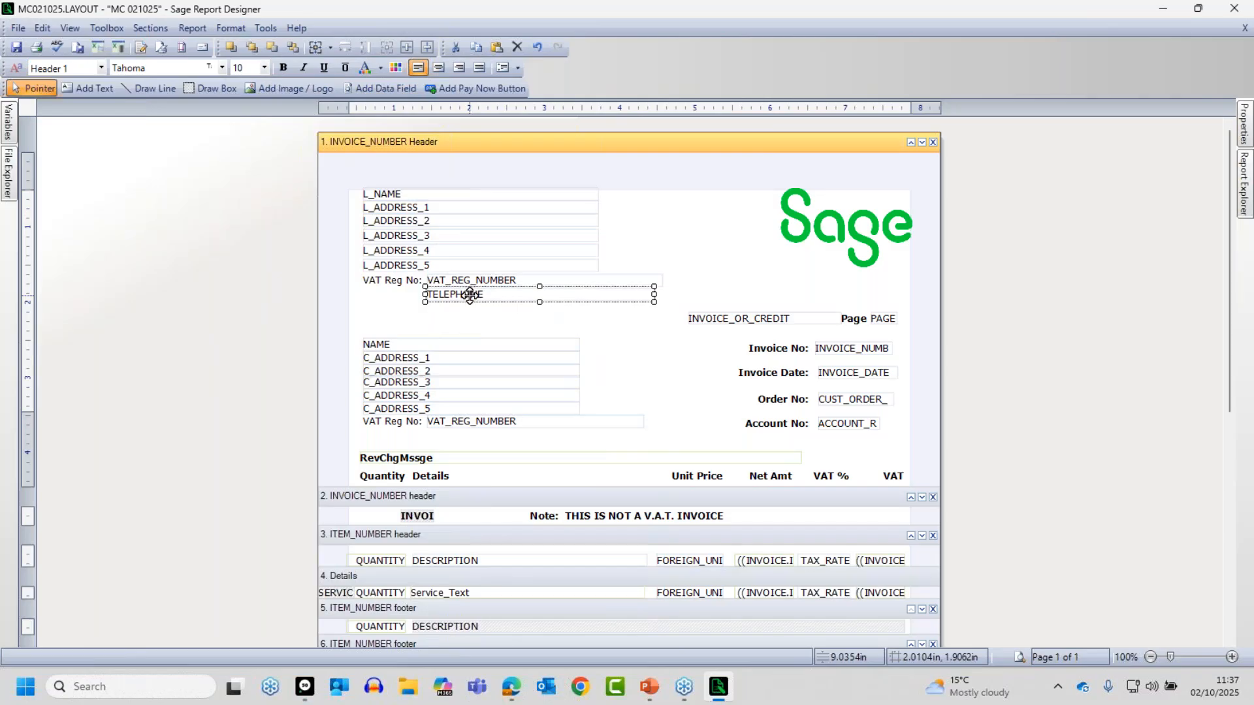
pyautogui.click(480, 337)
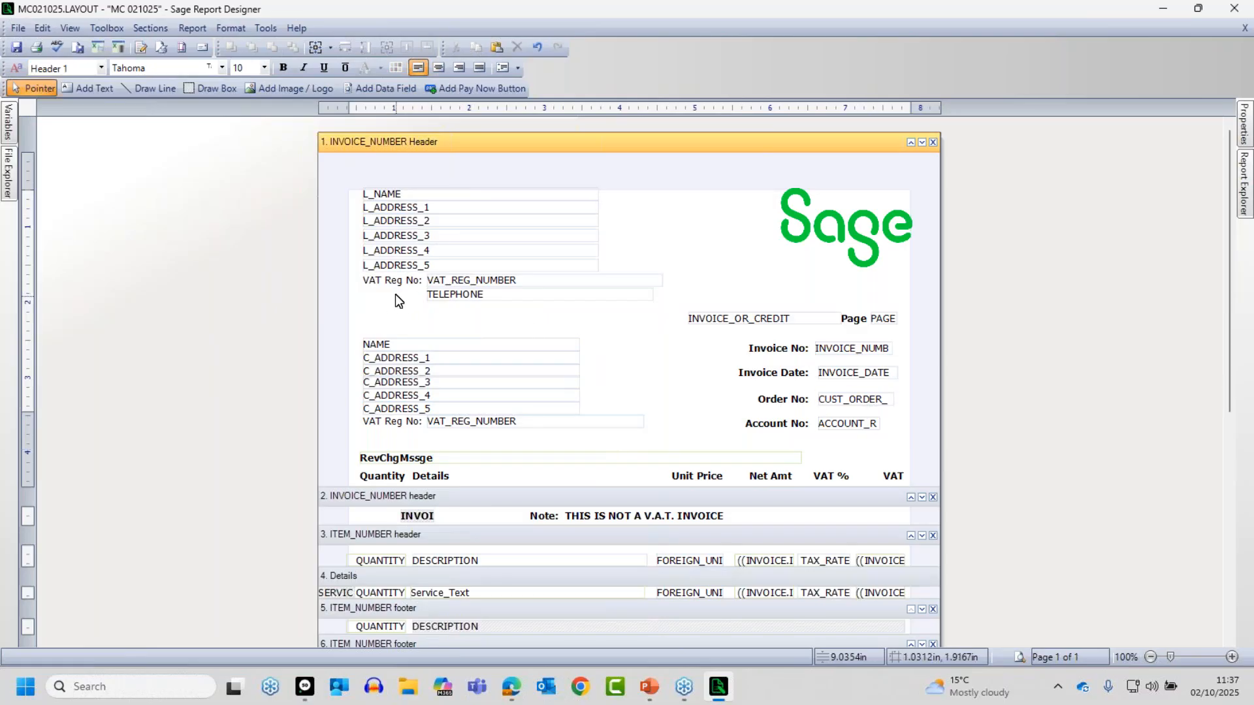
# Add a text label reading "Tel No:" in front of the TELEPHONE field, below the company's VAT Reg No: label
pyautogui.click(110, 89)
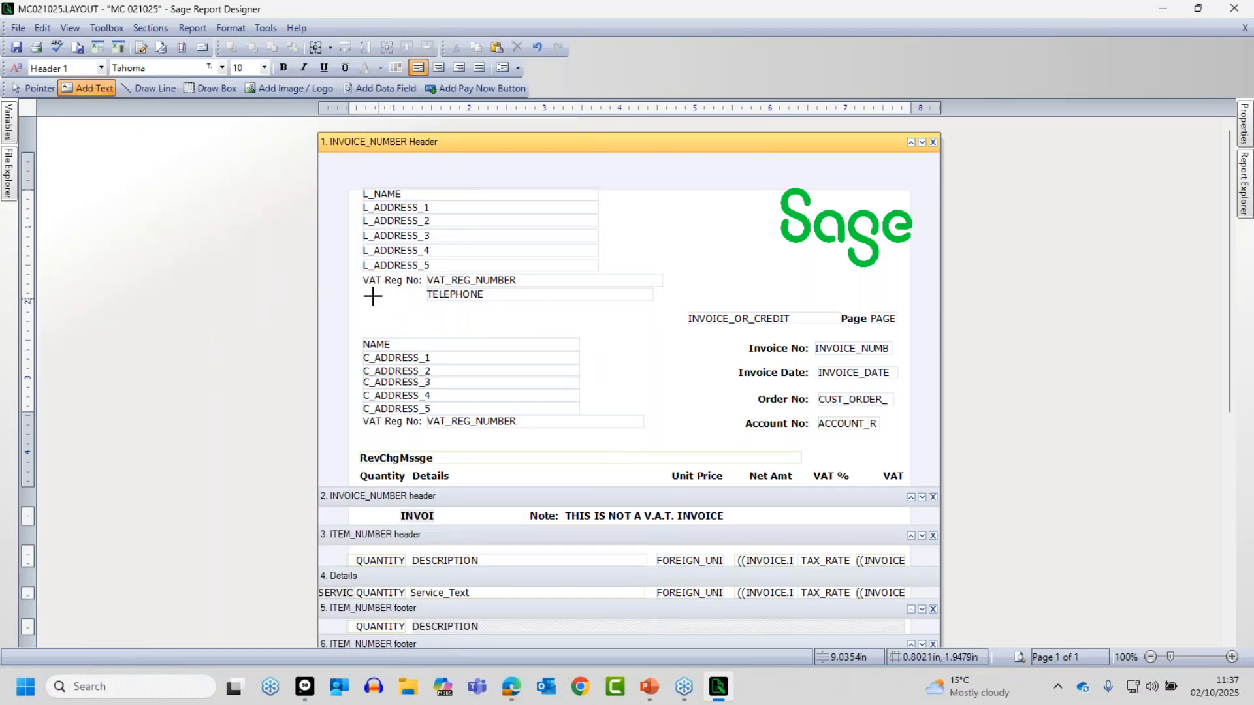
pyautogui.moveTo(368, 293); pyautogui.dragTo(397, 321)
pyautogui.write('Tel')
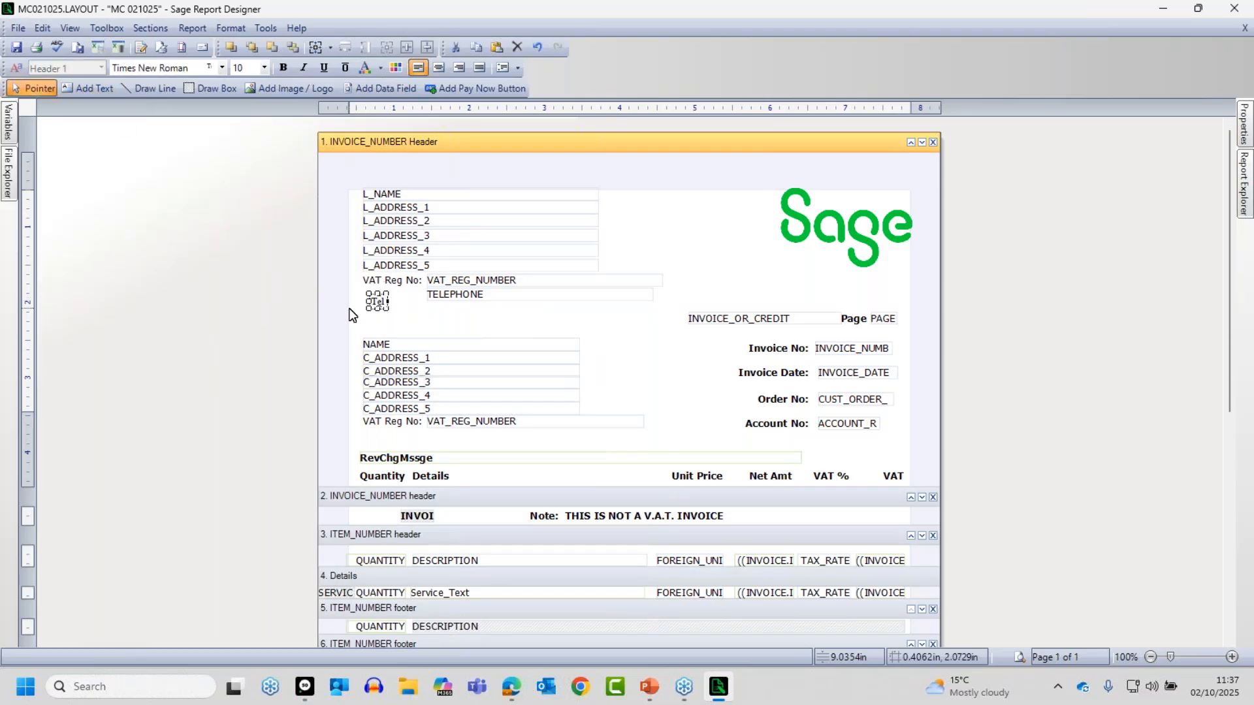
pyautogui.write(' Noo:')
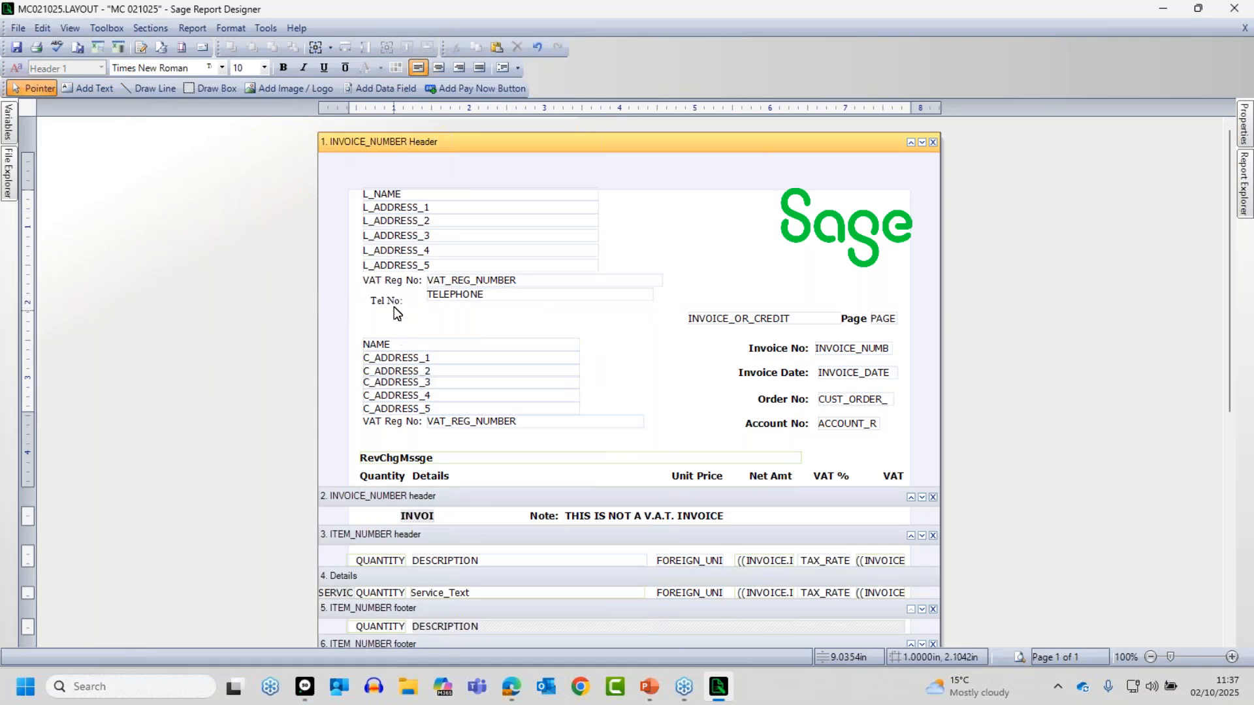
# Apply the Header 1 style to the "Tel No:" label to match the company's VAT Reg No: label
pyautogui.click(394, 279)
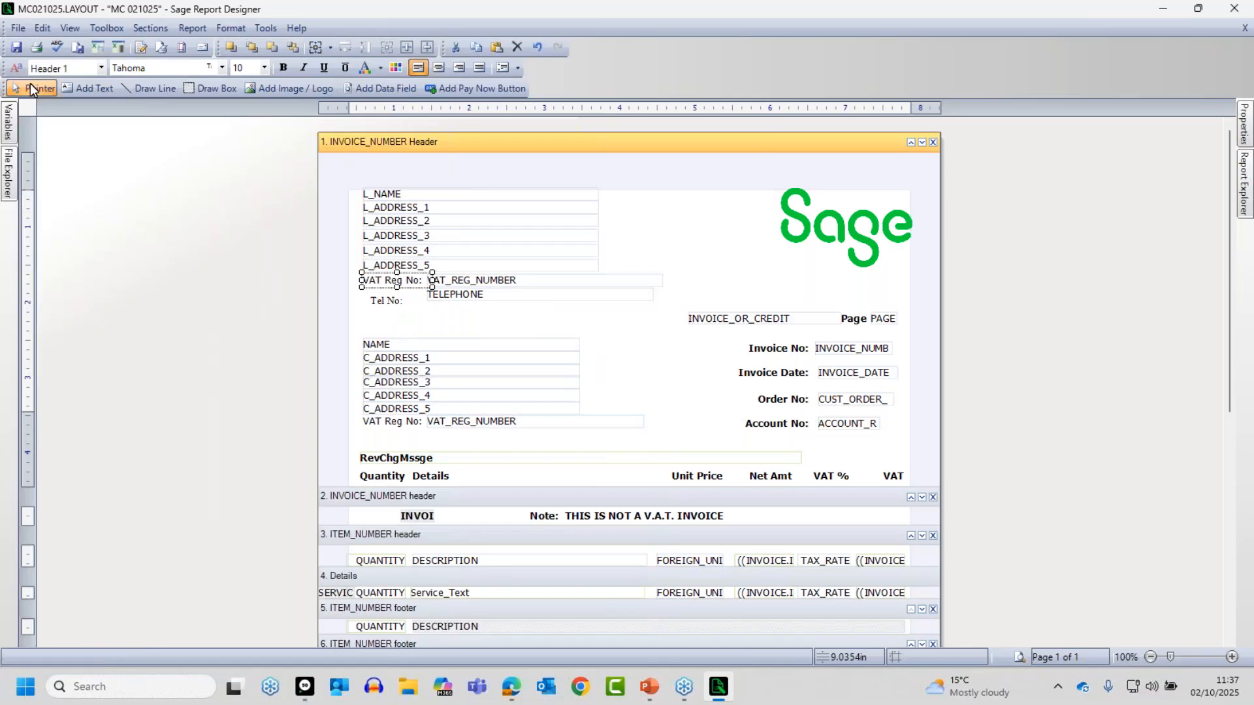
pyautogui.click(385, 301)
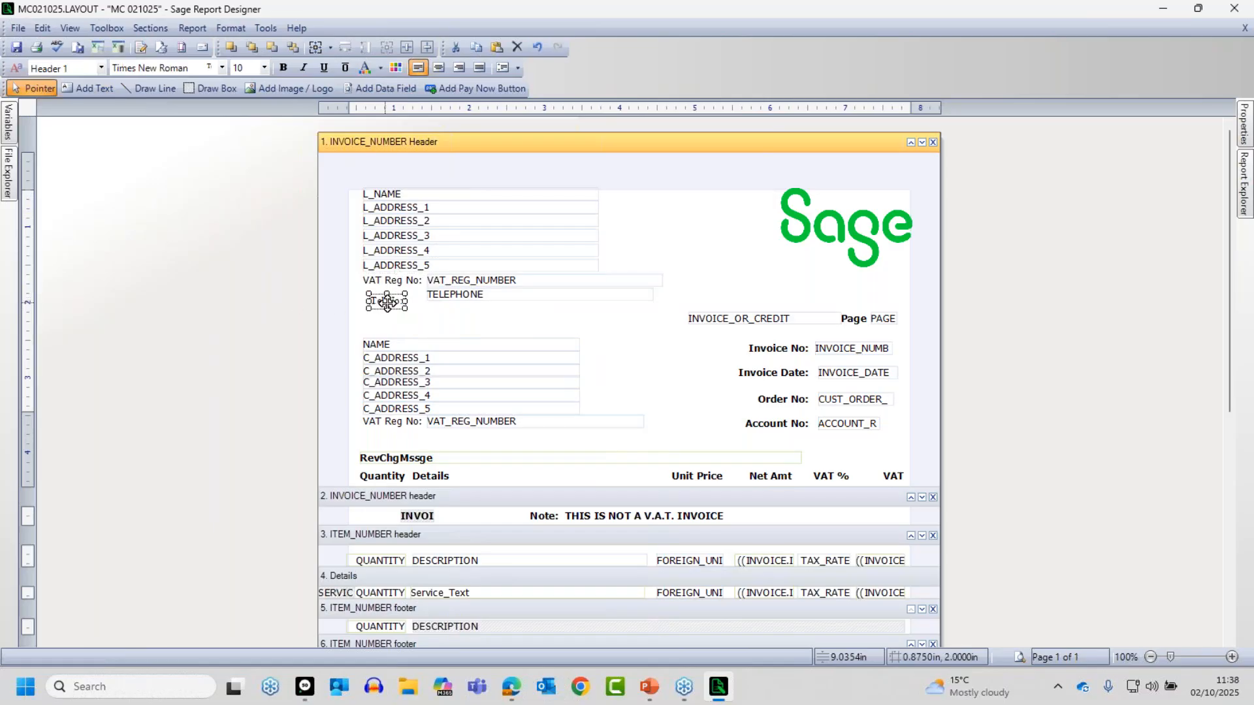
pyautogui.click(101, 68)
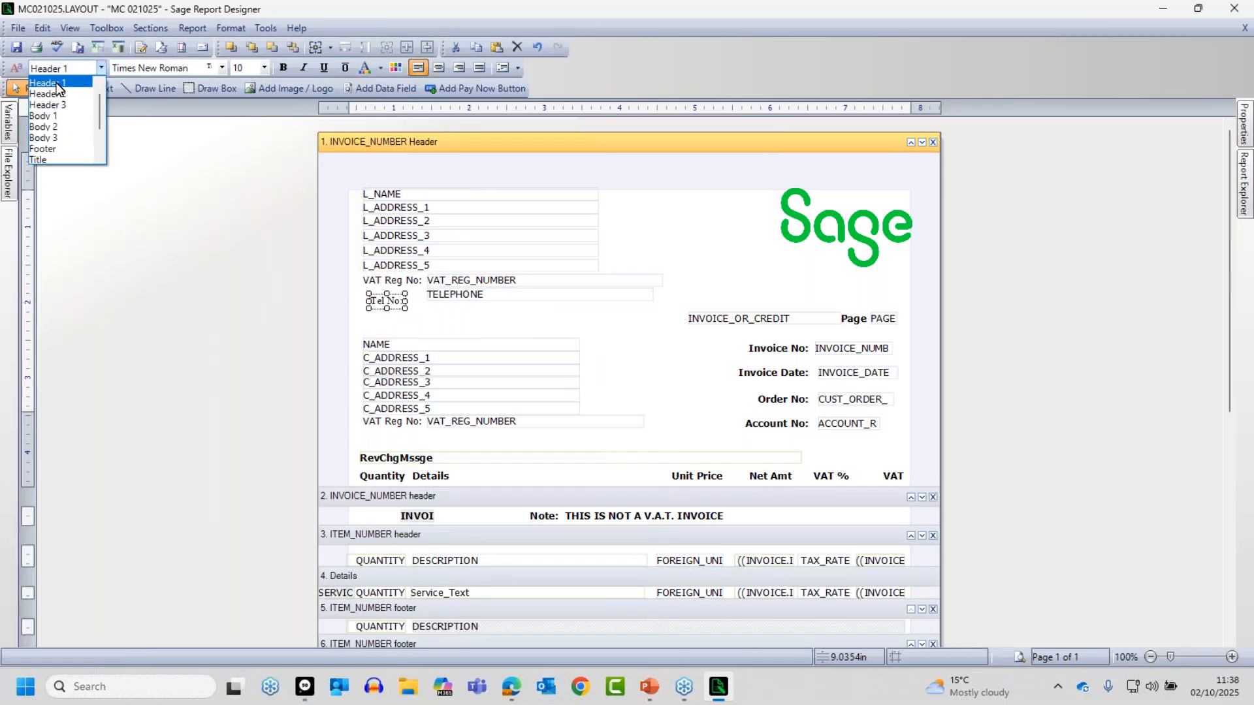
pyautogui.click(55, 83)
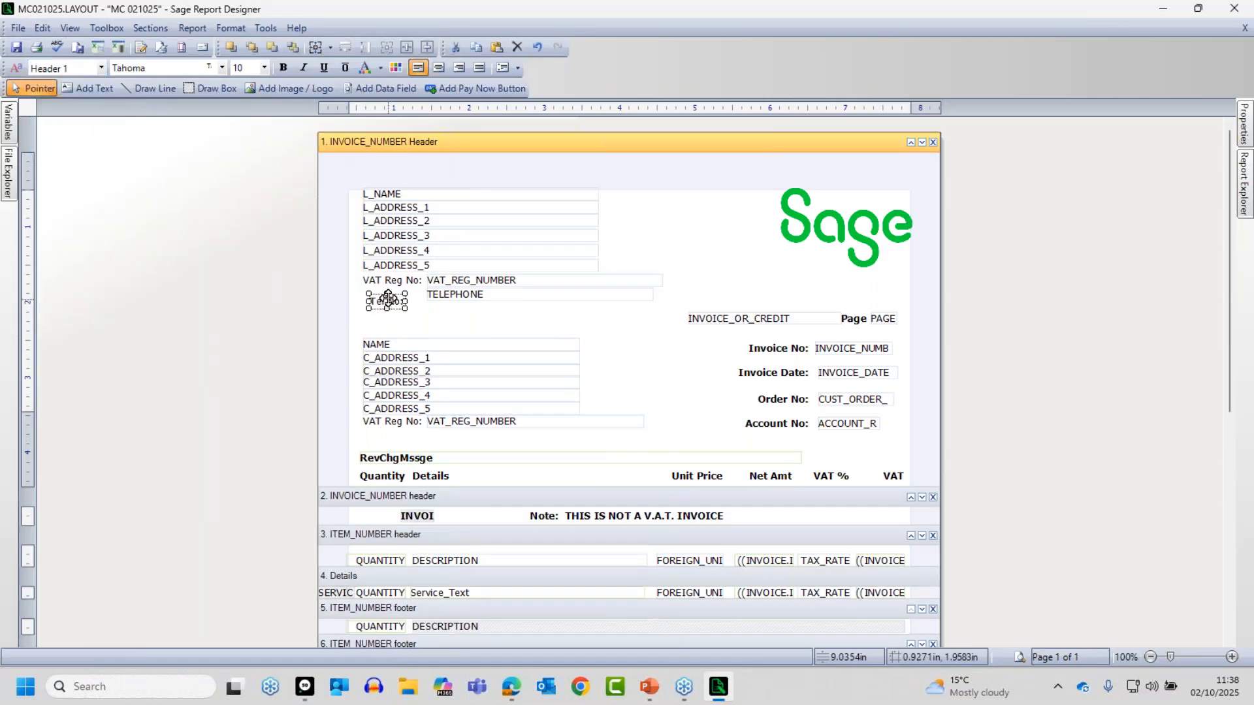
# Move the "Tel No:" label directly beneath the company's VAT Reg No: label, level with the TELEPHONE field and left-aligned with the label above
pyautogui.moveTo(388, 300); pyautogui.dragTo(375, 296)
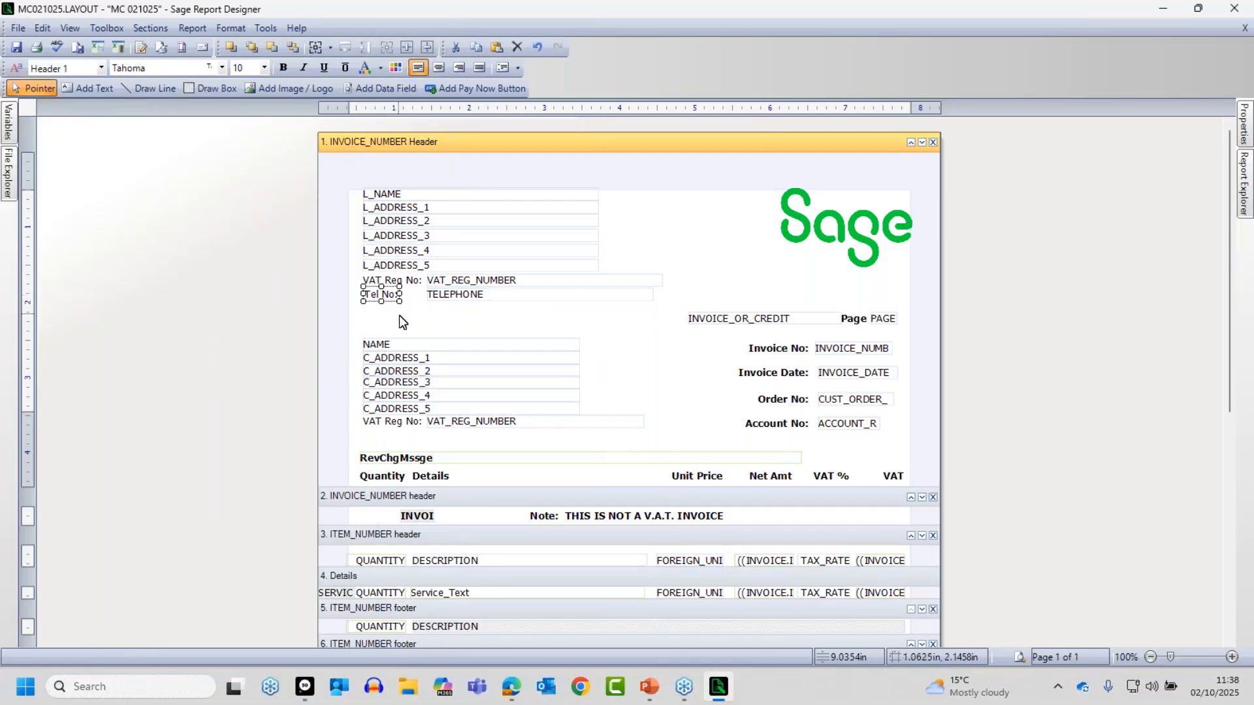
pyautogui.click(401, 319)
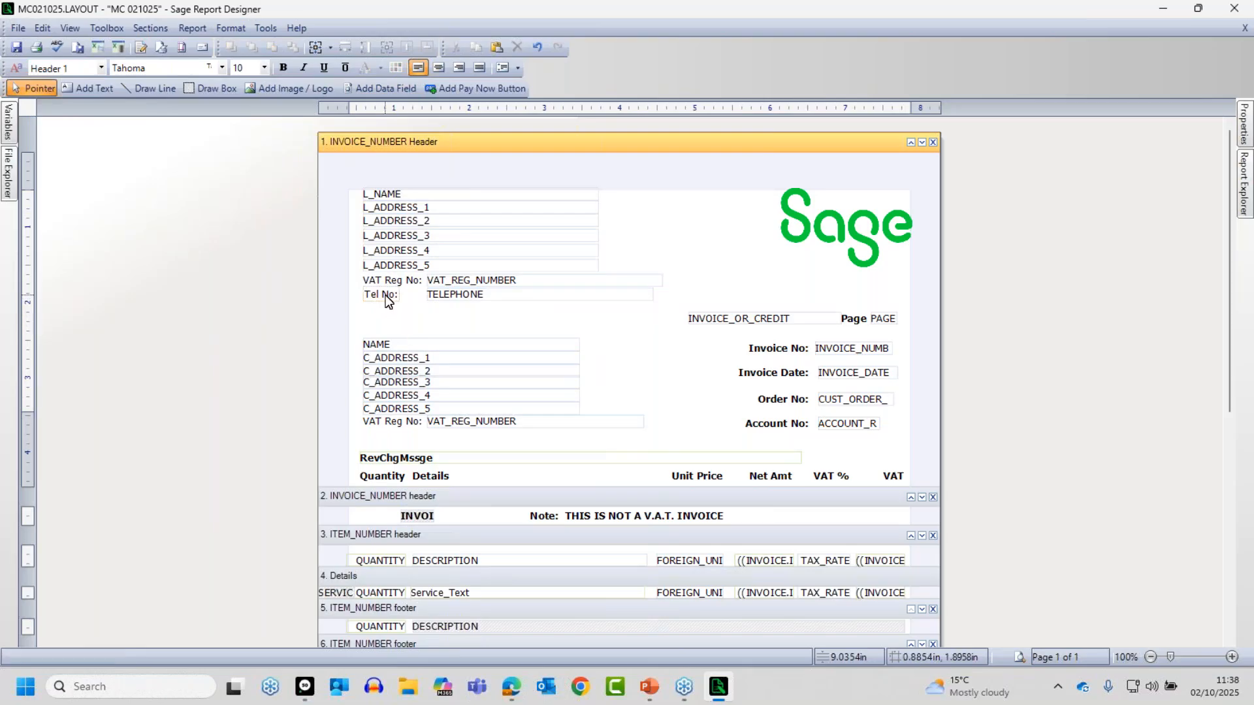
pyautogui.click(387, 299)
pyautogui.click(434, 326)
# Preview the invoice to check the company telephone line, and return to the layout design
pyautogui.click(1014, 652)
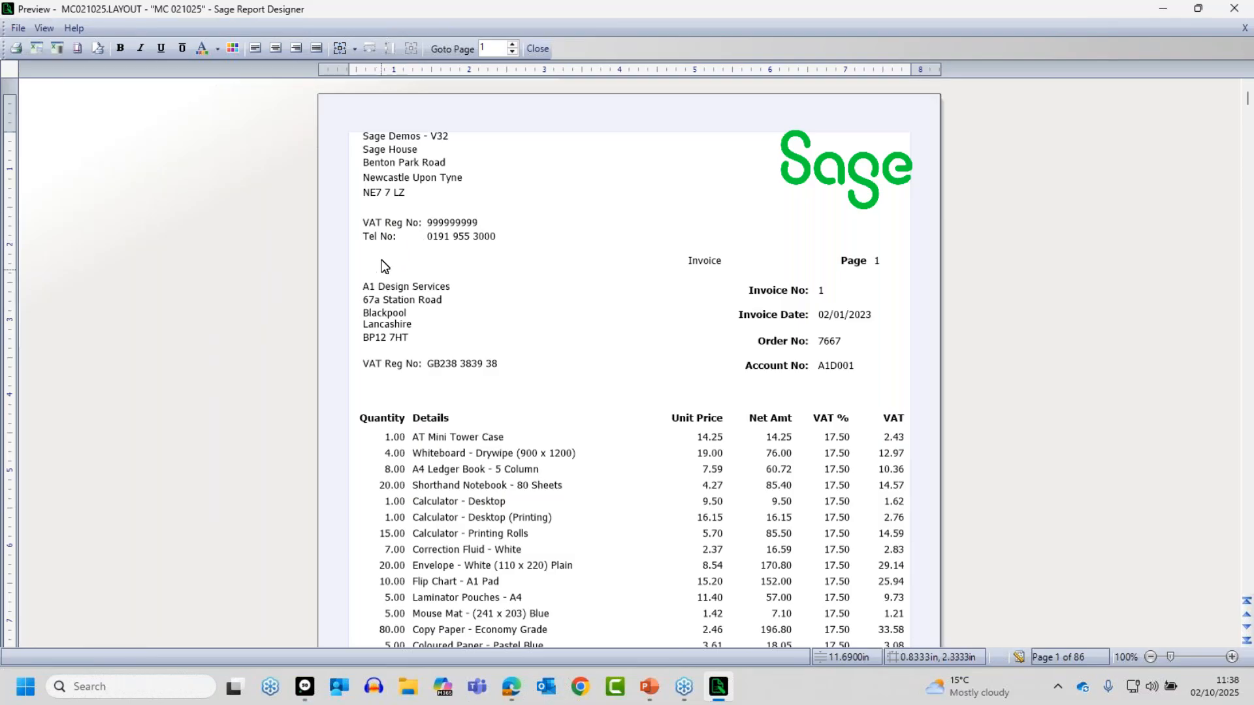
pyautogui.click(1017, 656)
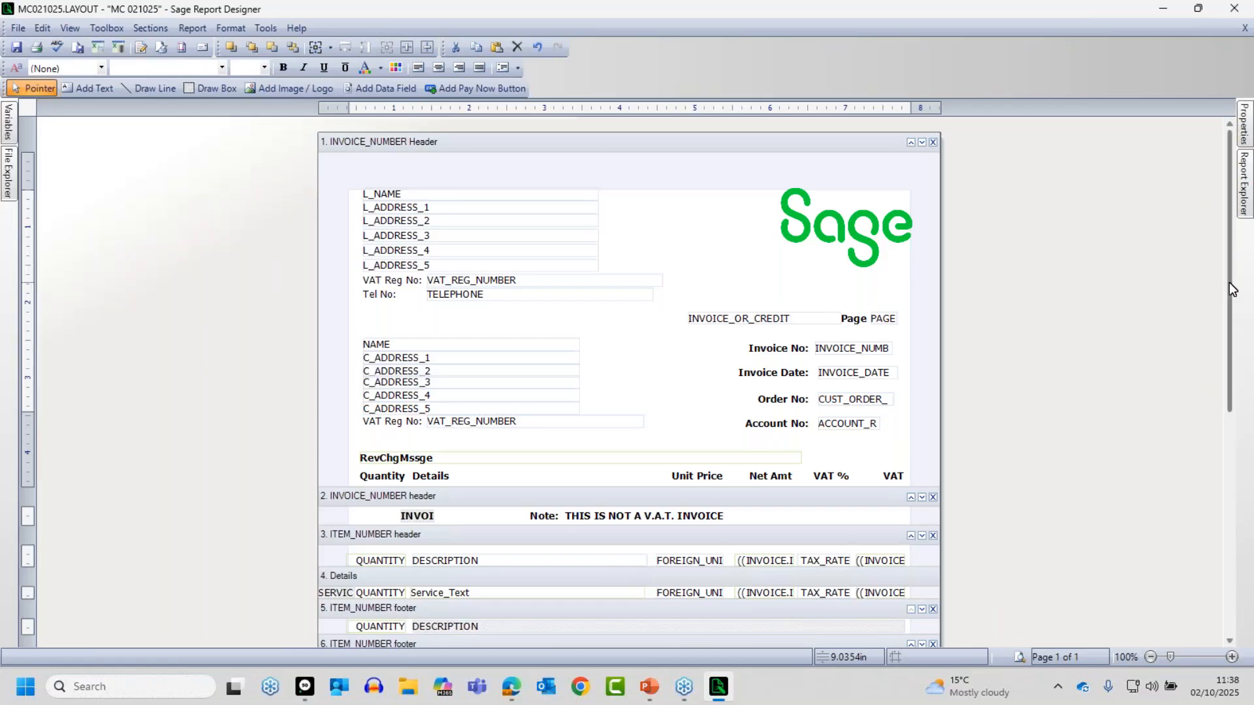
# Delete the DEL_NAME and DEL_ADDRESS_1 to DEL_ADDRESS_5 fields from the last INVOICE_NUMBER Footer section
pyautogui.moveTo(1232, 288); pyautogui.dragTo(1240, 524)
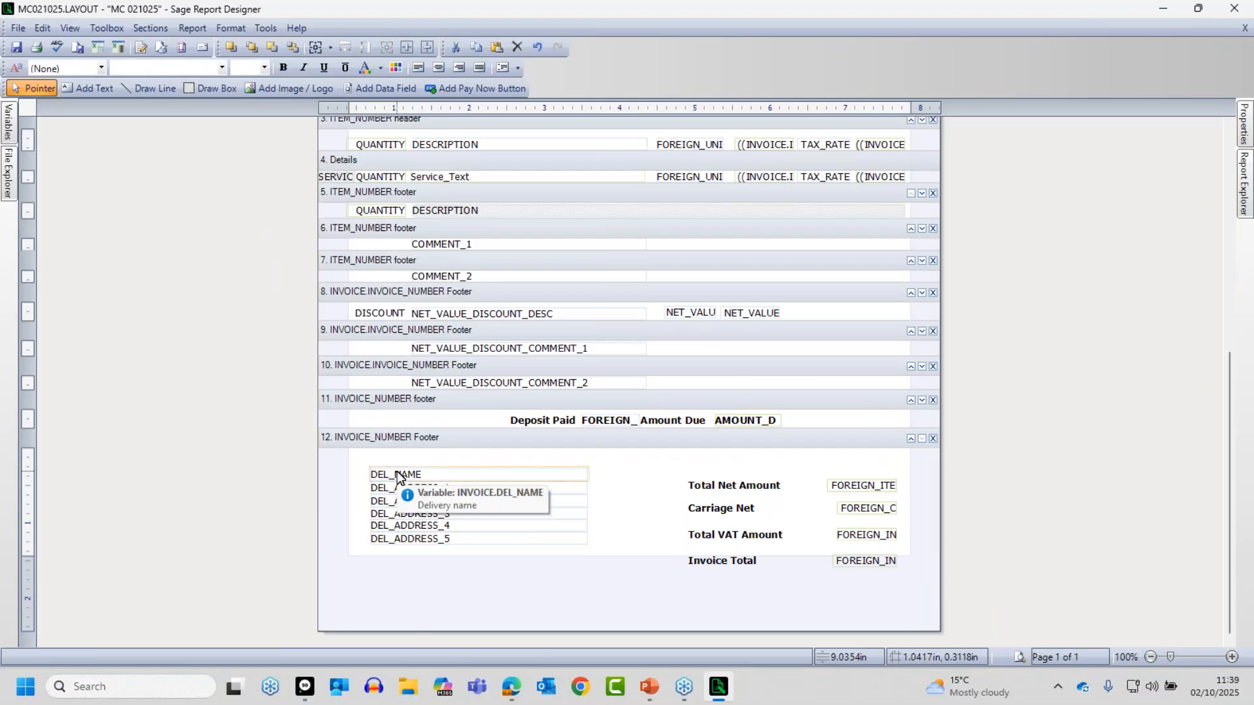
pyautogui.moveTo(354, 457)
pyautogui.mouseDown()
pyautogui.moveTo(418, 571)
pyautogui.moveTo(594, 552)
pyautogui.moveTo(613, 562)
pyautogui.moveTo(603, 551)
pyautogui.mouseUp()
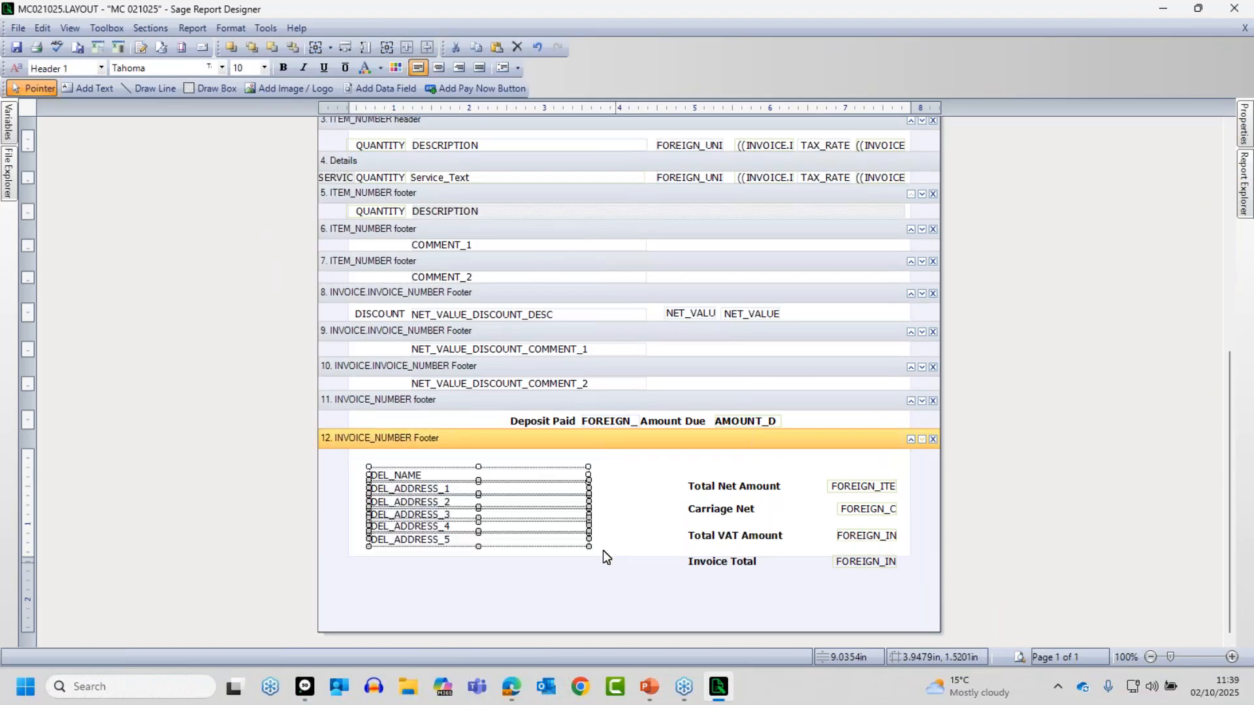
pyautogui.press('Delete')
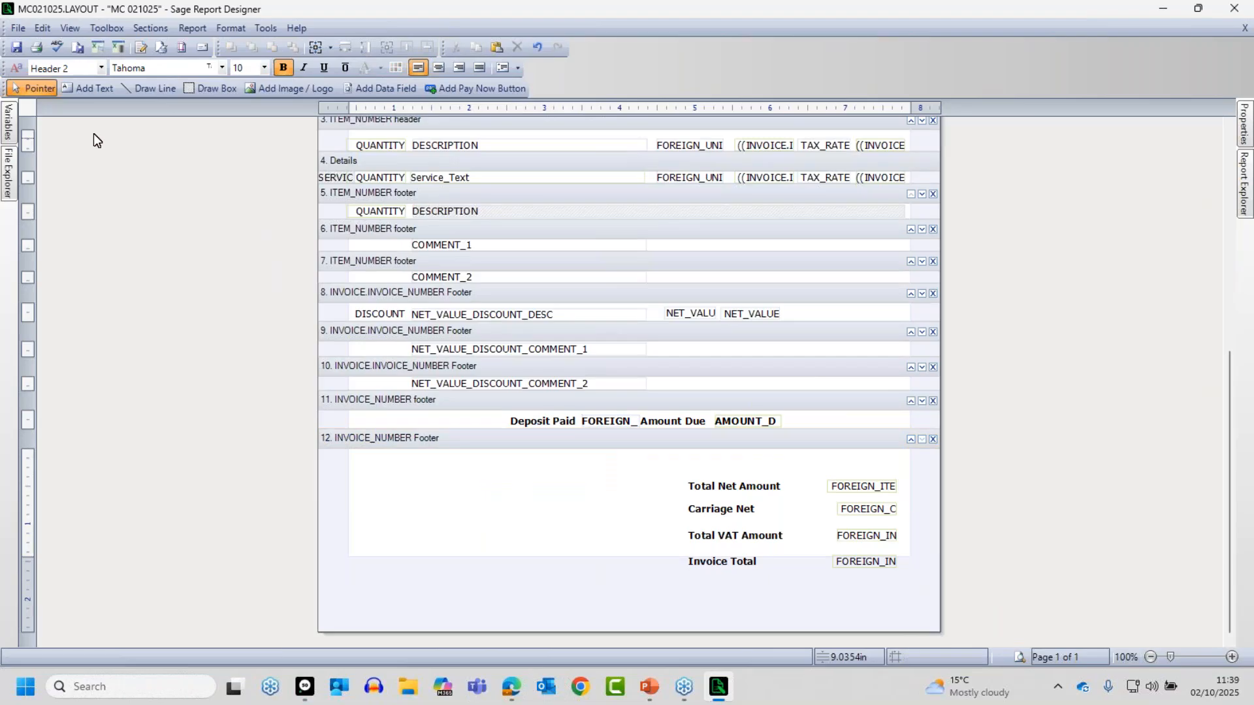
# Add a text label reading "To pay us online" in the last INVOICE_NUMBER Footer section, where the delivery address stood
pyautogui.click(86, 87)
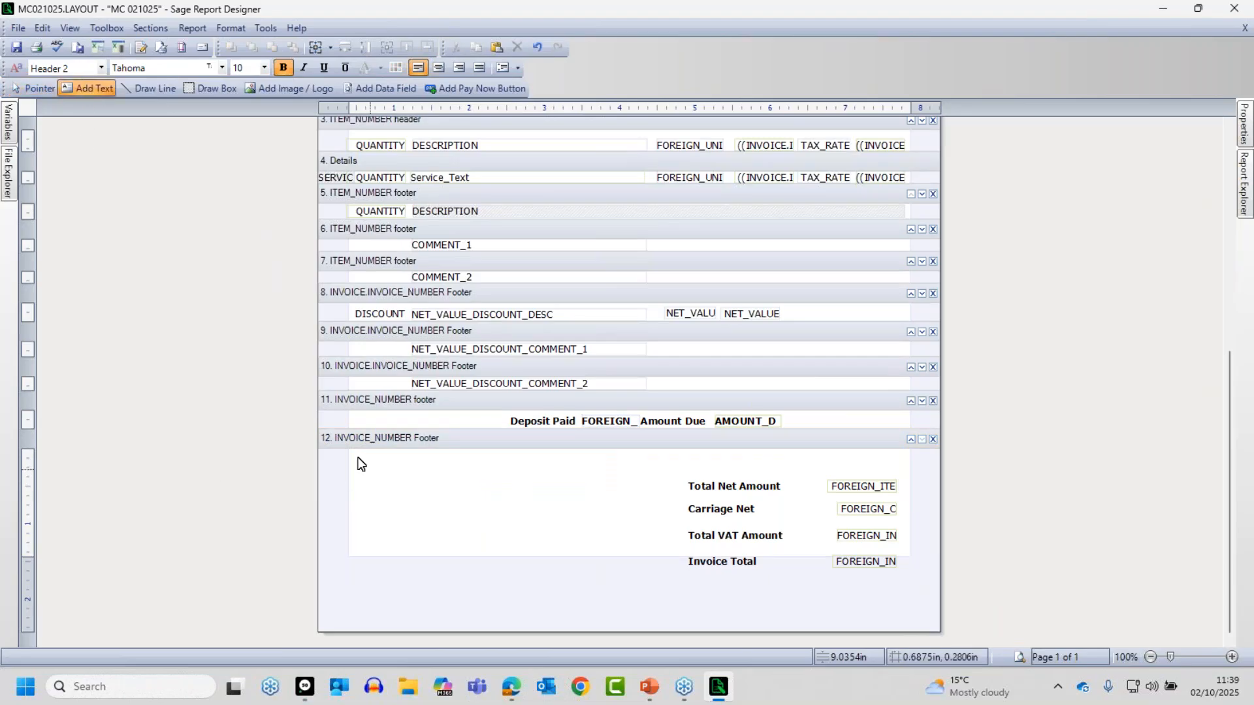
pyautogui.click(368, 468)
pyautogui.write('Topa')
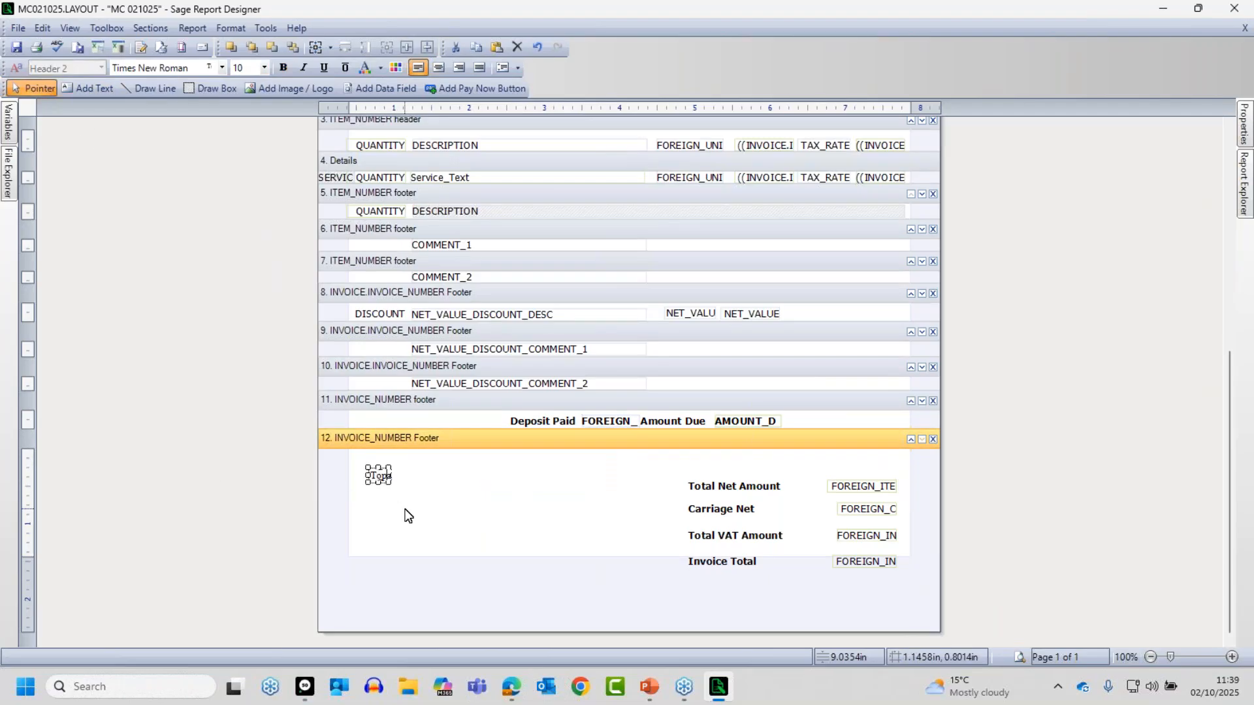
pyautogui.write('y us online')
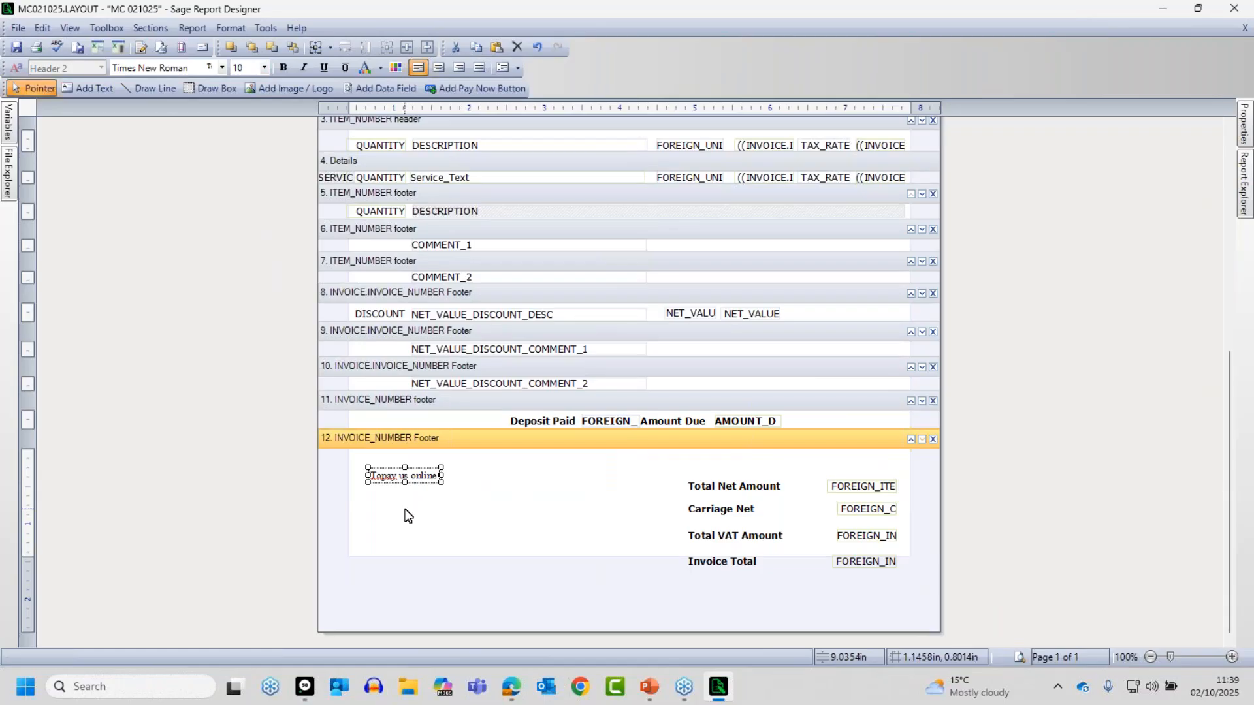
pyautogui.click(408, 516)
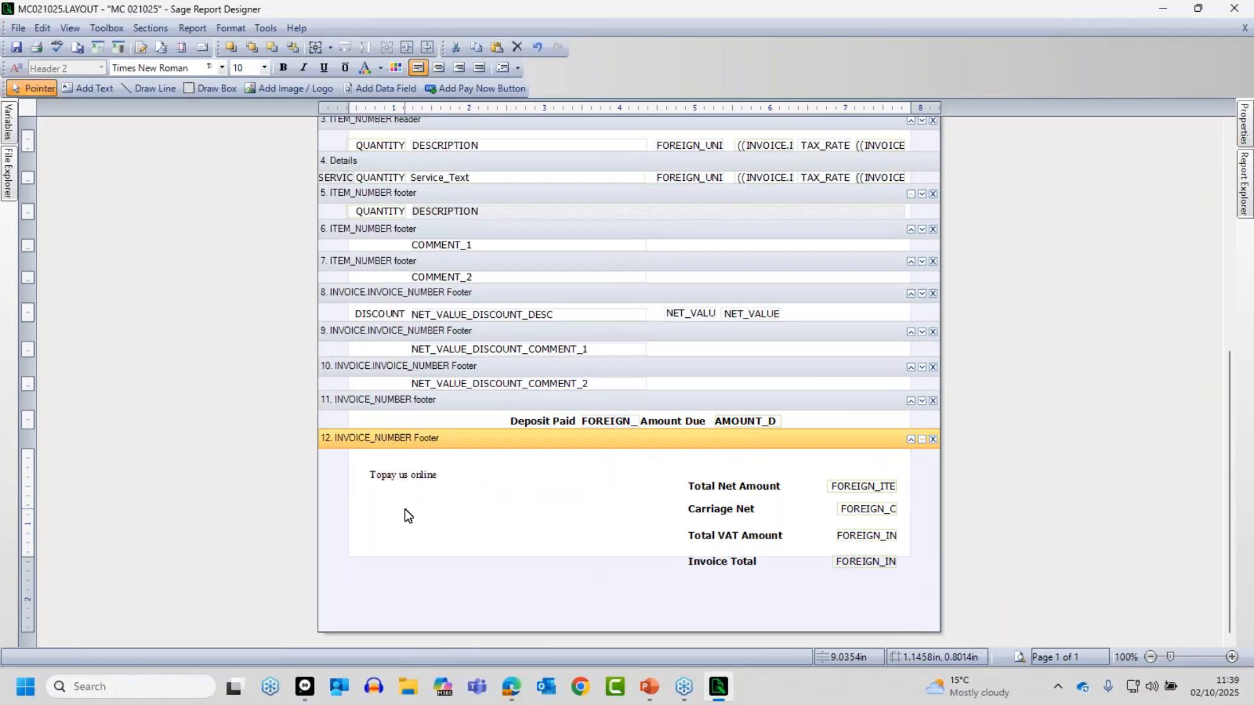
pyautogui.click(405, 479)
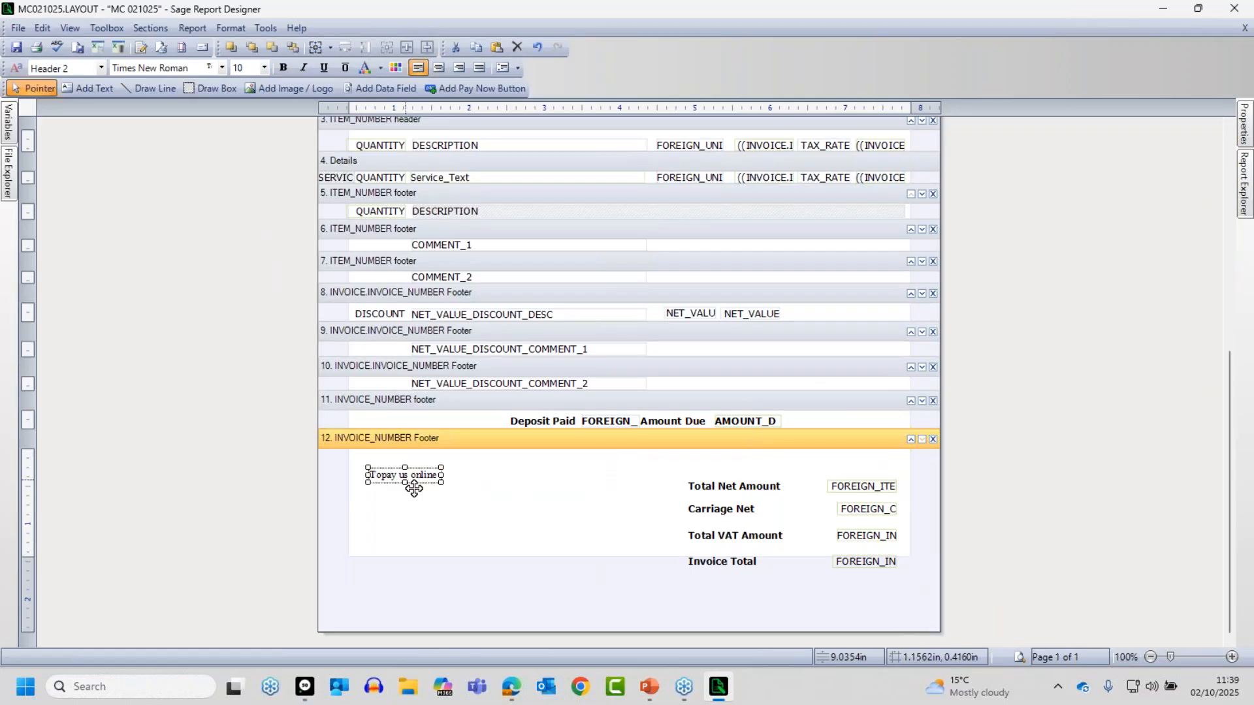
pyautogui.click(383, 478)
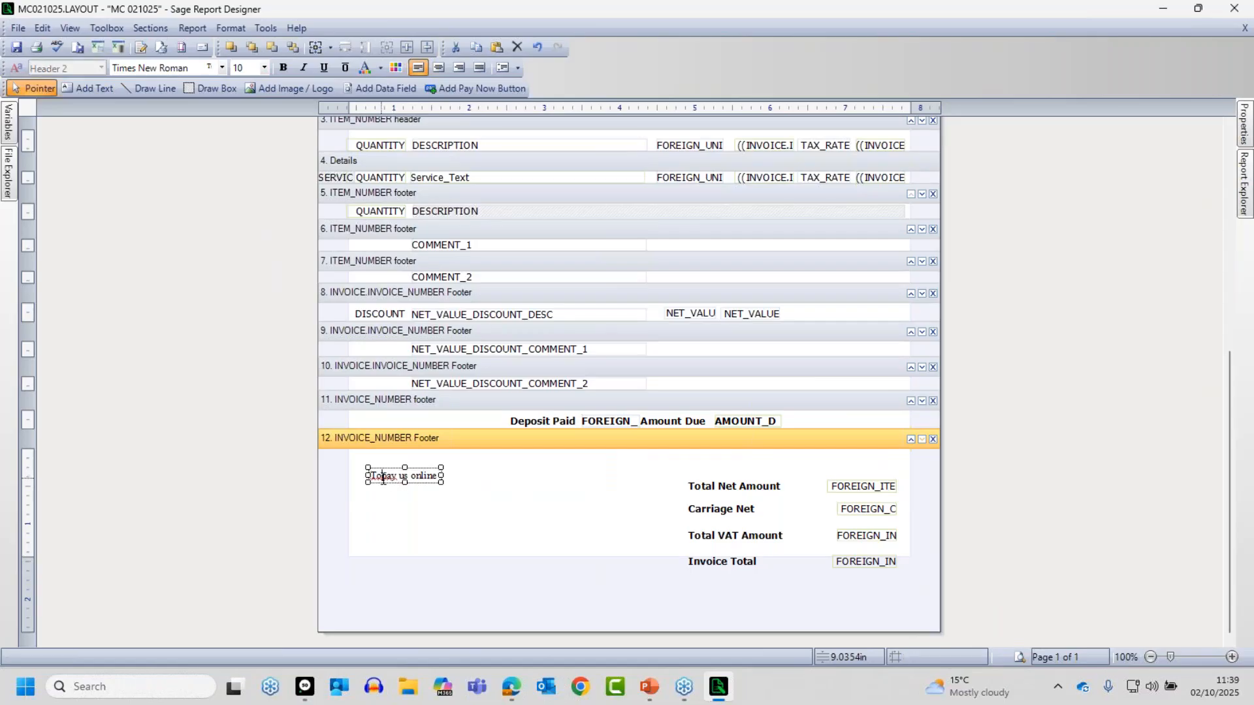
pyautogui.click(451, 514)
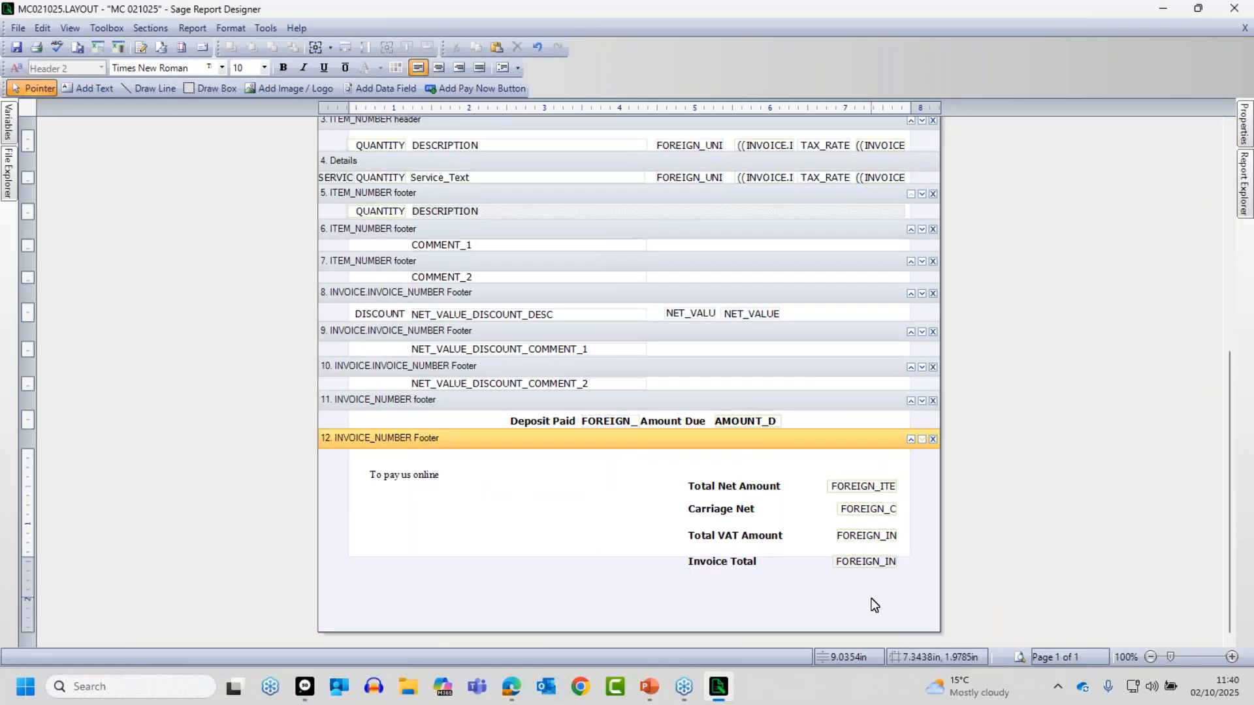
# Examine the last INVOICE_NUMBER Footer section's appearance, behaviour and layout properties, and the report's object structure
pyautogui.click(1247, 134)
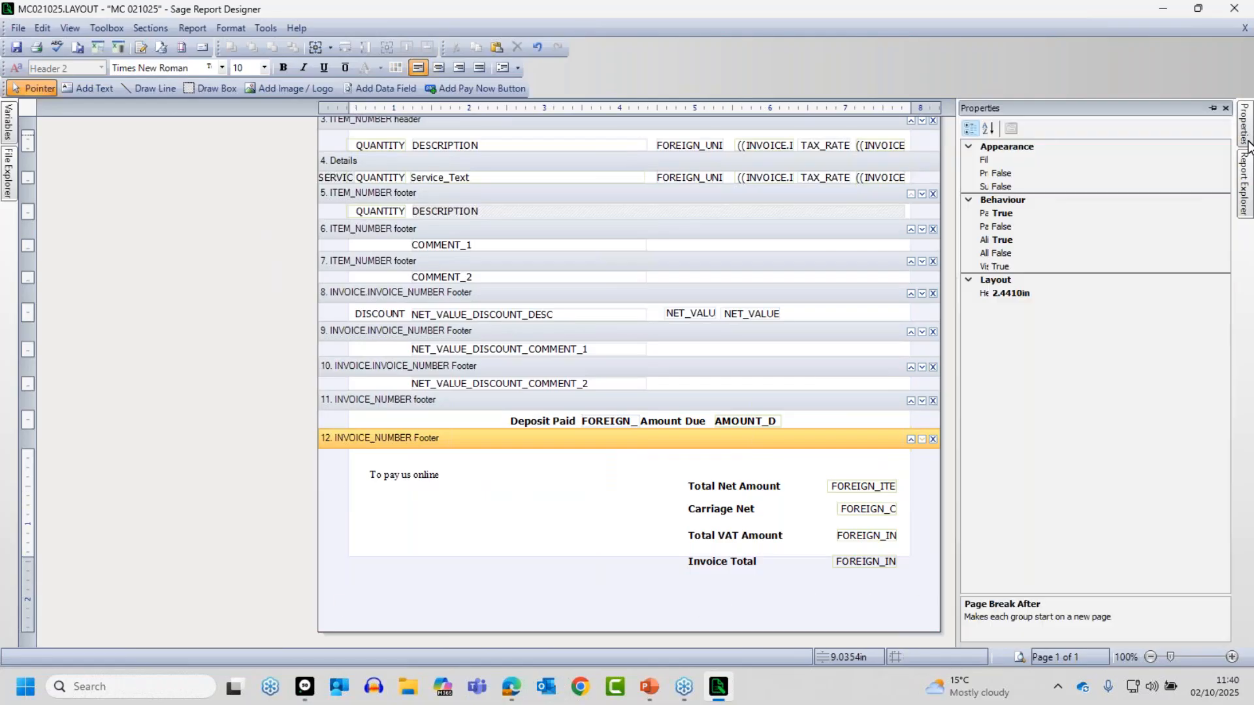
pyautogui.click(1246, 180)
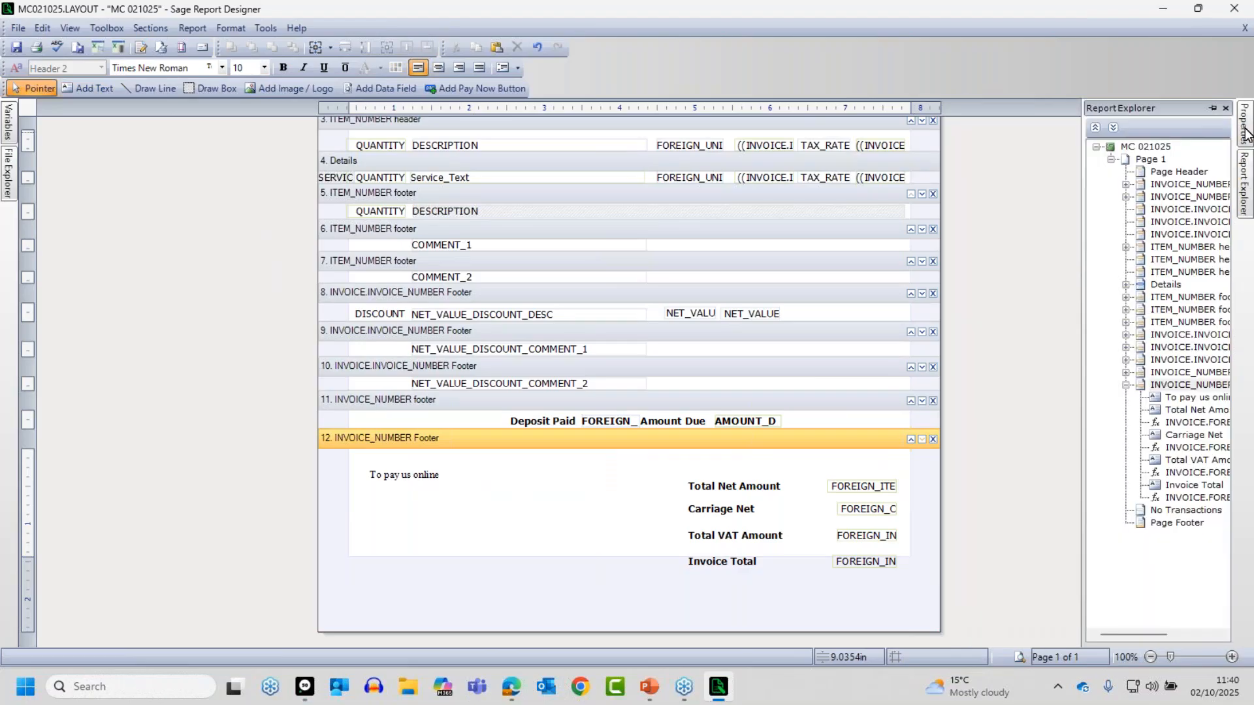
pyautogui.click(1247, 131)
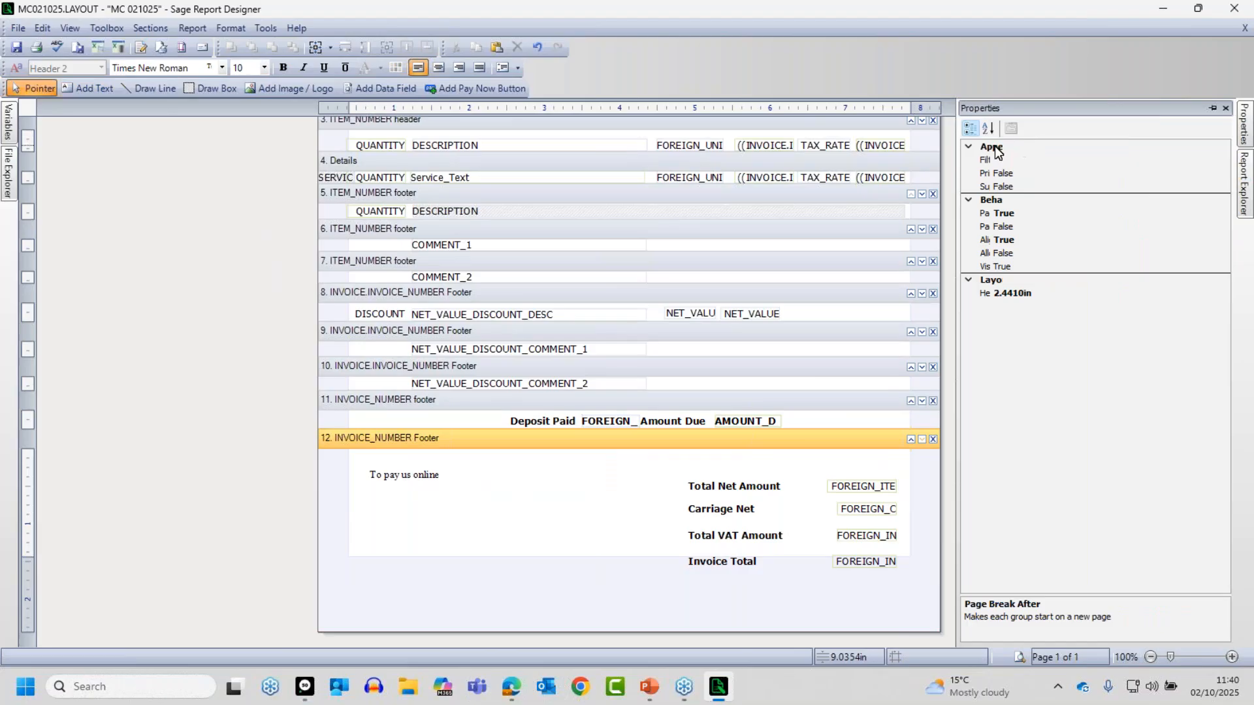
pyautogui.click(1013, 225)
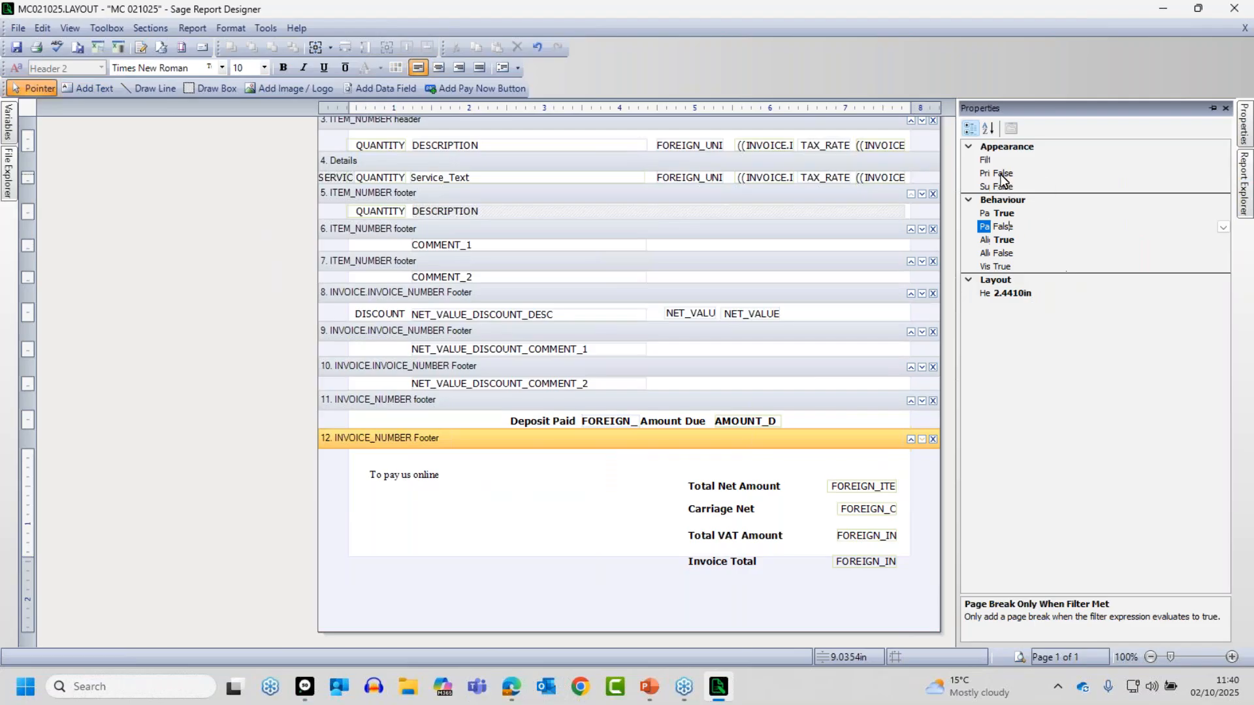
pyautogui.moveTo(989, 159); pyautogui.dragTo(1139, 190)
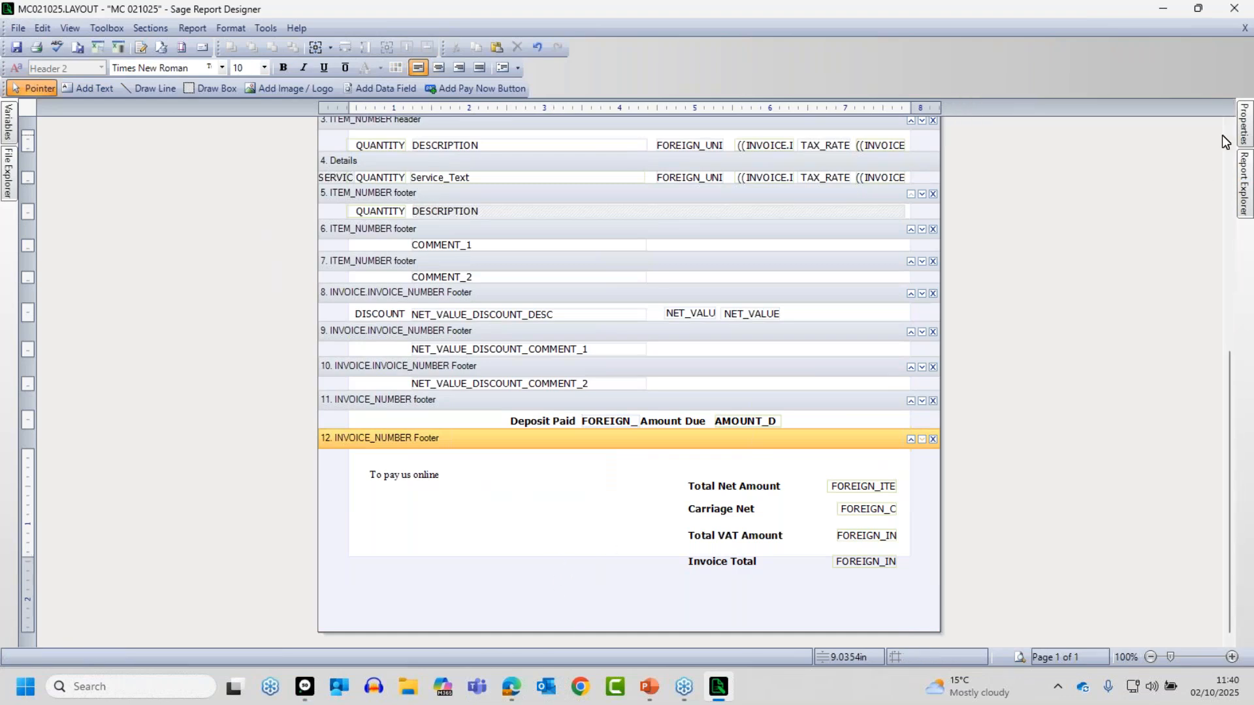
pyautogui.moveTo(1250, 128)
# Draw a line across the first INVOICE_NUMBER Header section, between the customer's VAT Reg No: row and RevChgMssge
pyautogui.scroll(5, 531, 530)
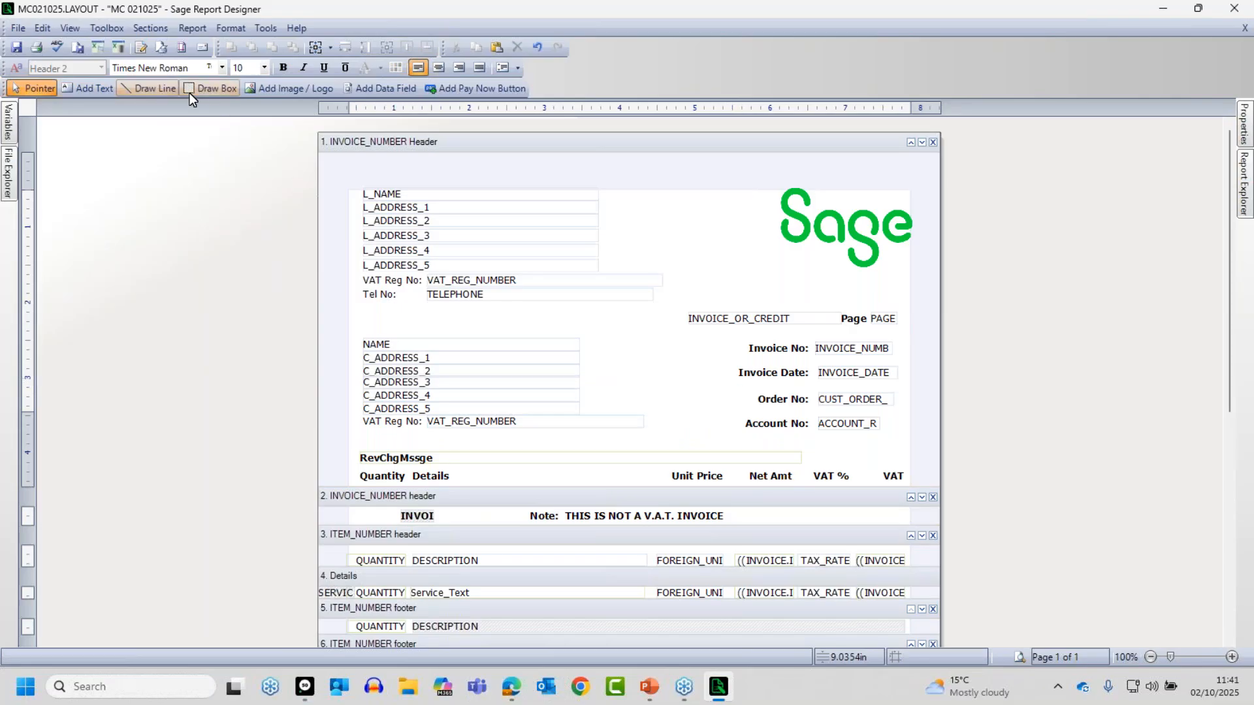
pyautogui.click(150, 85)
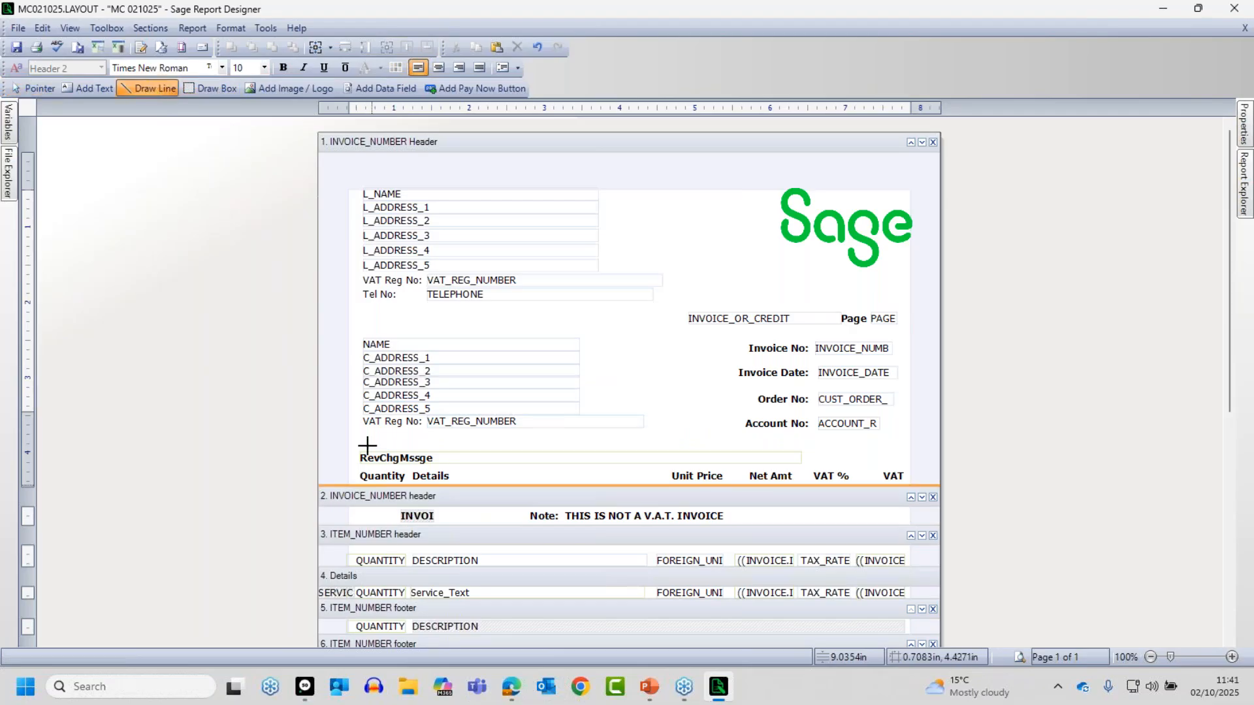
pyautogui.moveTo(360, 435)
pyautogui.mouseDown()
pyautogui.moveTo(710, 425)
pyautogui.moveTo(886, 443)
pyautogui.mouseUp()
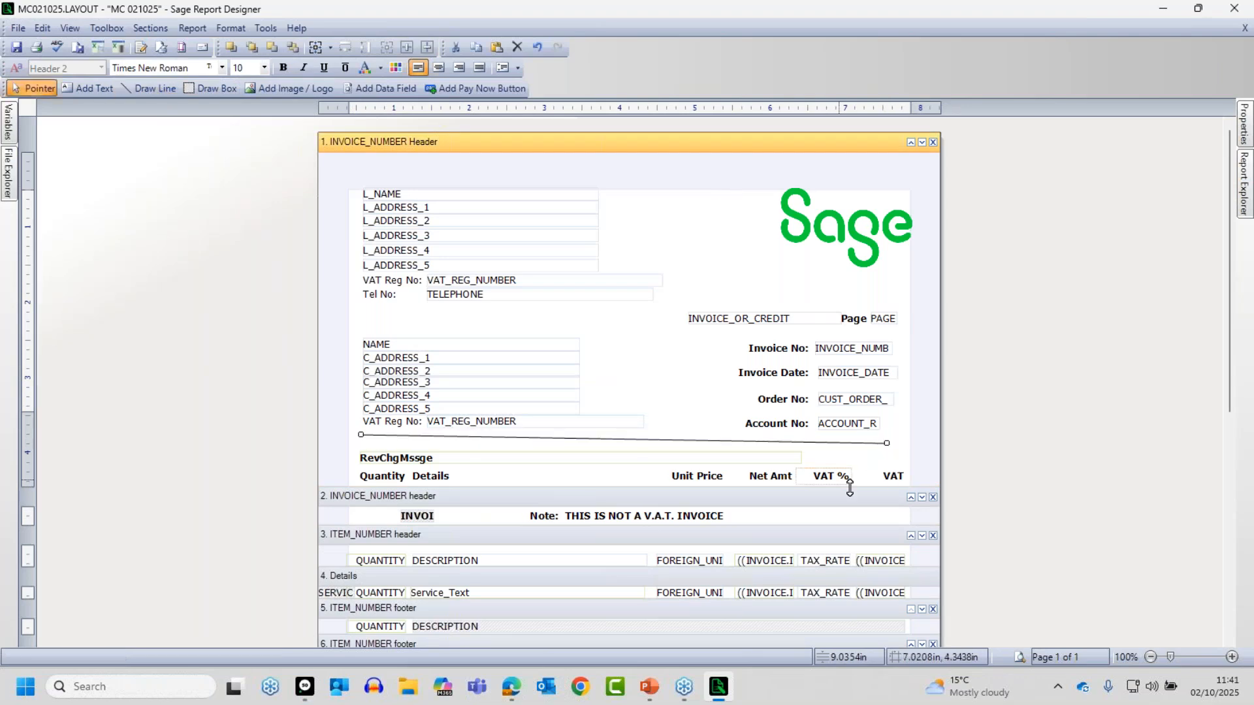
pyautogui.click(884, 460)
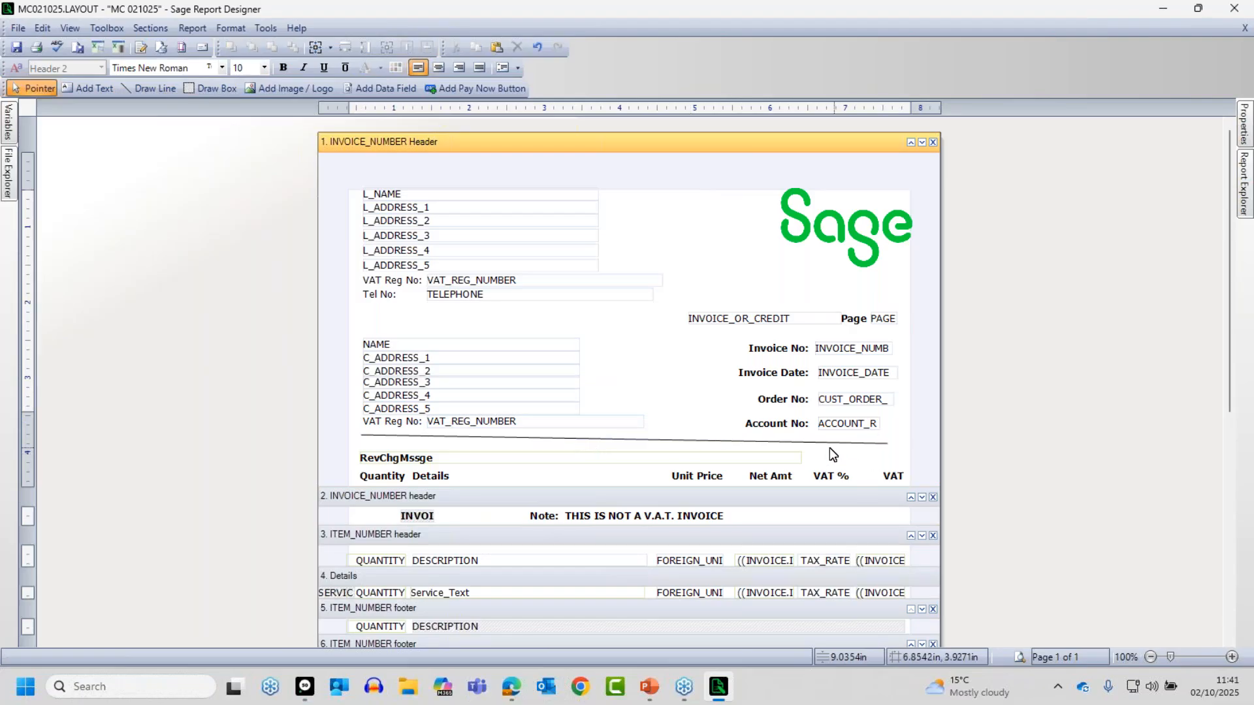
# Straighten the drawn line to horizontal and extend its end almost to the page margin, below the ACCOUNT_R field
pyautogui.click(849, 444)
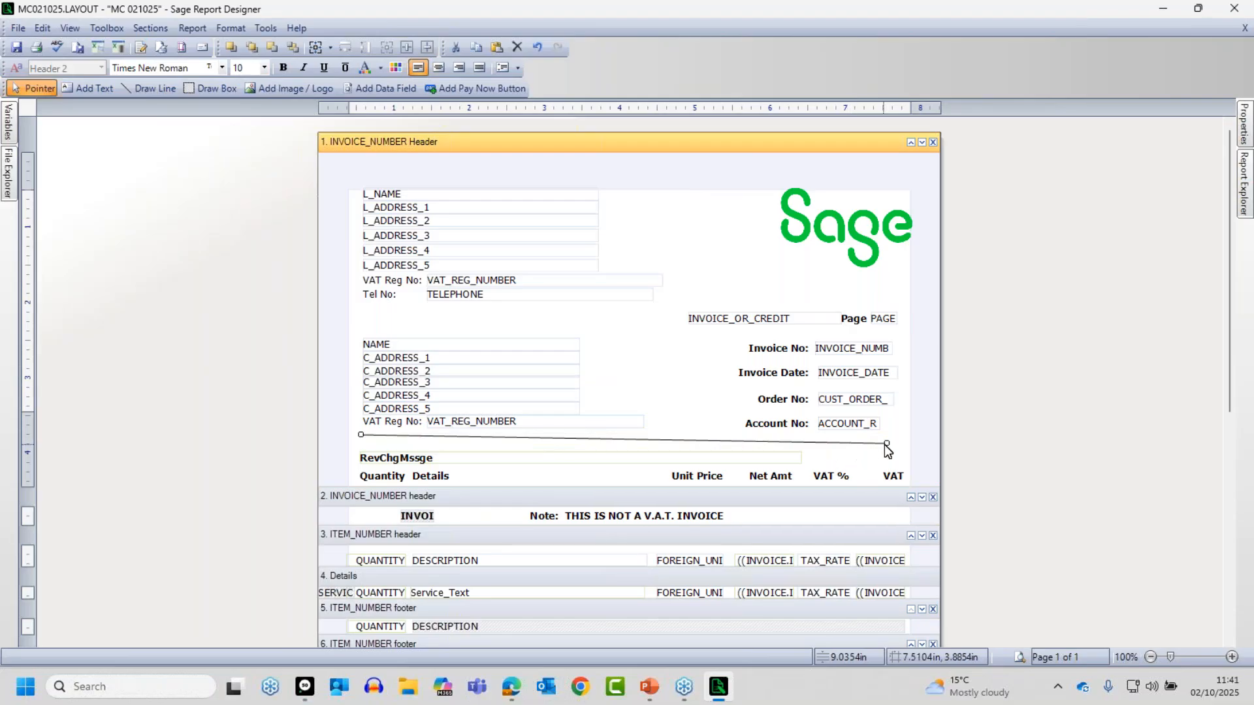
pyautogui.moveTo(881, 443); pyautogui.dragTo(644, 434)
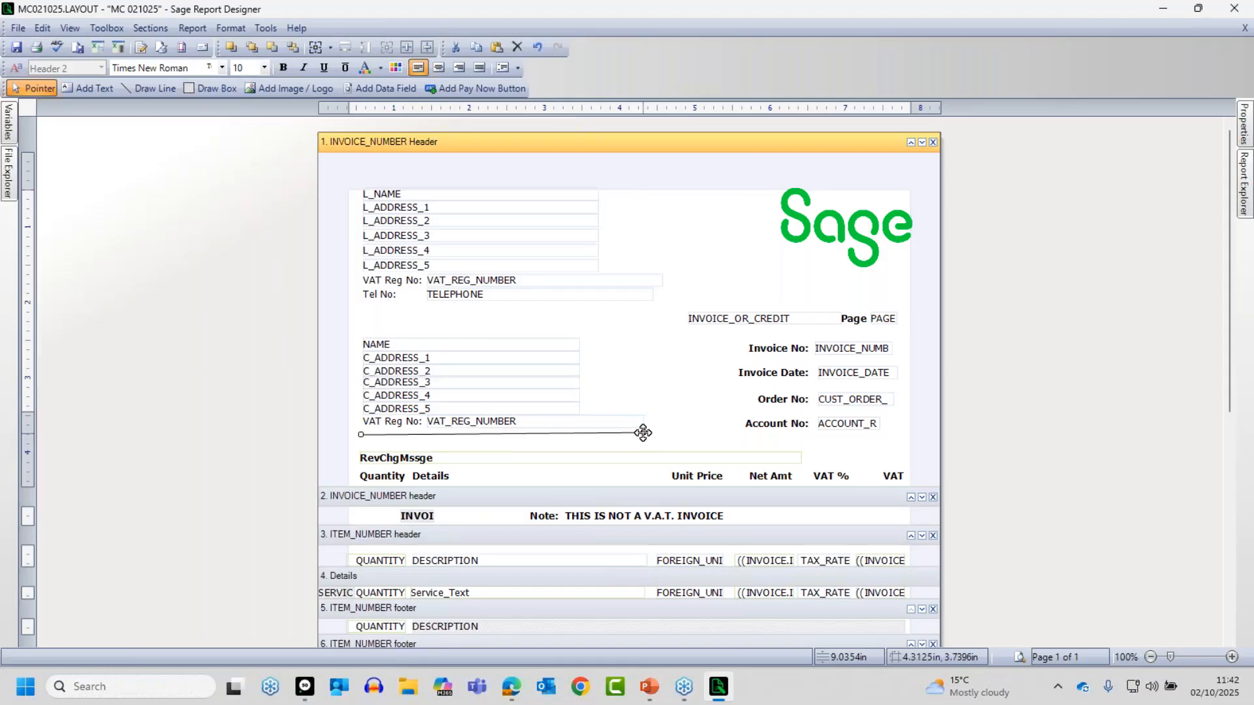
pyautogui.moveTo(634, 424); pyautogui.dragTo(643, 432)
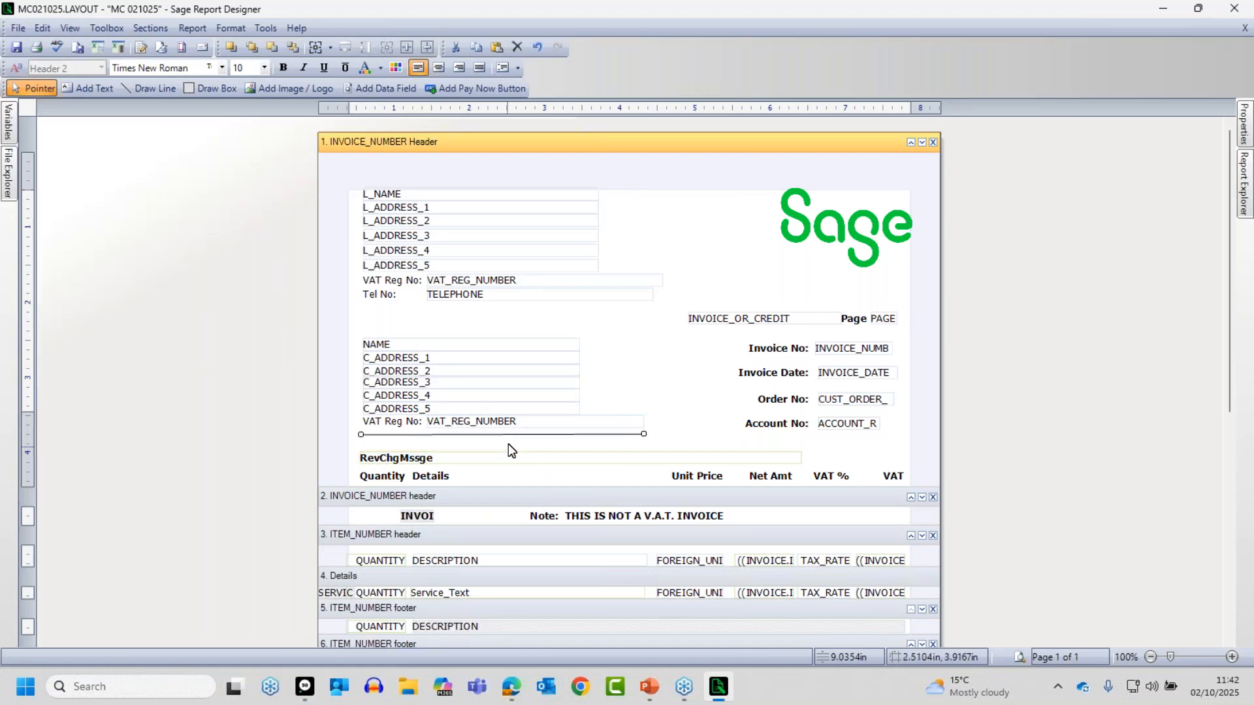
pyautogui.moveTo(660, 436); pyautogui.dragTo(895, 435)
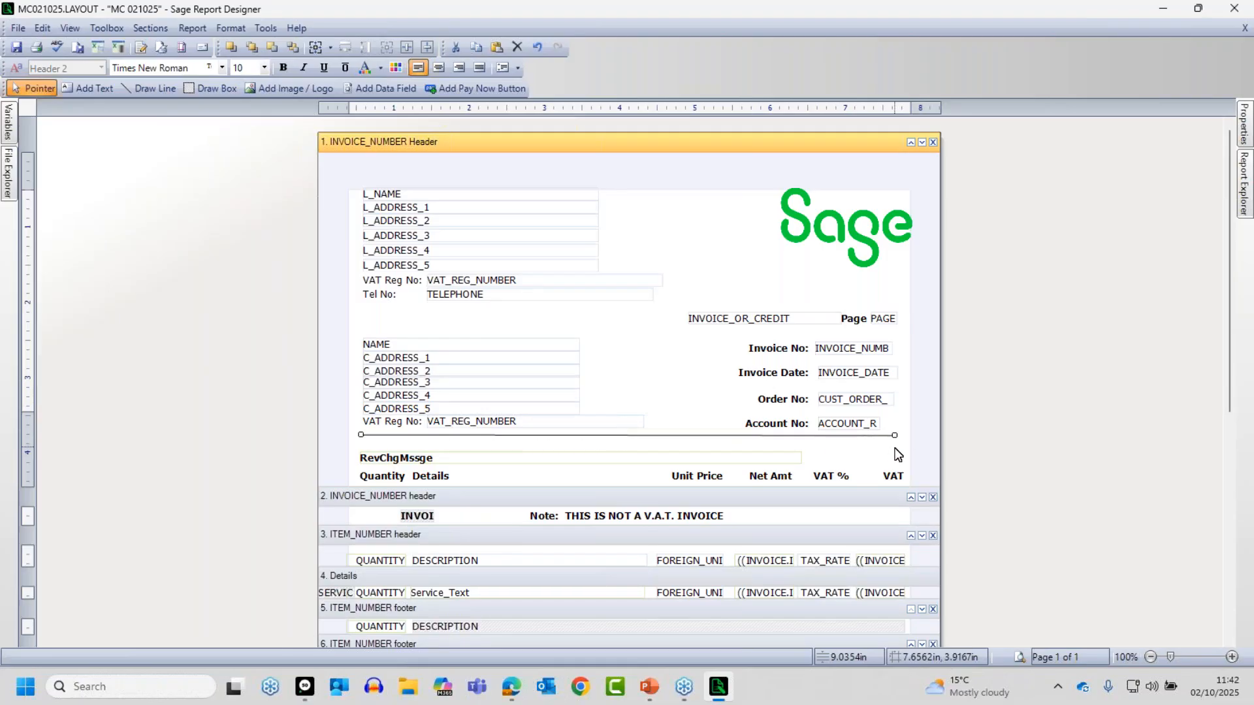
pyautogui.click(885, 449)
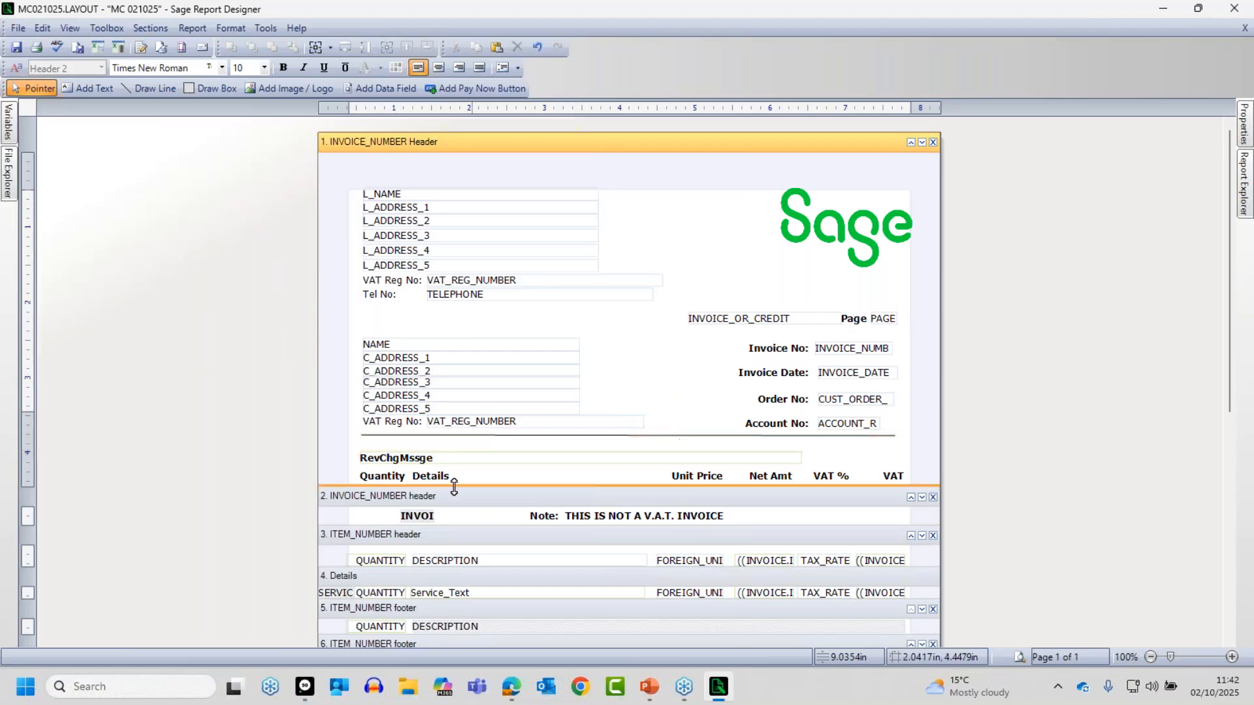
# Move the horizontal line down so it sits directly beneath the Quantity, Details and VAT column headings
pyautogui.click(675, 436)
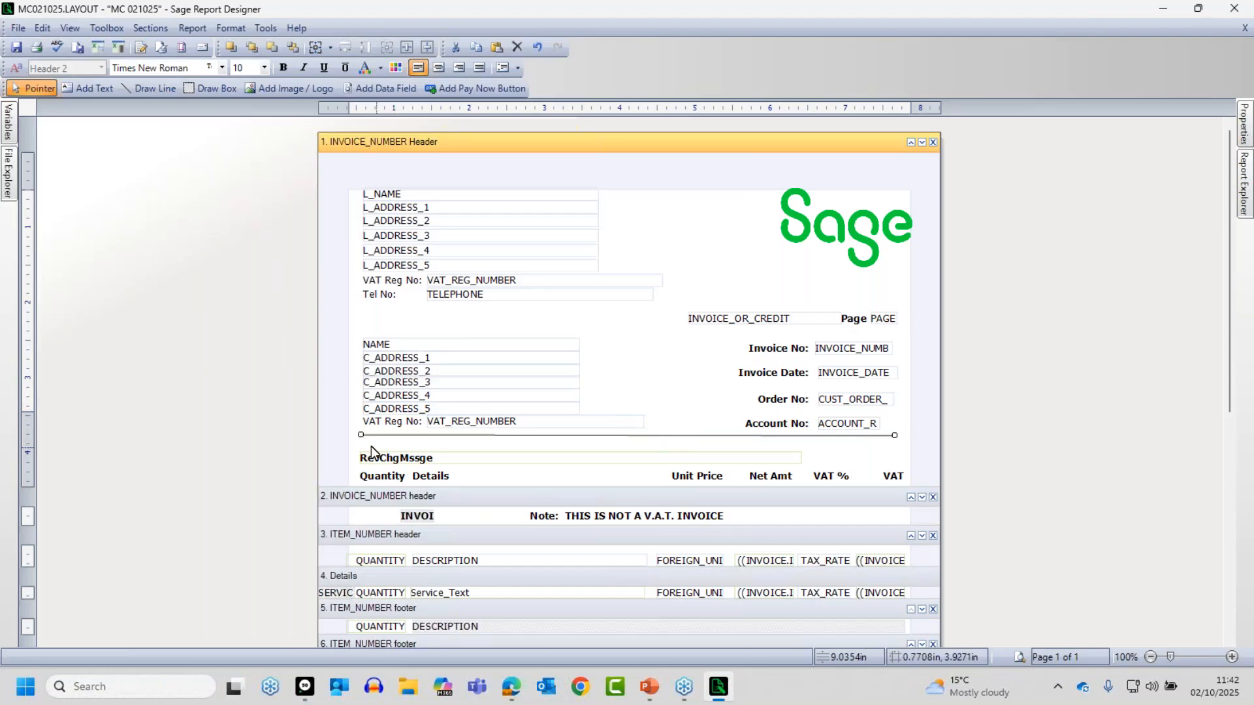
pyautogui.moveTo(659, 438); pyautogui.dragTo(661, 485)
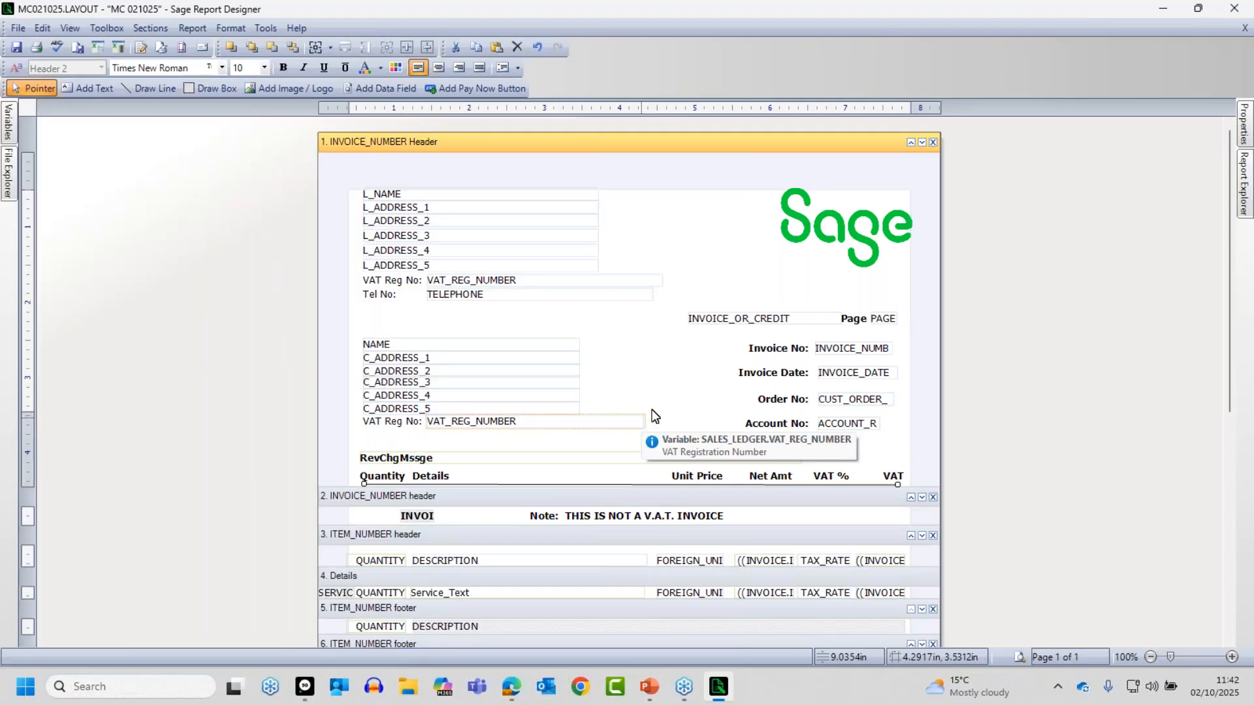
pyautogui.click(677, 426)
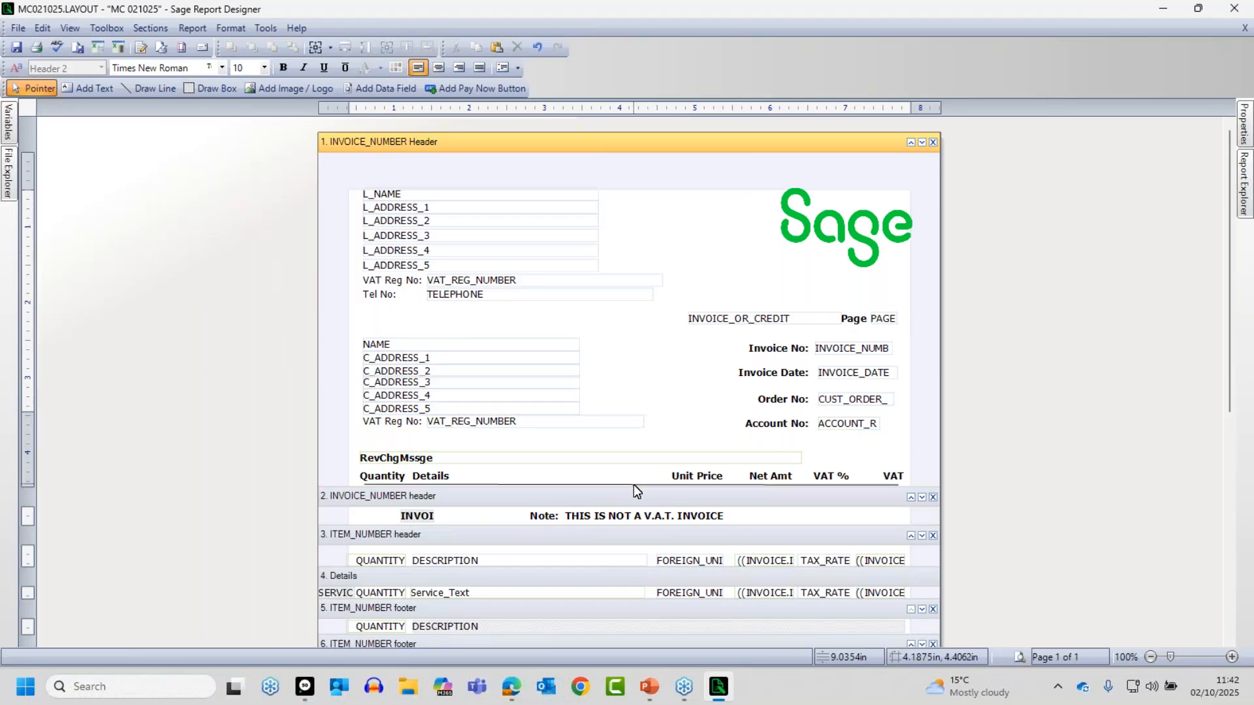
# Restyle the horizontal line beneath the Quantity, Details and VAT column headings with a 1.5 pt width and Red colour
pyautogui.click(634, 485)
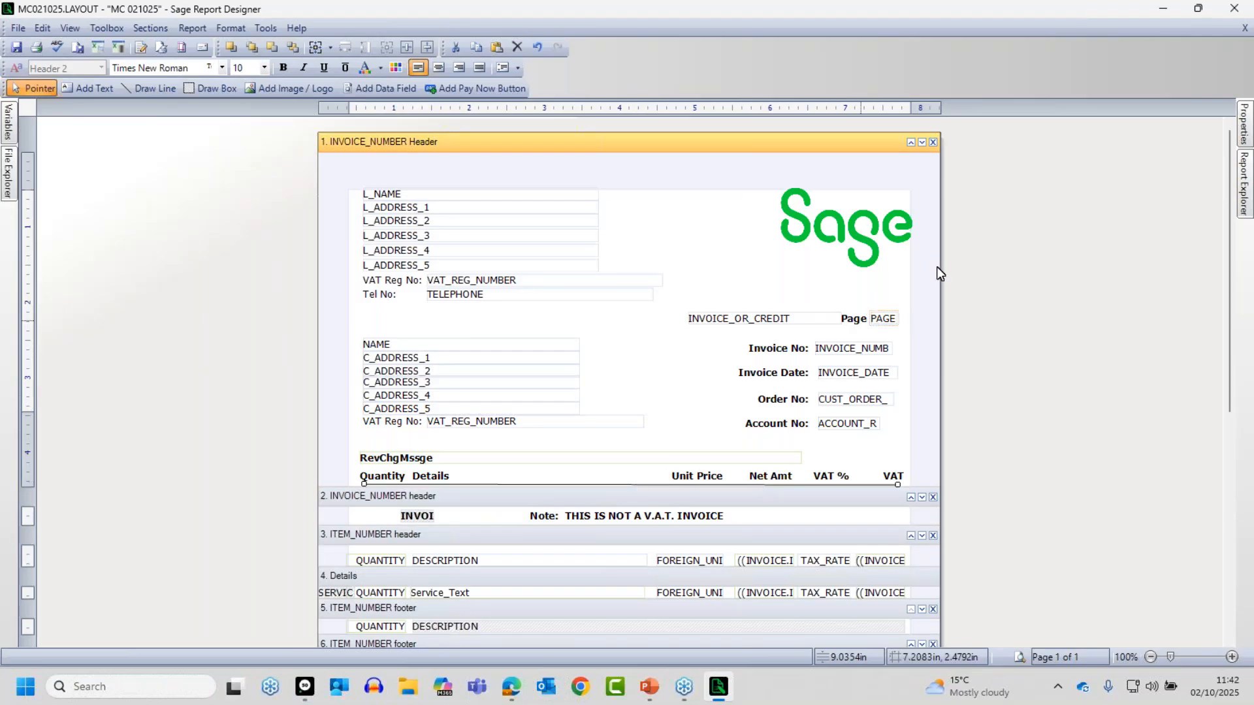
pyautogui.click(1245, 126)
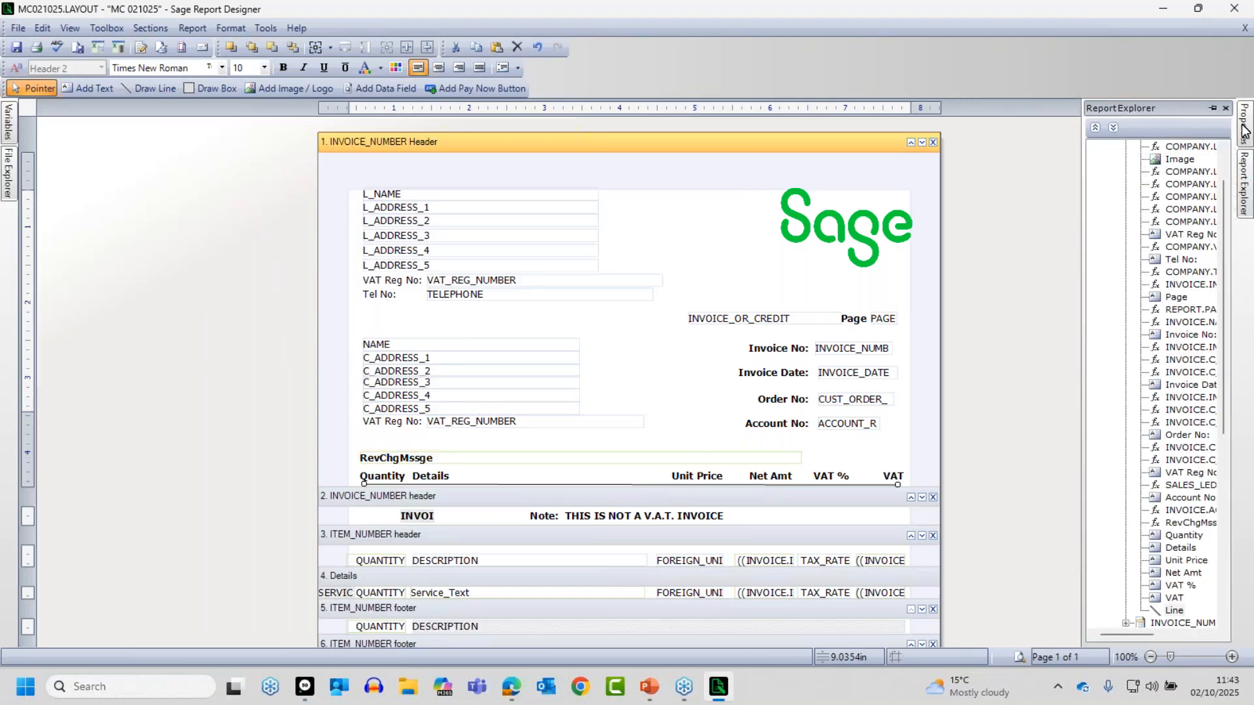
pyautogui.moveTo(1245, 128)
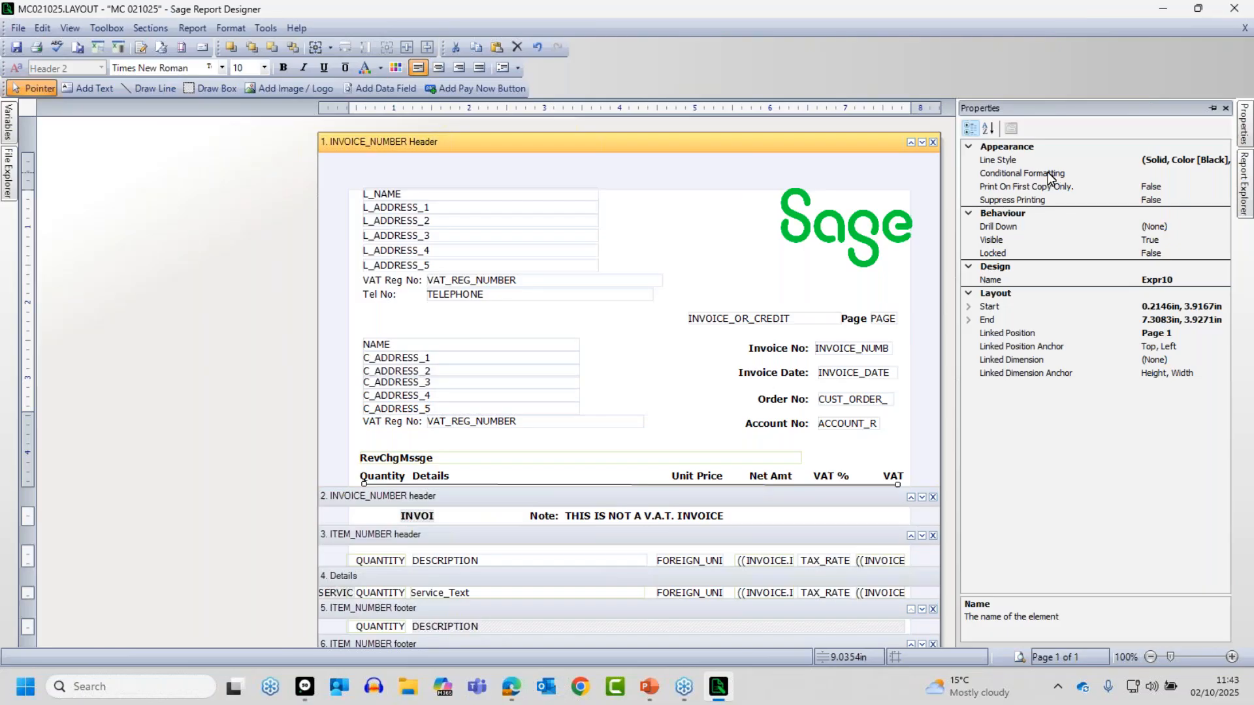
pyautogui.moveTo(954, 272); pyautogui.dragTo(896, 272)
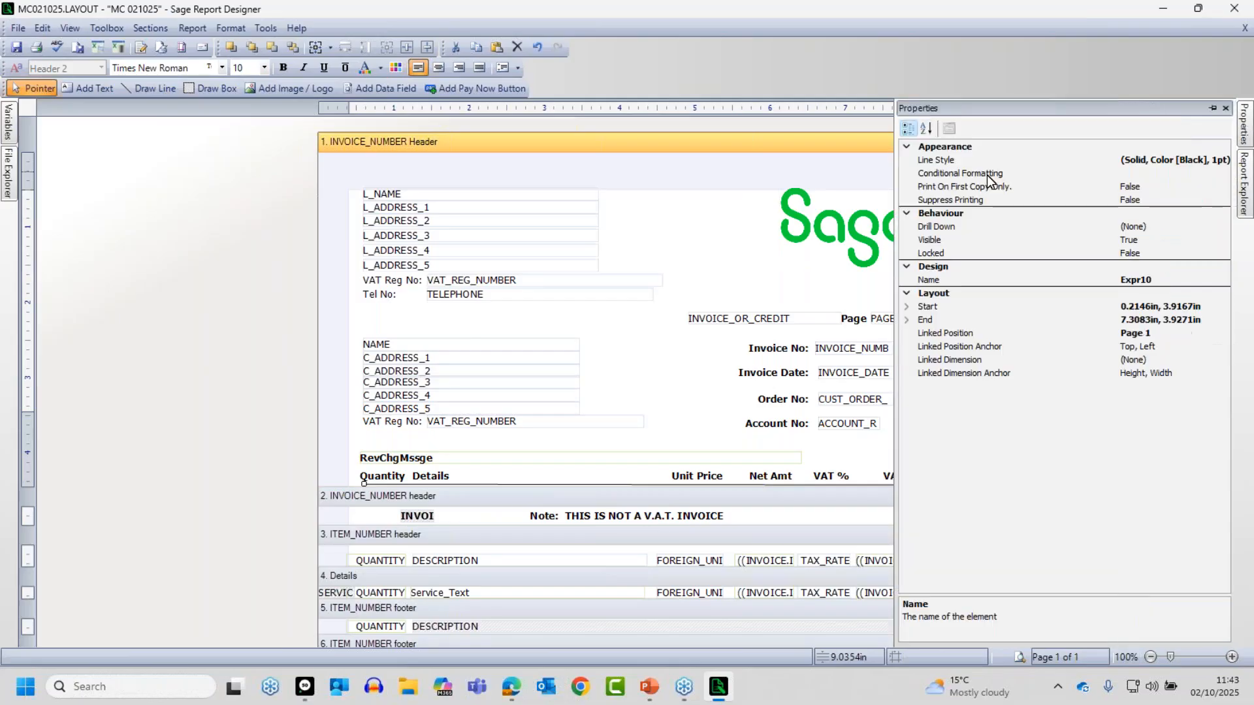
pyautogui.click(1170, 165)
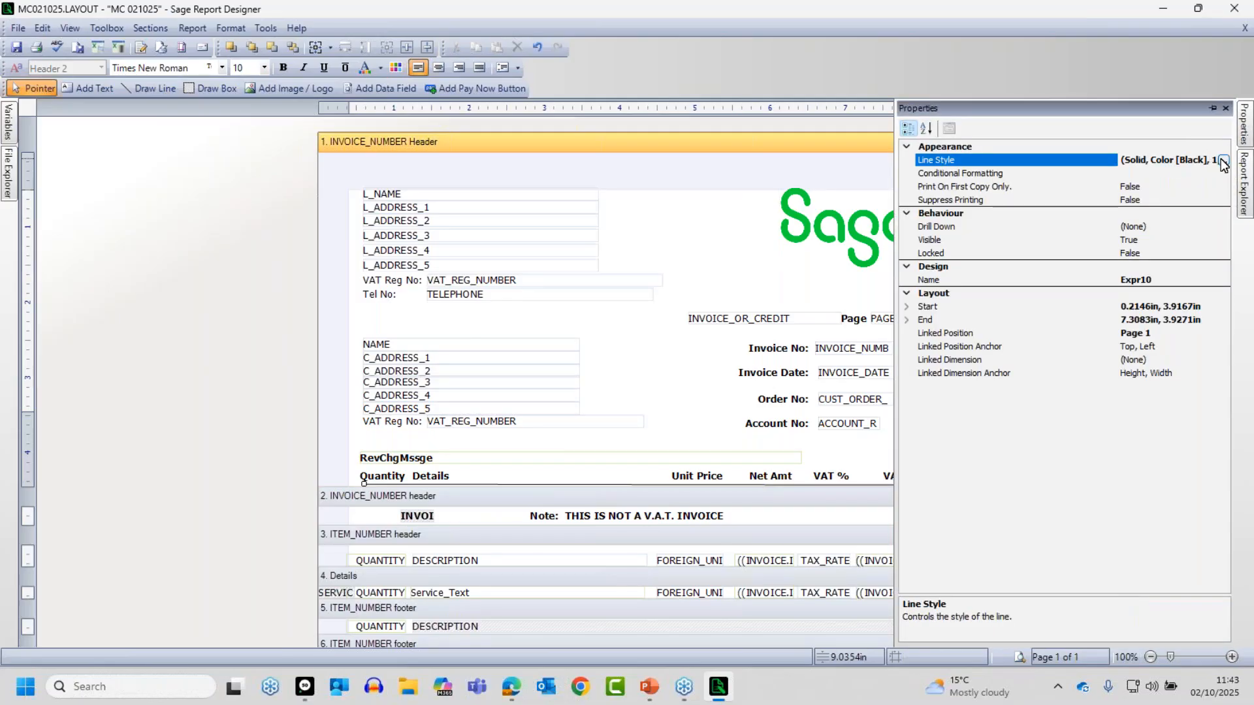
pyautogui.click(1224, 160)
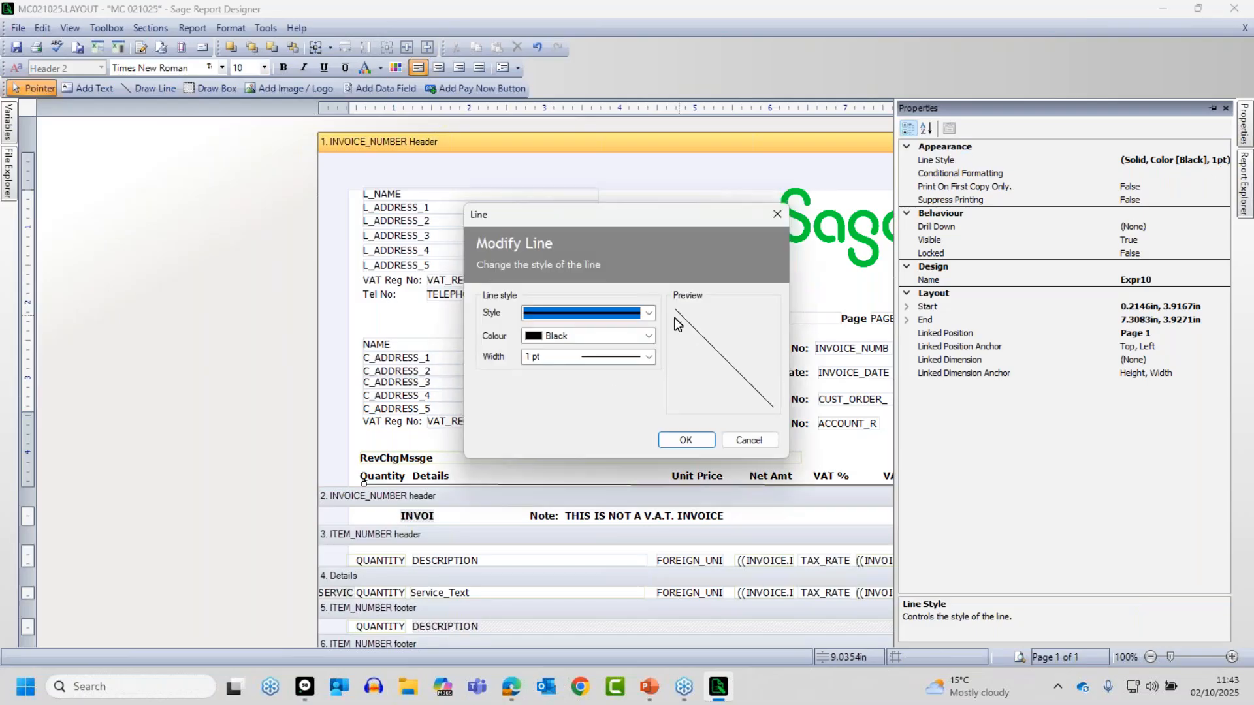
pyautogui.click(650, 358)
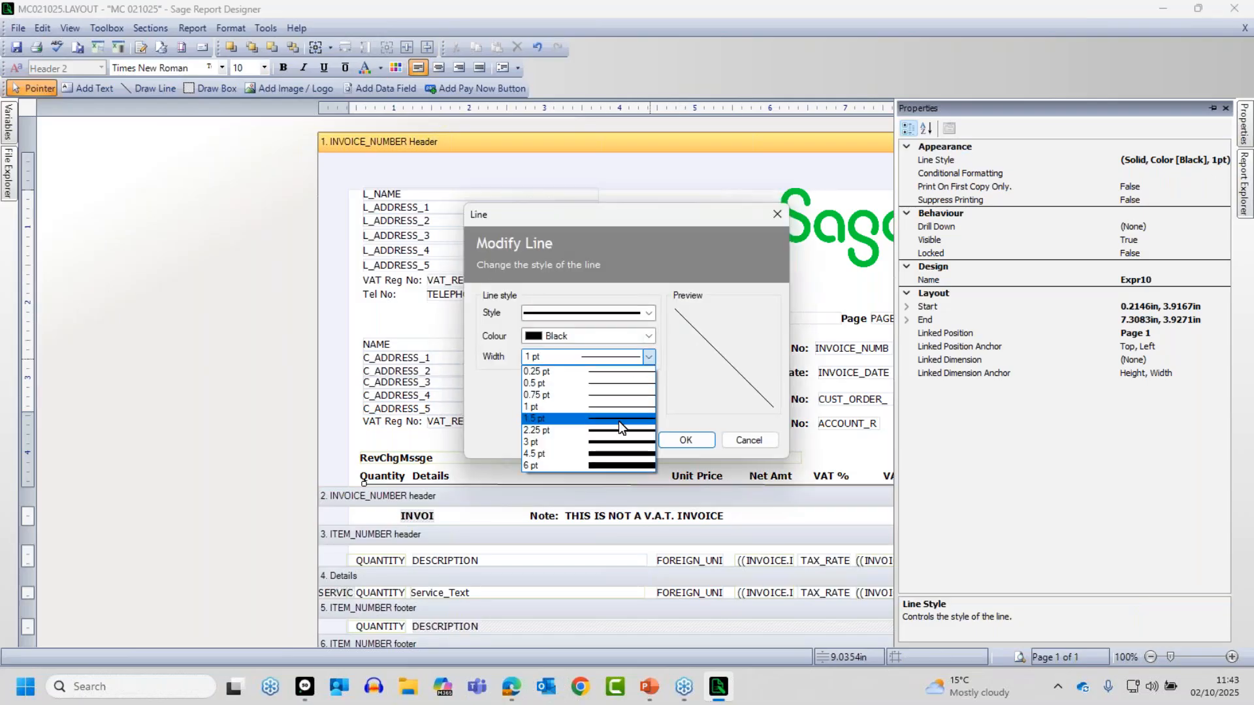
pyautogui.click(618, 418)
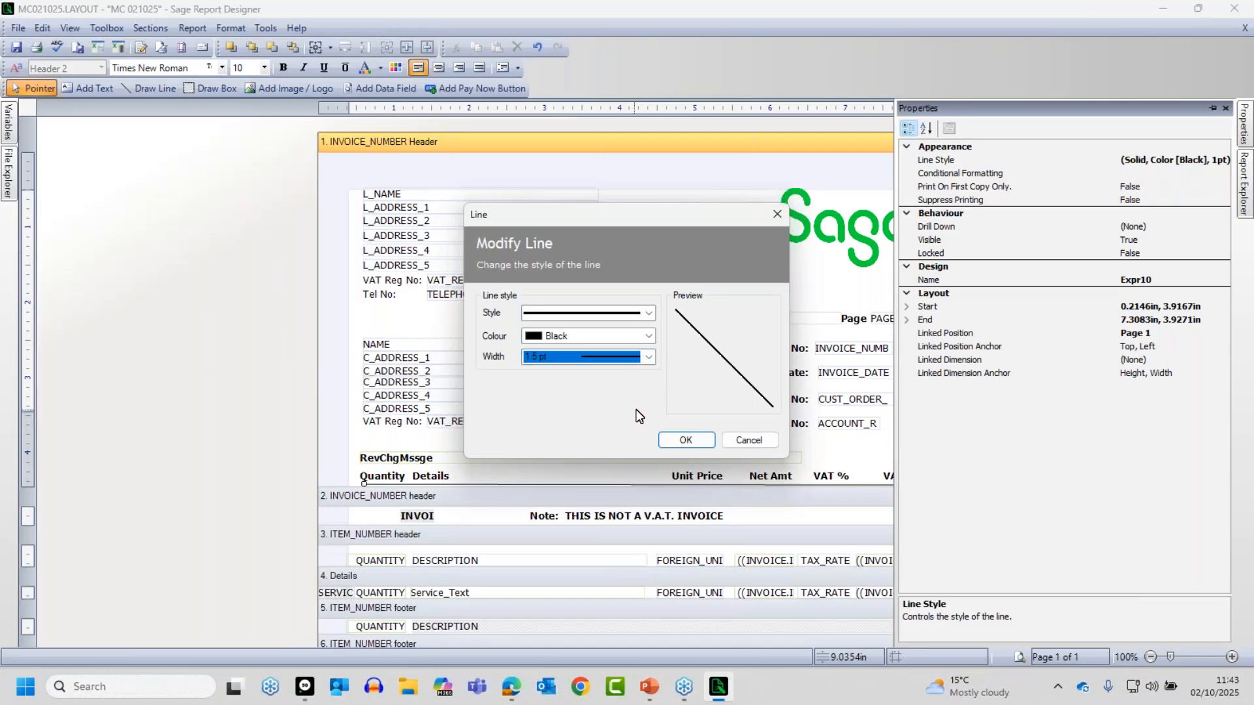
pyautogui.click(649, 336)
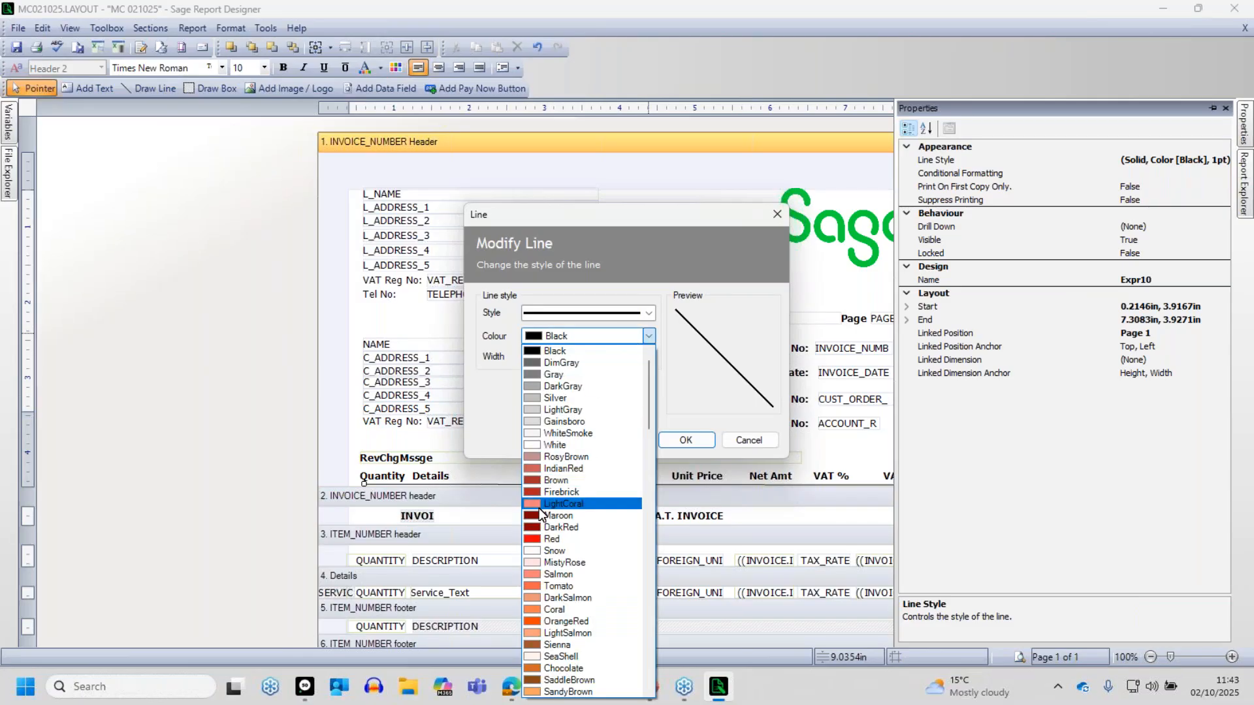
pyautogui.click(548, 539)
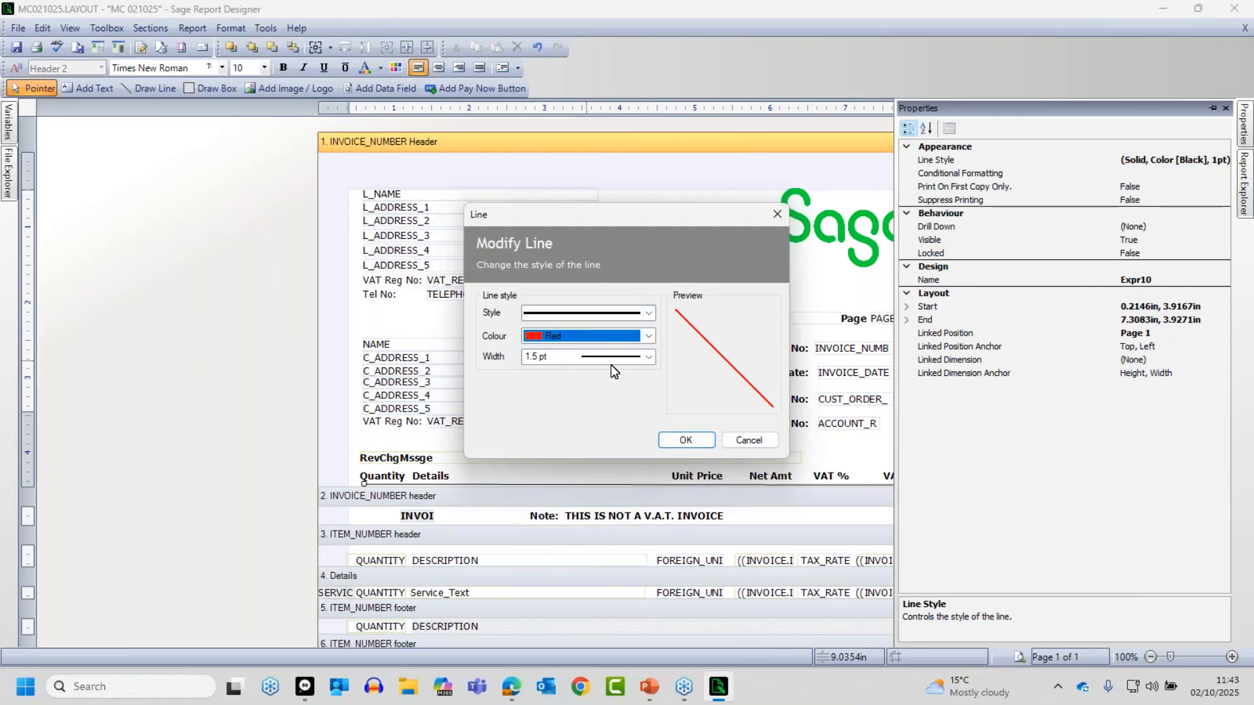
pyautogui.click(686, 440)
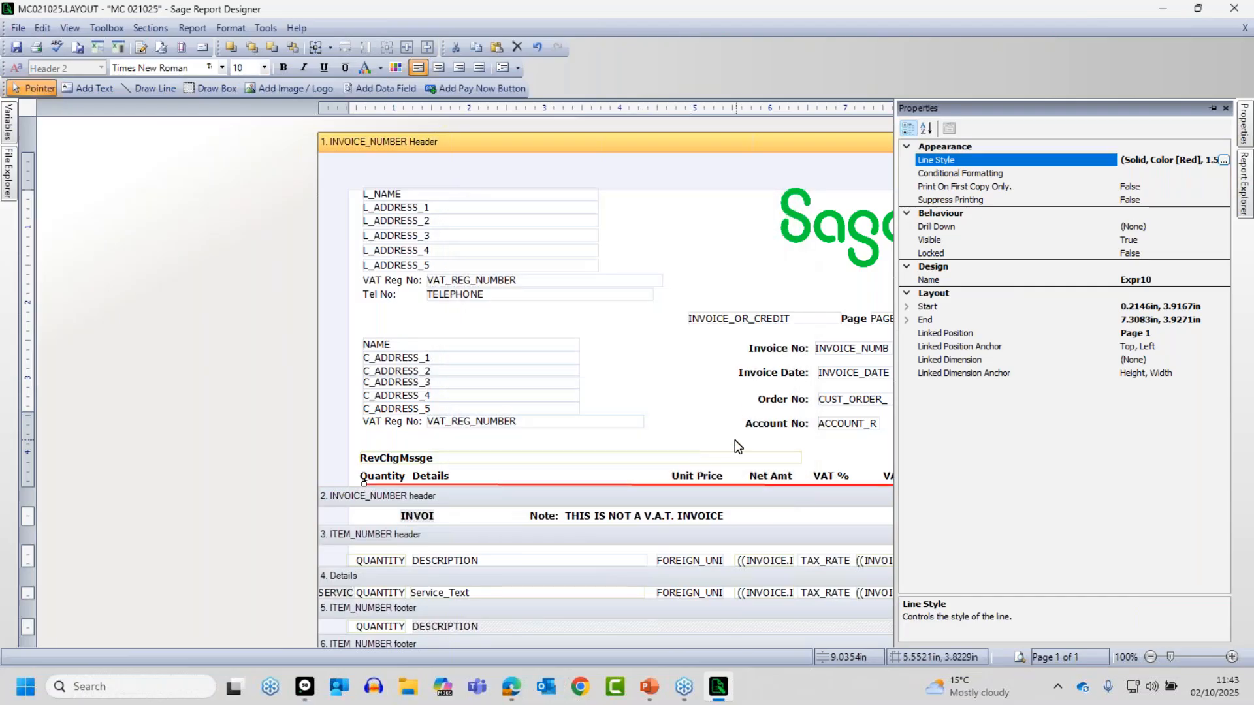
# Preview the invoice to check the line beneath the column headings, and return to the layout design
pyautogui.click(673, 365)
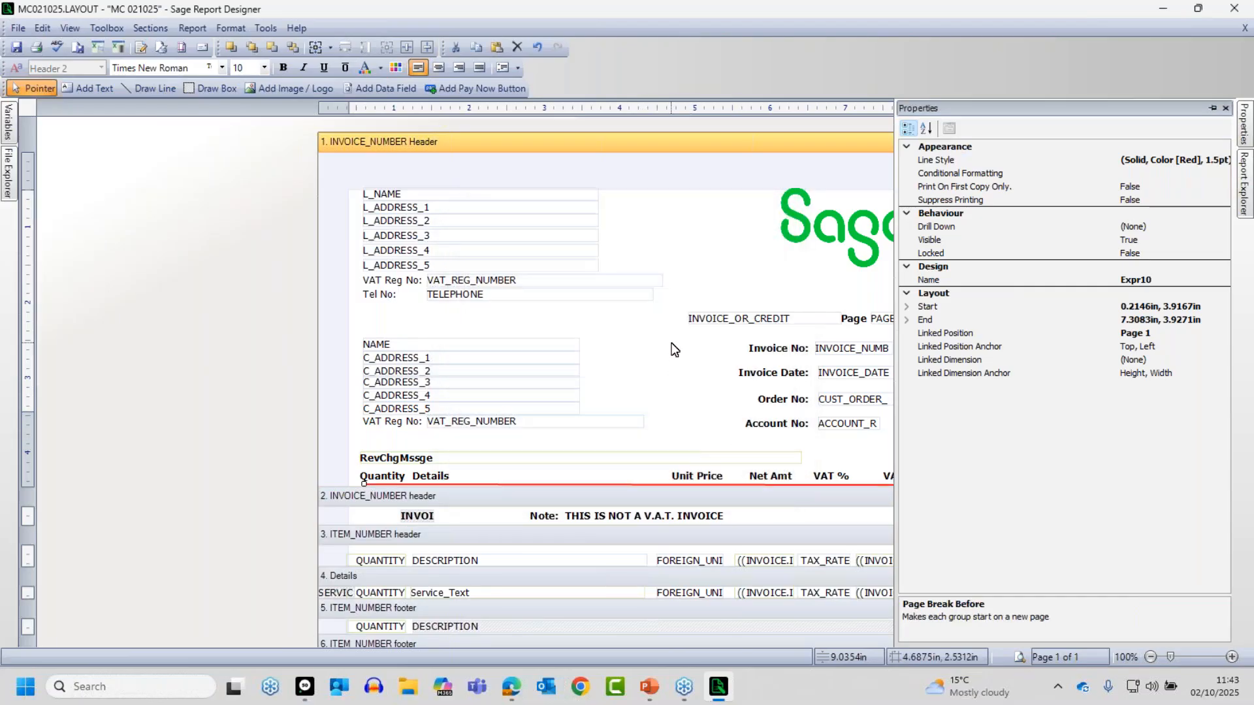
pyautogui.click(1210, 107)
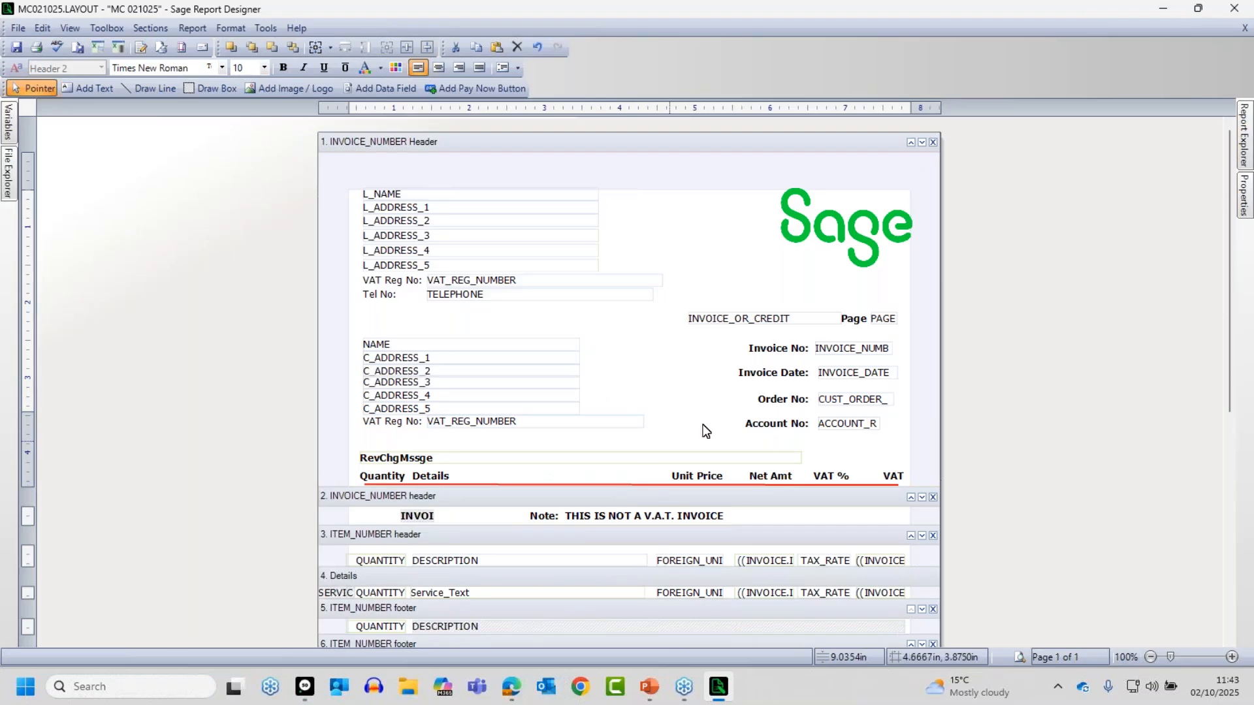
pyautogui.click(1016, 657)
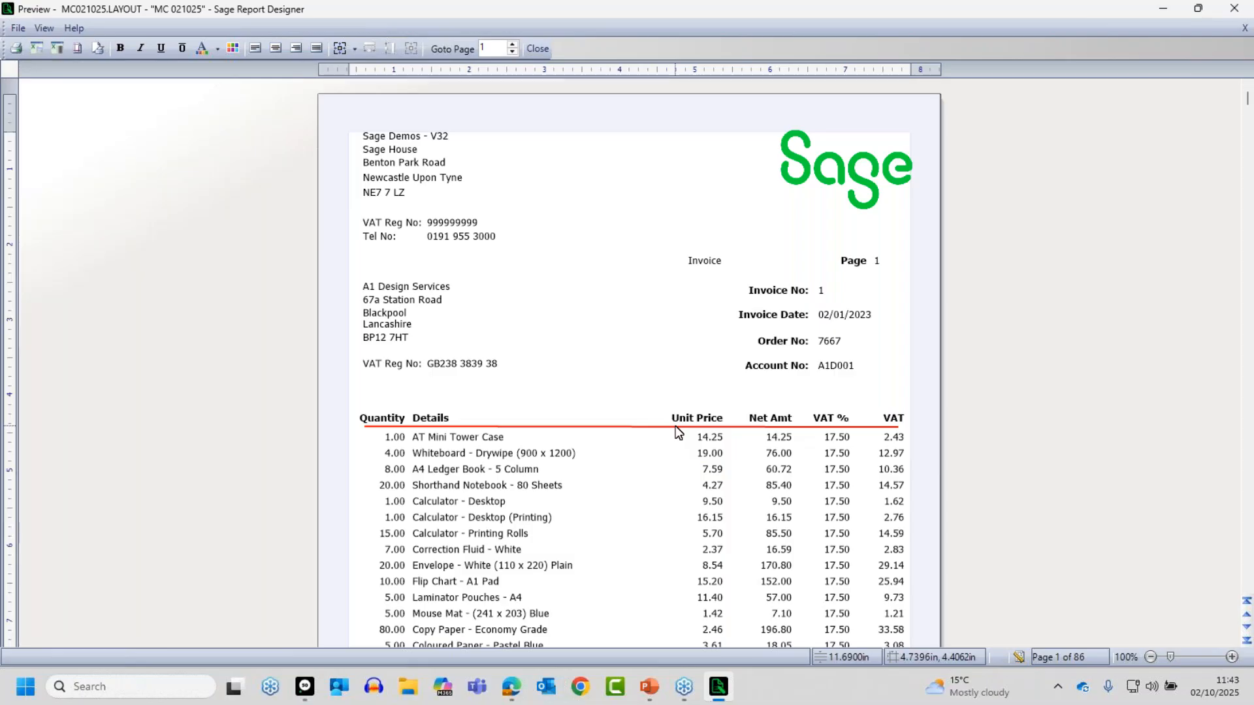
pyautogui.click(1019, 657)
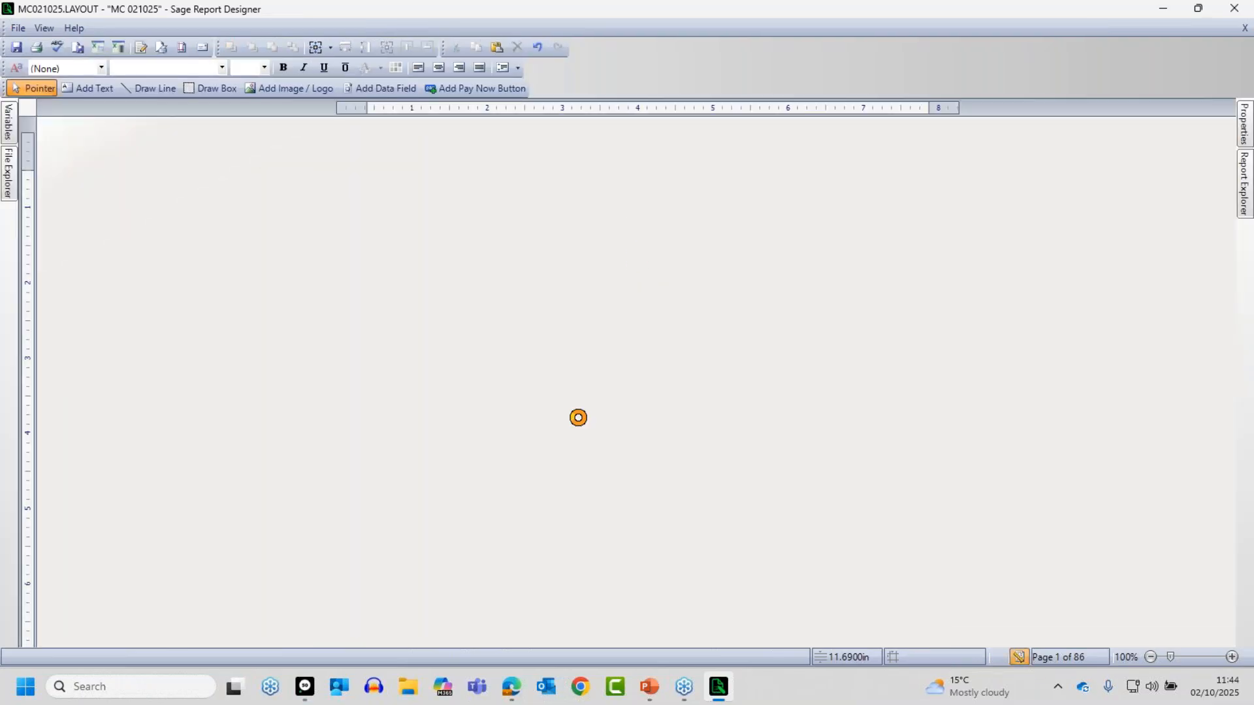
# Draw a box about 2.42 in wide and 1.34 in high around the Invoice No, Invoice Date, Order No and Account No rows
pyautogui.click(211, 88)
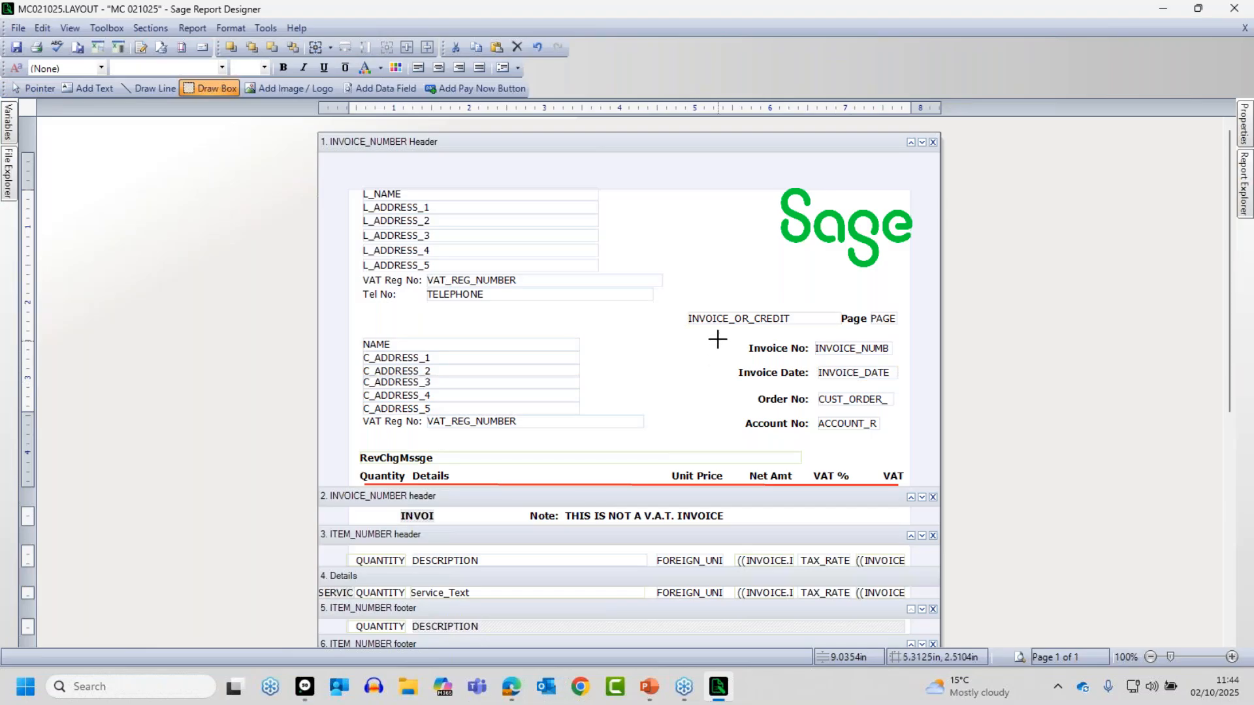
pyautogui.moveTo(724, 337)
pyautogui.mouseDown()
pyautogui.moveTo(769, 417)
pyautogui.moveTo(906, 441)
pyautogui.mouseUp()
pyautogui.click(695, 426)
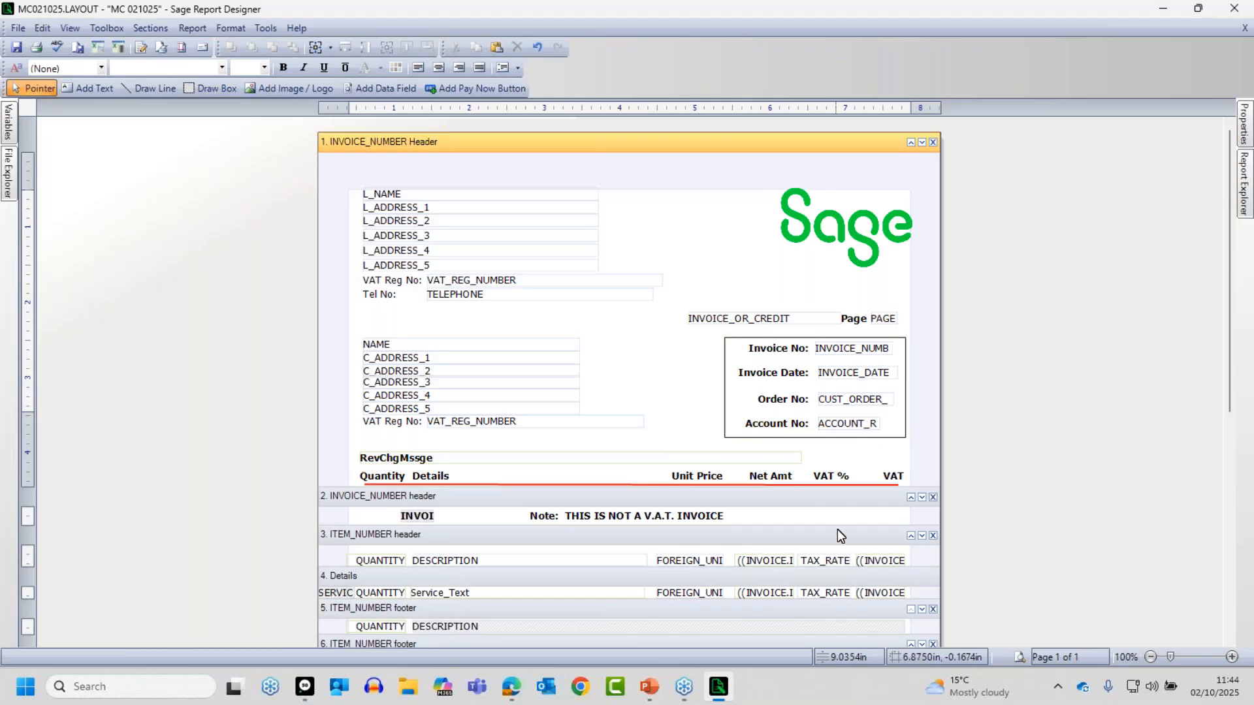
# Fill the box around the invoice details with a solid LightSalmon background
pyautogui.click(724, 390)
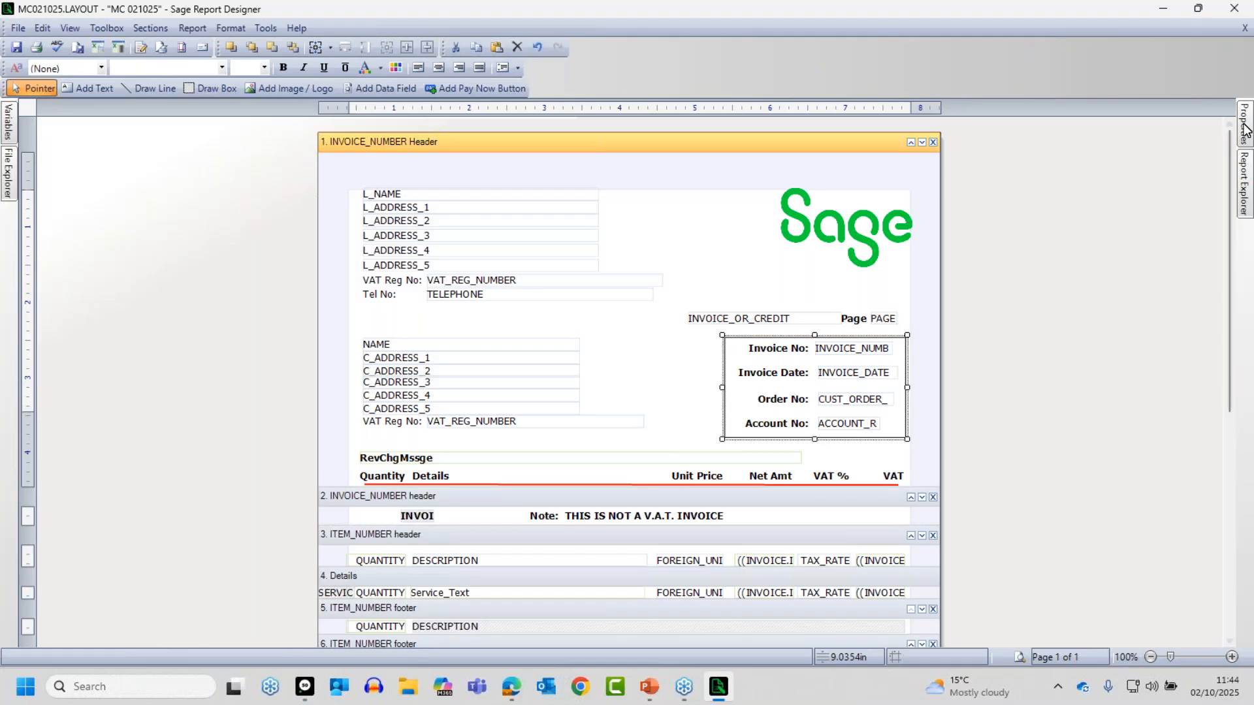
pyautogui.moveTo(1244, 125)
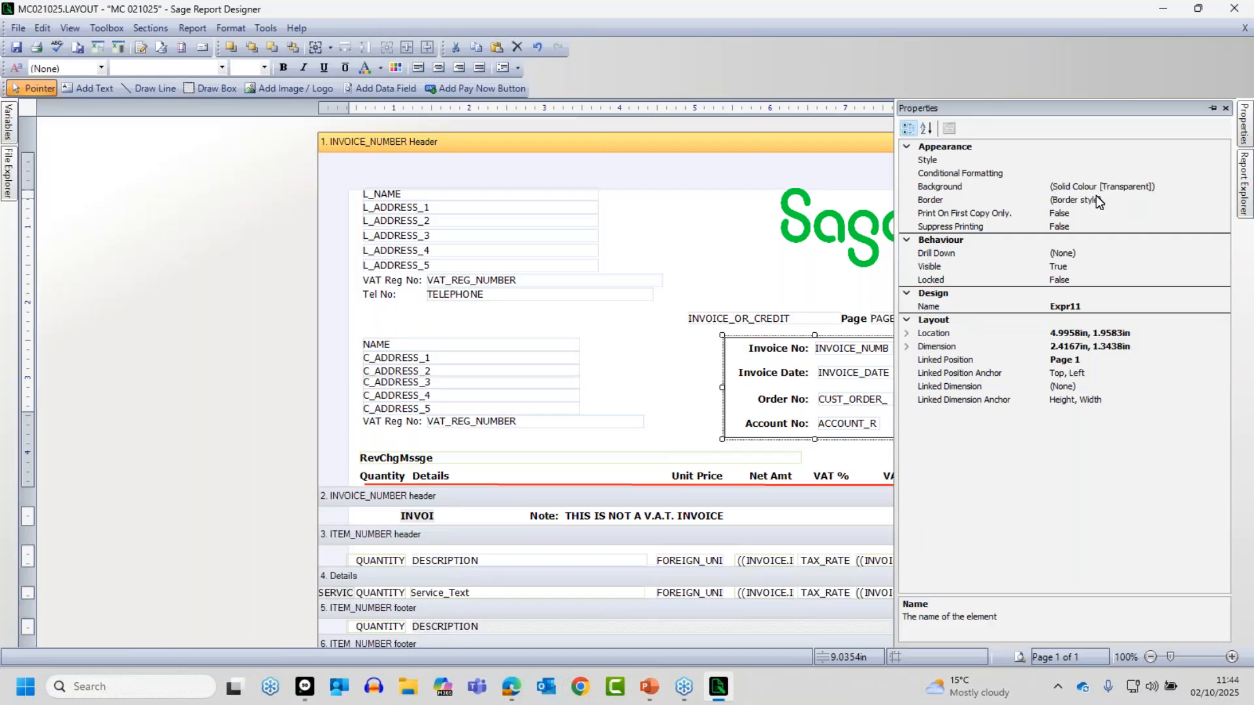
pyautogui.click(1129, 186)
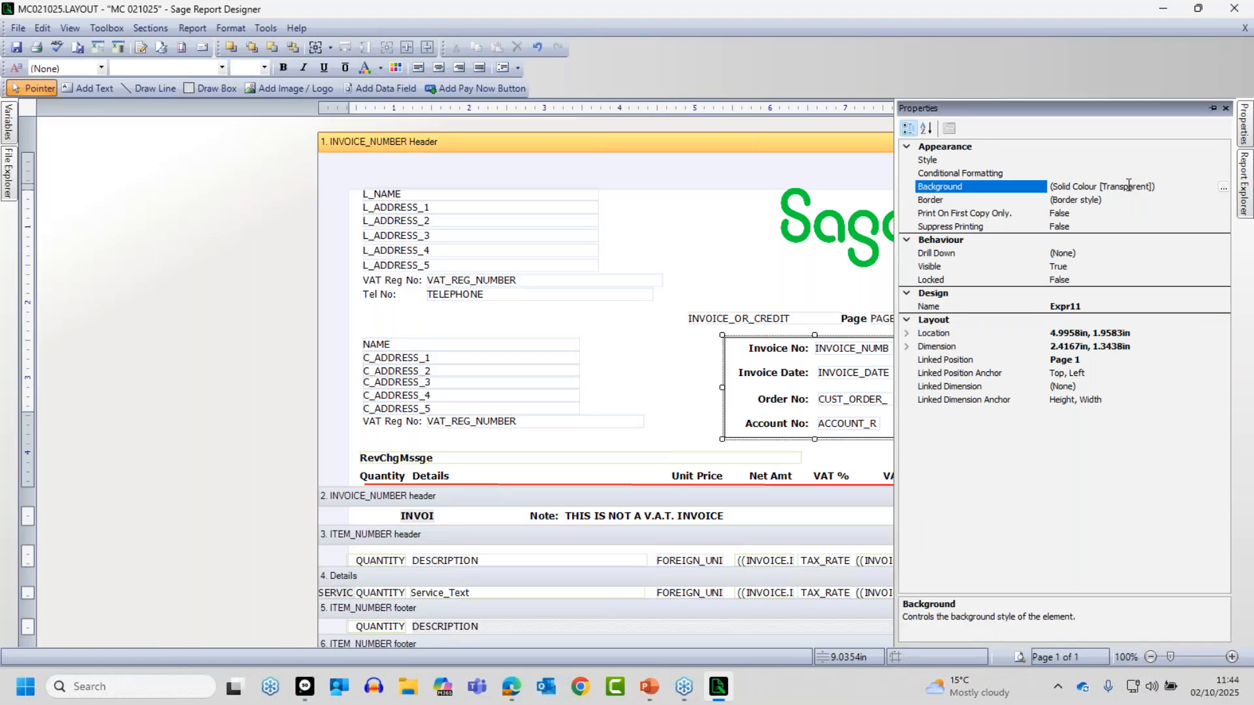
pyautogui.click(1223, 189)
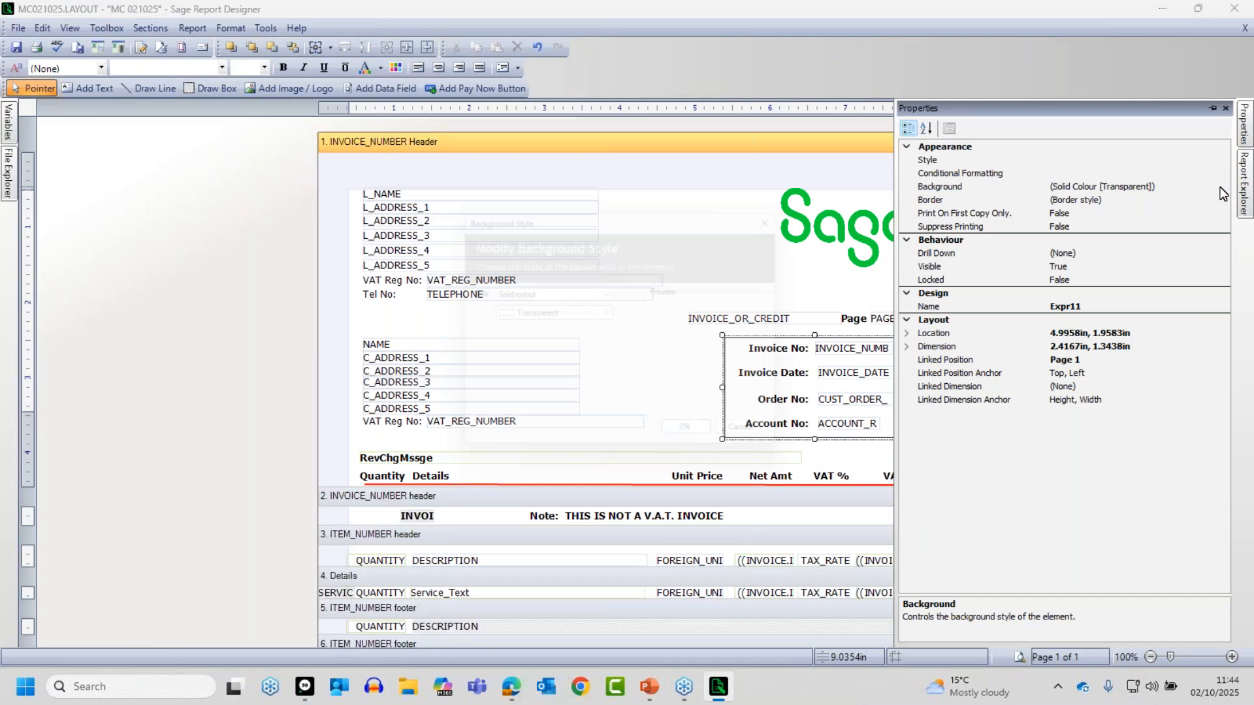
pyautogui.click(554, 314)
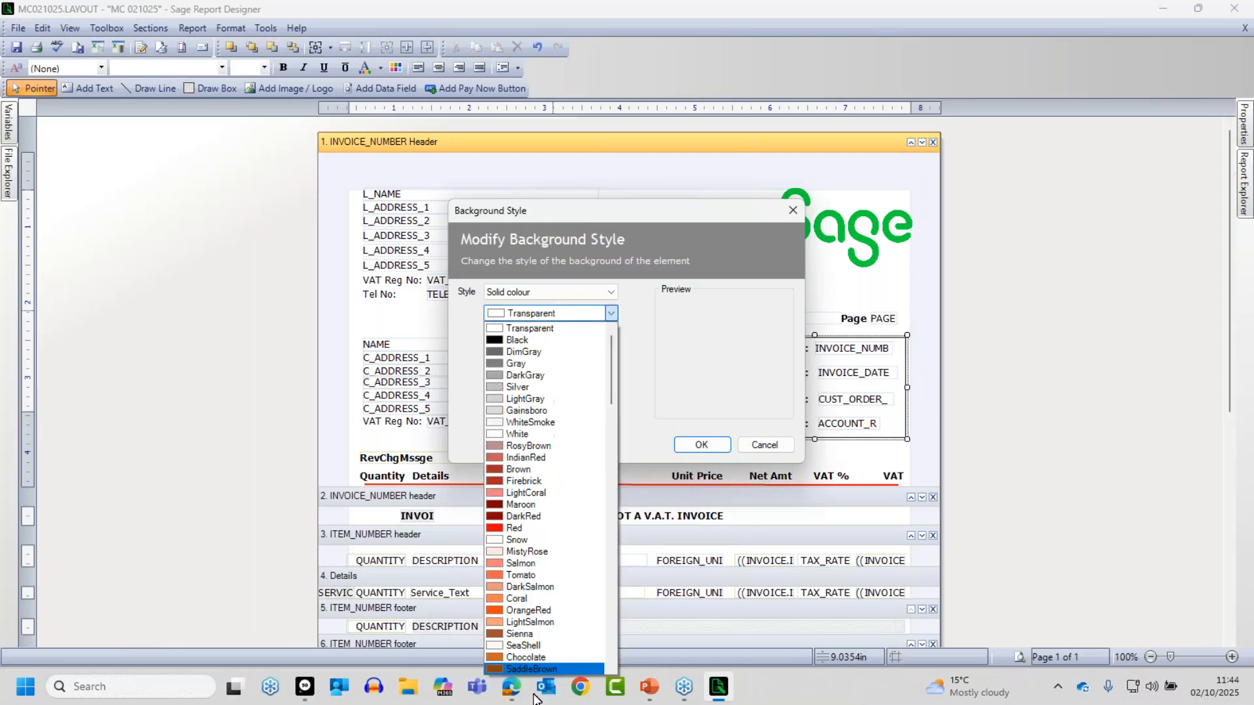
pyautogui.click(539, 622)
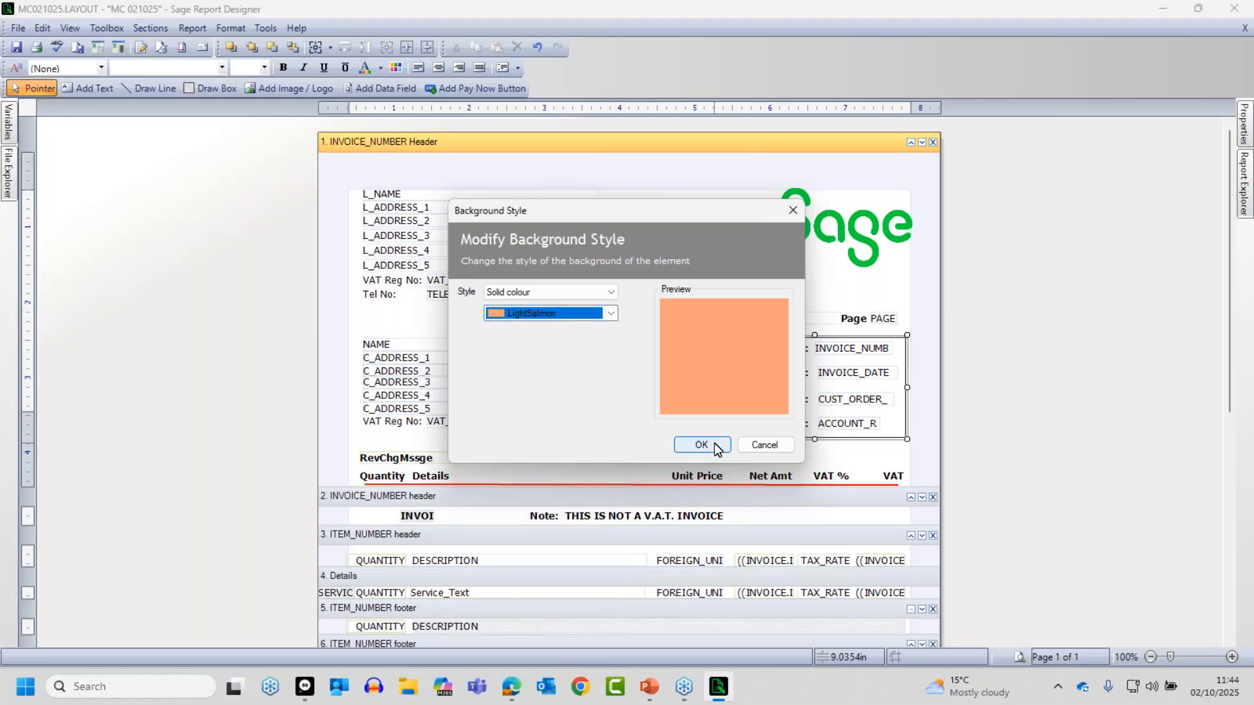
pyautogui.click(713, 444)
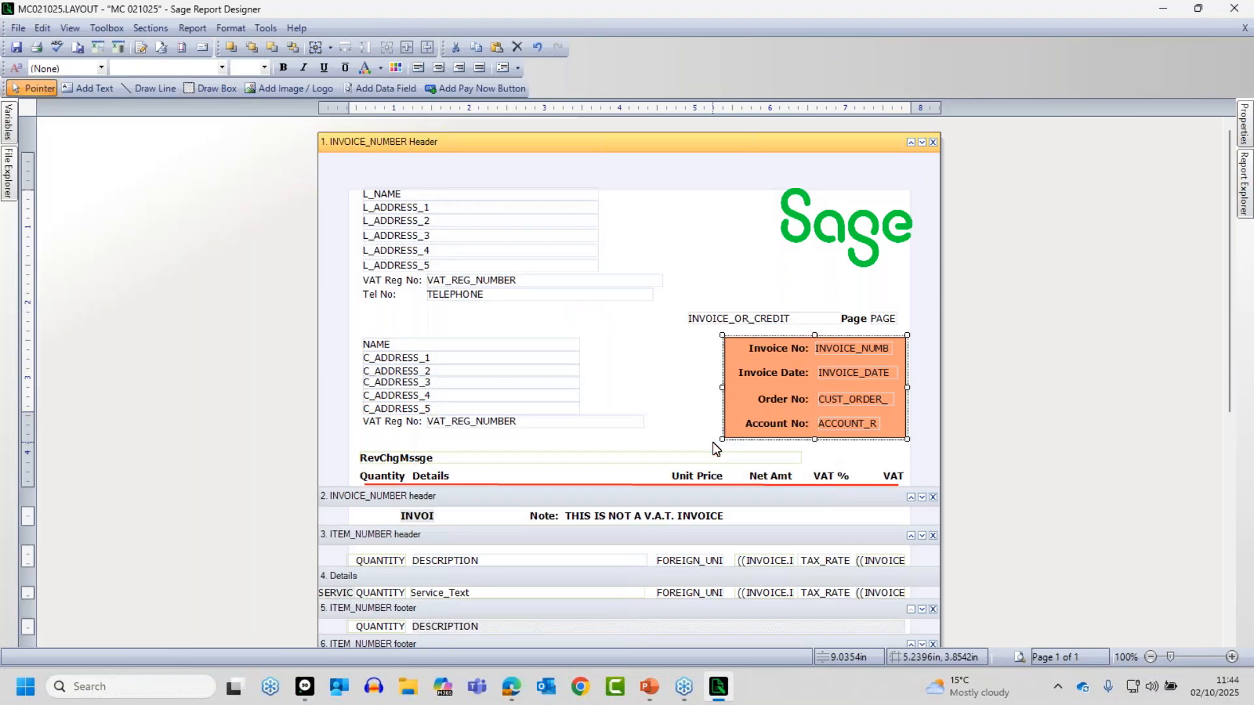
pyautogui.click(711, 250)
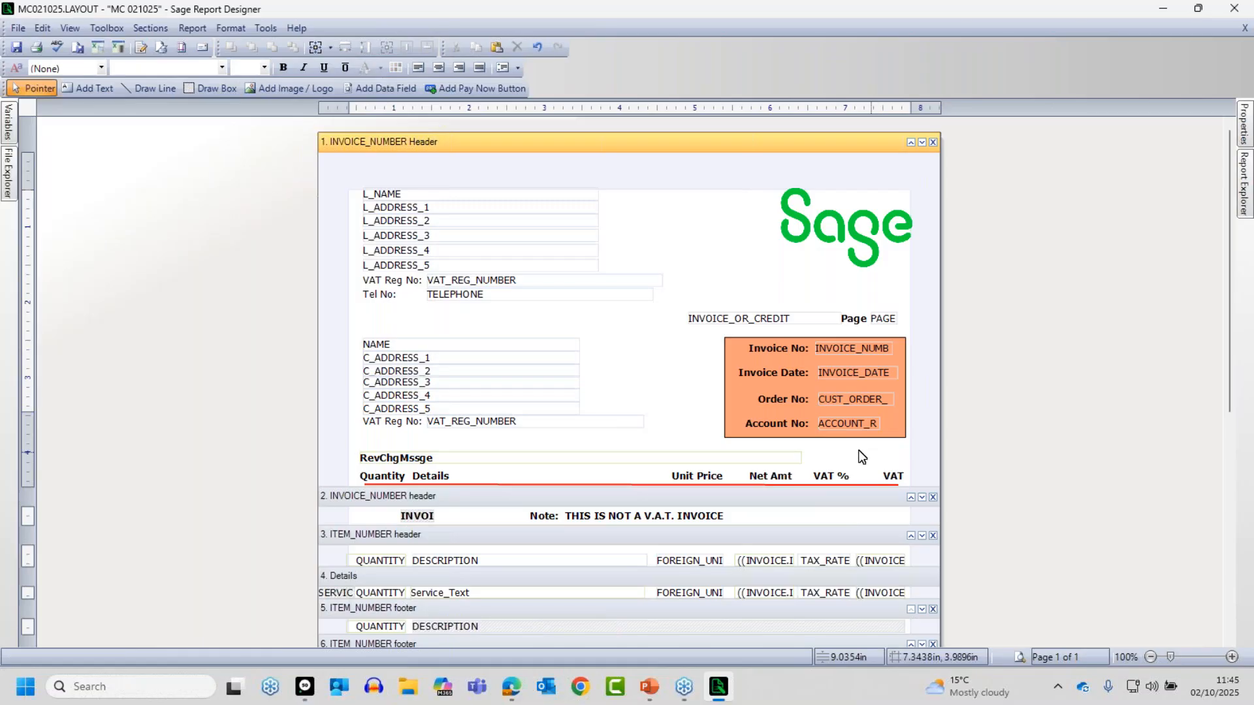
# Set the solid background colour of the invoice details box back to Transparent
pyautogui.click(731, 405)
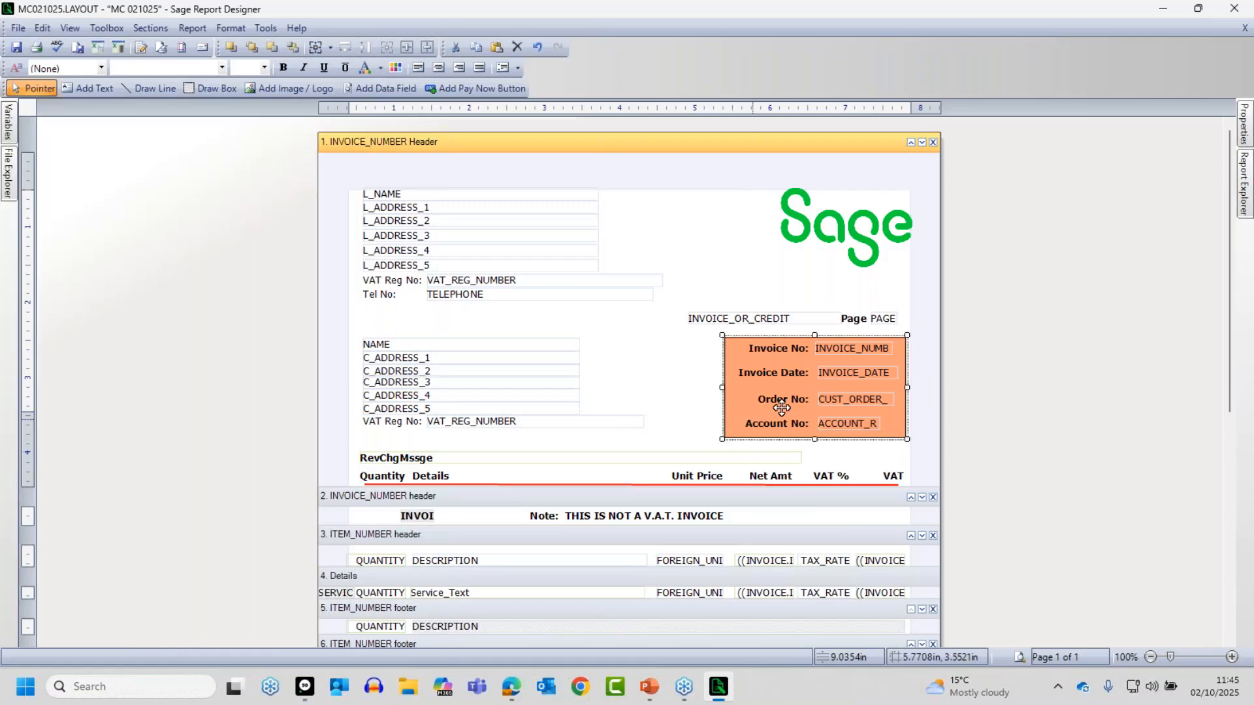
pyautogui.click(1243, 127)
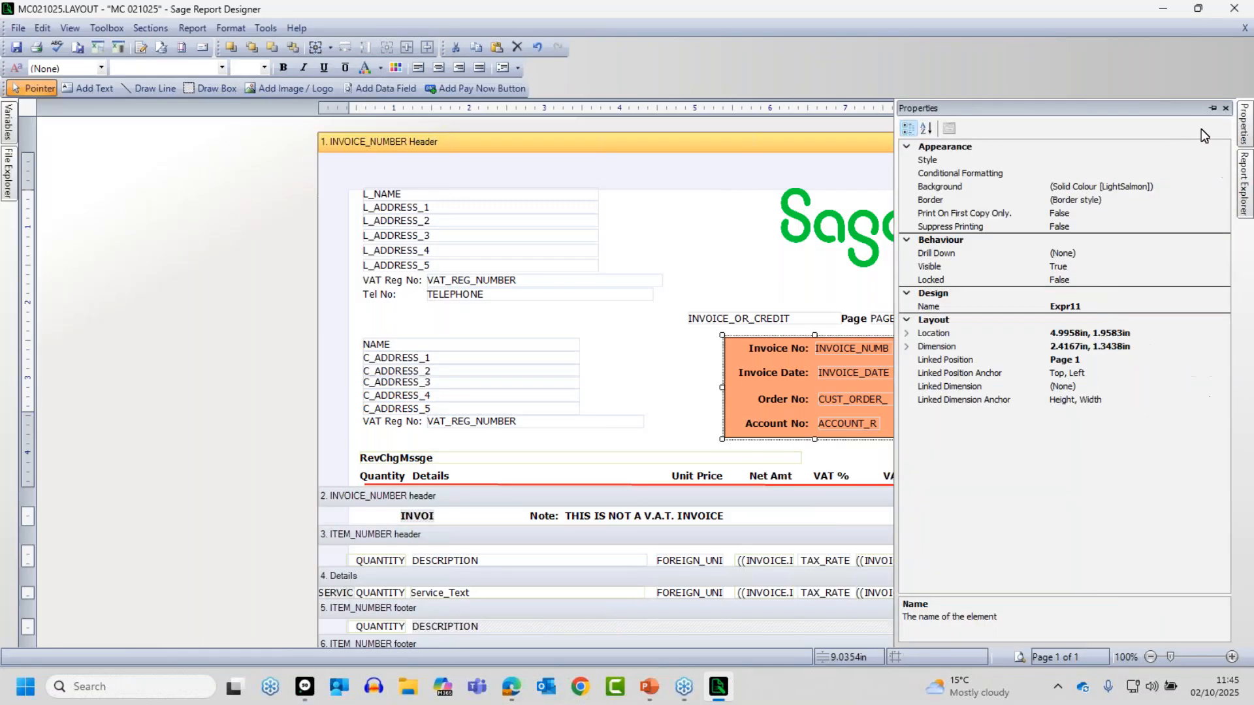
pyautogui.click(1153, 188)
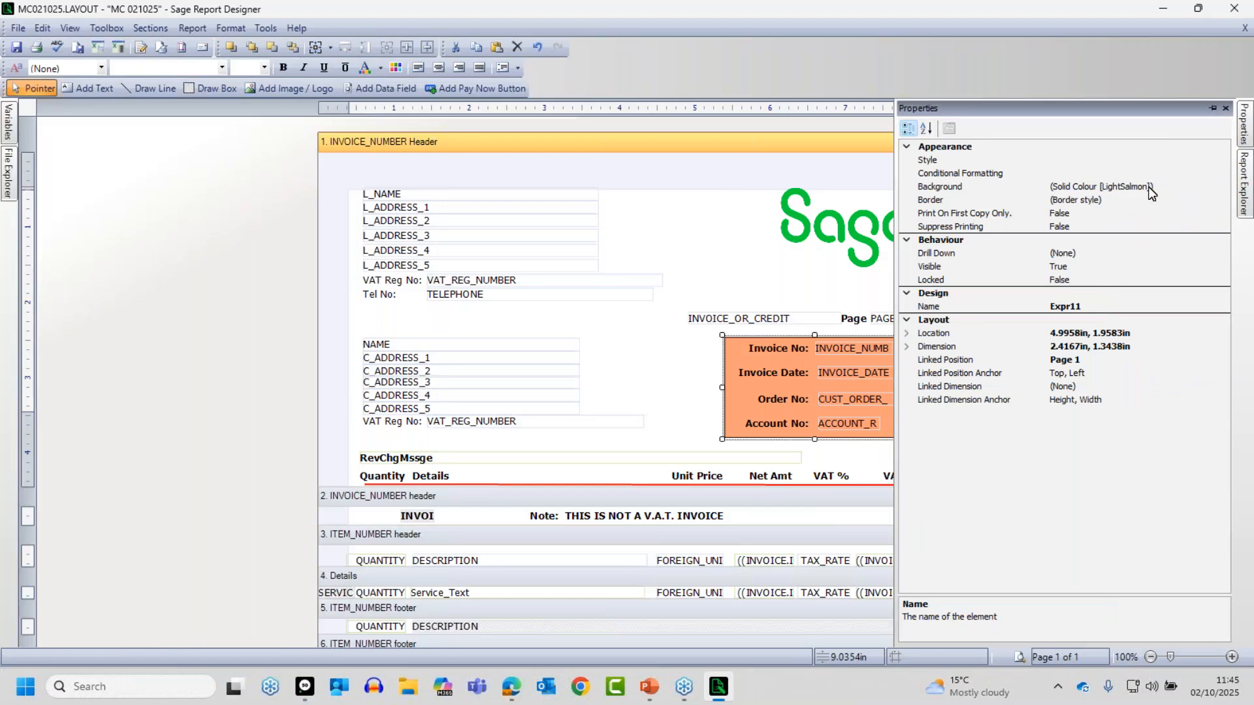
pyautogui.click(1223, 188)
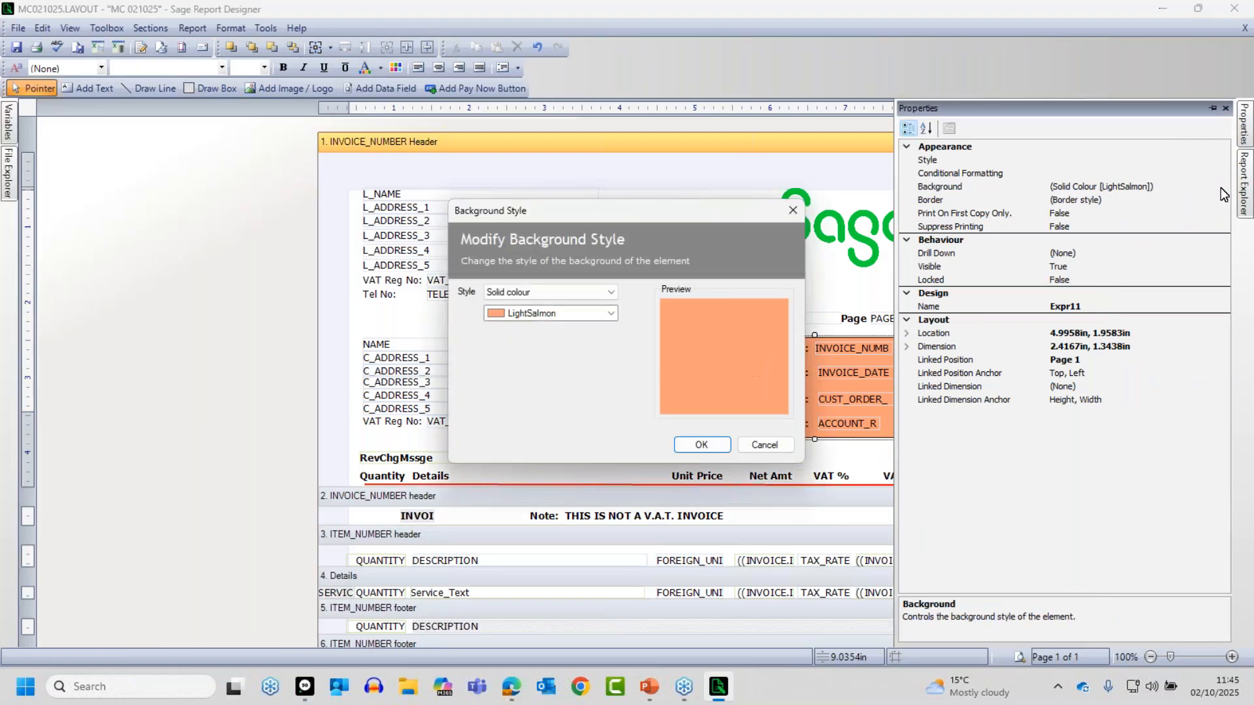
pyautogui.click(582, 317)
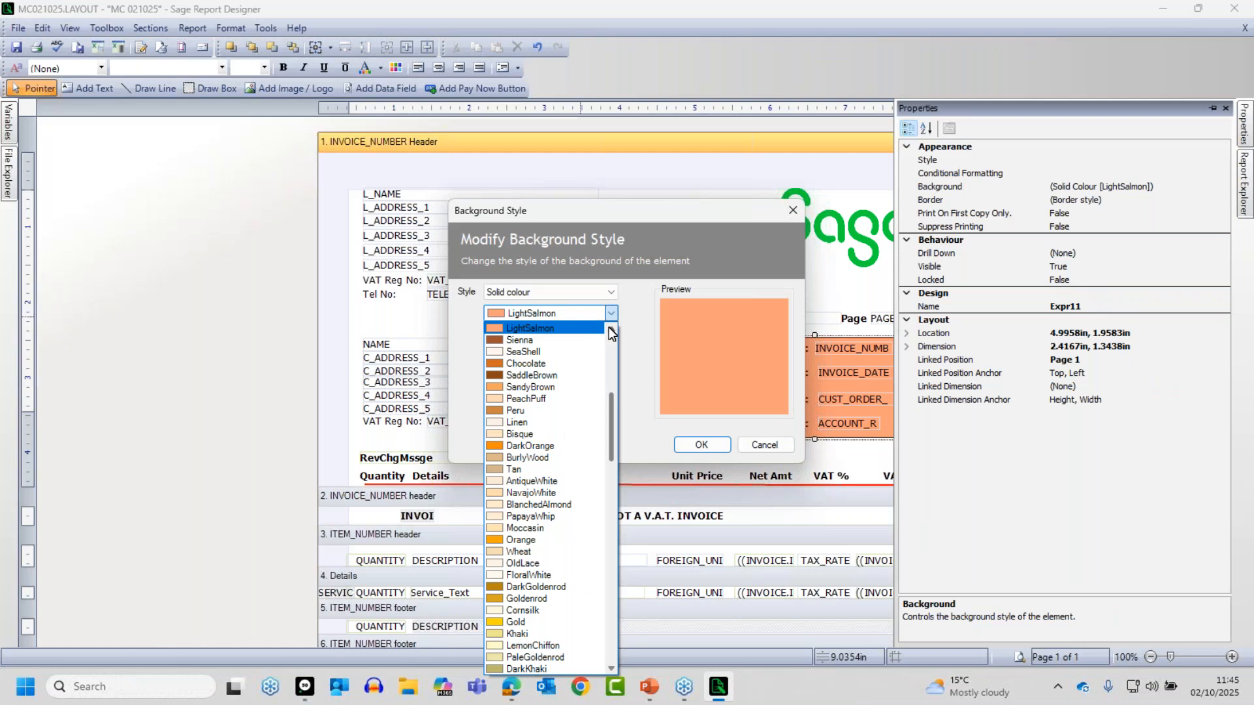
pyautogui.moveTo(610, 418); pyautogui.dragTo(613, 328)
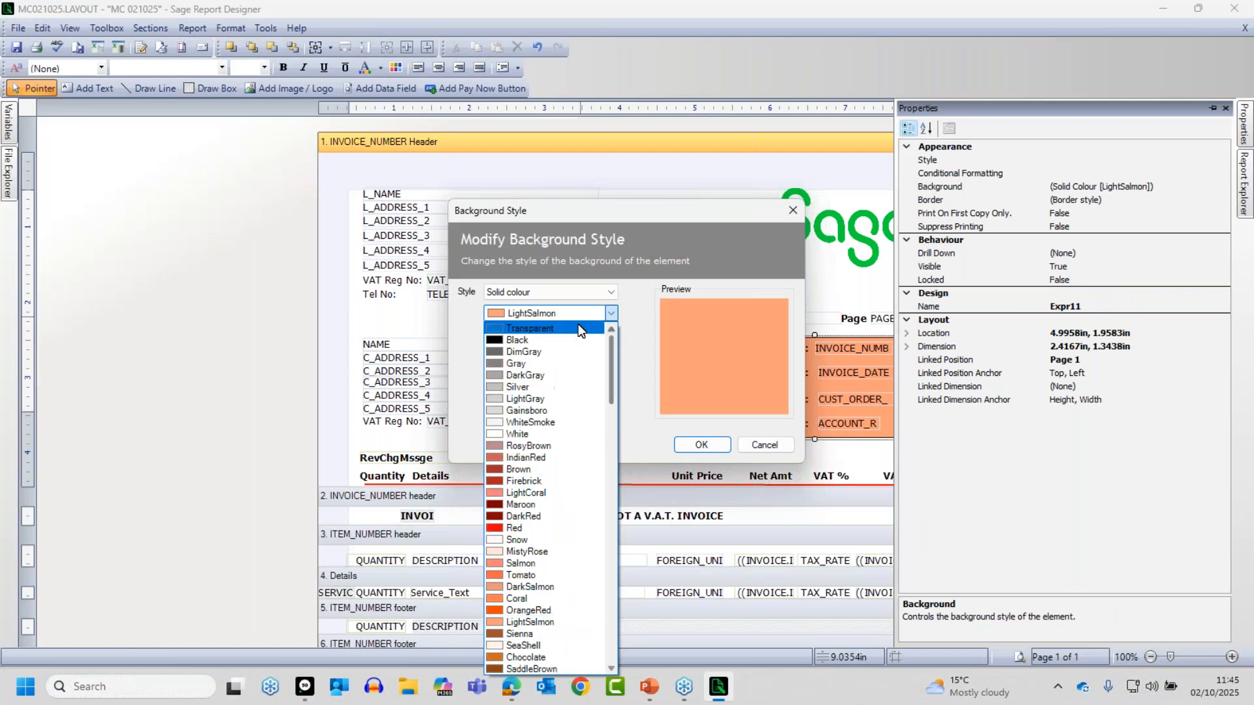
pyautogui.click(560, 328)
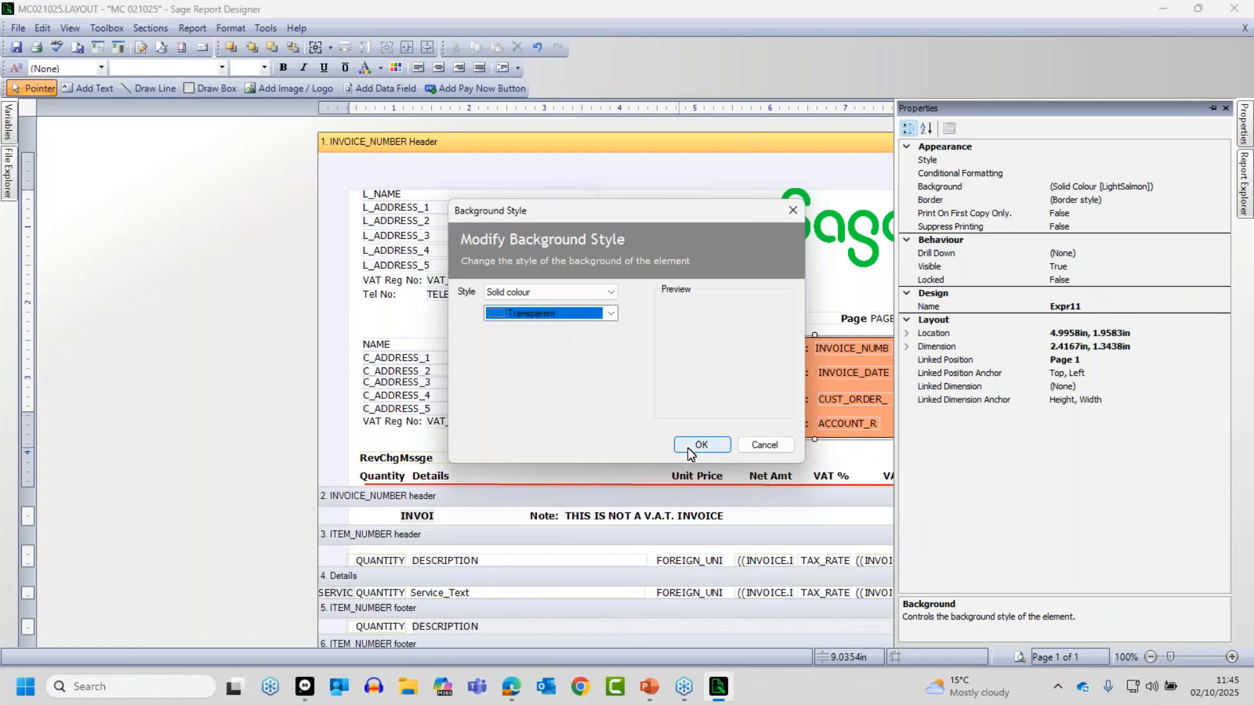
pyautogui.click(696, 447)
pyautogui.click(688, 399)
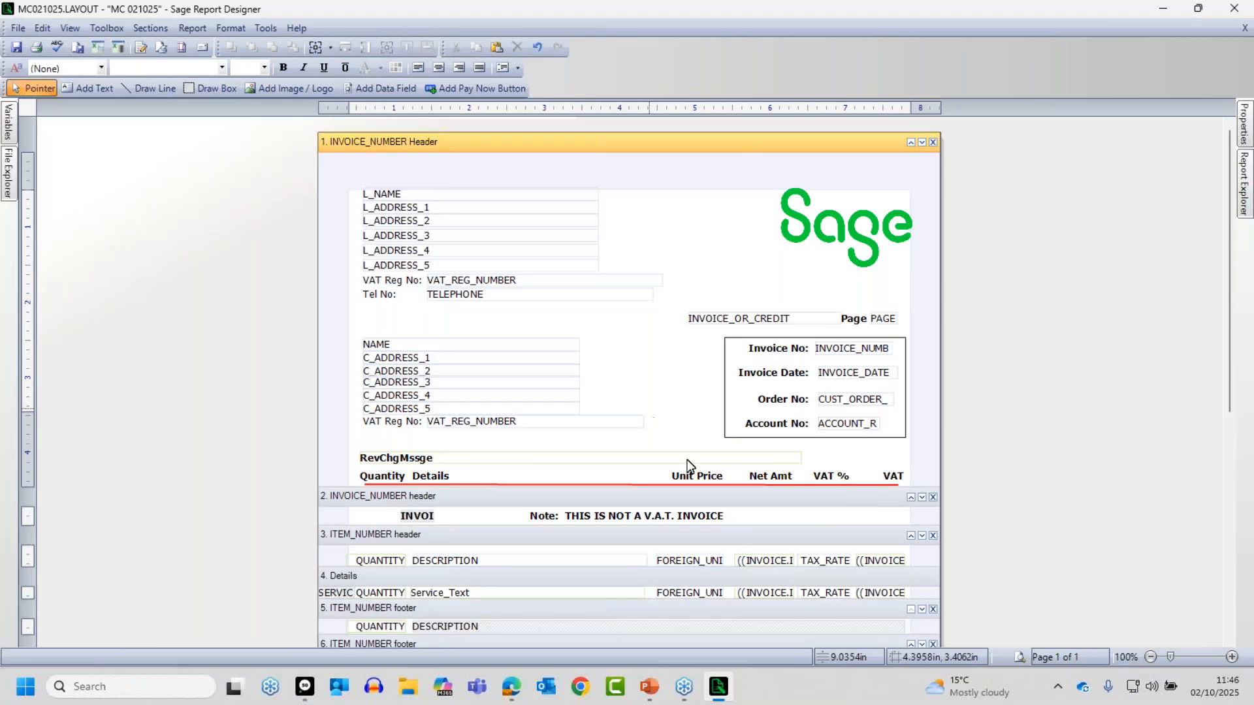
pyautogui.hotkey('alt', 'Tab')
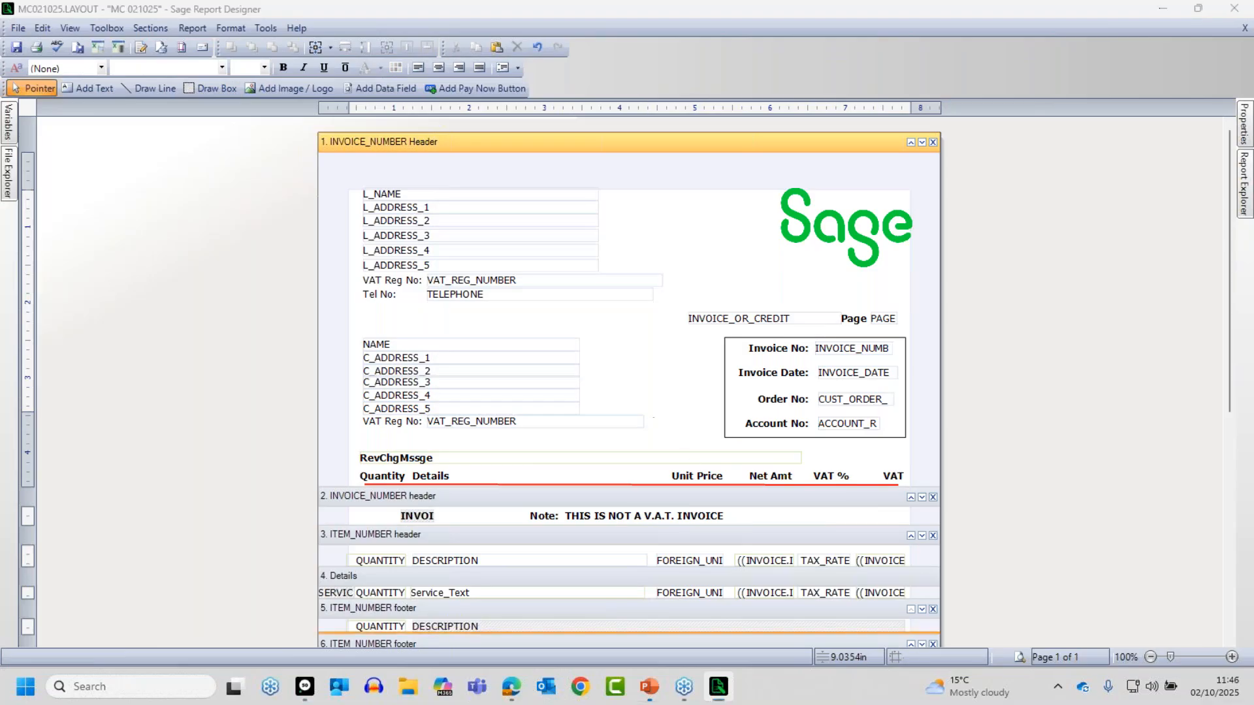
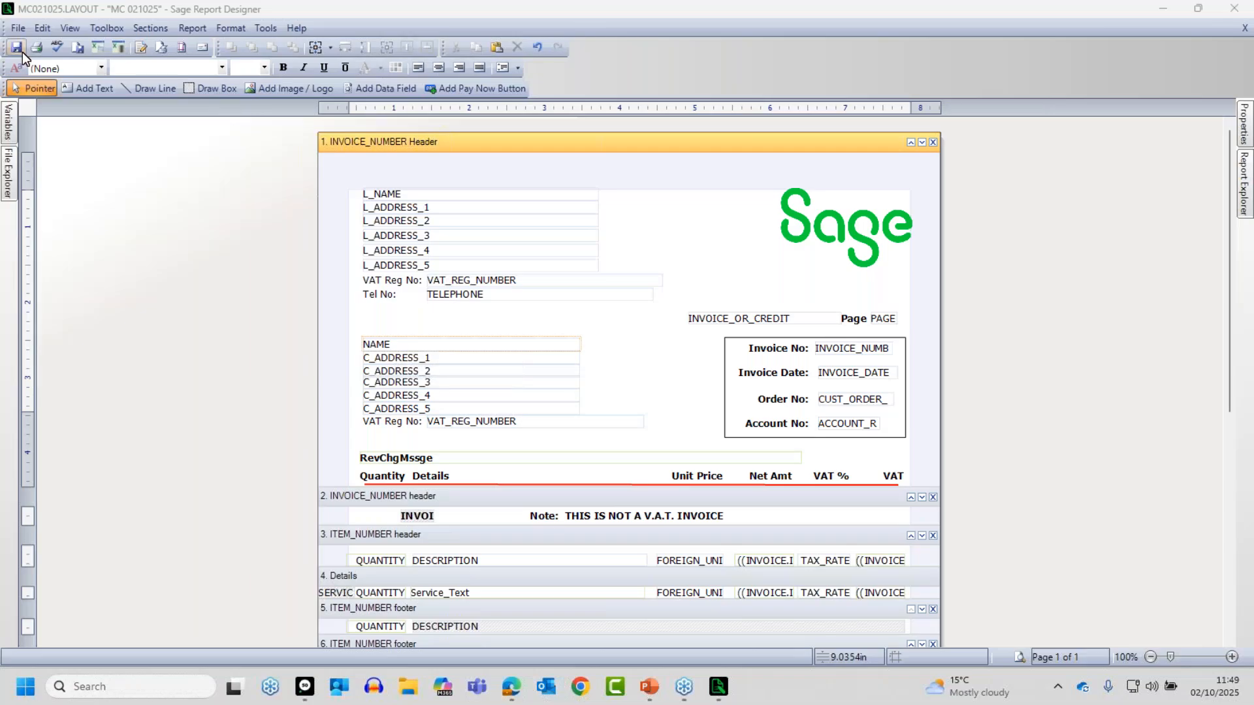
# Save the MC 021025 layout and close both the report designer and the Layouts window
pyautogui.click(18, 48)
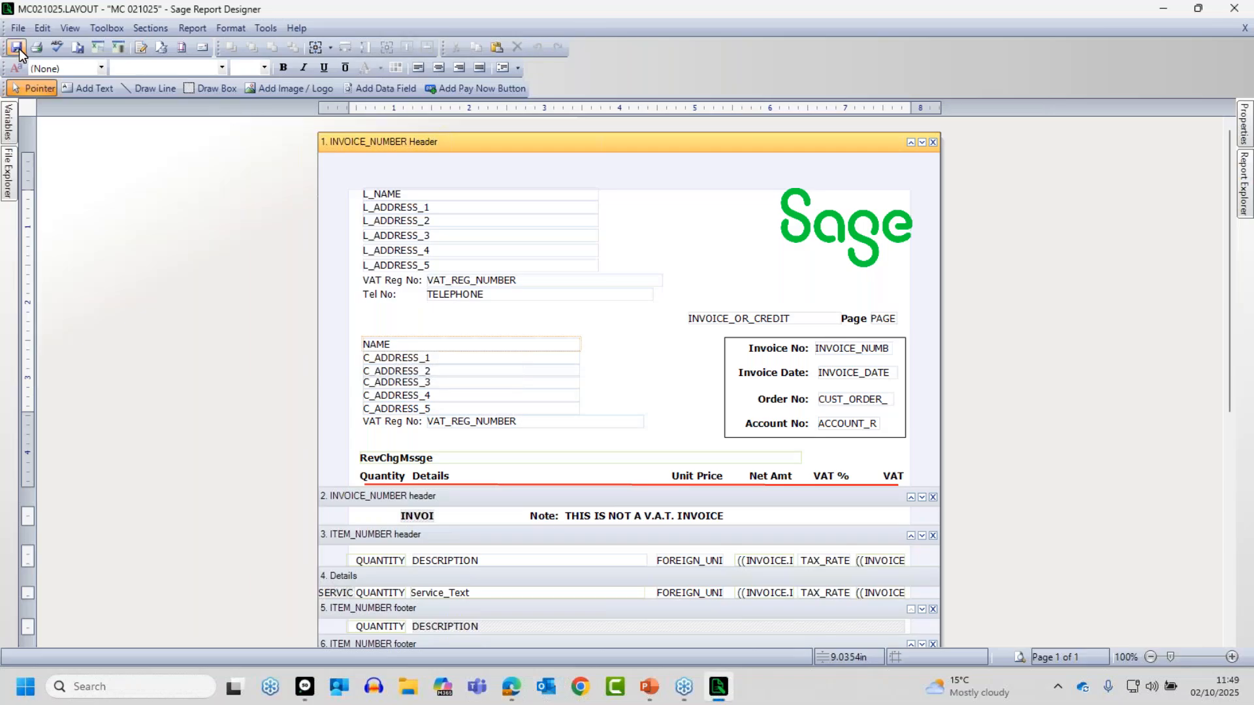
pyautogui.click(1234, 10)
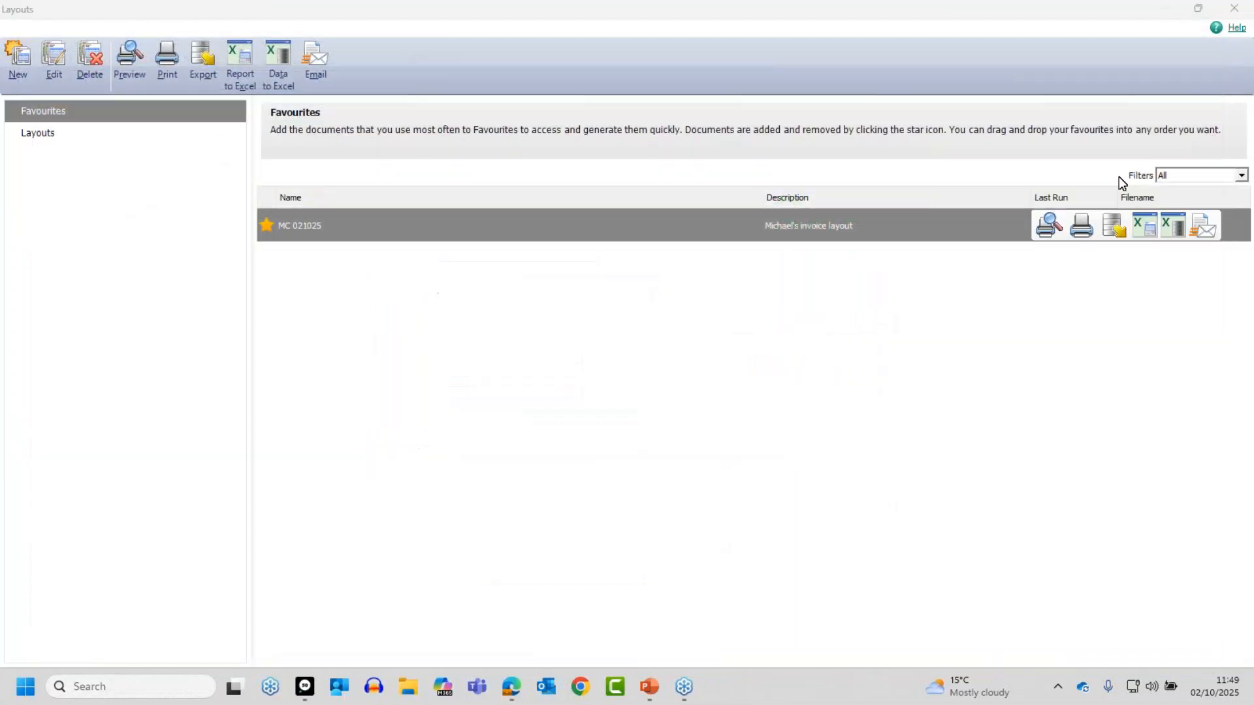
pyautogui.click(1233, 9)
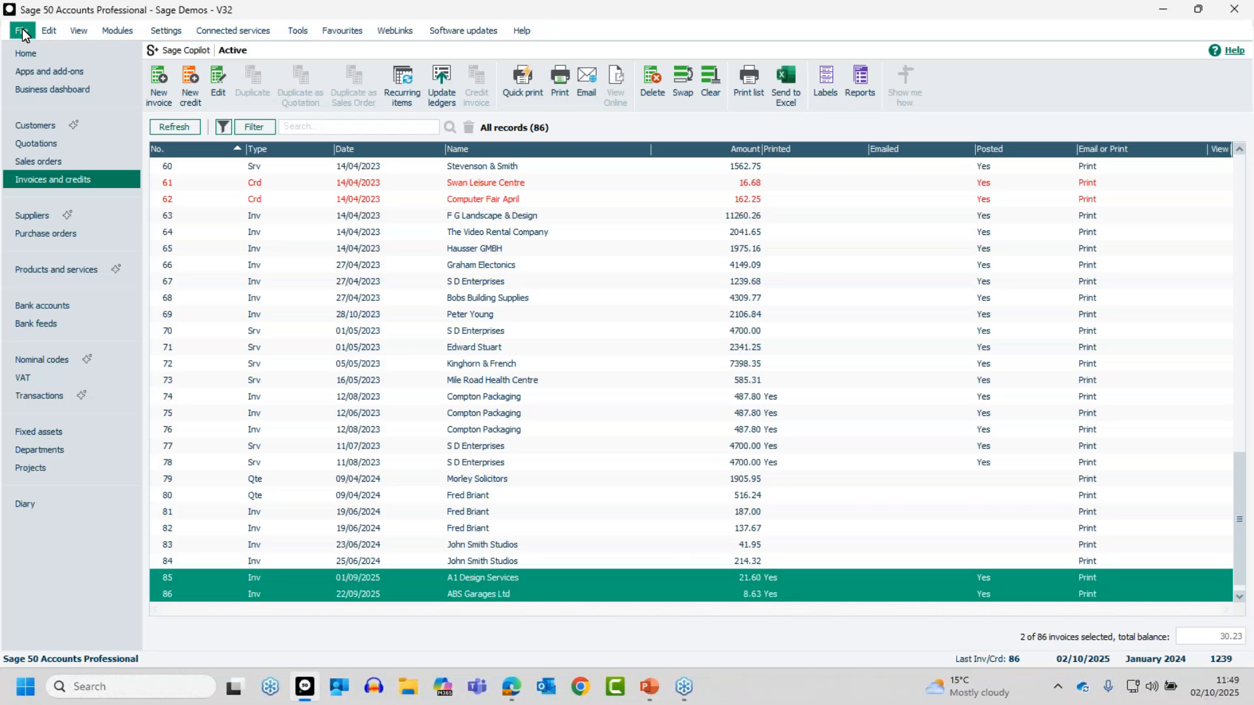
# Start a company backup that includes only the Layout Templates file type
pyautogui.click(22, 28)
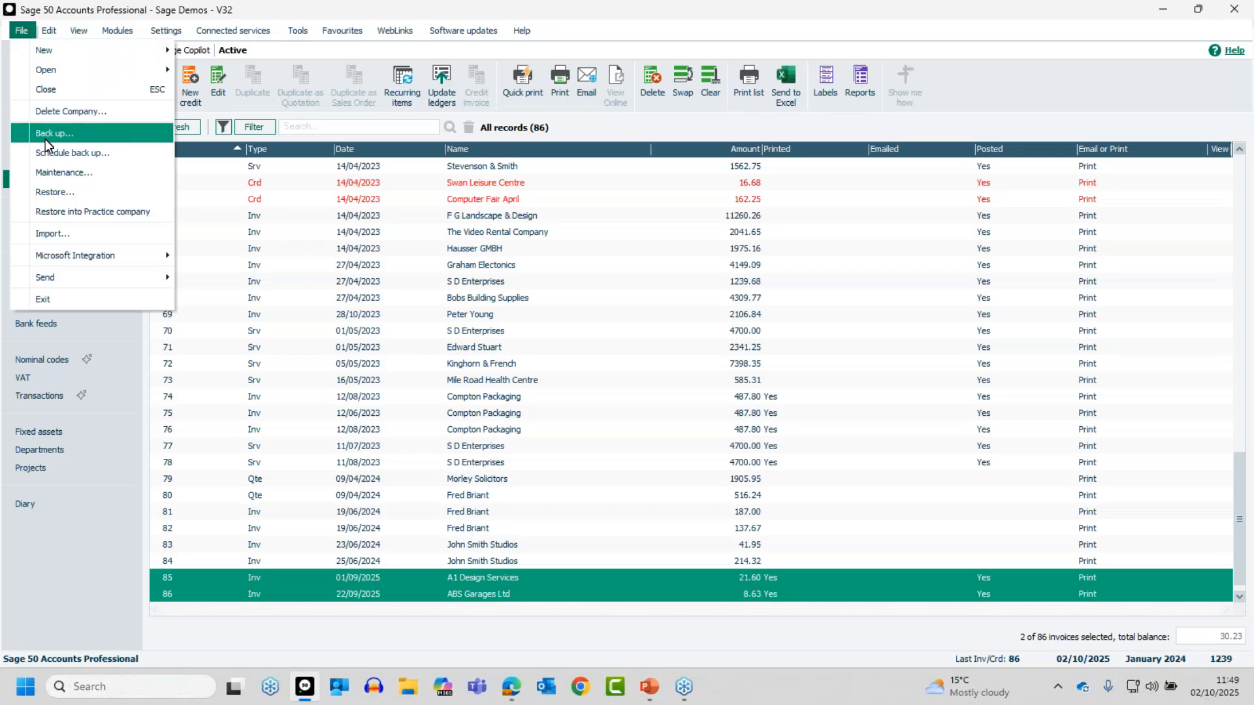
pyautogui.click(46, 134)
pyautogui.click(668, 382)
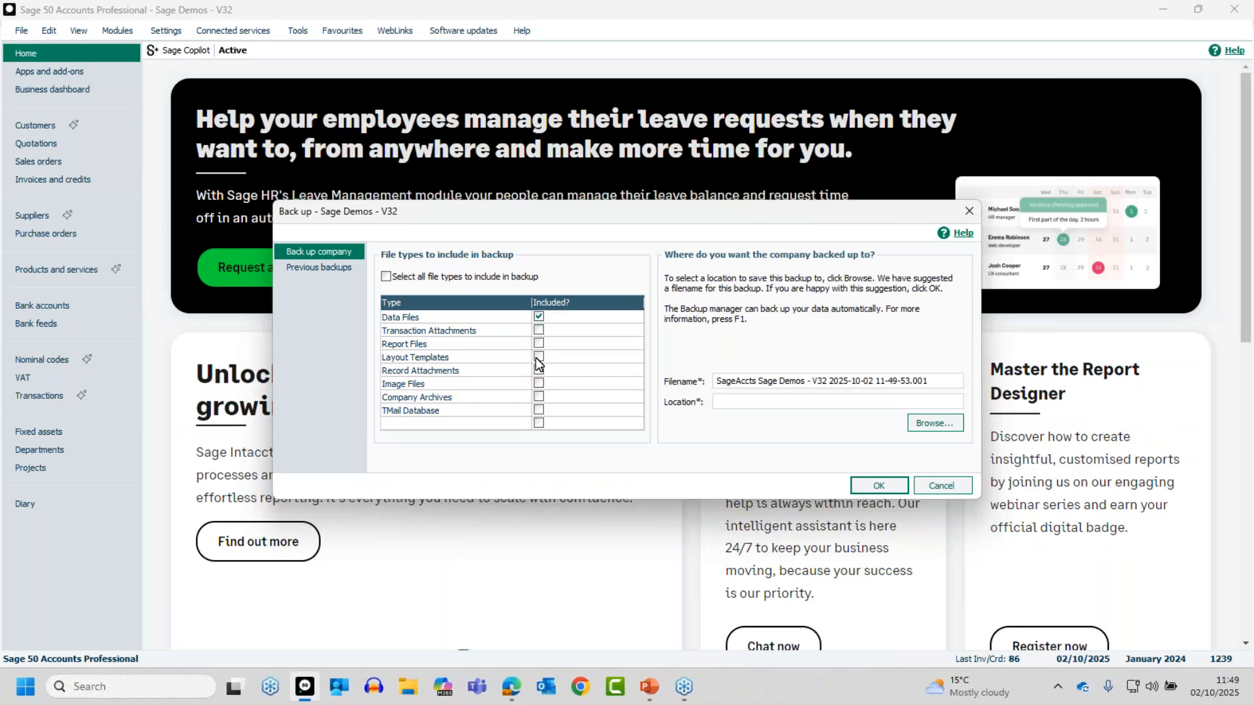
pyautogui.click(542, 318)
pyautogui.click(539, 357)
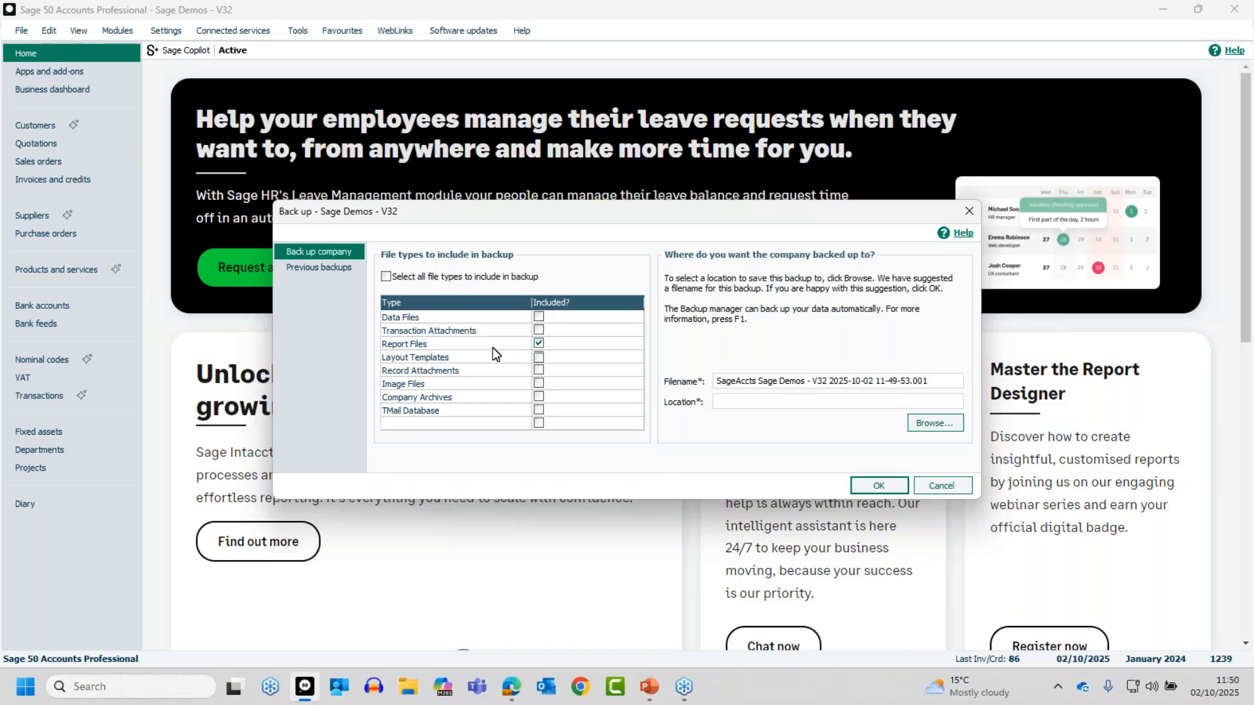
pyautogui.click(539, 358)
# Name the backup file Sage Layouts
pyautogui.click(947, 380)
pyautogui.moveTo(947, 380); pyautogui.dragTo(717, 378)
pyautogui.write('Sage ')
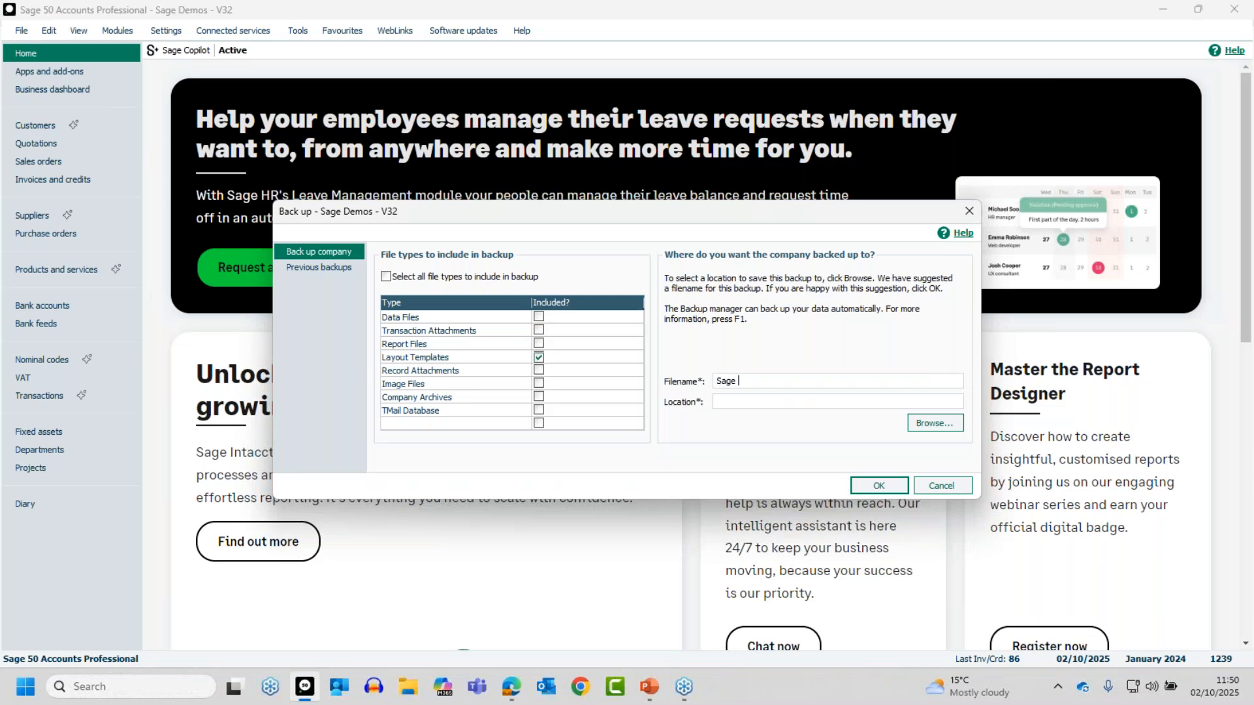
pyautogui.write('Layouts')
# Set the backup location to the Desktop folder and run the backup without data files
pyautogui.click(931, 424)
pyautogui.click(563, 285)
pyautogui.click(647, 466)
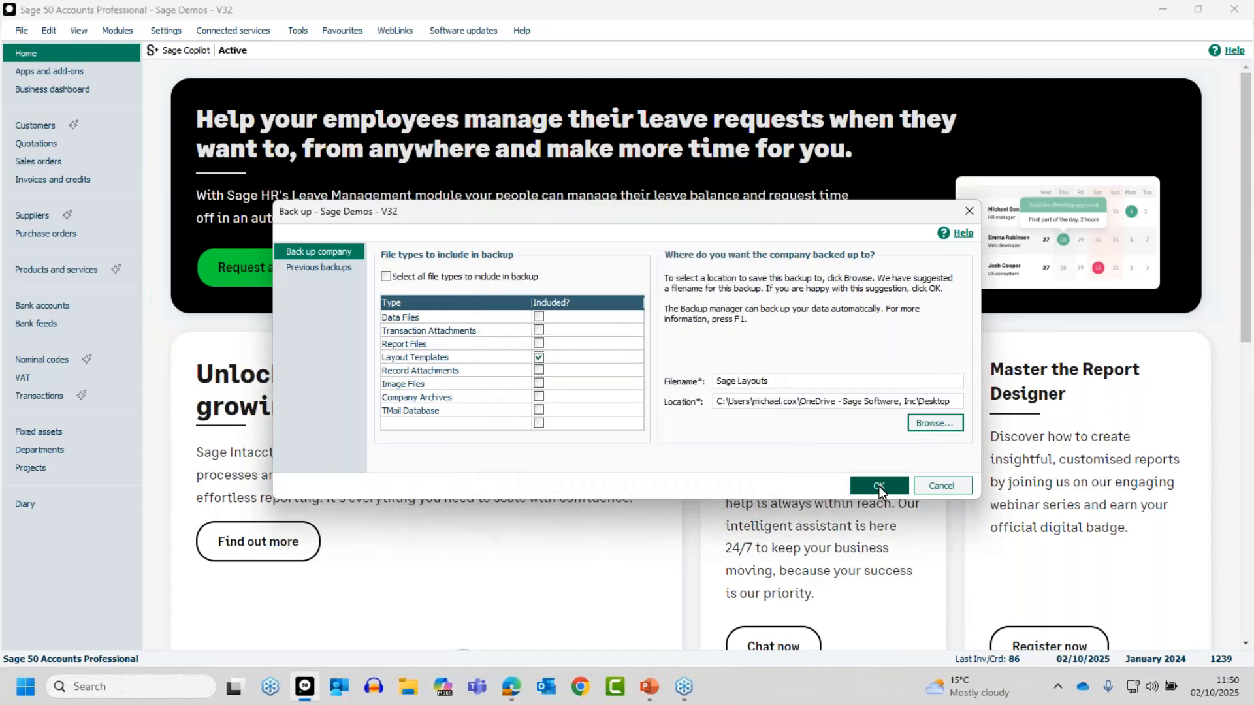
pyautogui.click(890, 498)
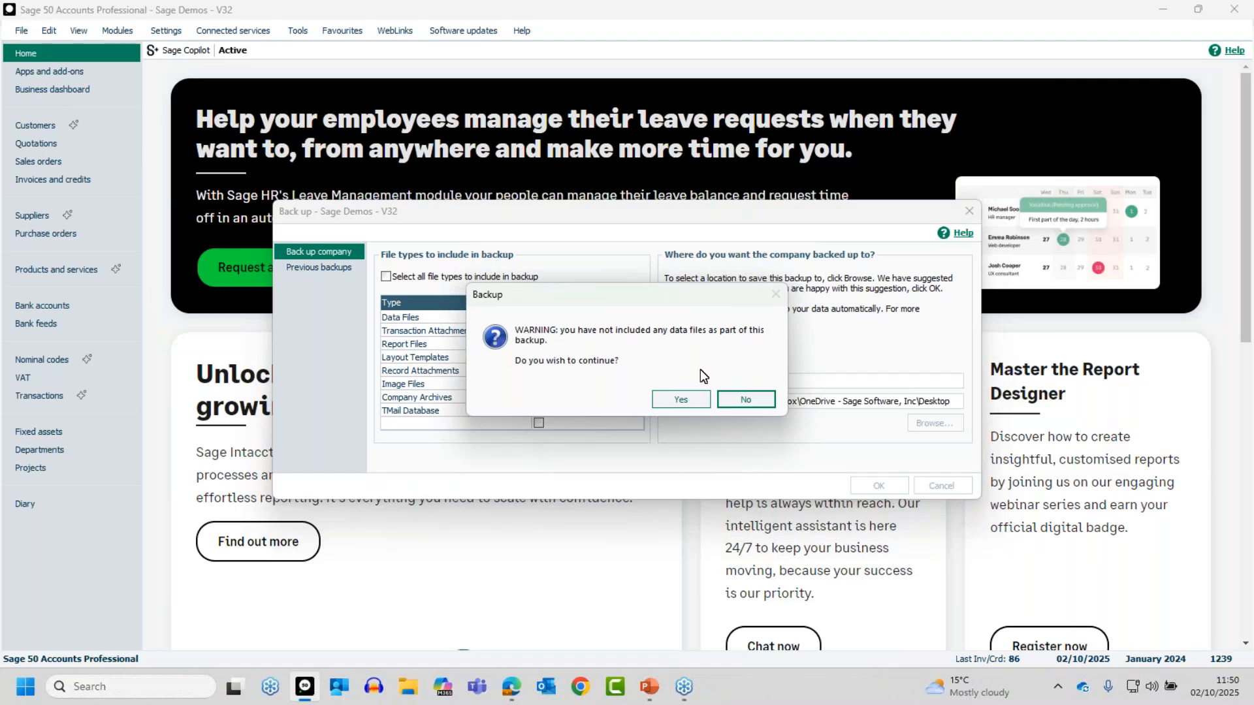
pyautogui.click(680, 403)
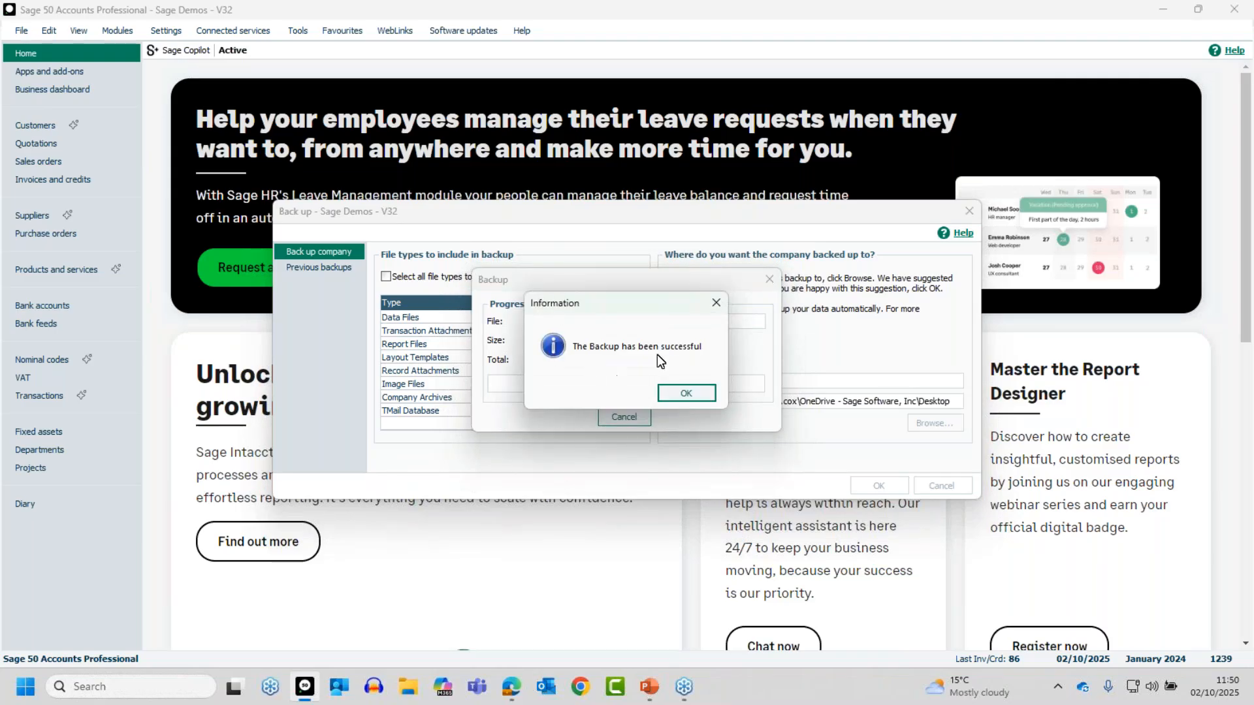
pyautogui.click(685, 393)
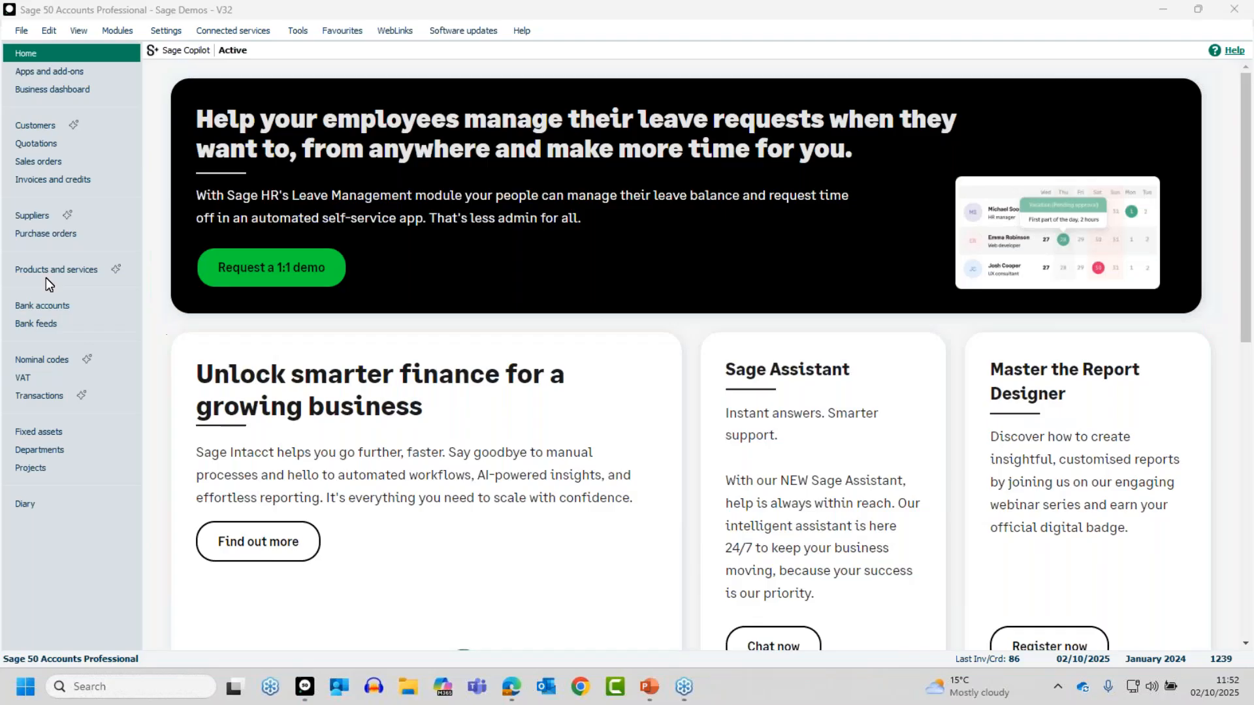
# From the print layouts for the ABS Garages Ltd invoice, open the MC 021025 favourite for editing
pyautogui.click(69, 182)
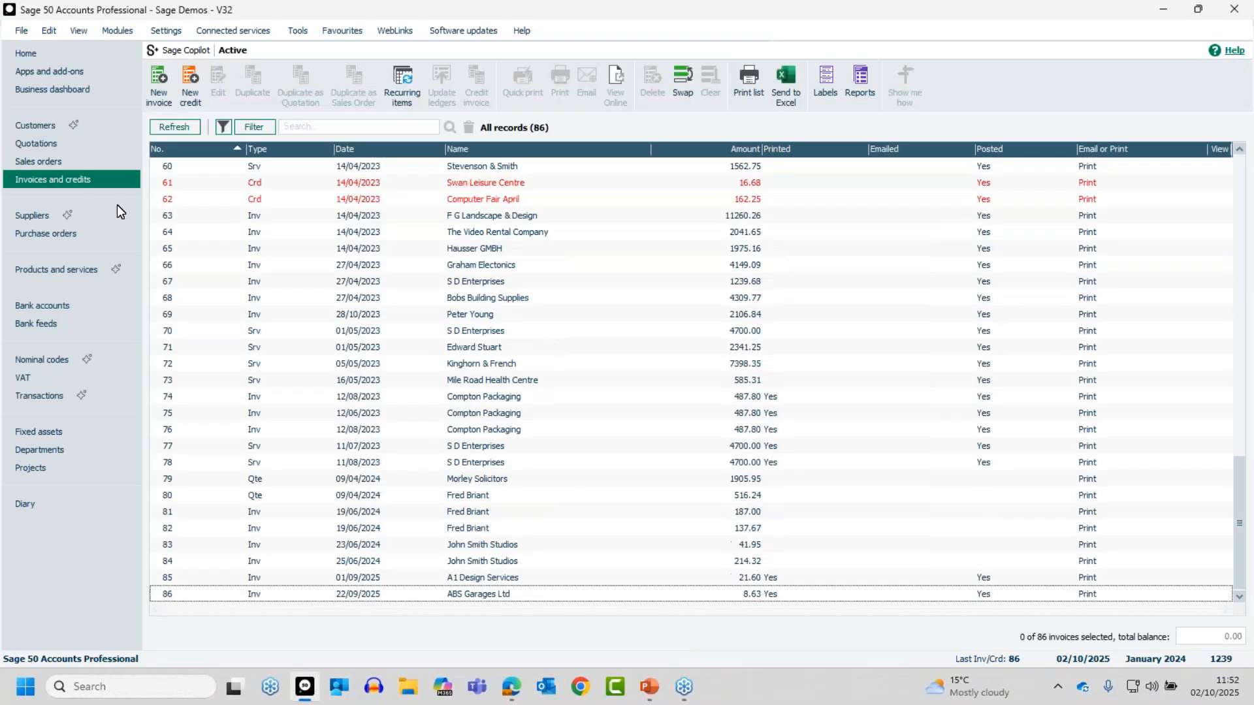
pyautogui.click(513, 593)
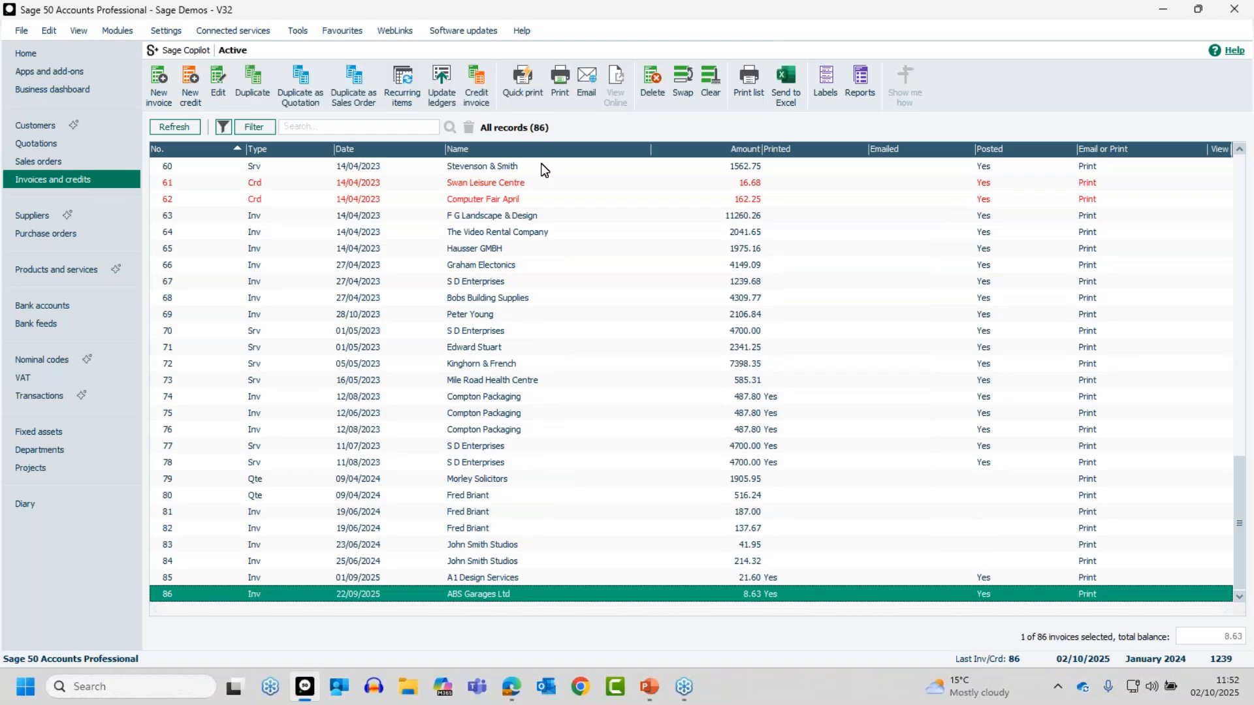
pyautogui.click(560, 78)
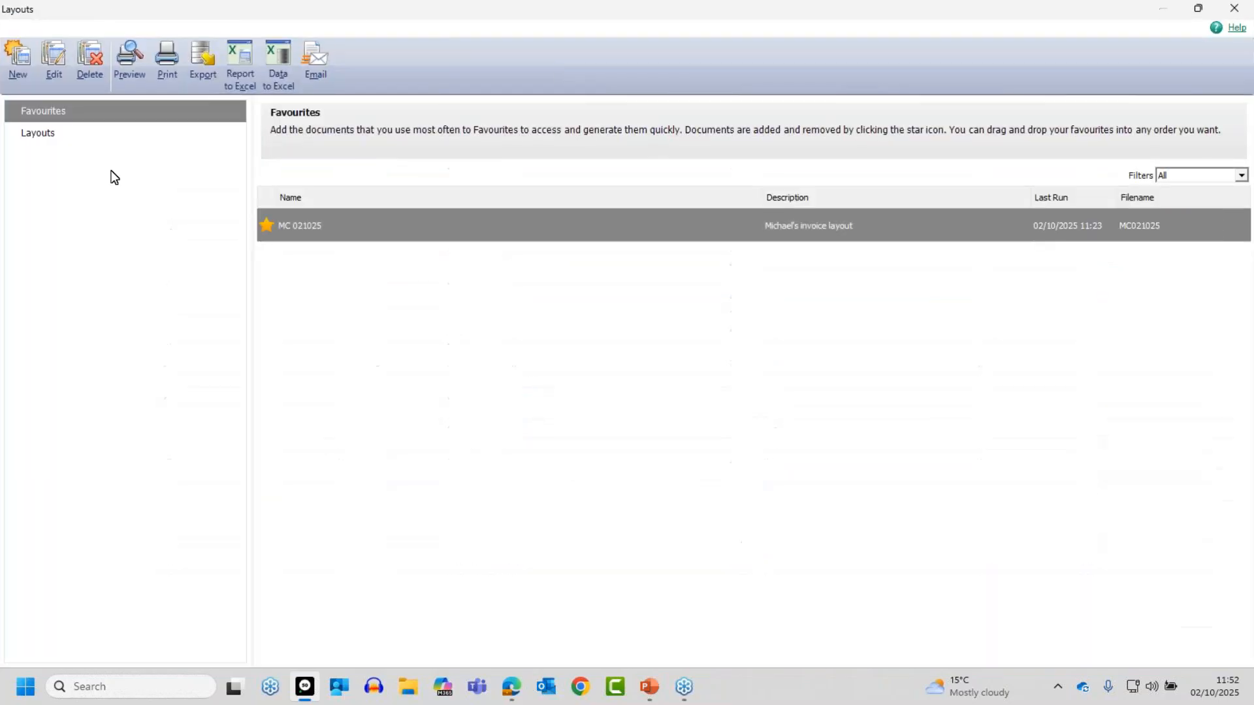
pyautogui.click(69, 138)
pyautogui.click(43, 112)
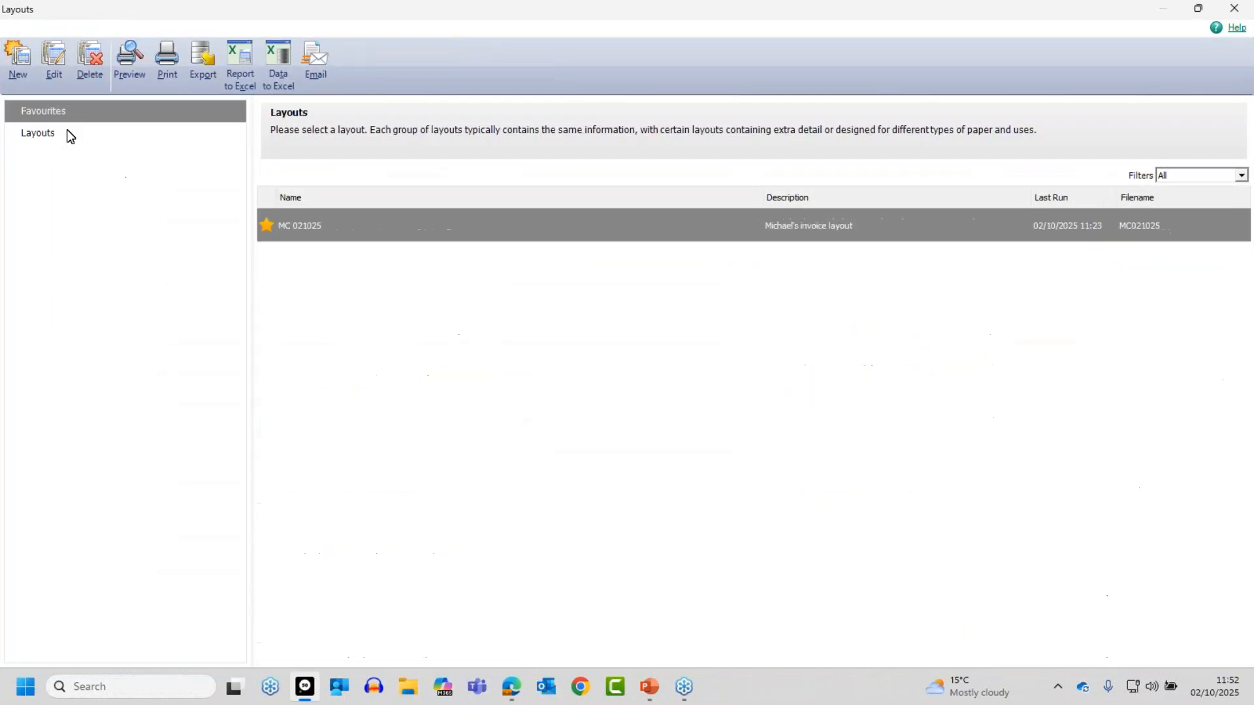
pyautogui.click(60, 62)
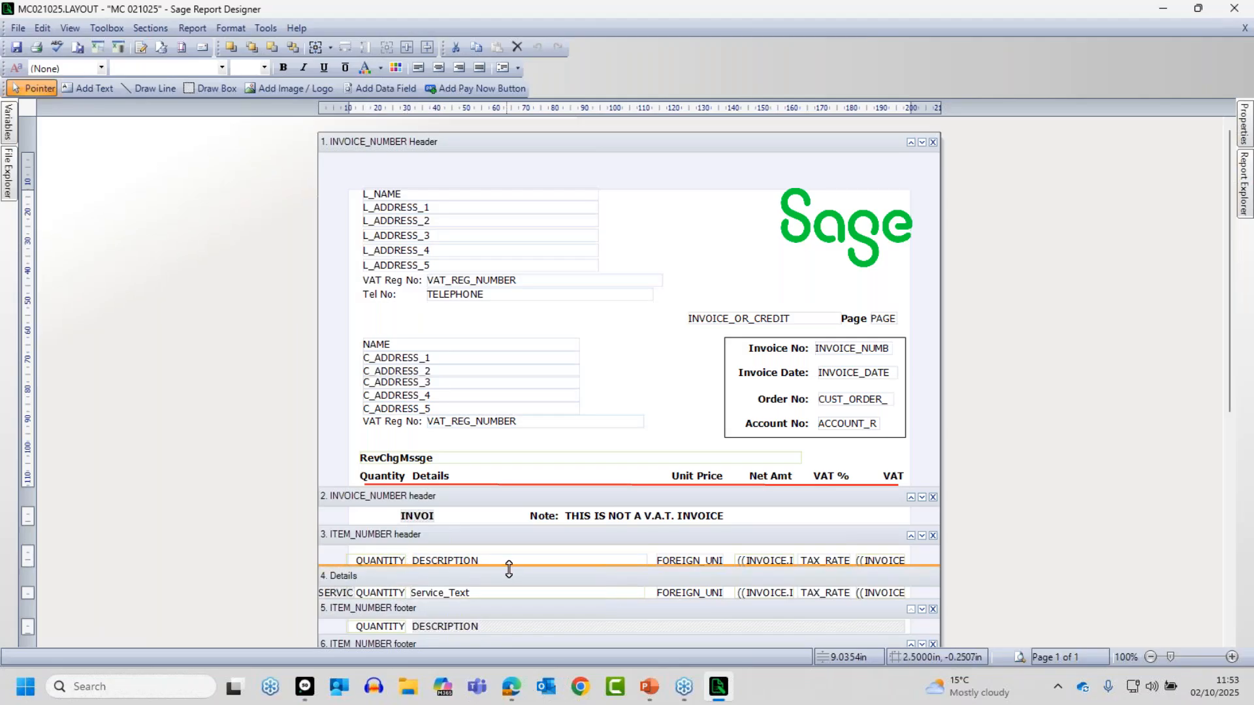
# Try widening the DESCRIPTION field in the ITEM_NUMBER header across the unit price field, and restore its width
pyautogui.click(583, 561)
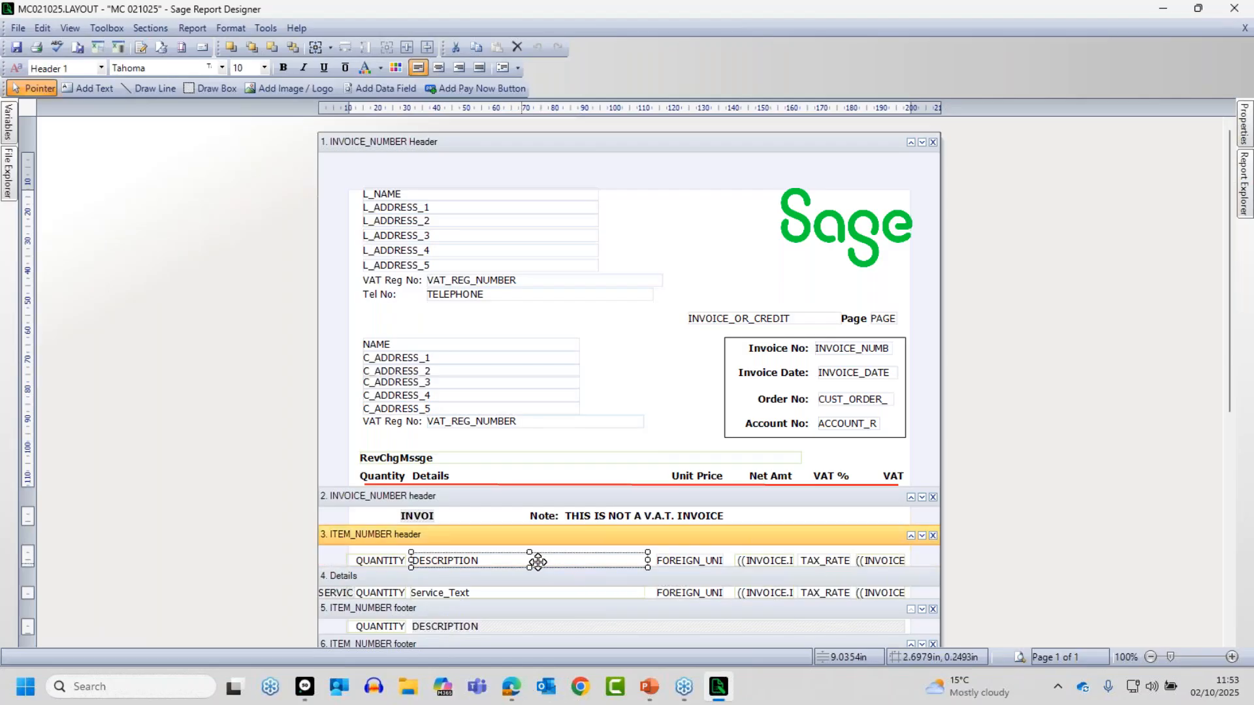
pyautogui.moveTo(647, 561); pyautogui.dragTo(731, 561)
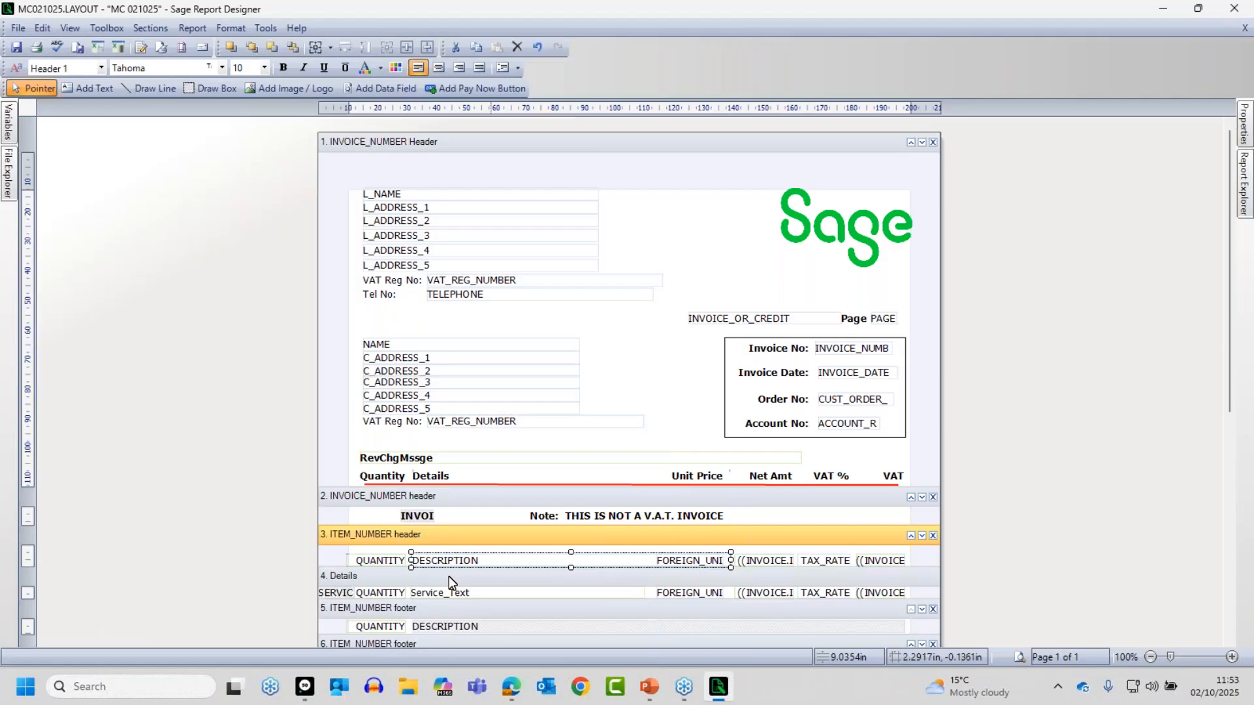
pyautogui.click(425, 565)
pyautogui.moveTo(729, 561); pyautogui.dragTo(647, 561)
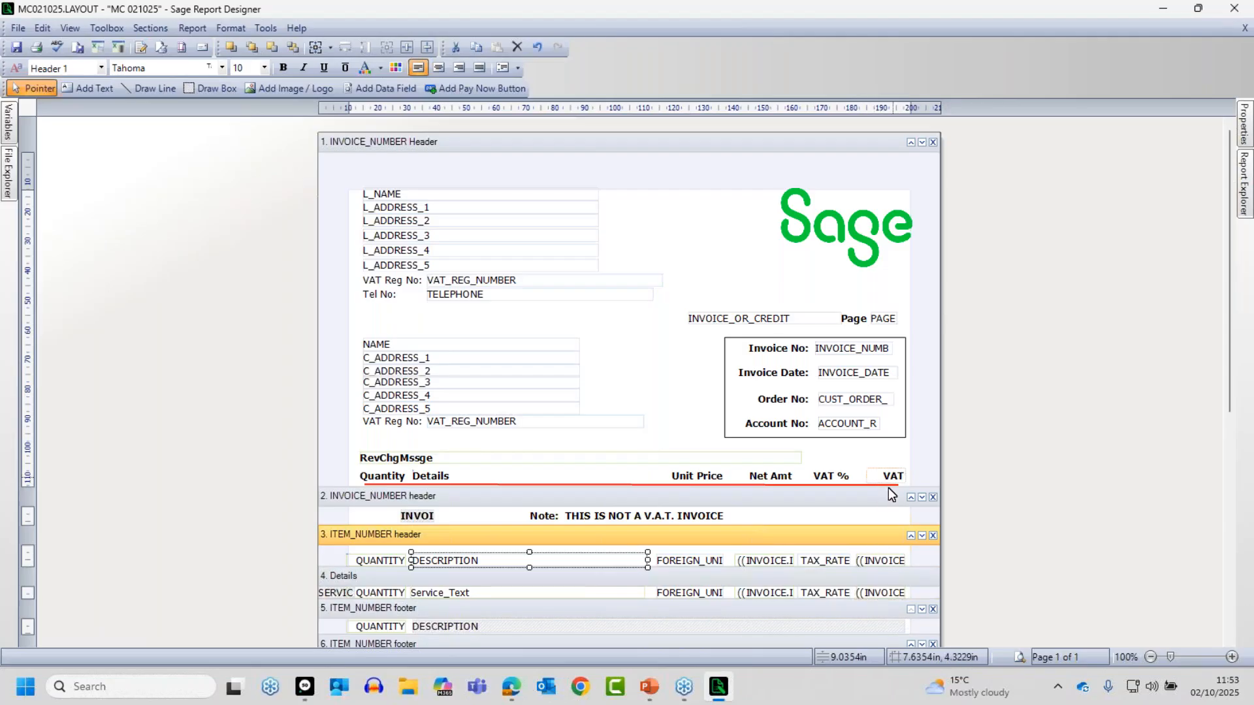
# Delete the Quantity column heading and the QUANTITY fields in the ITEM_NUMBER header, Details and first ITEM_NUMBER footer sections
pyautogui.click(882, 560)
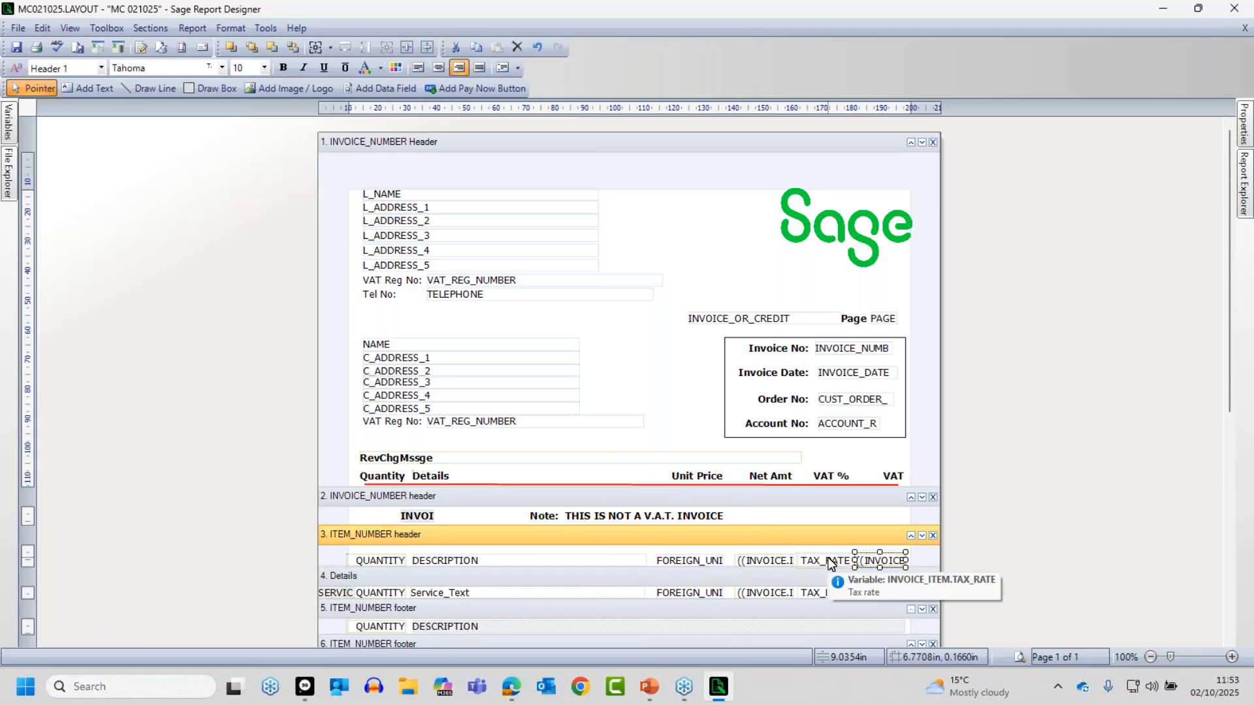
pyautogui.click(390, 482)
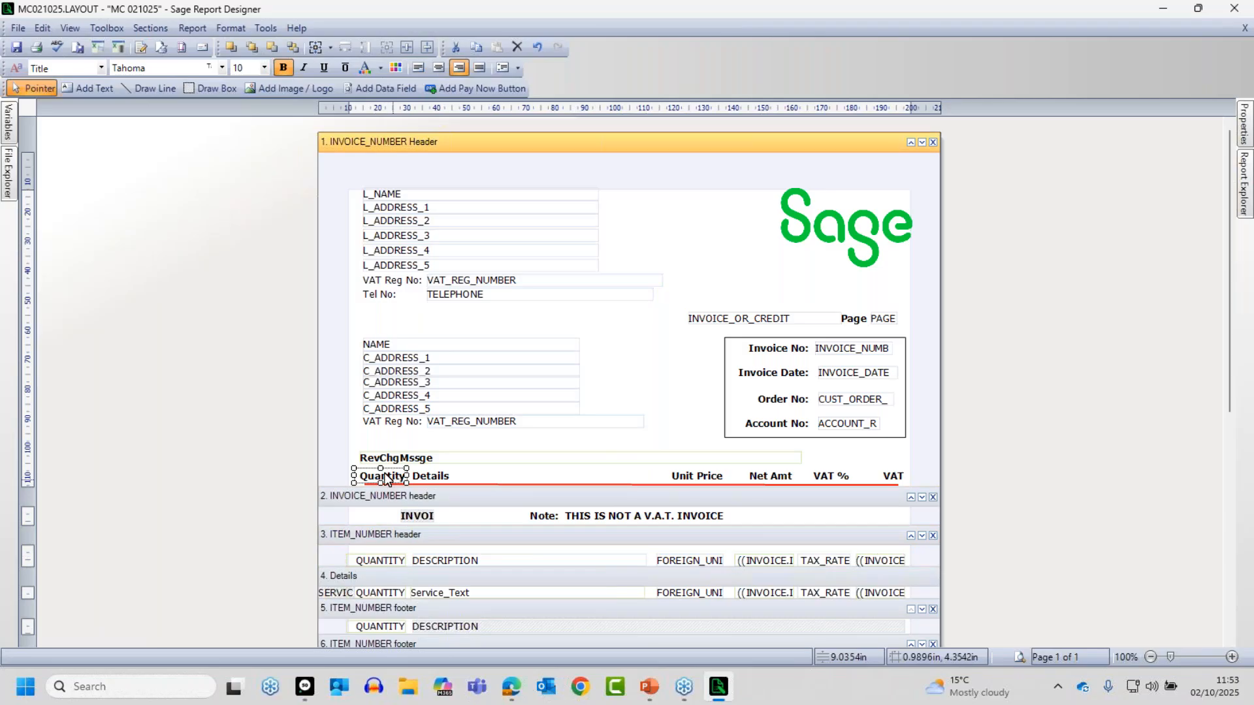
pyautogui.press('Delete')
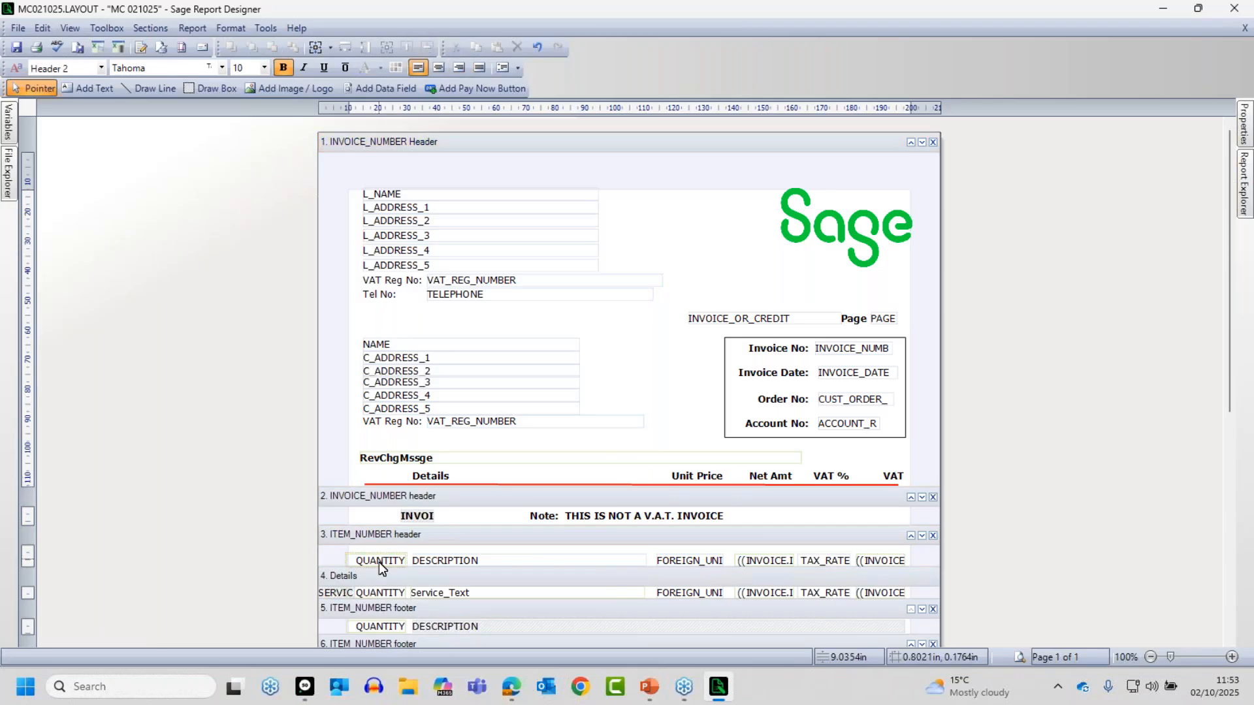
pyautogui.click(379, 564)
pyautogui.press('Delete')
pyautogui.click(384, 592)
pyautogui.press('Delete')
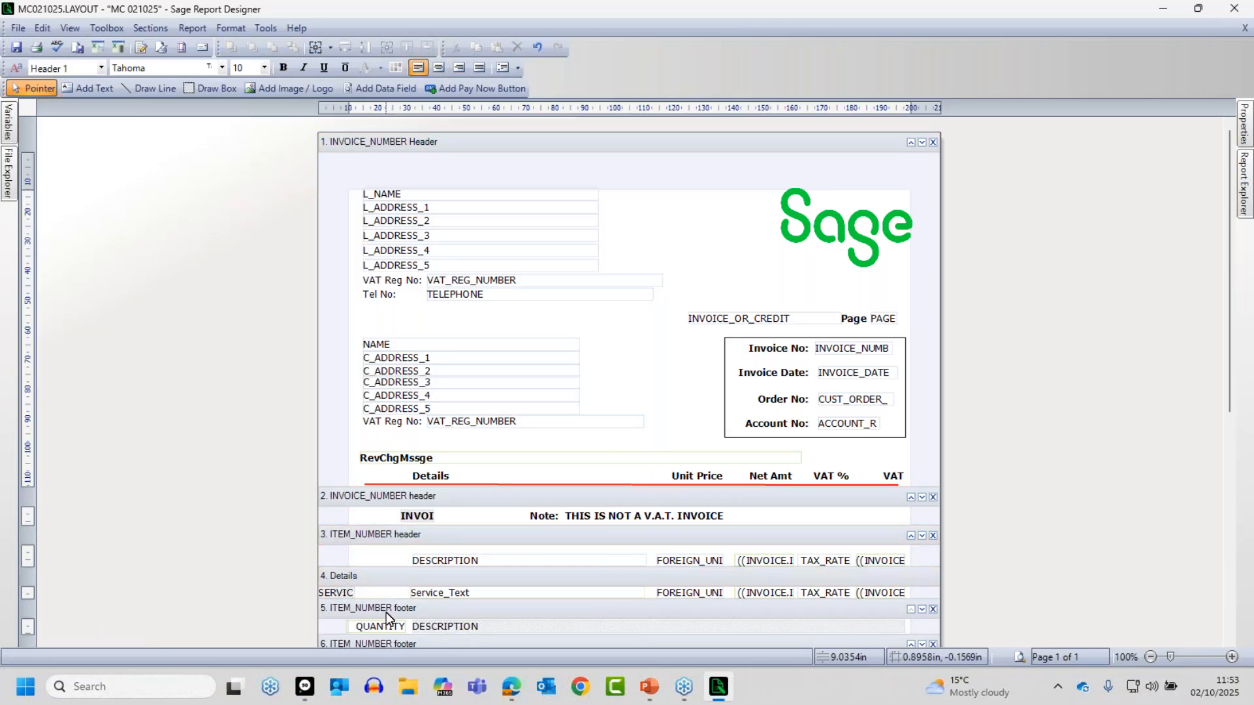
pyautogui.click(383, 629)
pyautogui.press('Delete')
# Move the ITEM_NUMBER header's DESCRIPTION field and the Details column heading left into the vacated quantity column
pyautogui.scroll(-3, 441, 633)
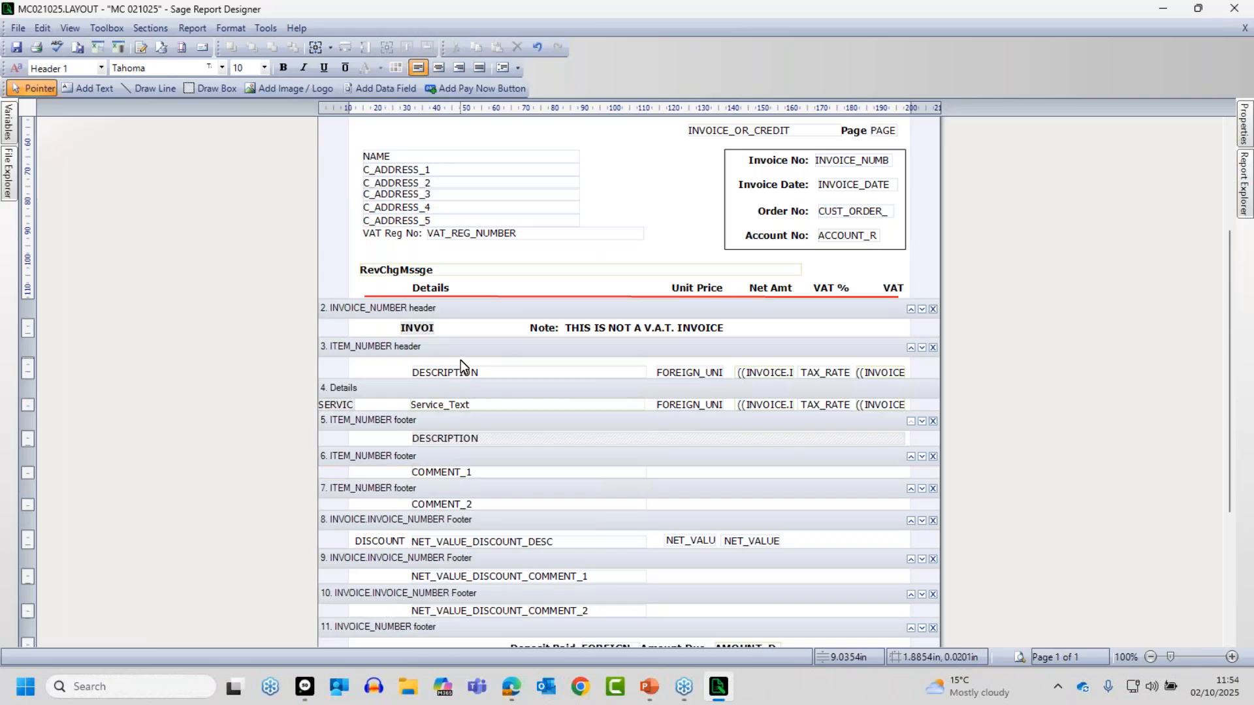
pyautogui.moveTo(461, 377); pyautogui.dragTo(371, 372)
pyautogui.click(408, 284)
pyautogui.moveTo(408, 282); pyautogui.dragTo(384, 298)
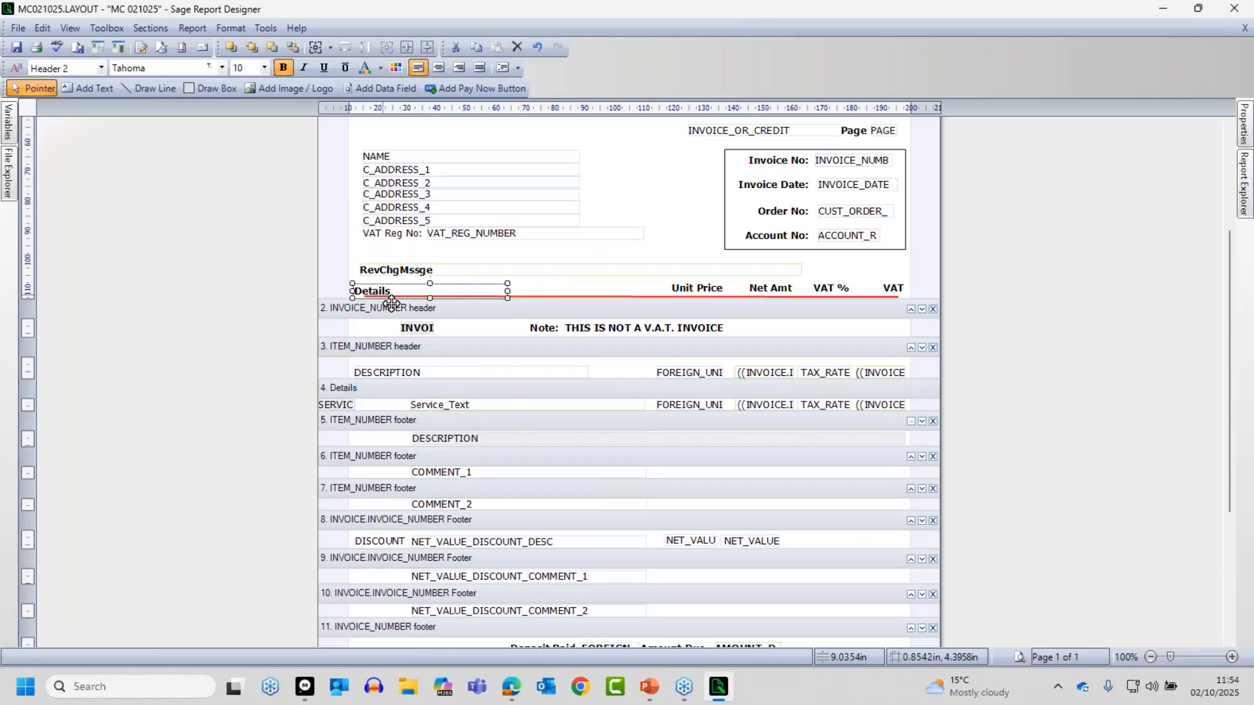
pyautogui.moveTo(512, 408)
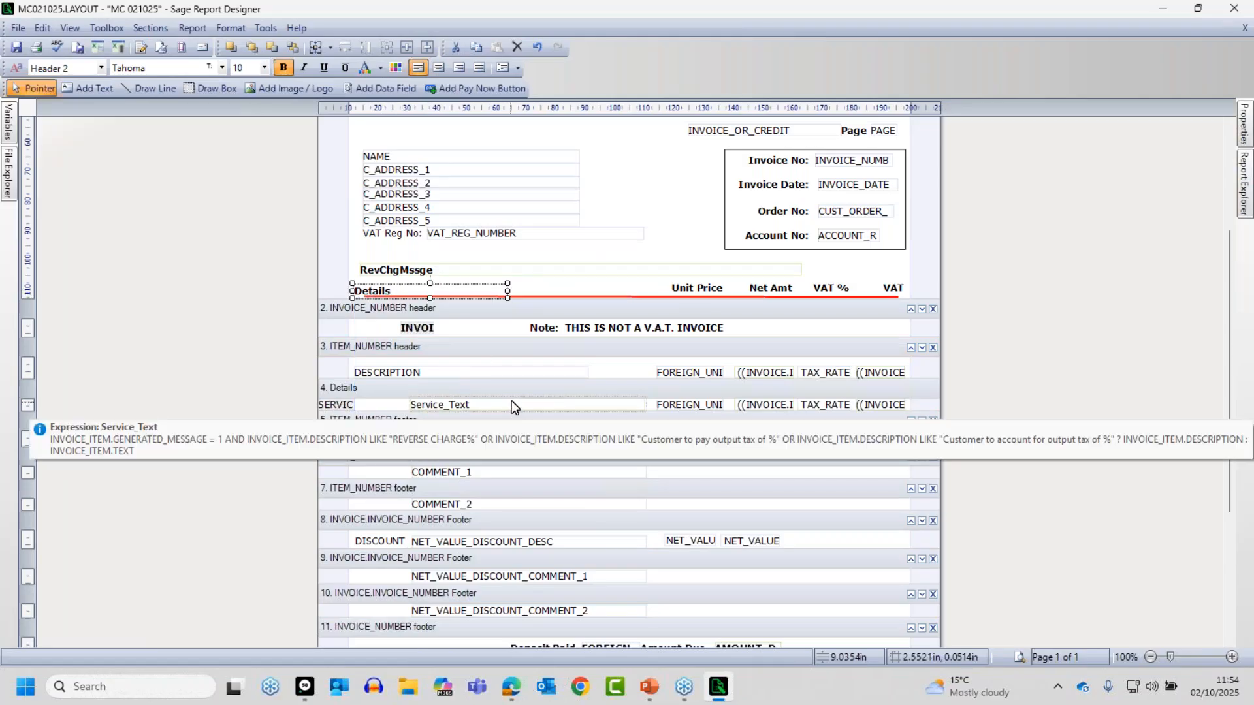